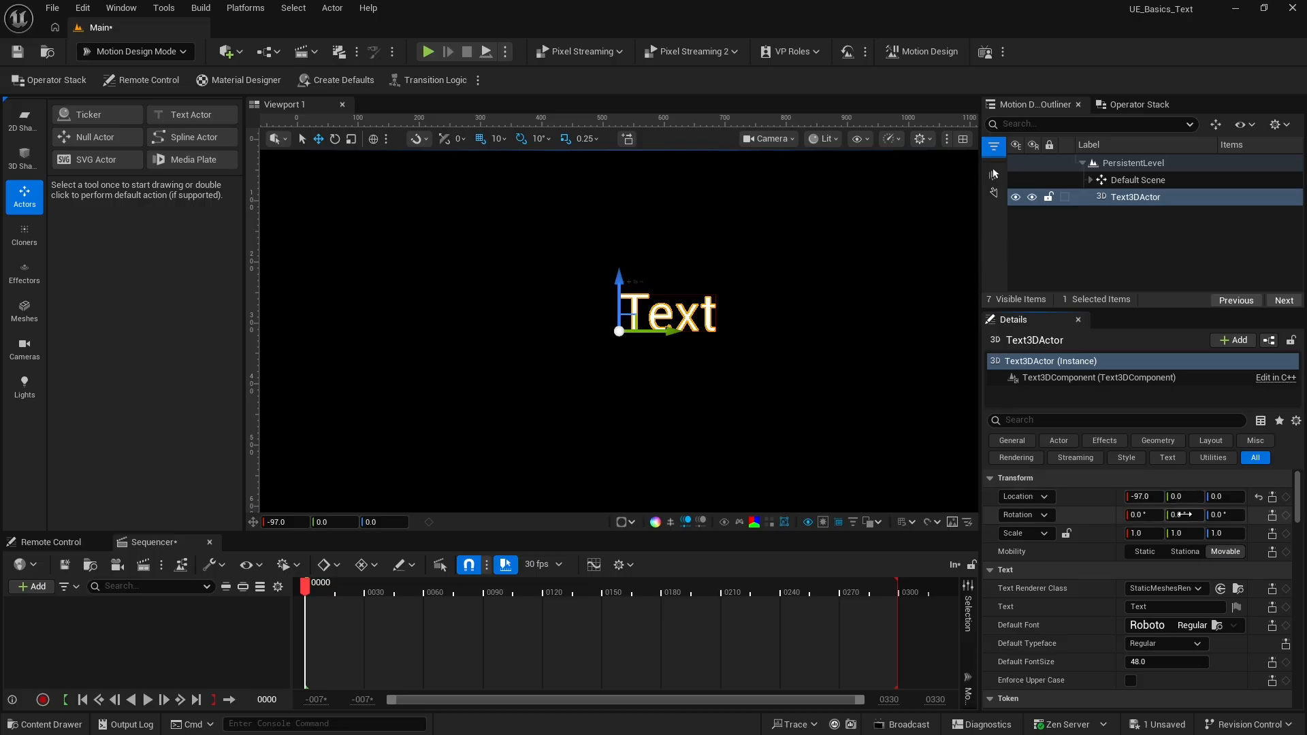
Try a 10° Y rotation on the text actor, then reset its location and rotation to their defaults.
drag(1170, 511, 1289, 507)
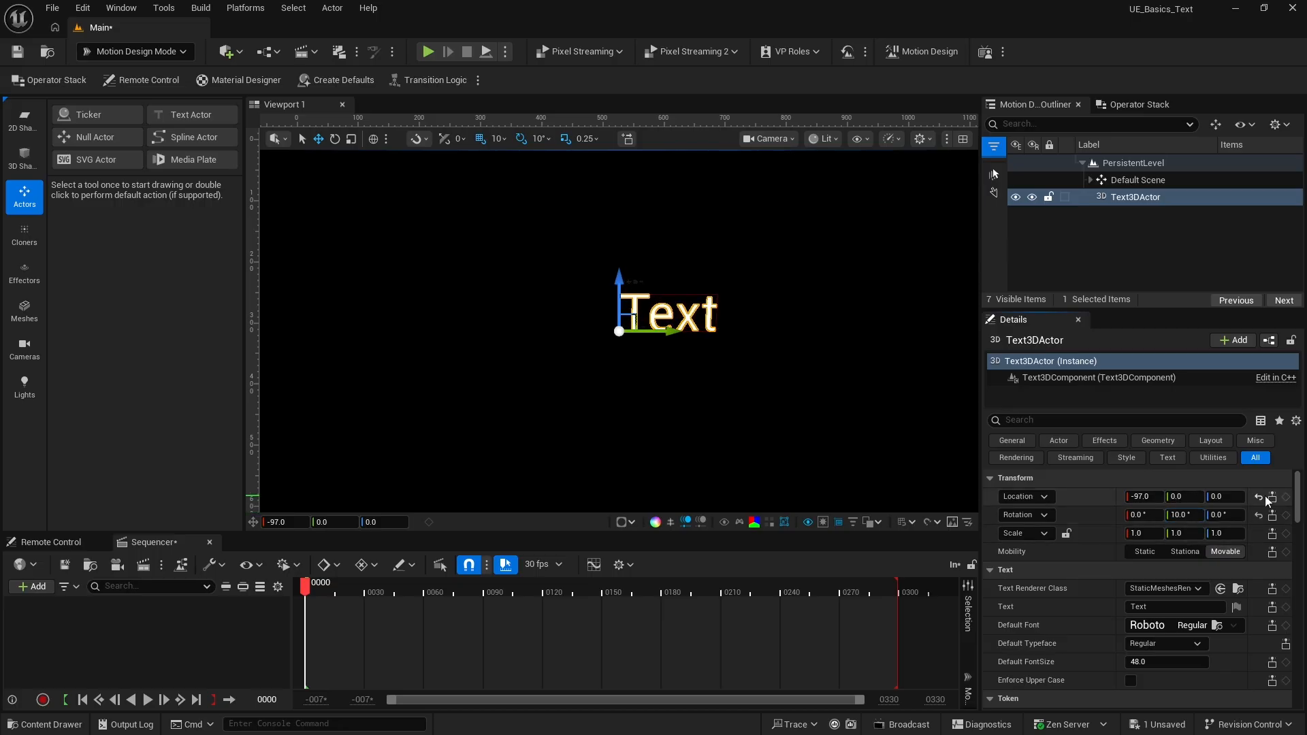
click(1259, 497)
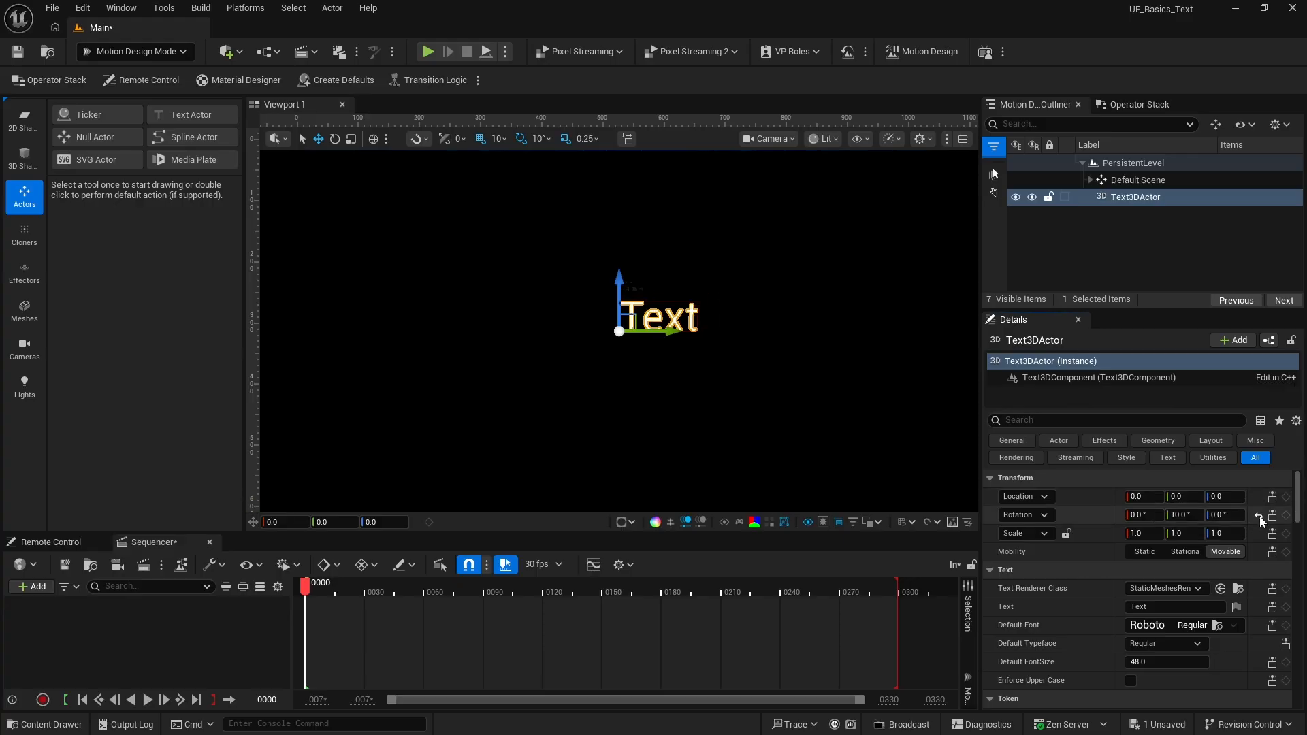
click(1259, 516)
Replace the actor's text with two lines: "This Is A Test" and "Of the Text Actor".
scroll(1077, 572, down, 1)
scroll(1077, 572, down, 2)
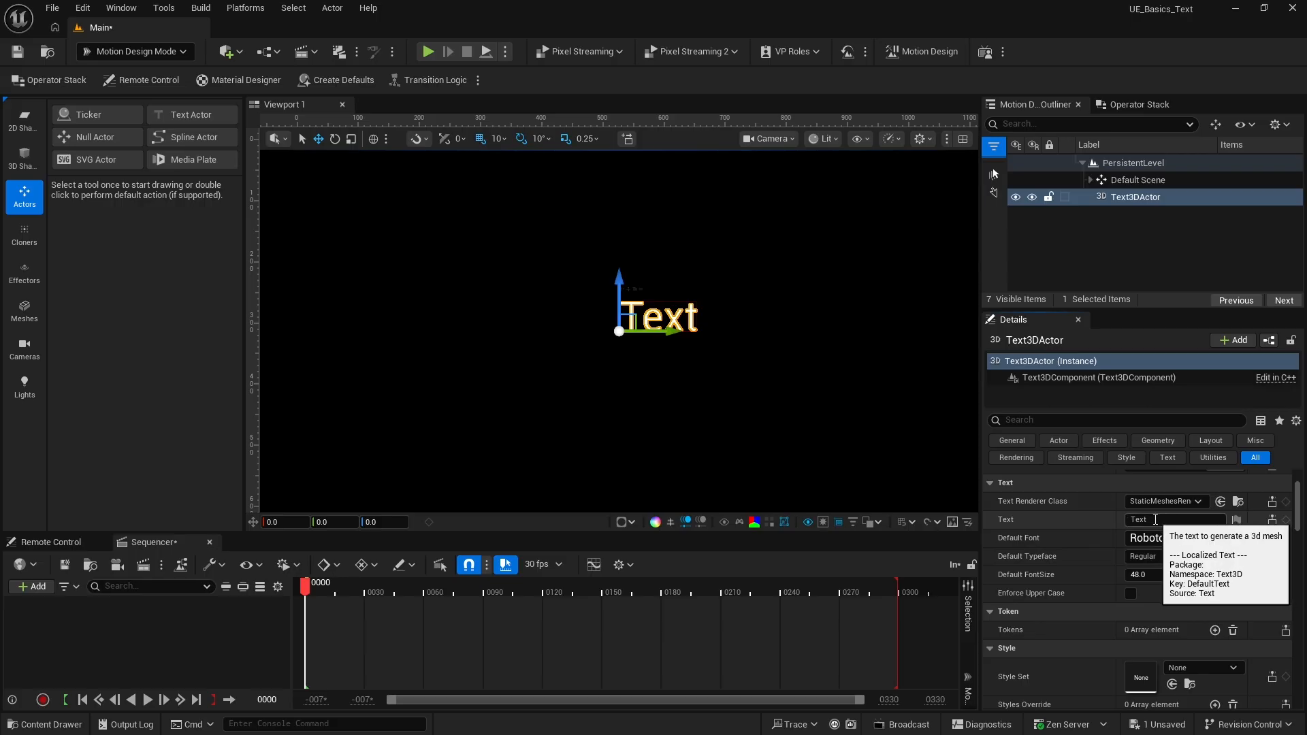
click(1132, 519)
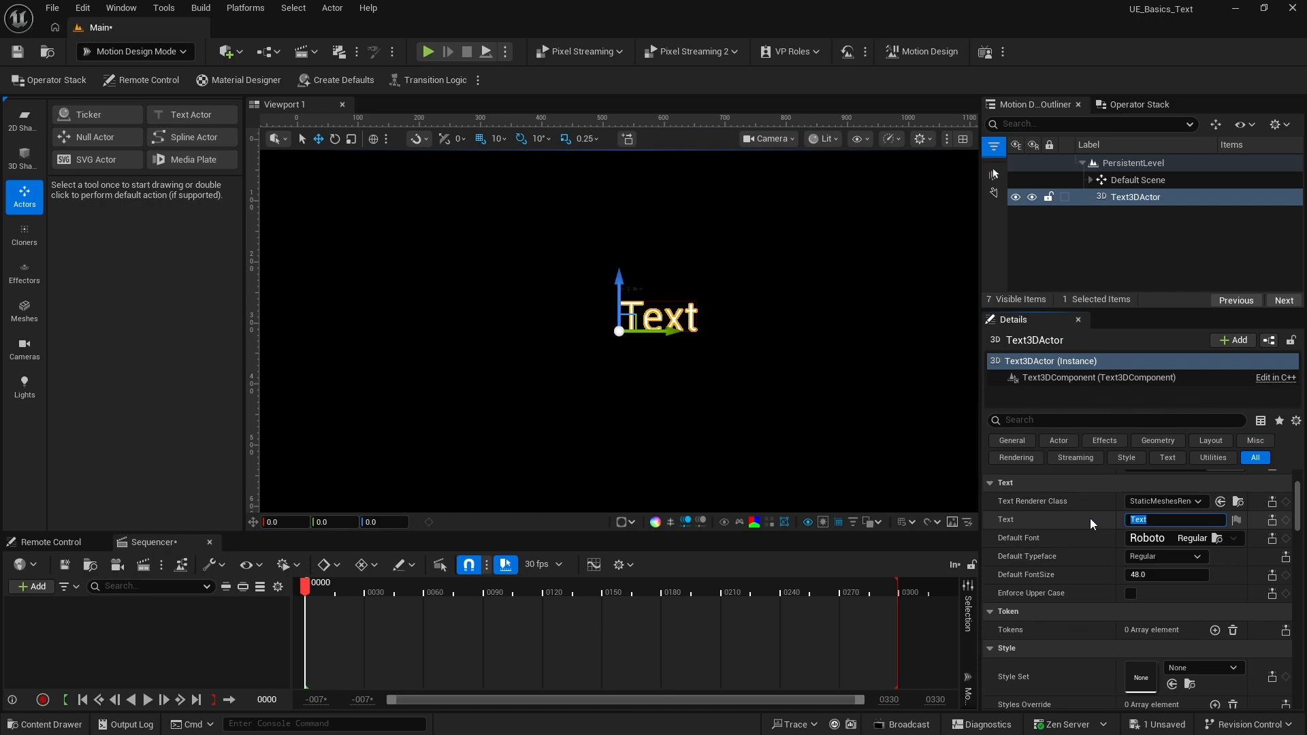
text(This Is A Test)
key(shift+Return)
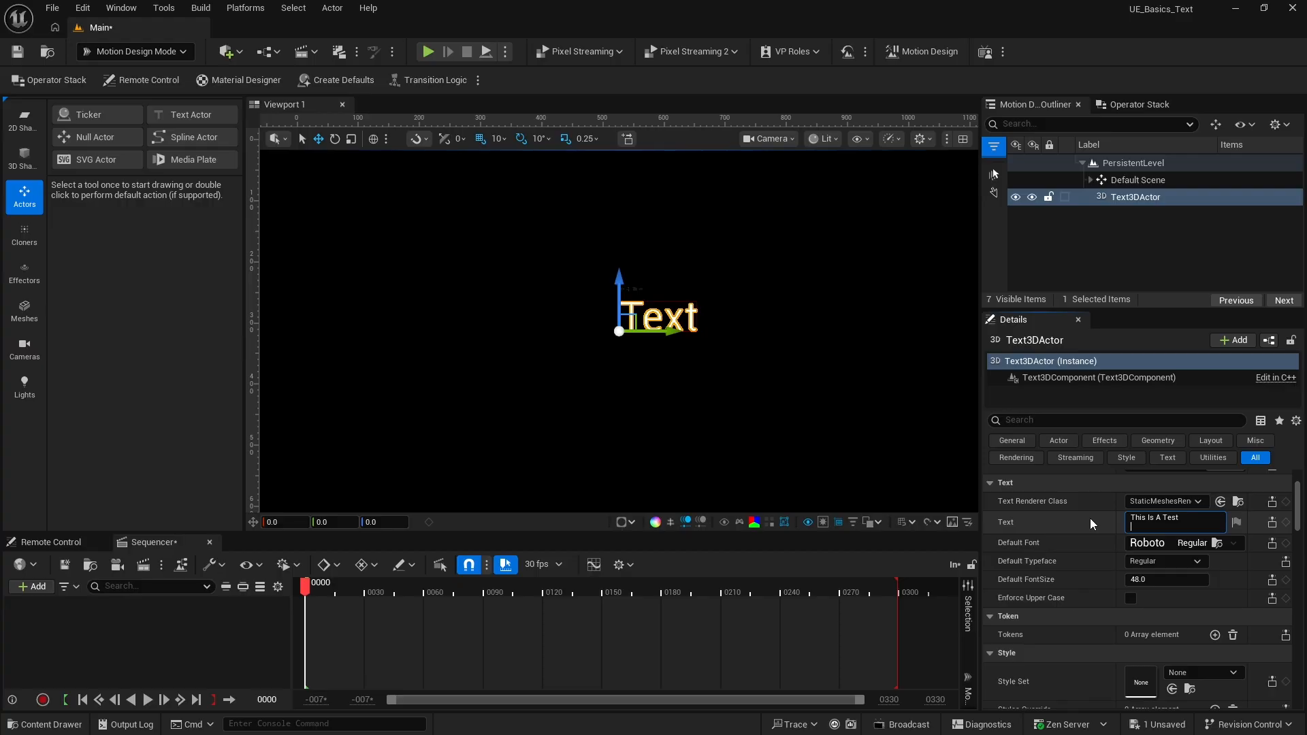
text(Of the Text Actor)
key(Return)
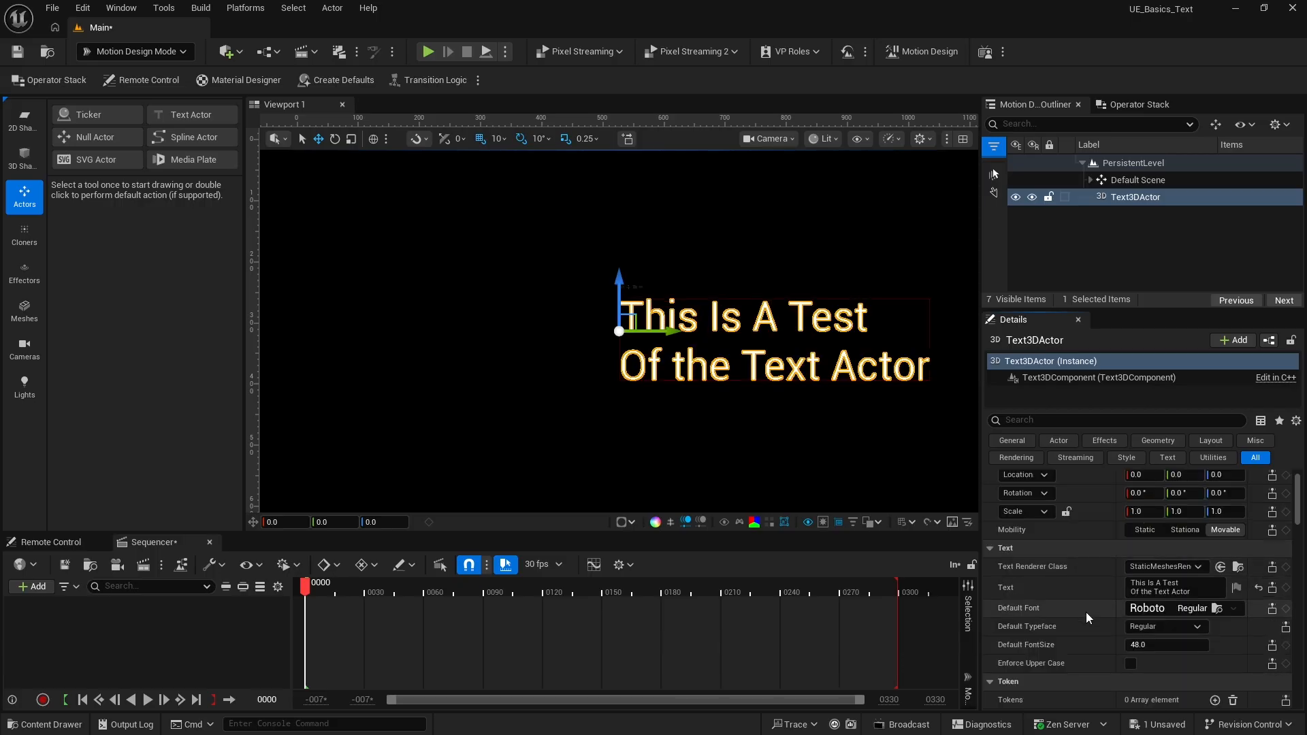
Change the text's default font to AgencyFB with the Bold typeface.
click(1153, 612)
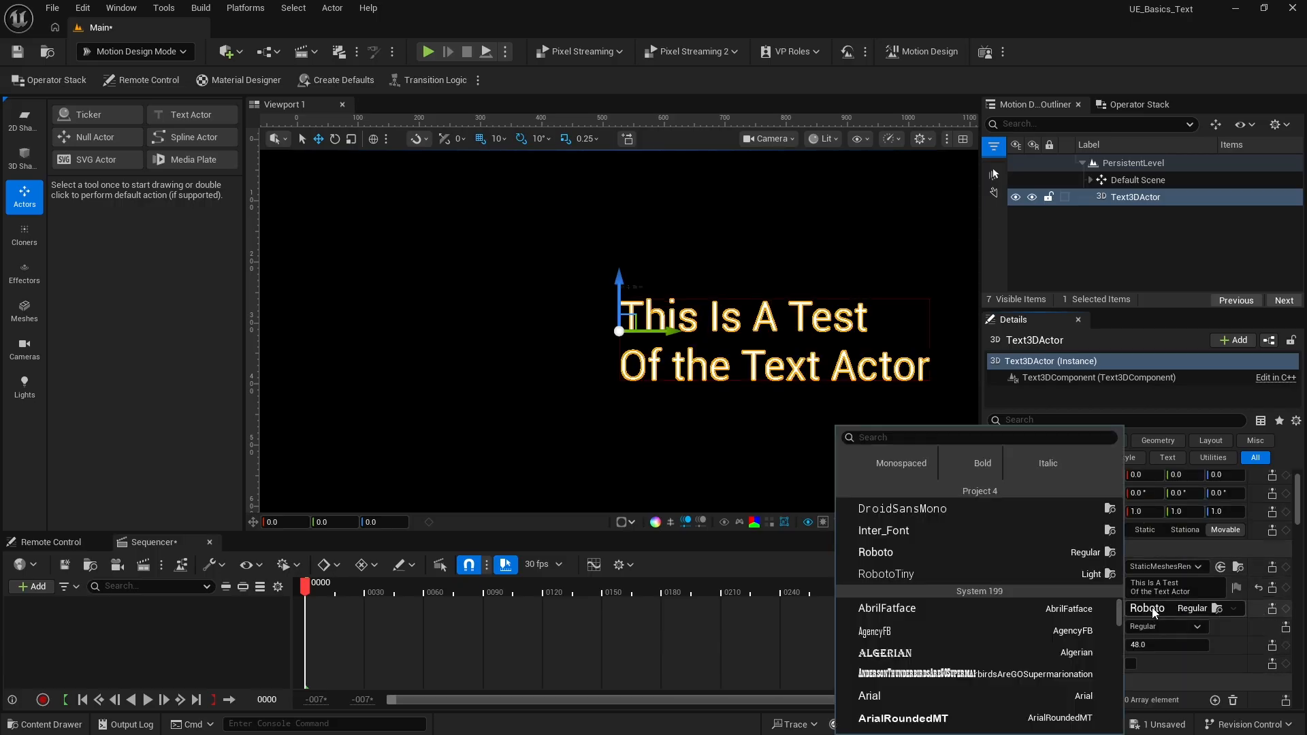
click(902, 631)
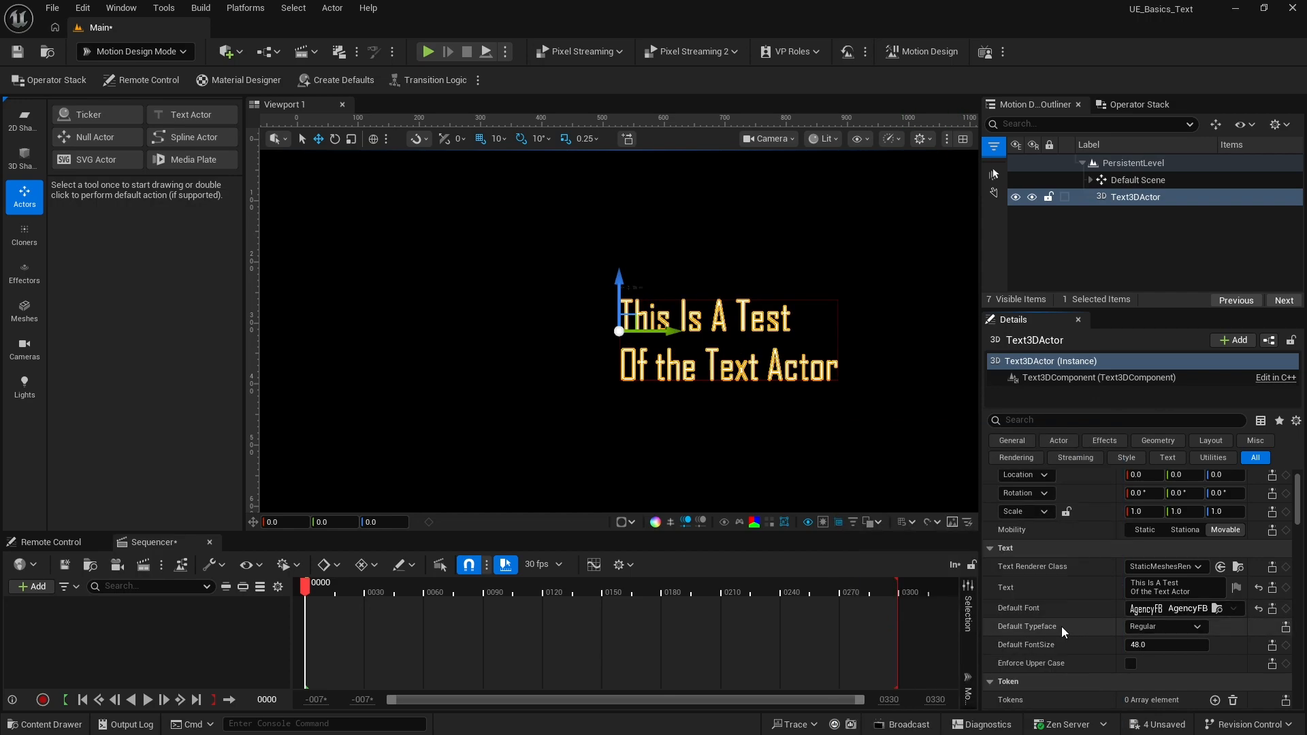
click(1169, 627)
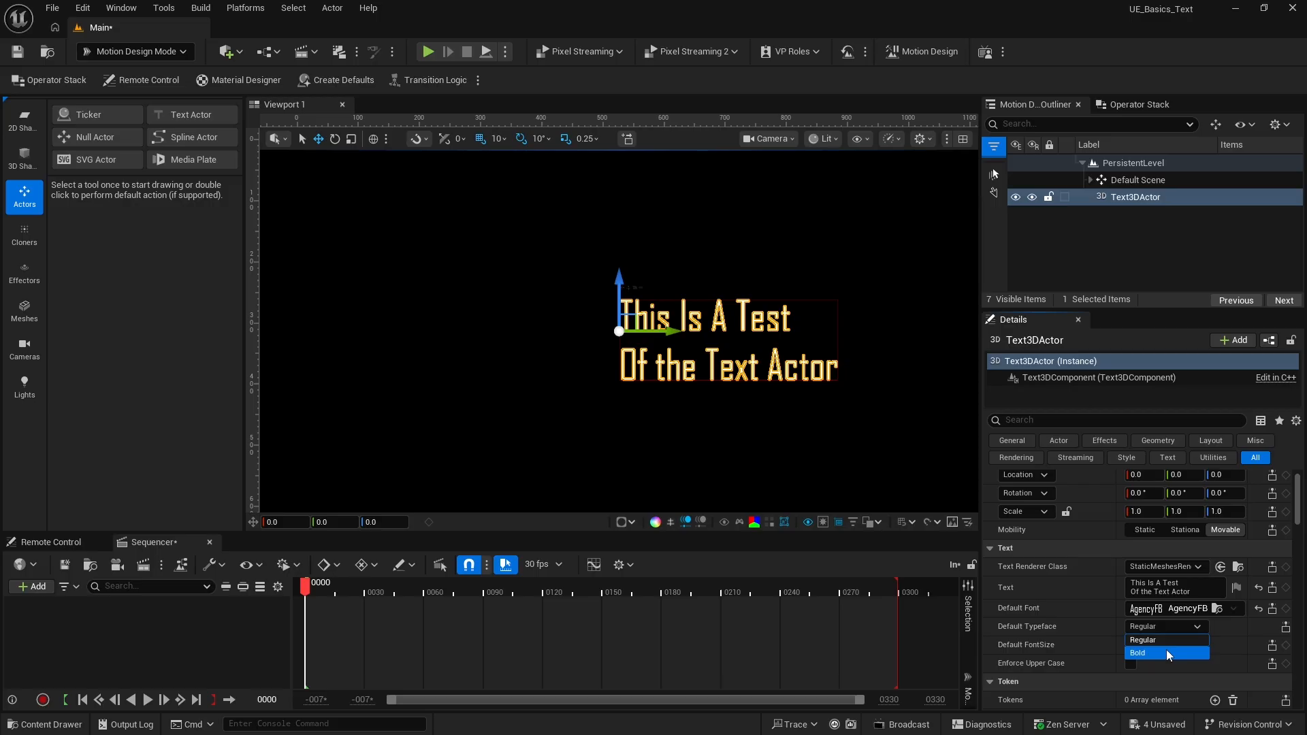
click(1166, 651)
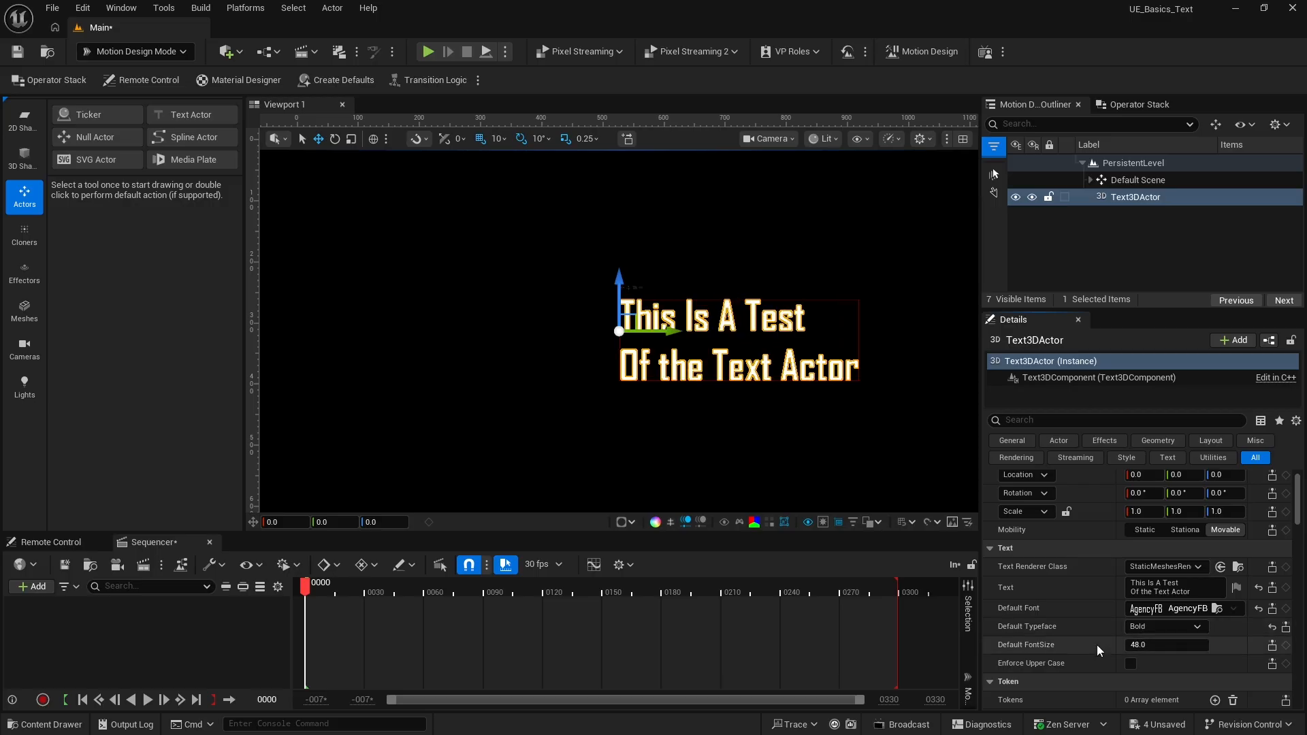
Set the default font size to 96 and toggle Enforce Upper Case on and back off.
click(1138, 645)
text(96)
key(Return)
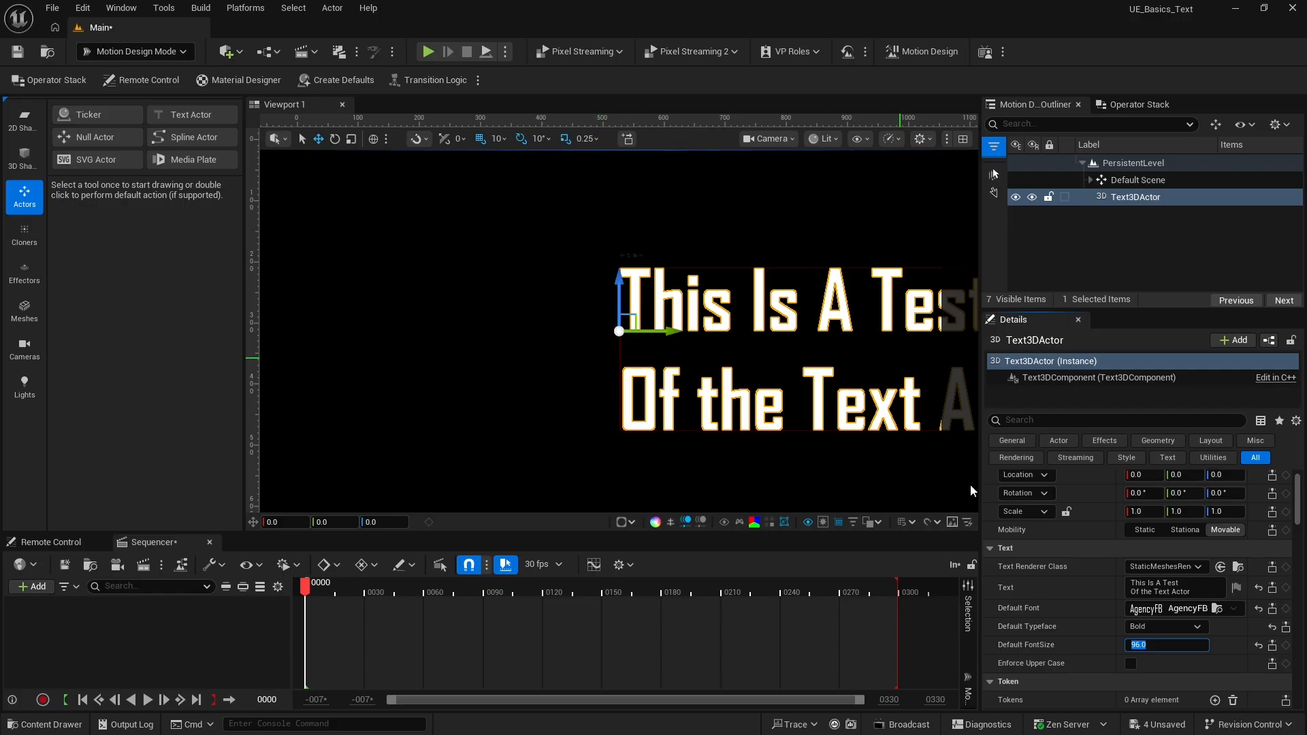
click(1131, 665)
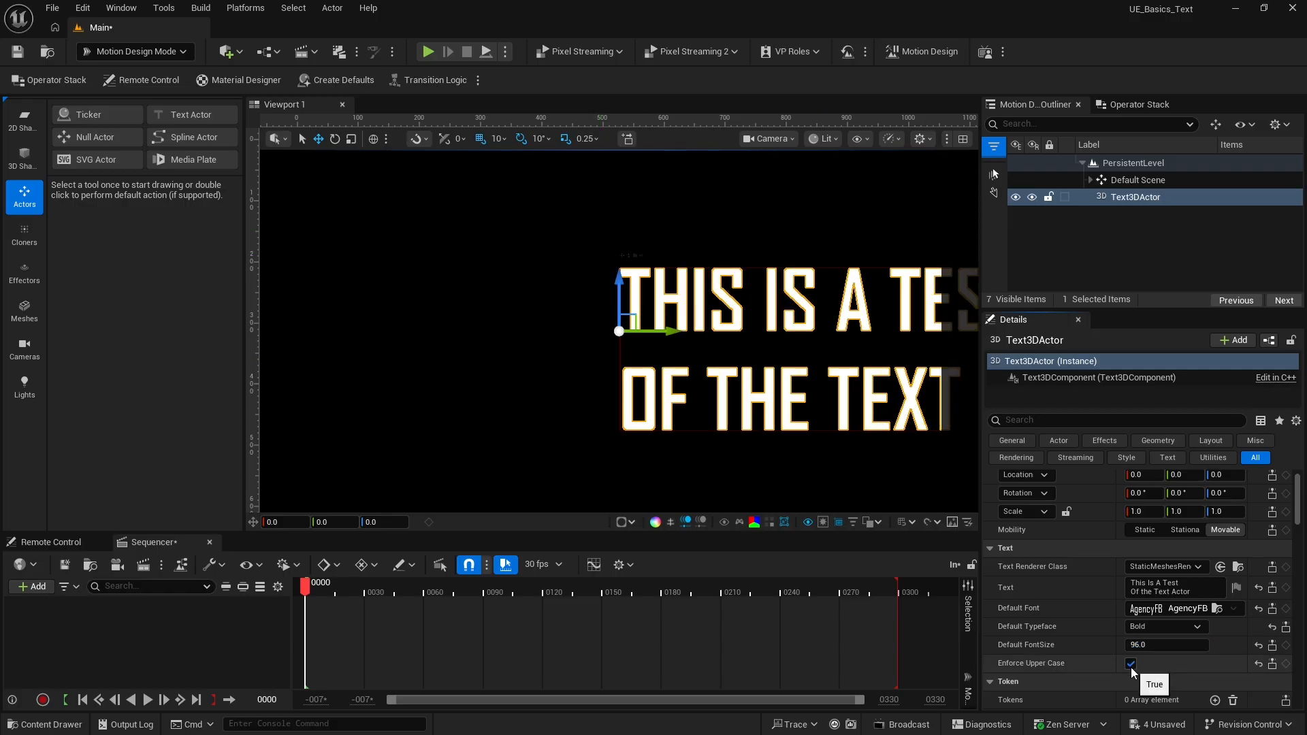
click(1131, 664)
Collapse the Token and Style sections of the text actor's properties.
scroll(1083, 593, down, 2)
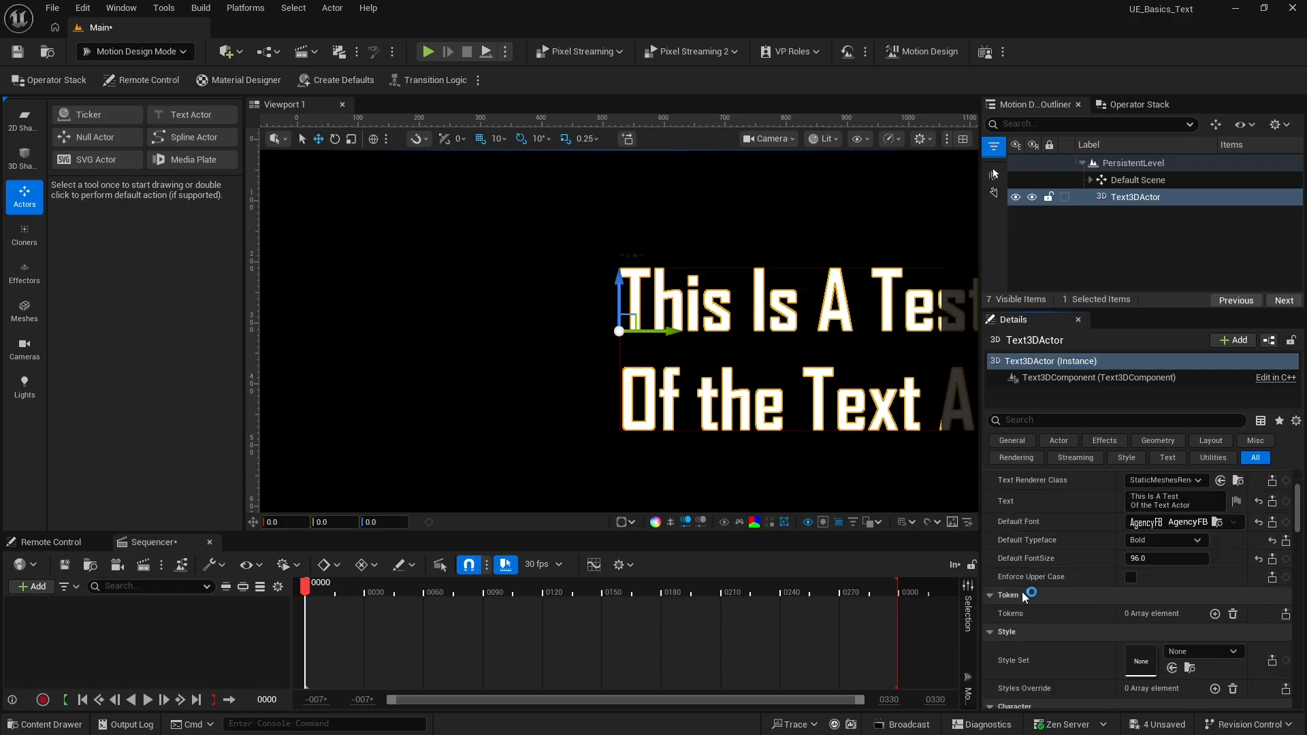
click(991, 596)
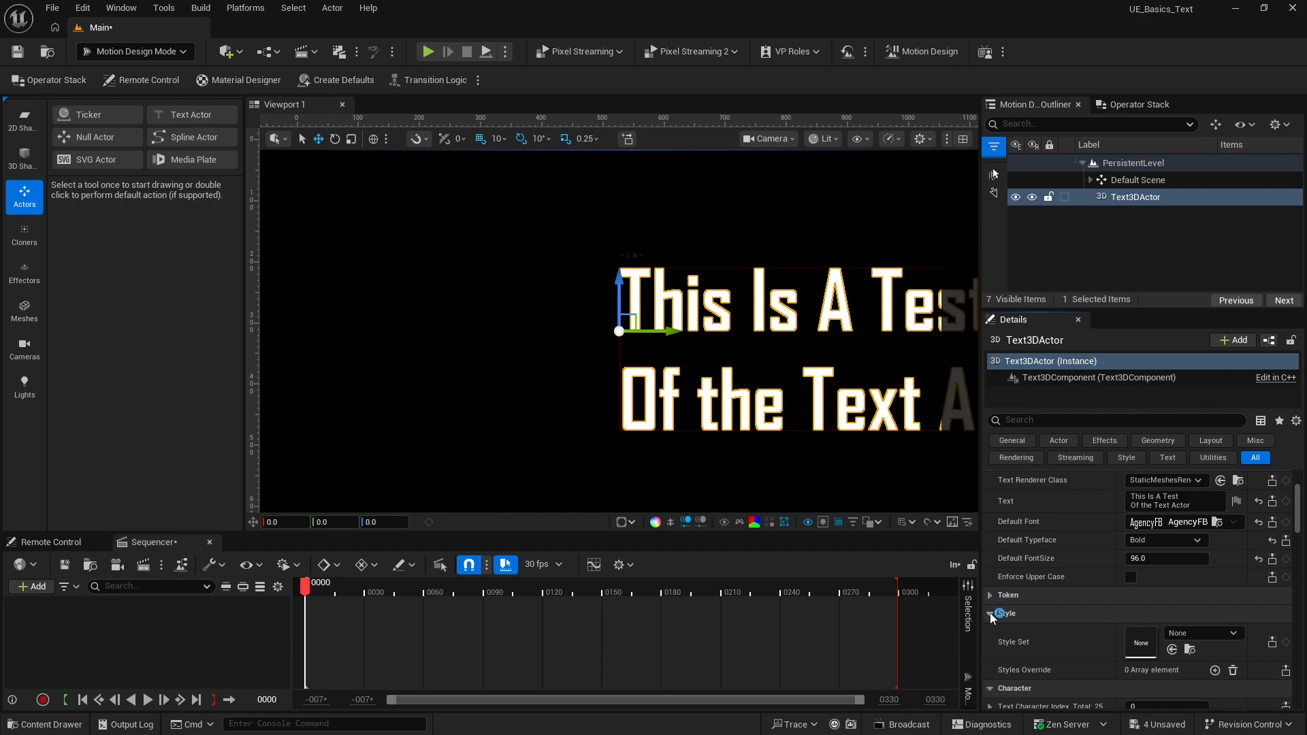
click(991, 614)
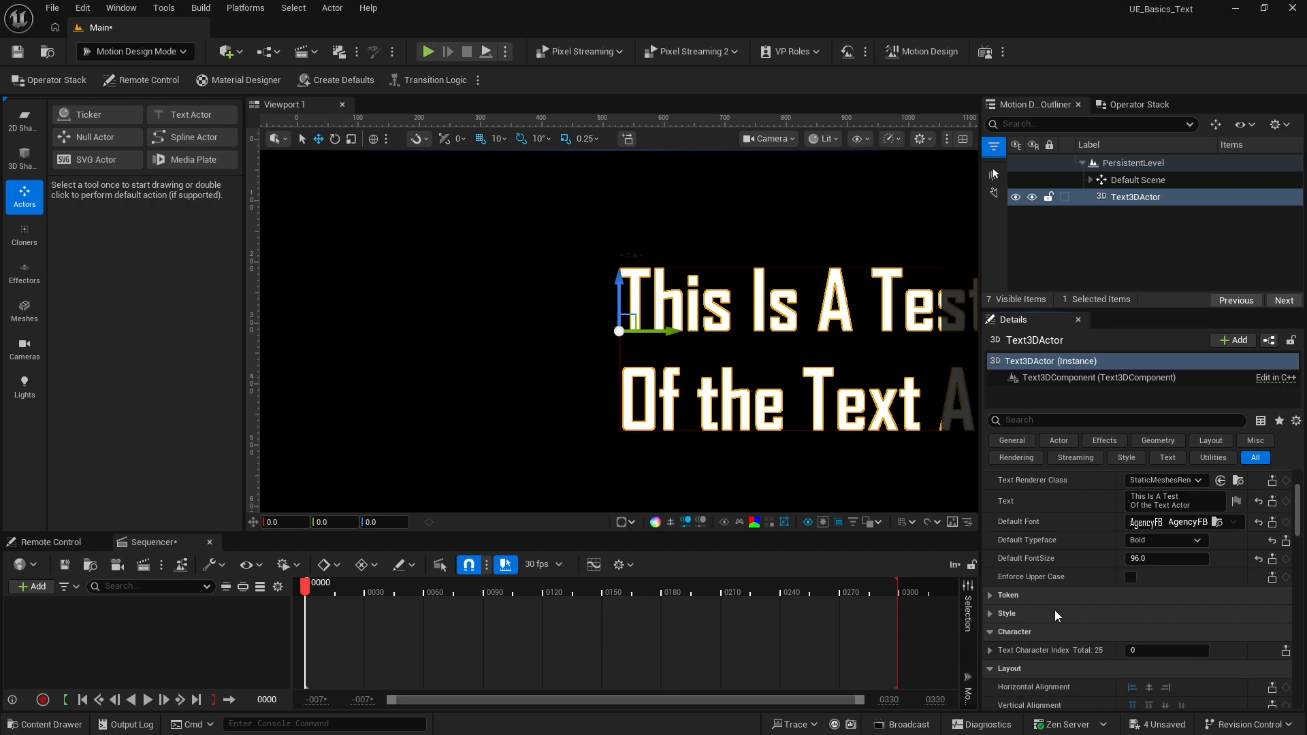
Expand the per-character settings and set the text character index to 2.
scroll(1054, 604, down, 4)
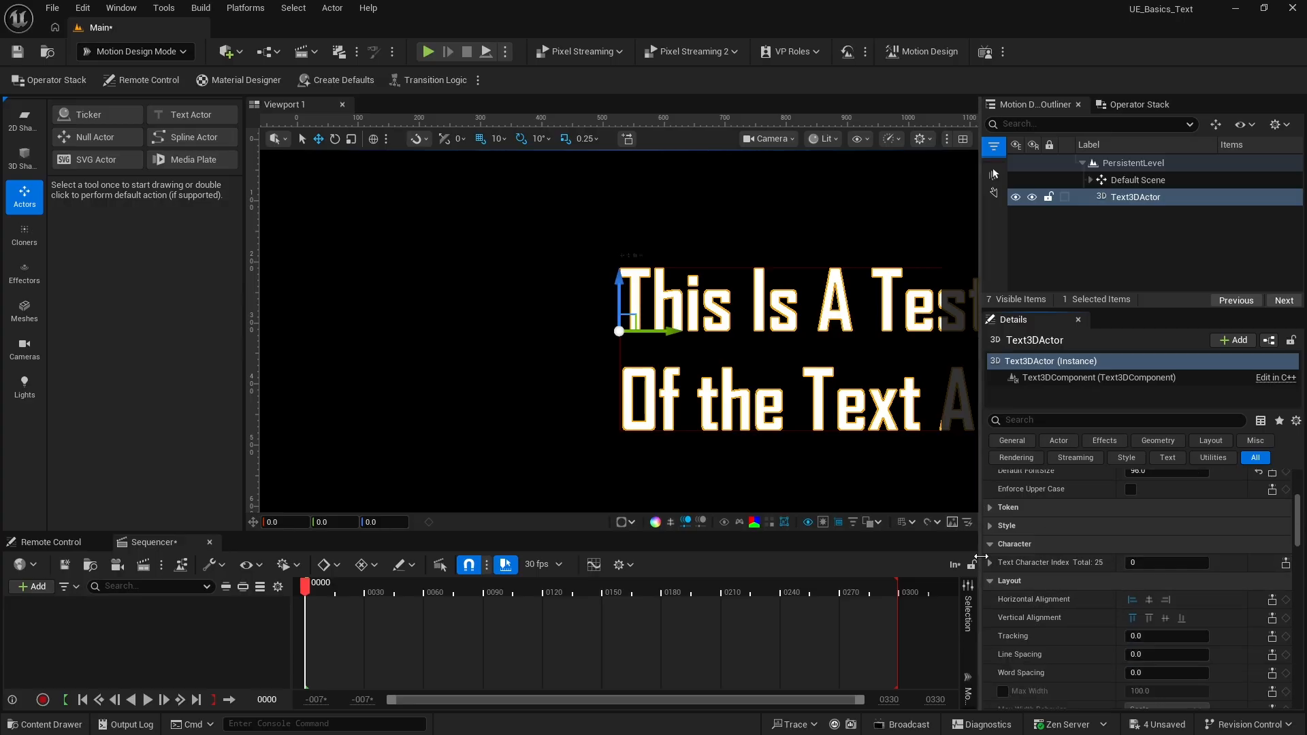
click(990, 563)
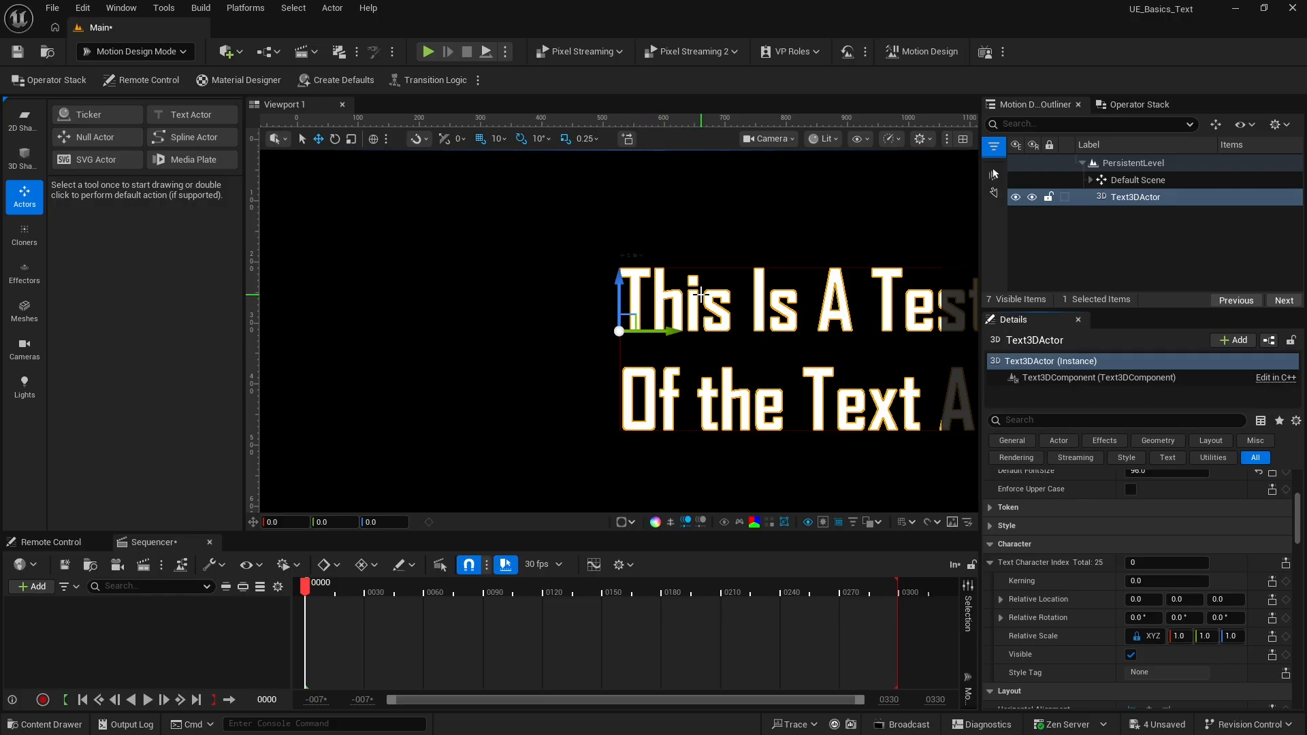
click(1151, 562)
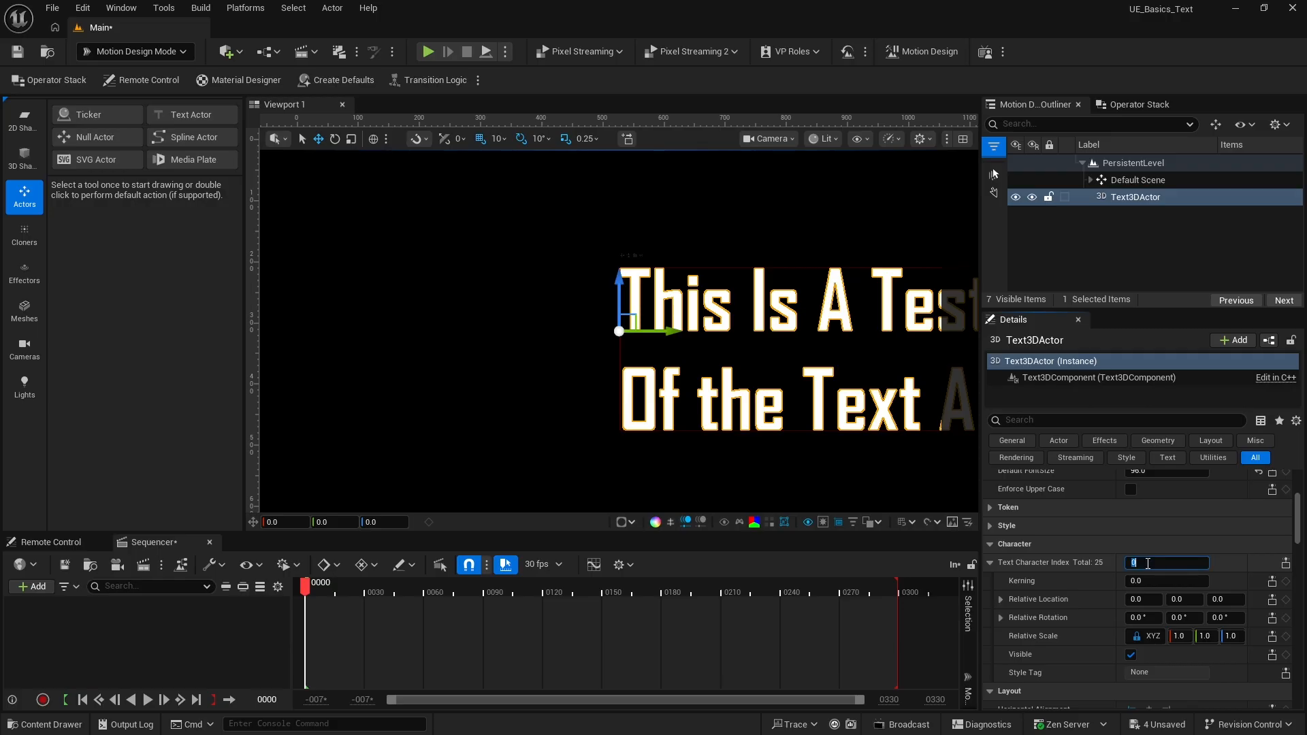
key(Return)
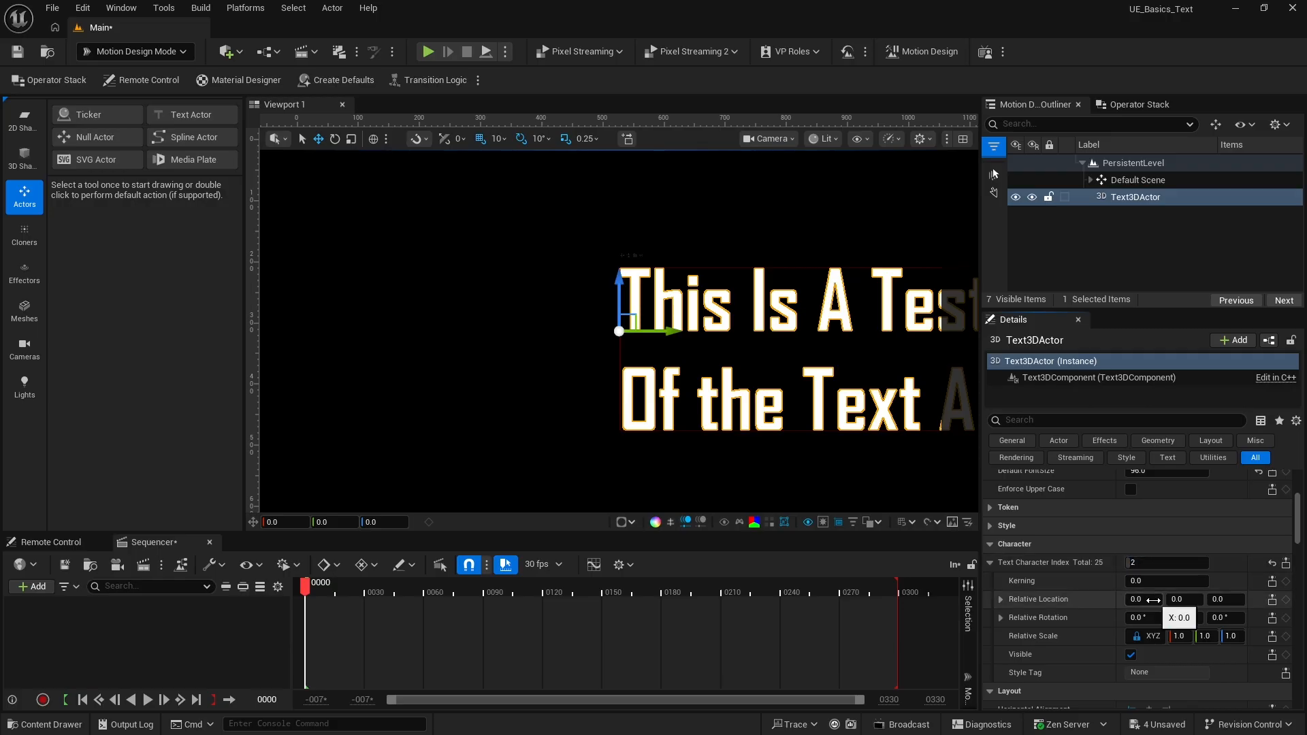
Try relative scales of 4.6, 2.2, 1.75 and 1.35 on the indexed character, then reset its scale to default.
click(1180, 636)
text(4.6)
key(Return)
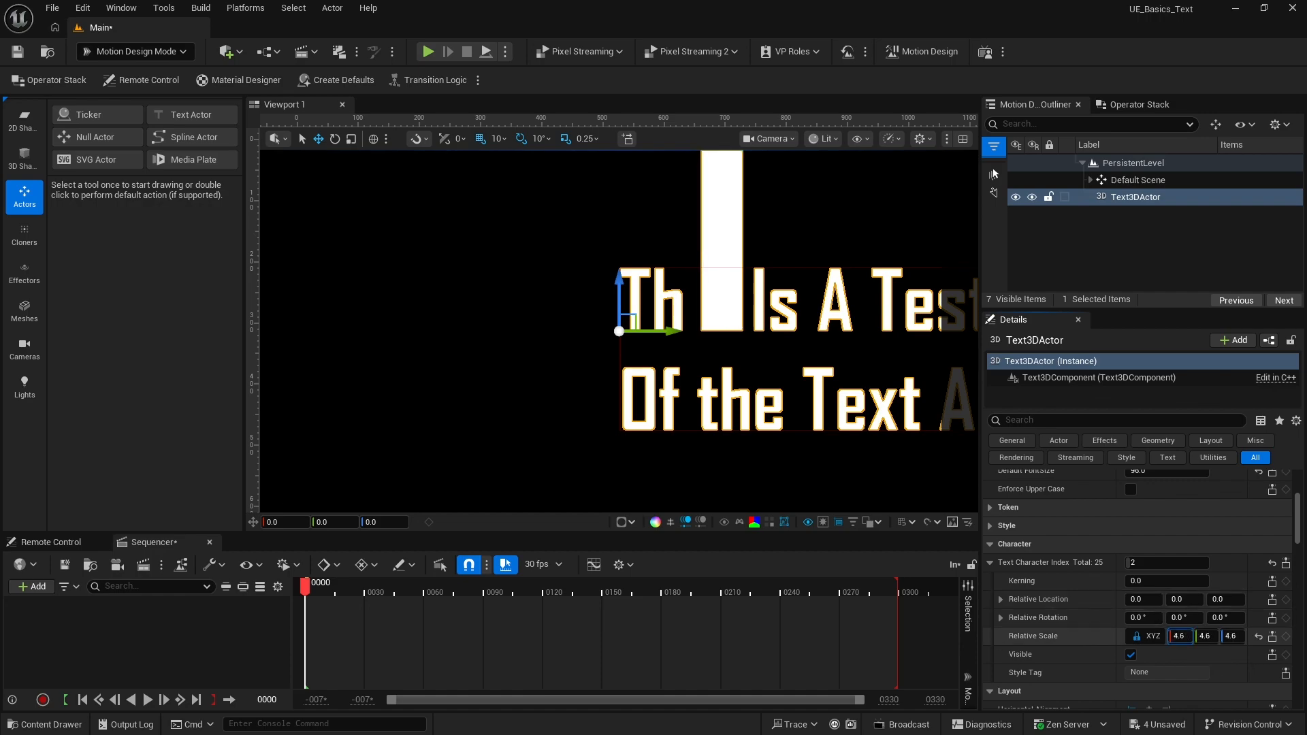
text(2.2)
key(Return)
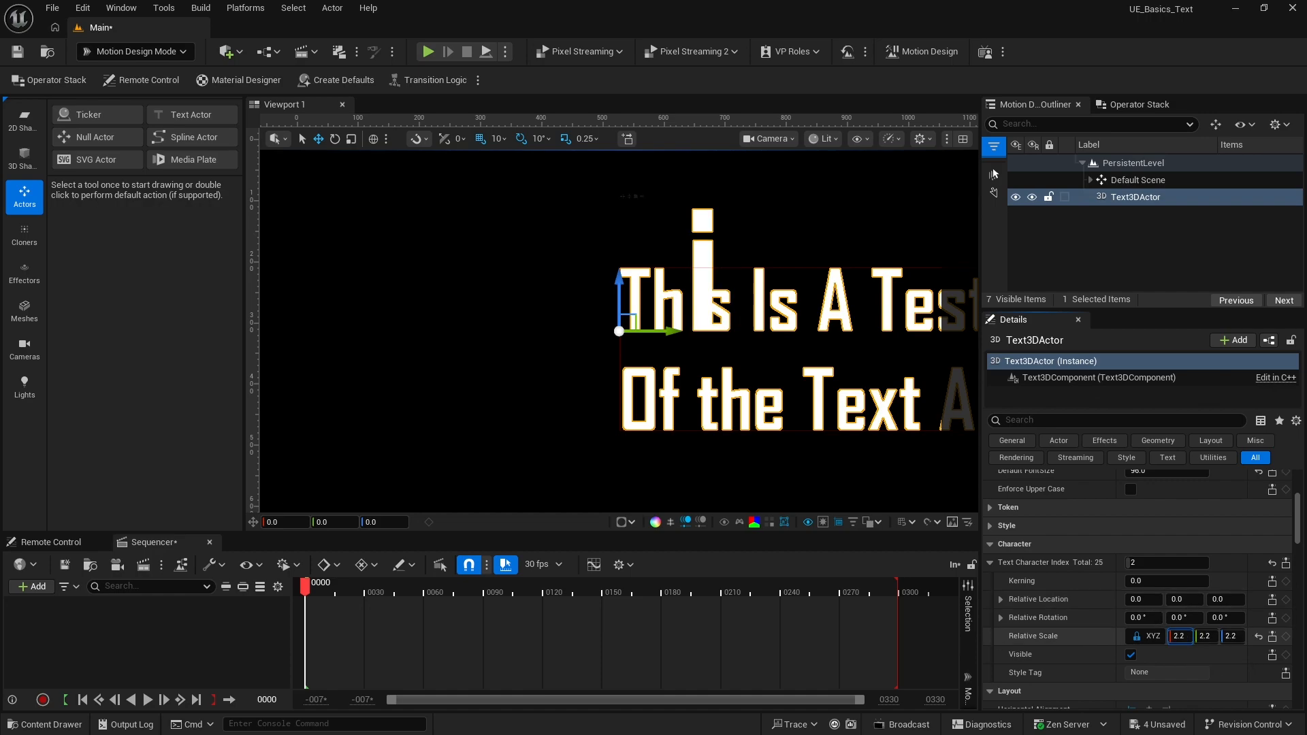
text(1.75)
key(Return)
text(1.35)
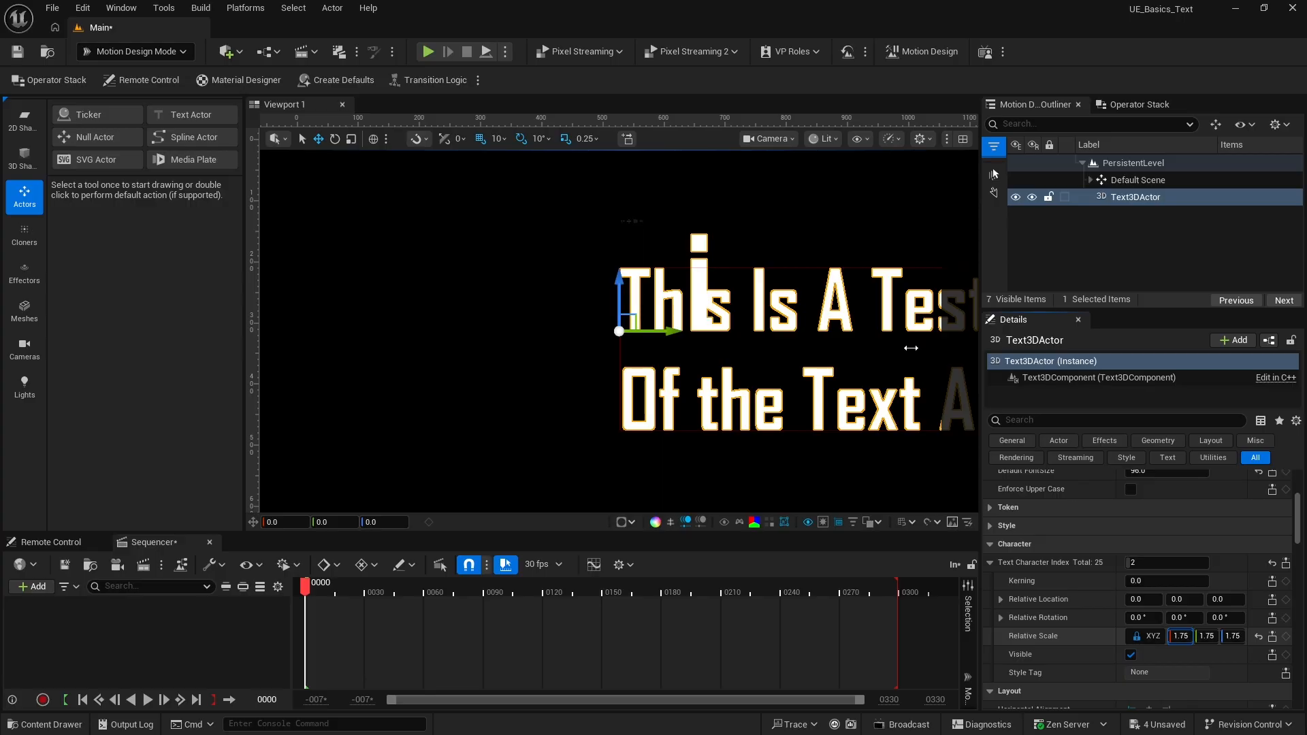
key(Return)
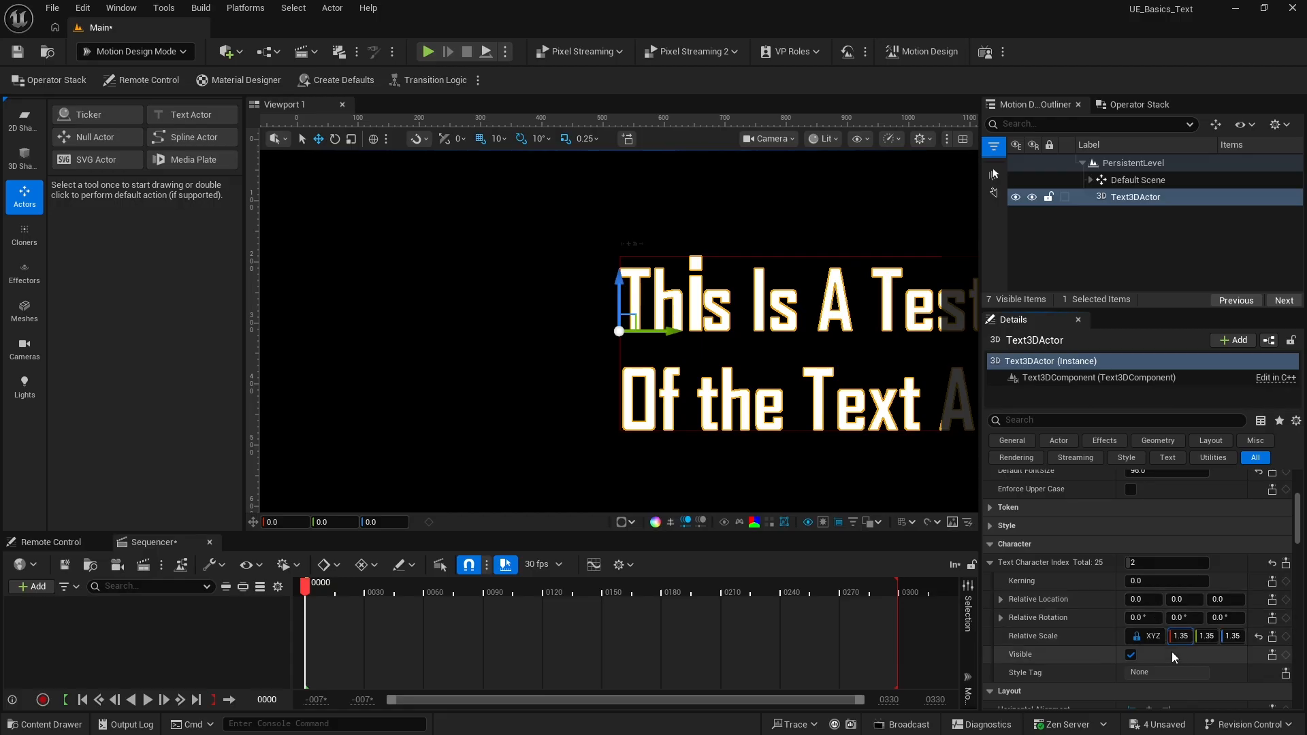
click(1257, 636)
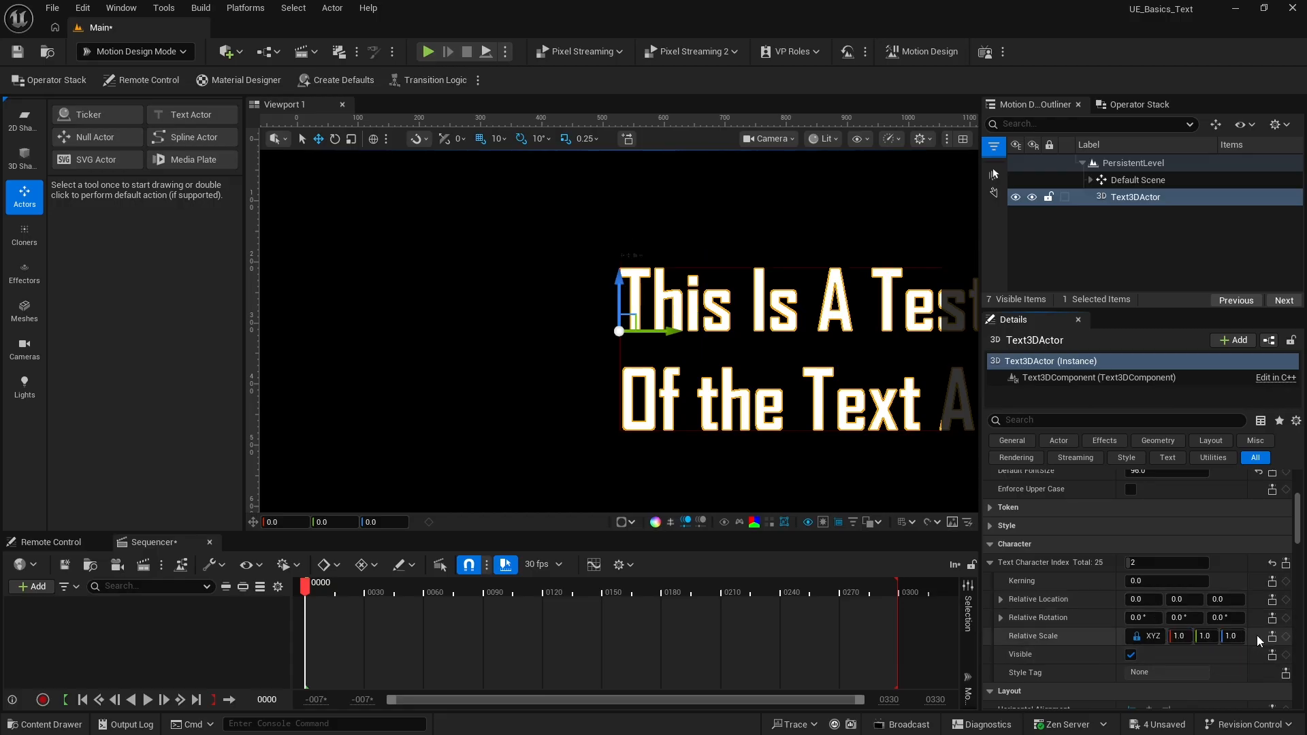
Hide the indexed character and make it visible again.
click(1131, 656)
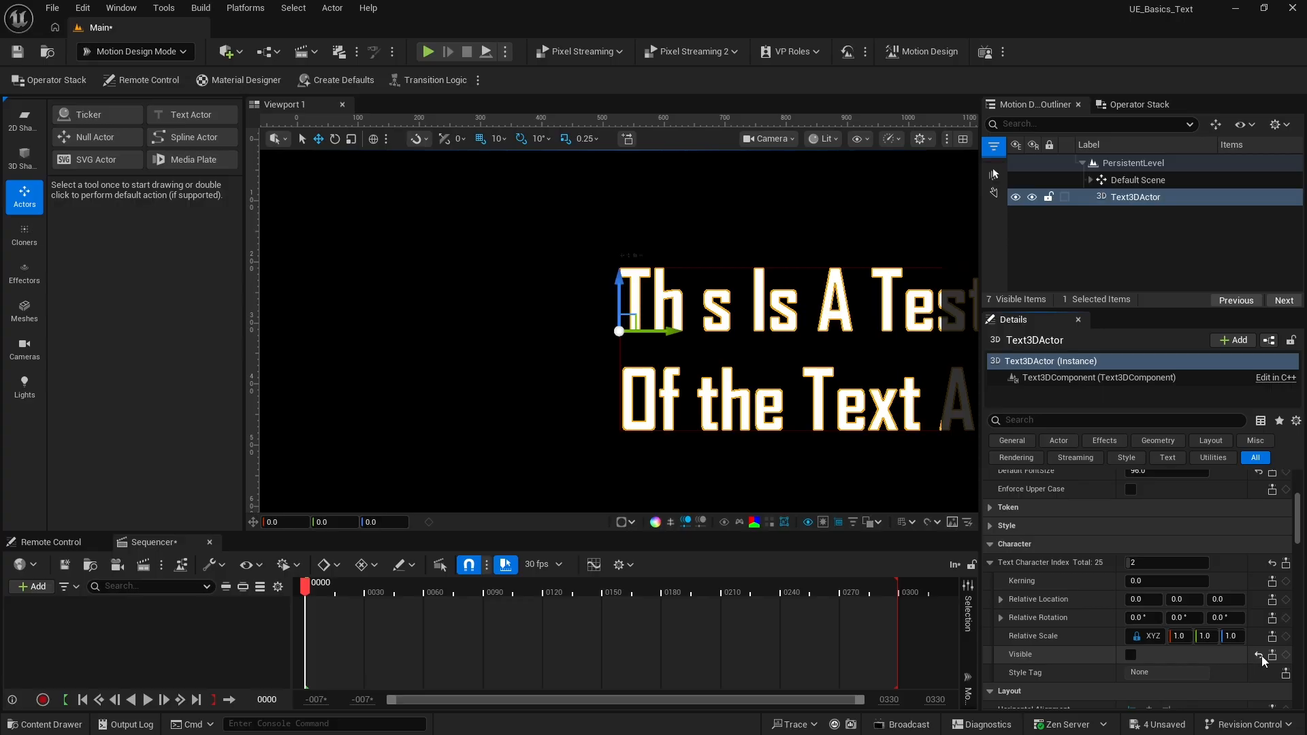
click(1131, 655)
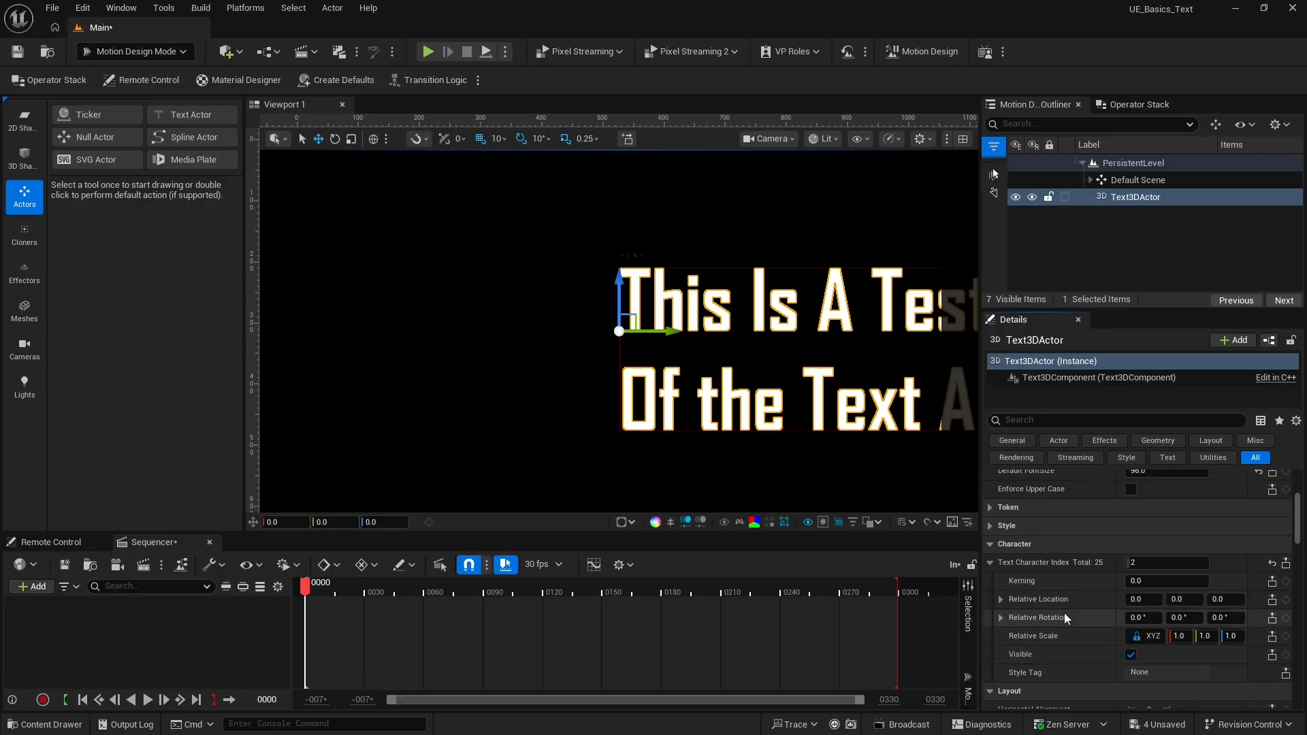
Center the text both horizontally and vertically on its pivot in the layout settings.
scroll(1064, 613, down, 4)
scroll(1065, 613, down, 3)
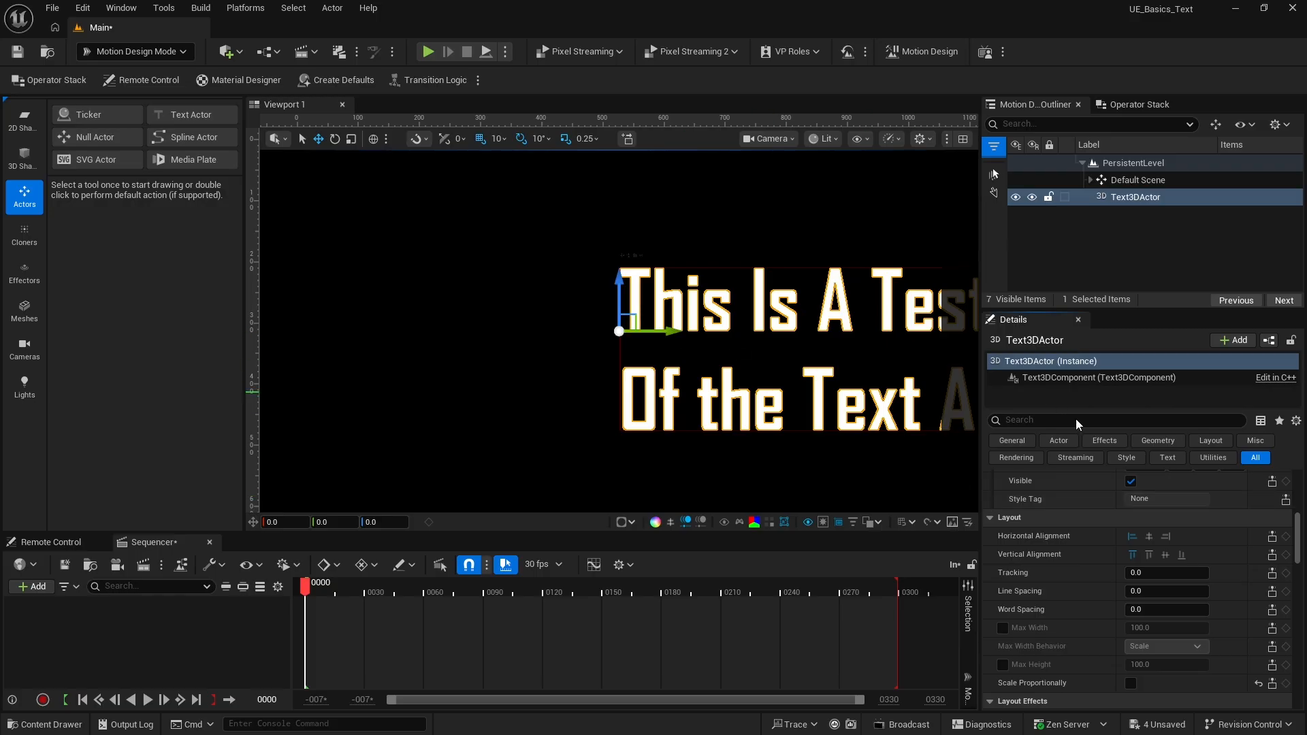
click(1149, 537)
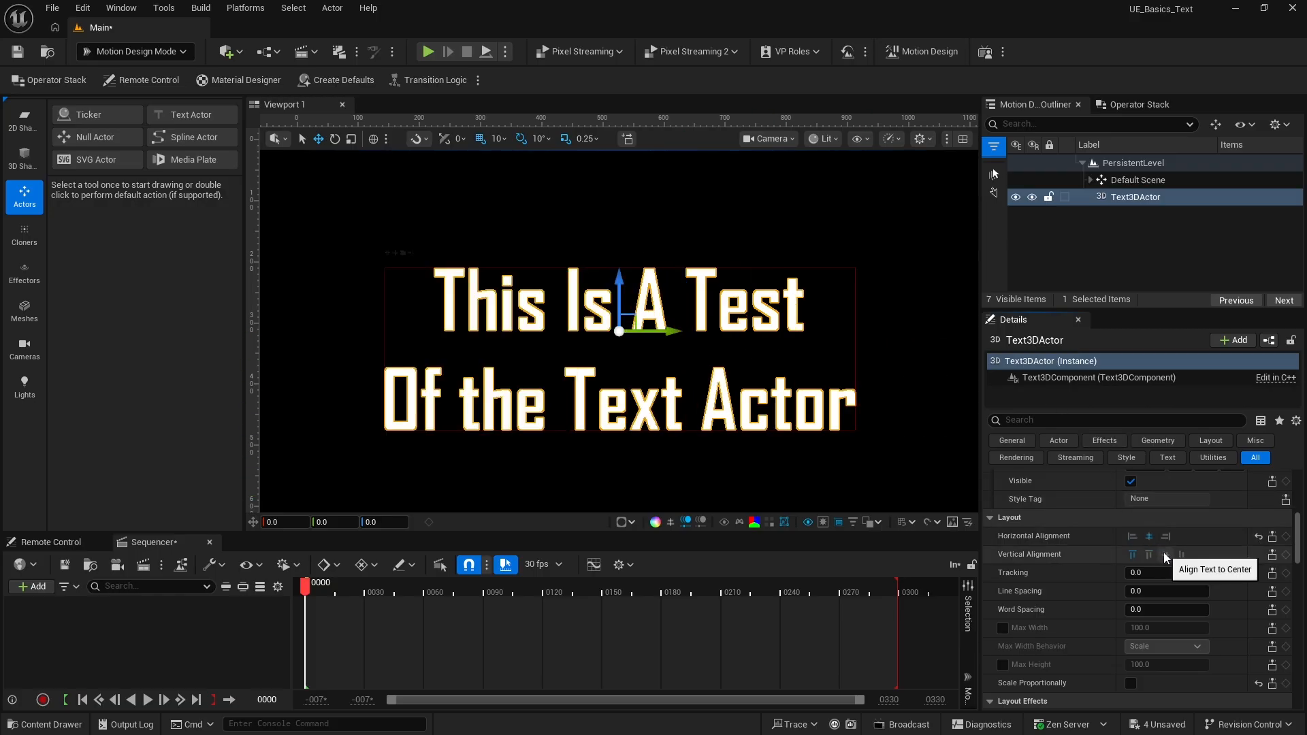
click(1165, 555)
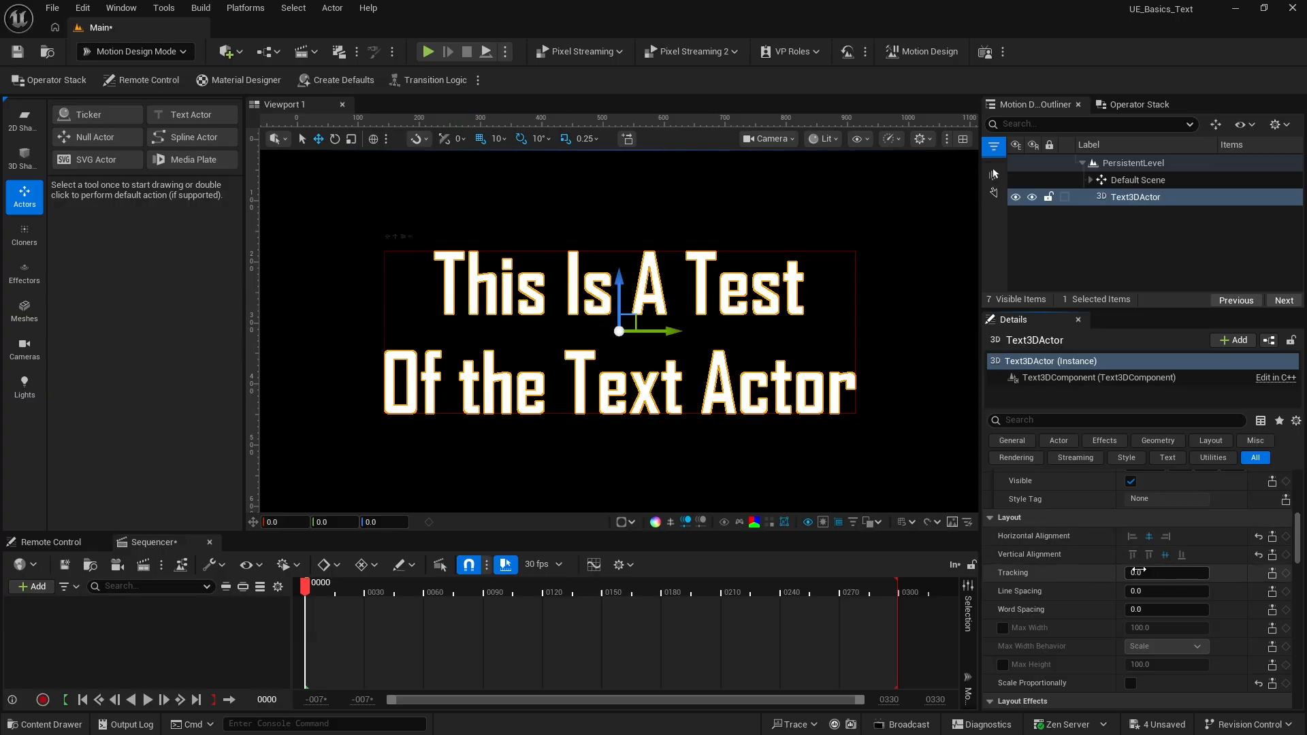
Try a tracking of about 5.4, a line spacing of about 91.4 and a changed word spacing, resetting each to default.
mouse_move(1158, 573)
mouse_down()
mouse_move(1200, 576)
mouse_move(1137, 576)
mouse_up()
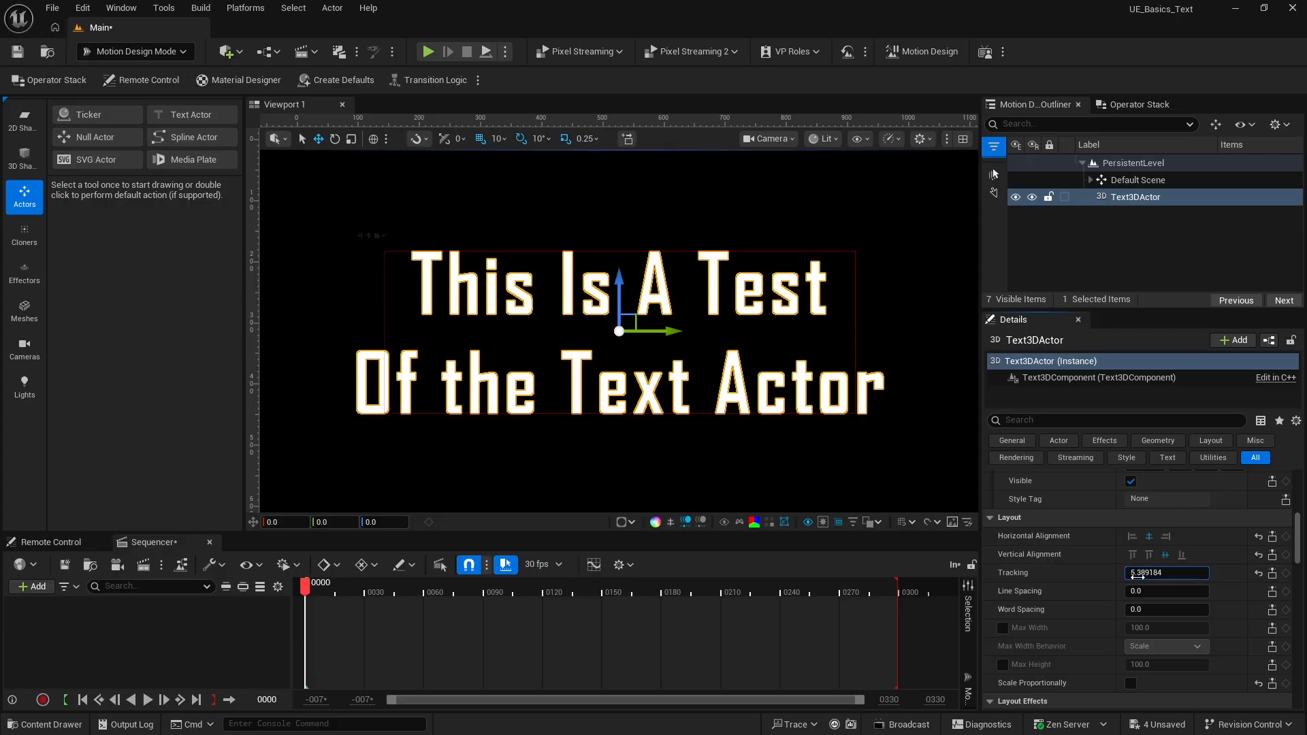
click(1257, 574)
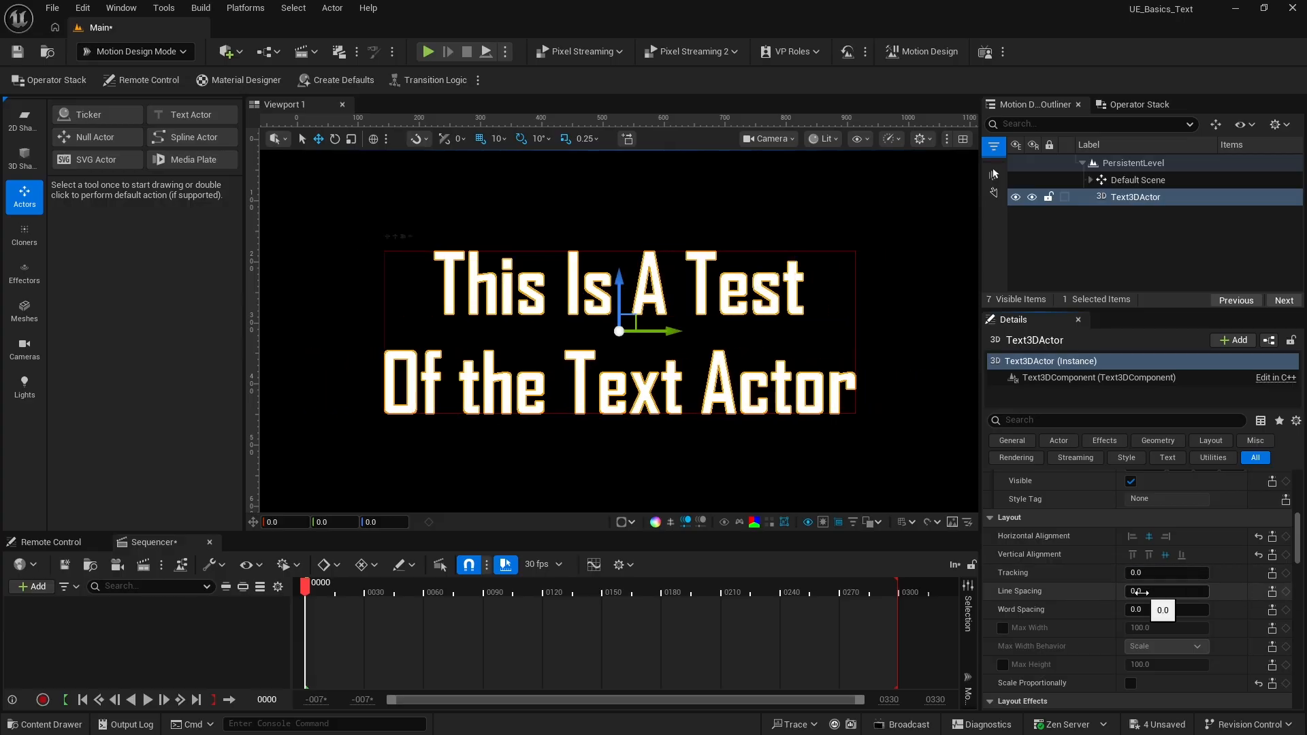
drag(1141, 592, 1198, 592)
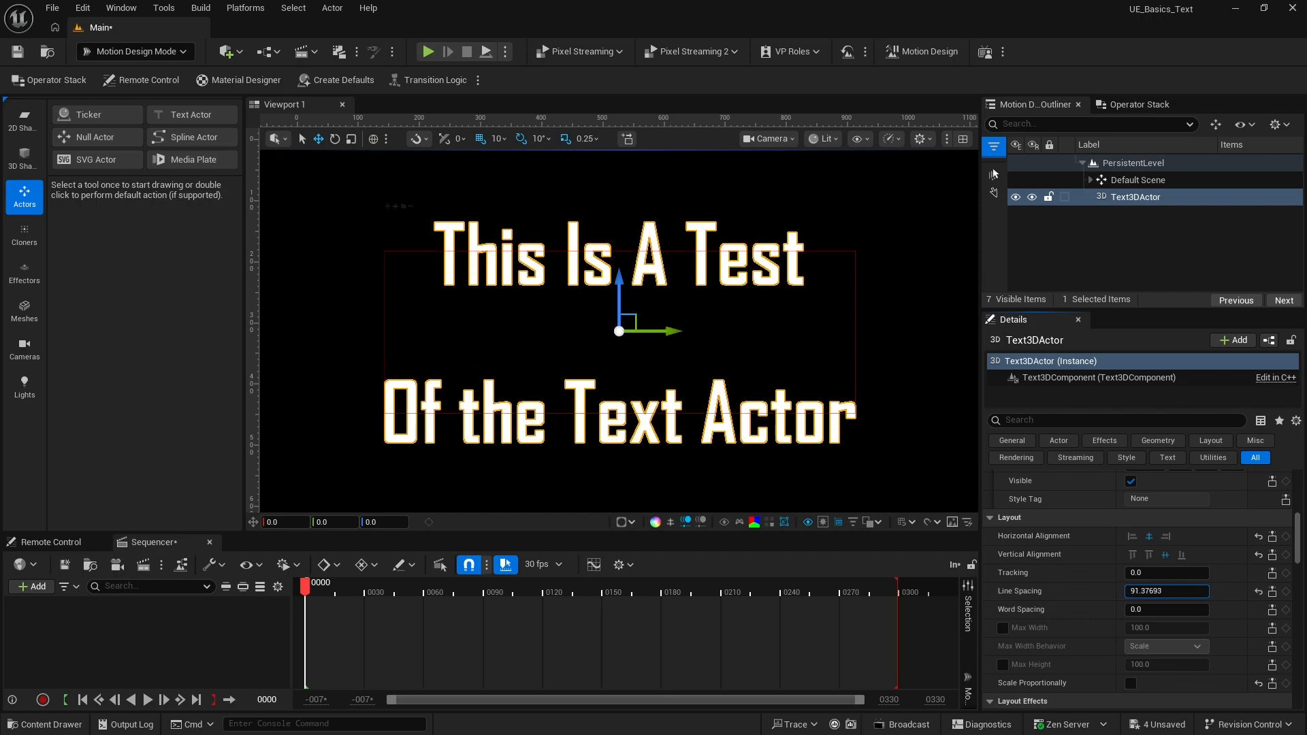
click(1259, 591)
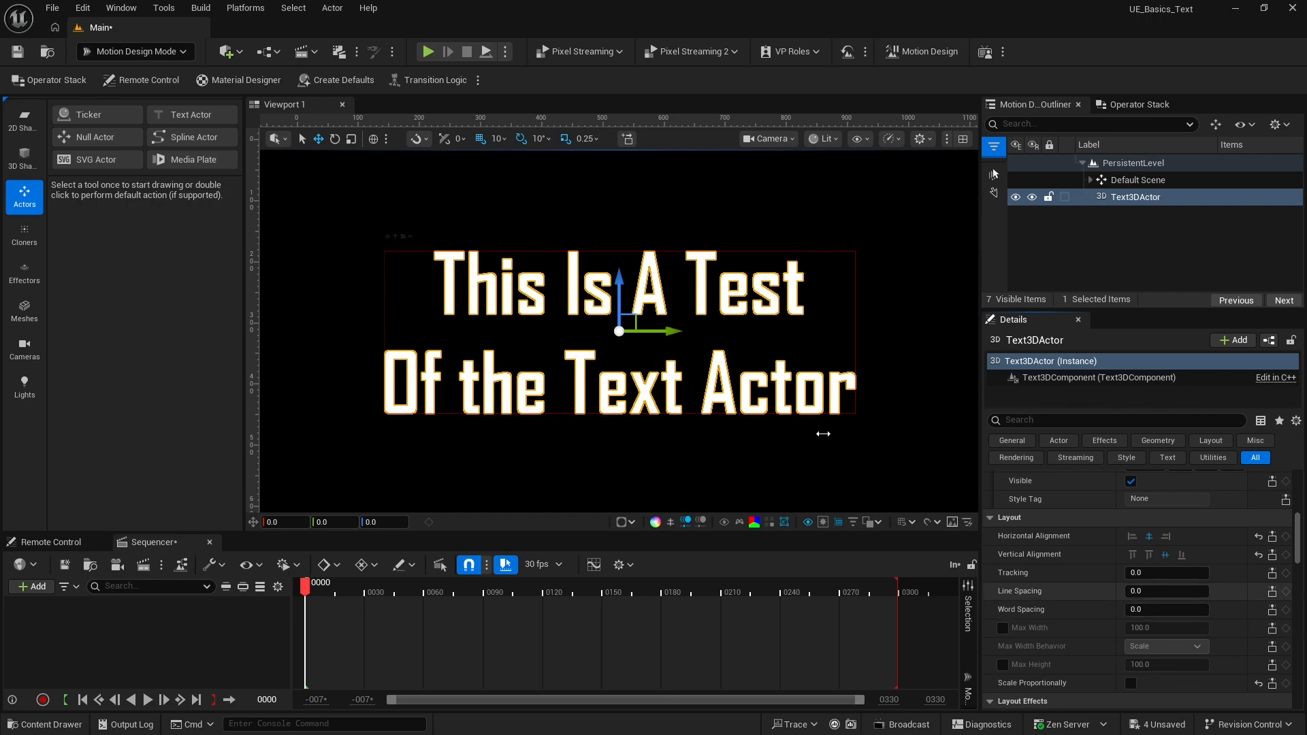
mouse_move(1138, 610)
mouse_down()
mouse_move(1190, 610)
mouse_move(1149, 610)
mouse_up()
click(1259, 610)
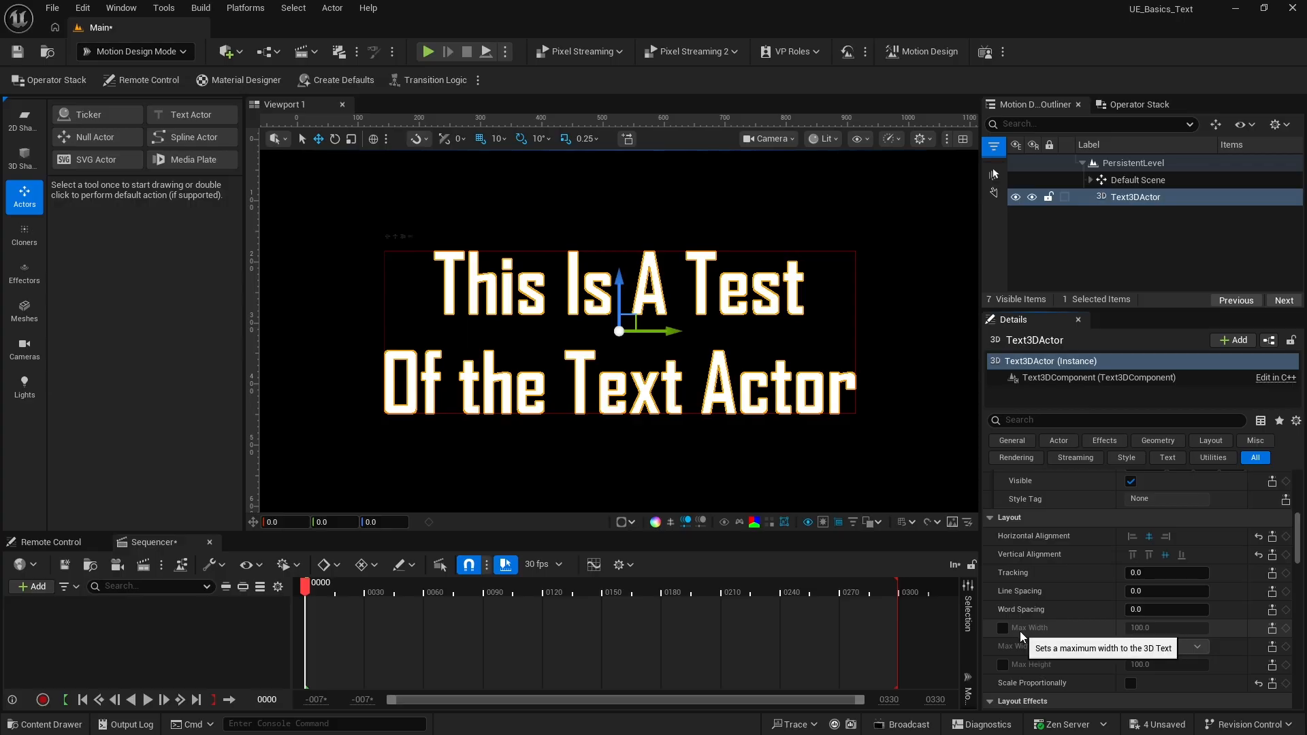
Enable the maximum width limit for the text at 100.
click(1002, 627)
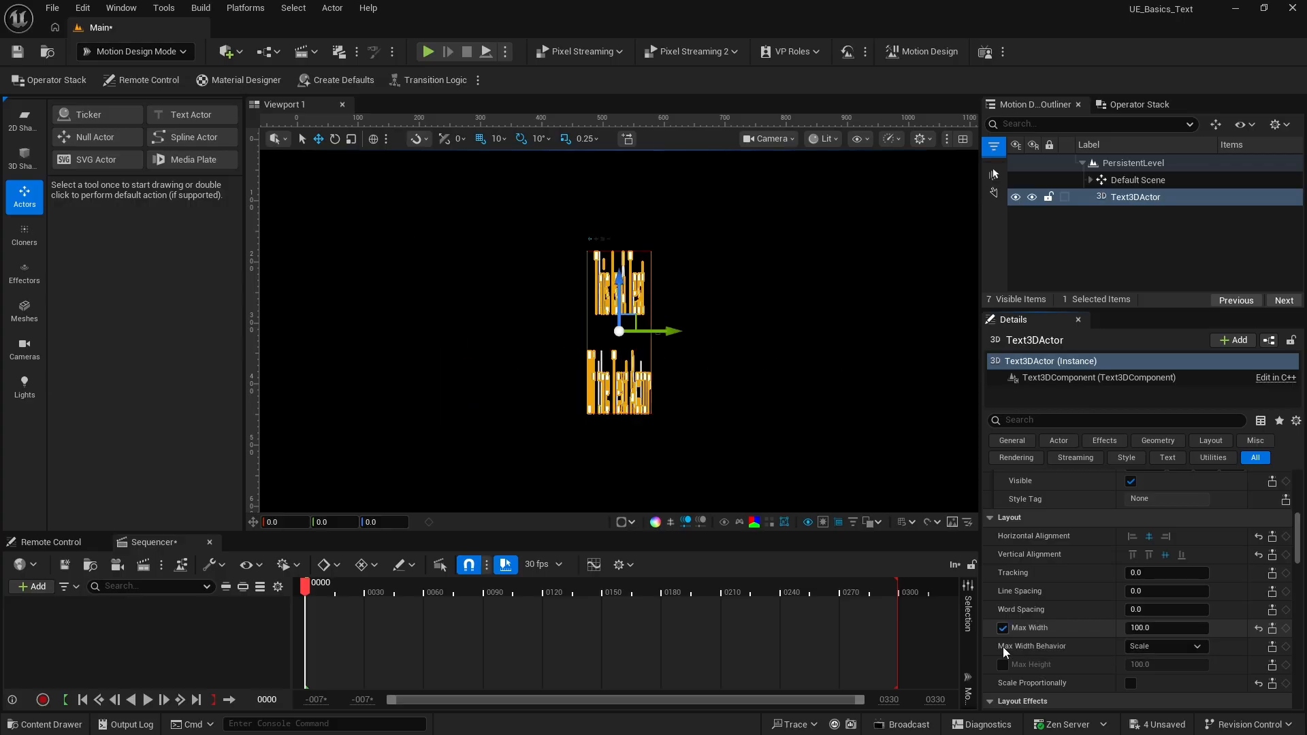
Limit the text to a maximum width of about 541.8 and a maximum height of about 286.8, with proportional scaling enabled.
click(1003, 665)
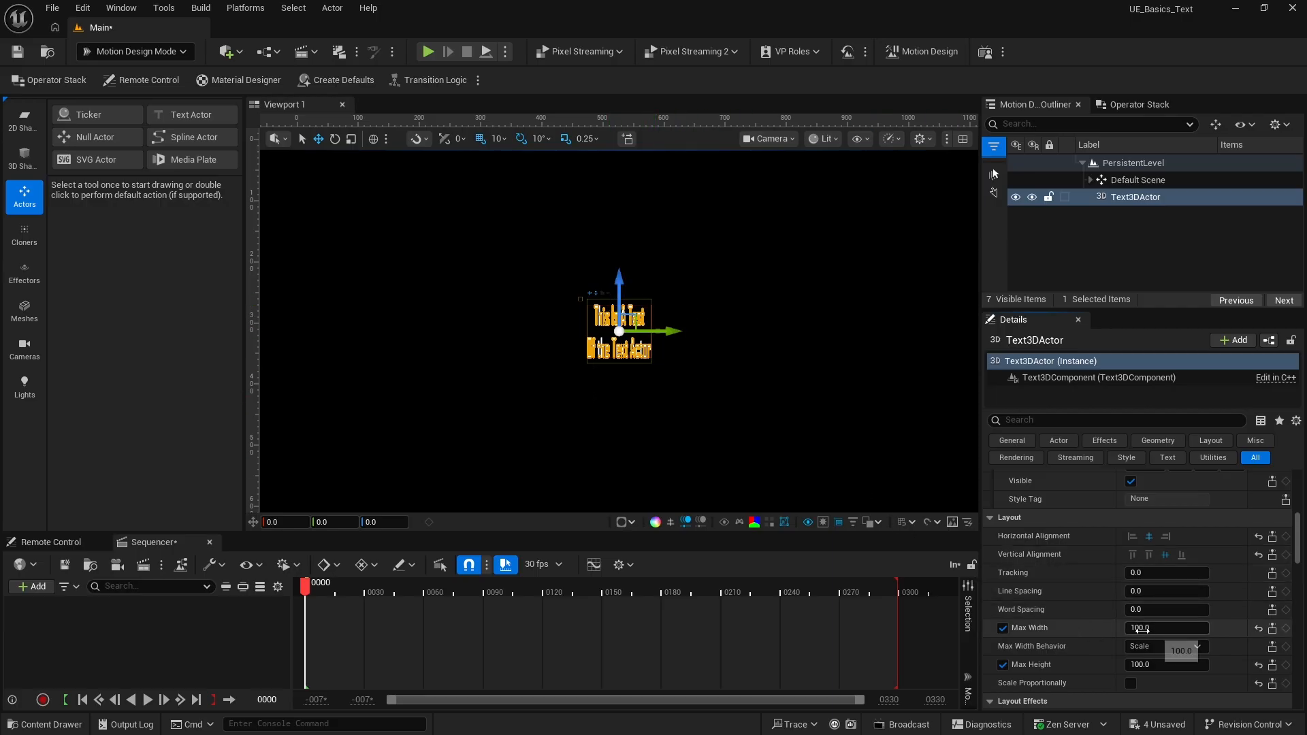
drag(1167, 628, 1260, 627)
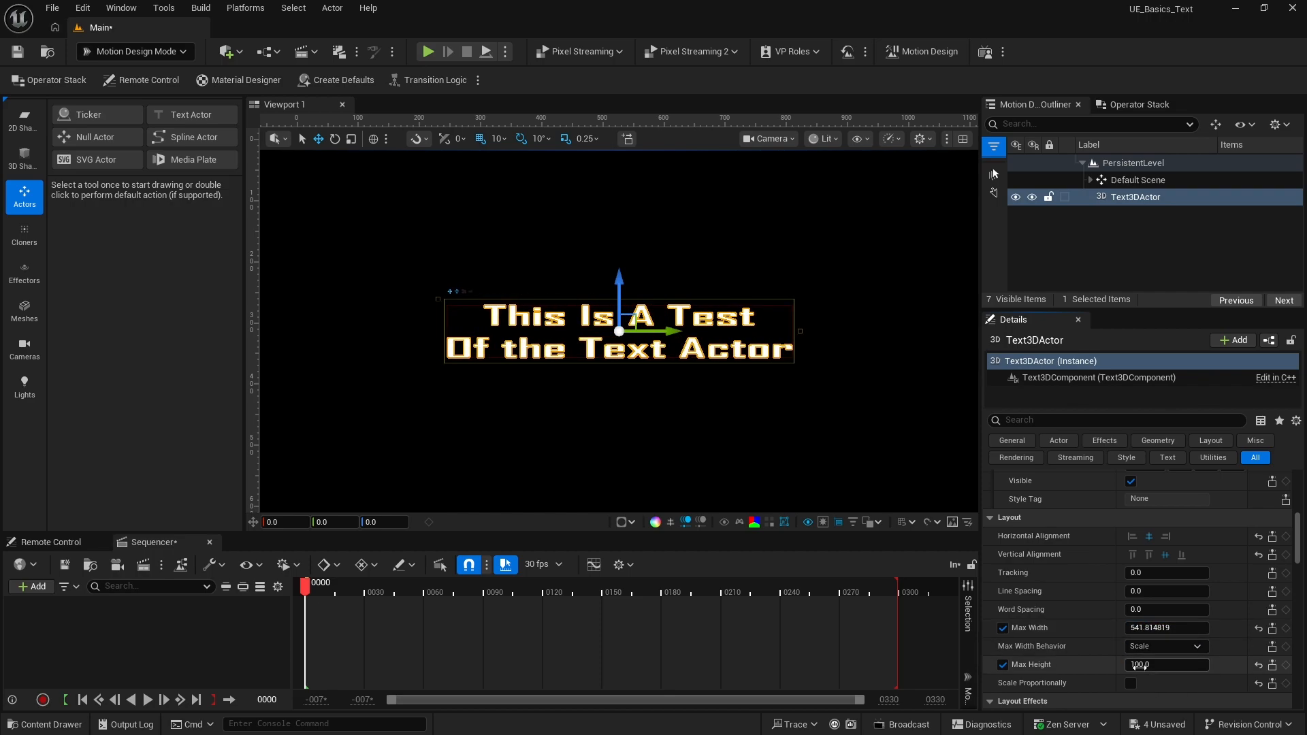
drag(1137, 664, 1165, 662)
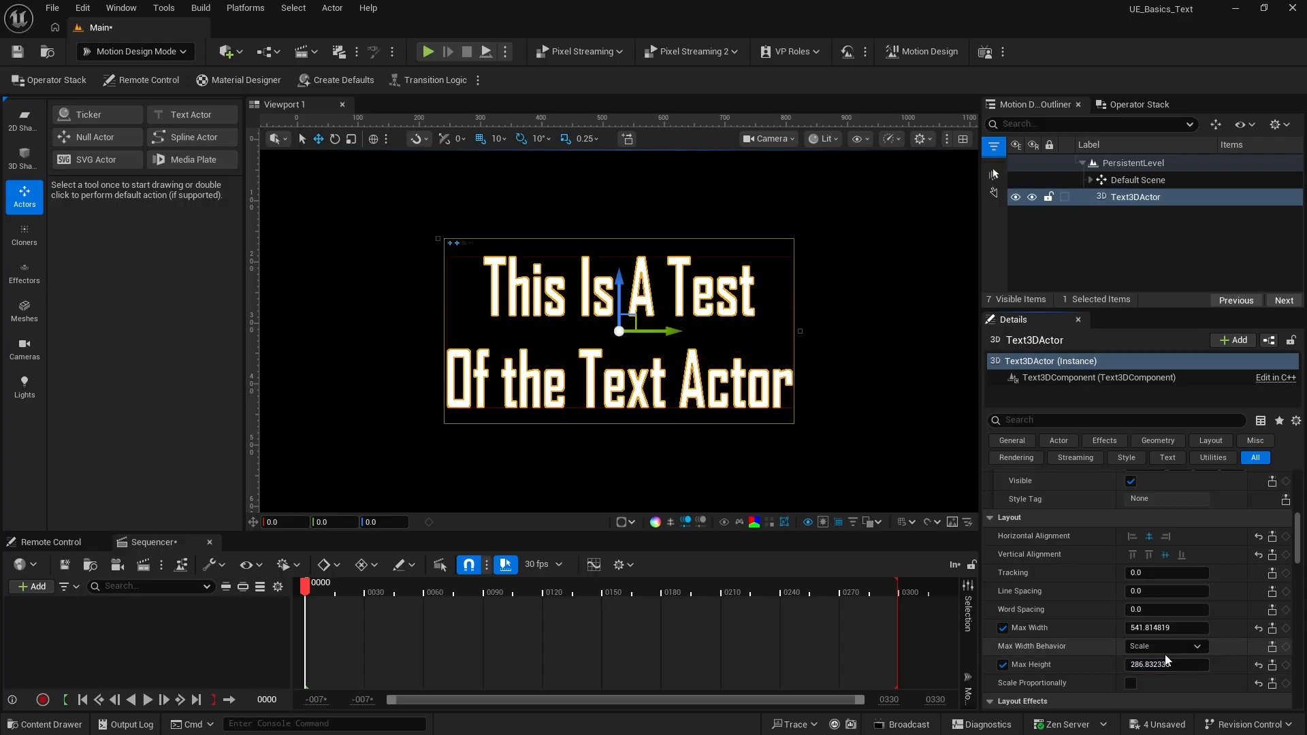
click(1131, 682)
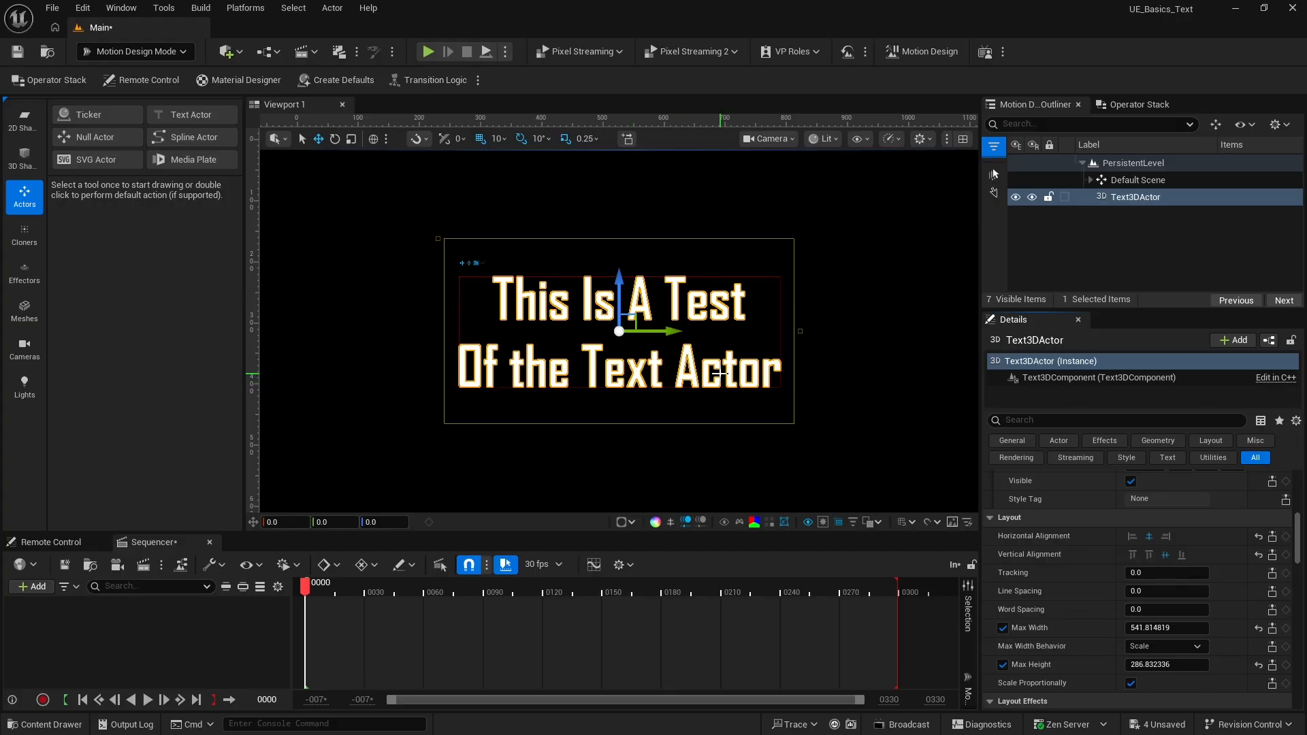
Put the 3D text on a single line, then shorten it to "Text Actor".
scroll(1097, 591, up, 8)
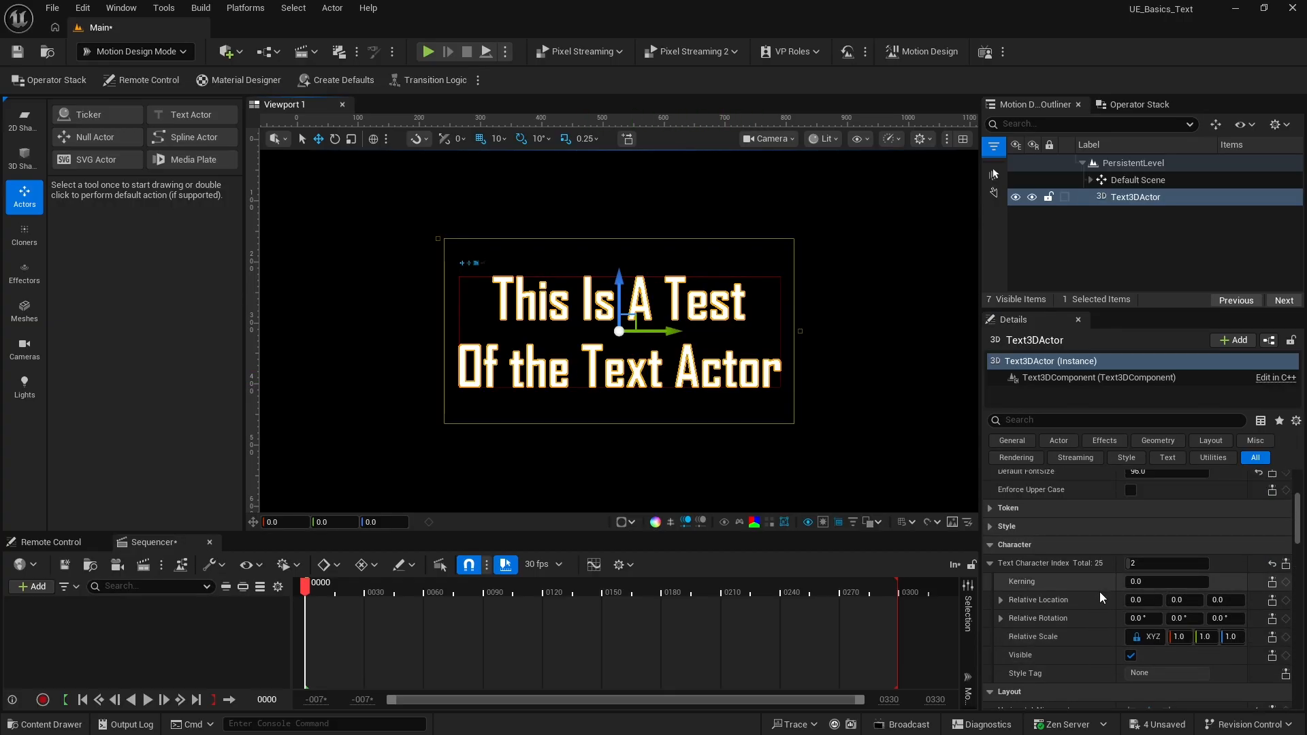
scroll(1101, 594, up, 5)
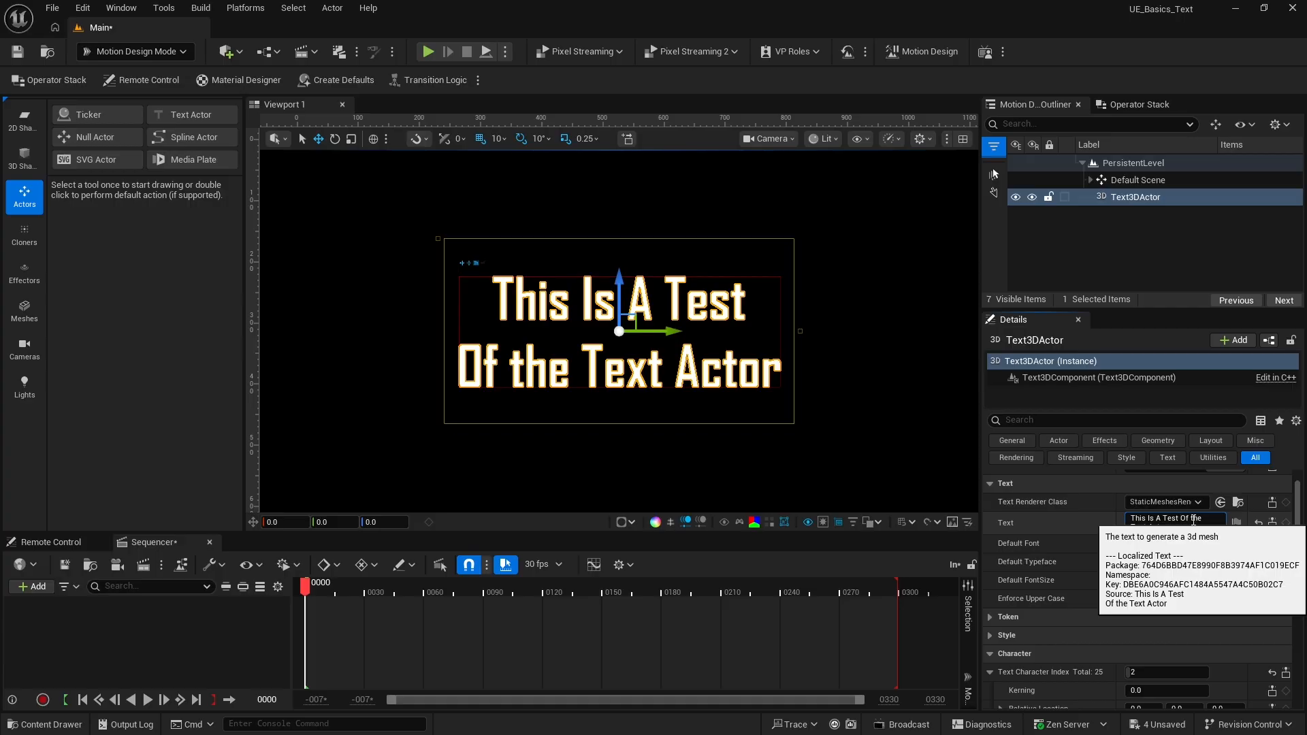
click(1086, 524)
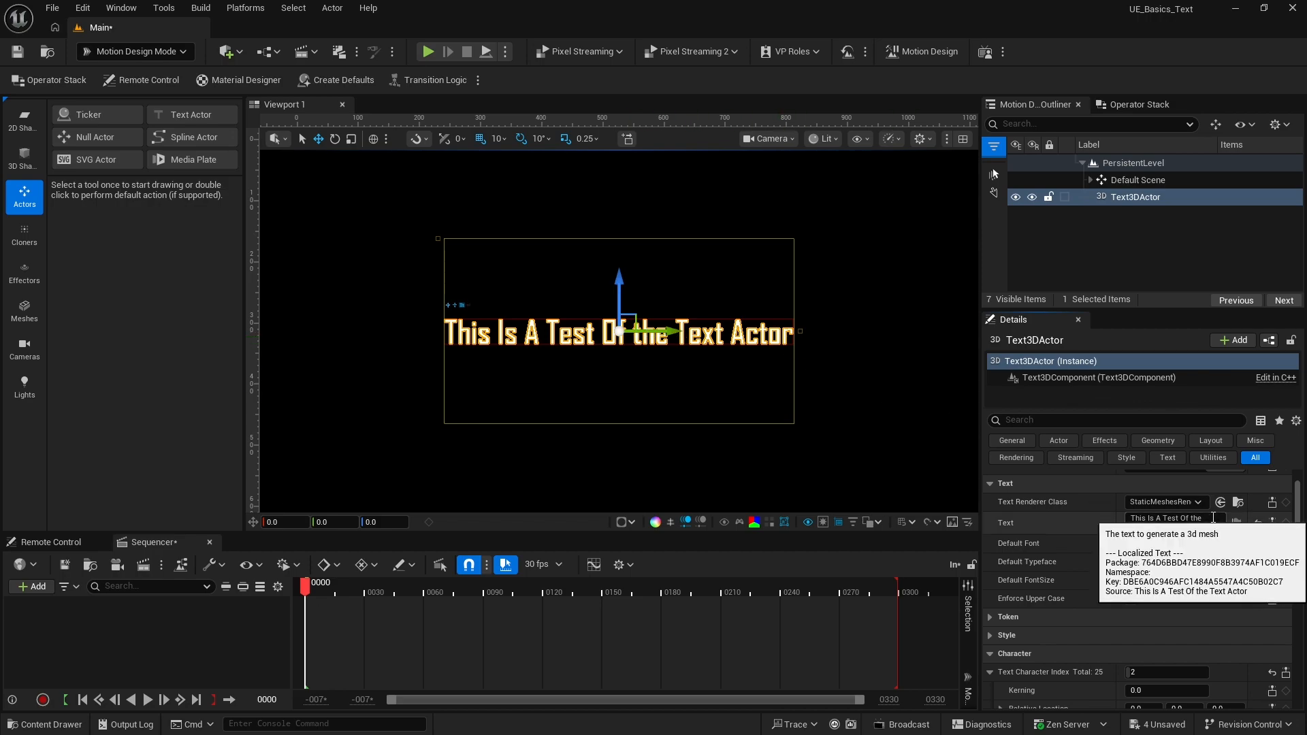
drag(1203, 519, 1163, 518)
click(1066, 505)
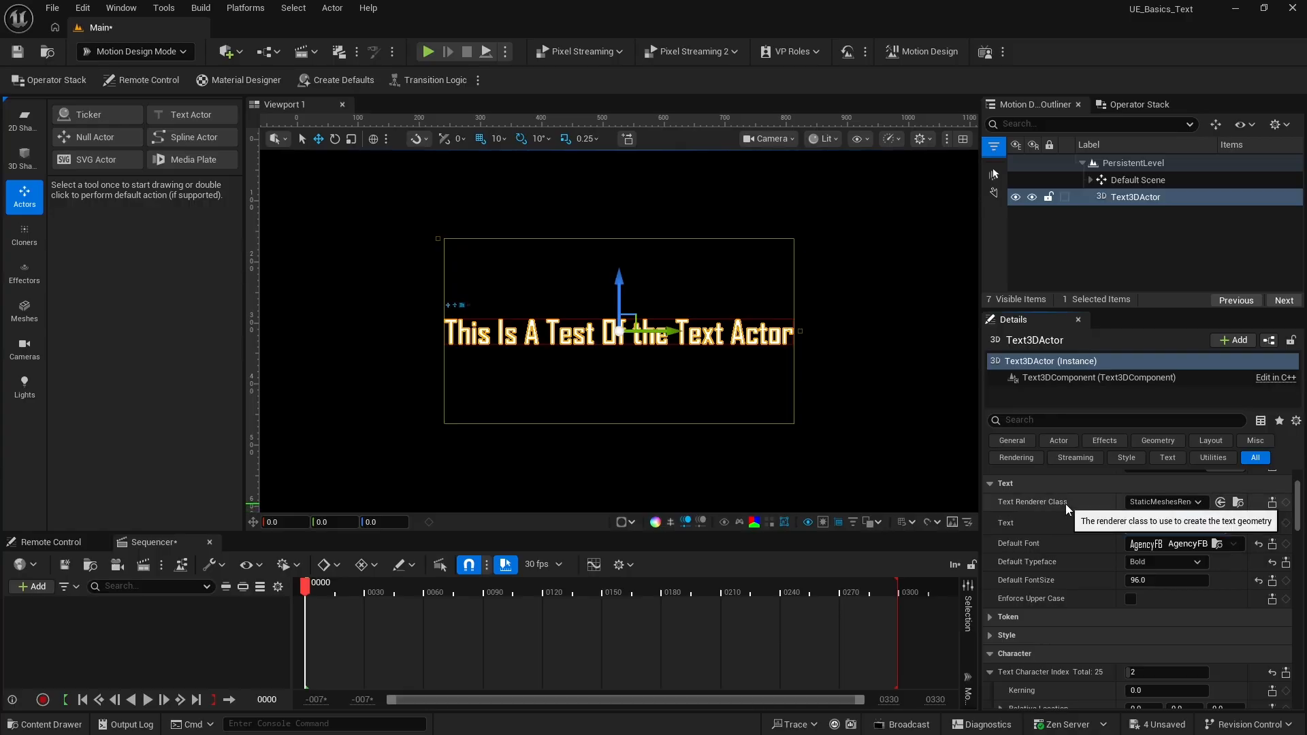
click(1102, 519)
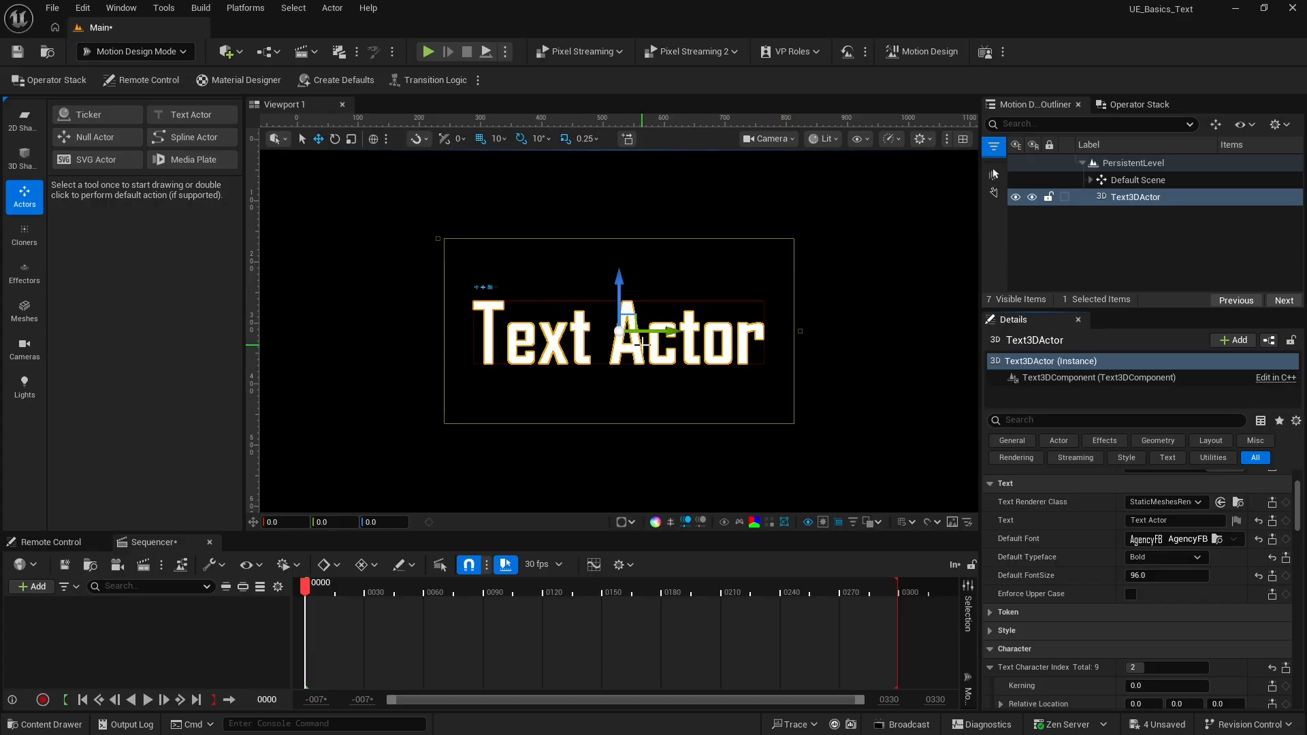
Disable the maximum width limit, the maximum height limit and proportional scaling for the text.
scroll(1110, 566, down, 3)
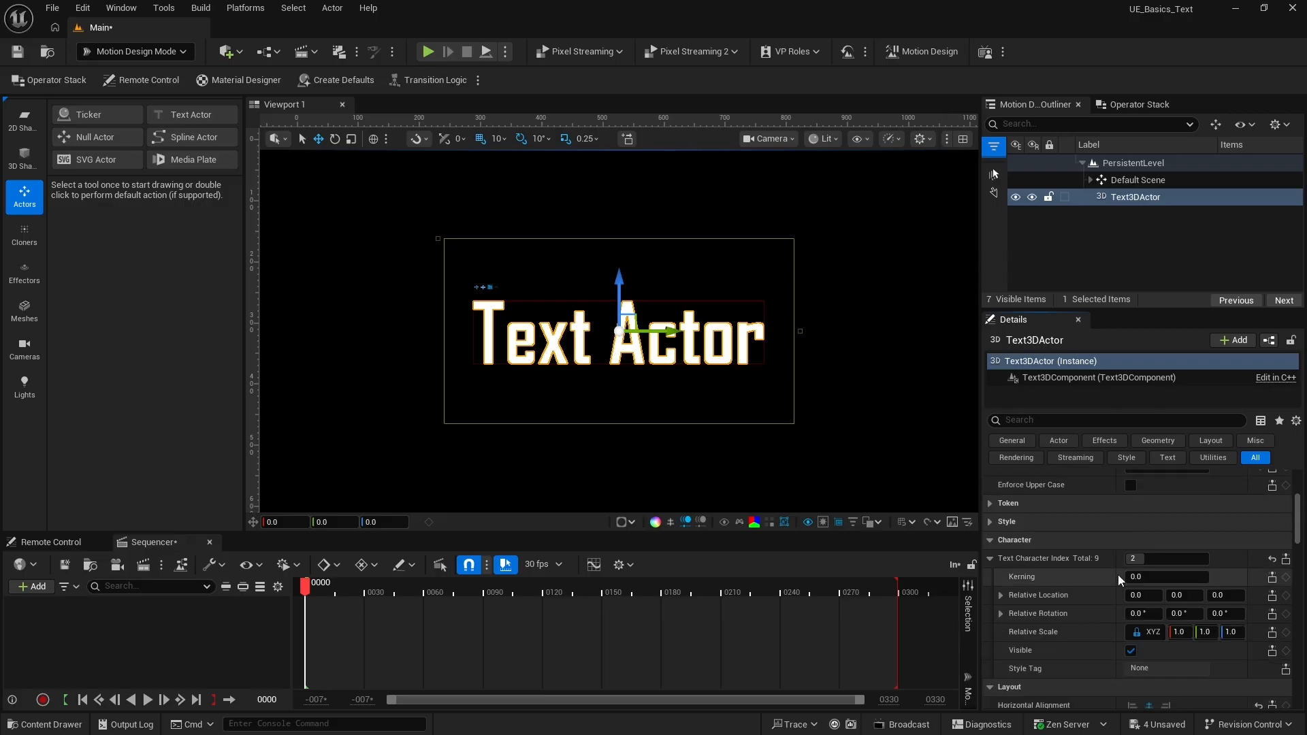
scroll(1118, 574, down, 6)
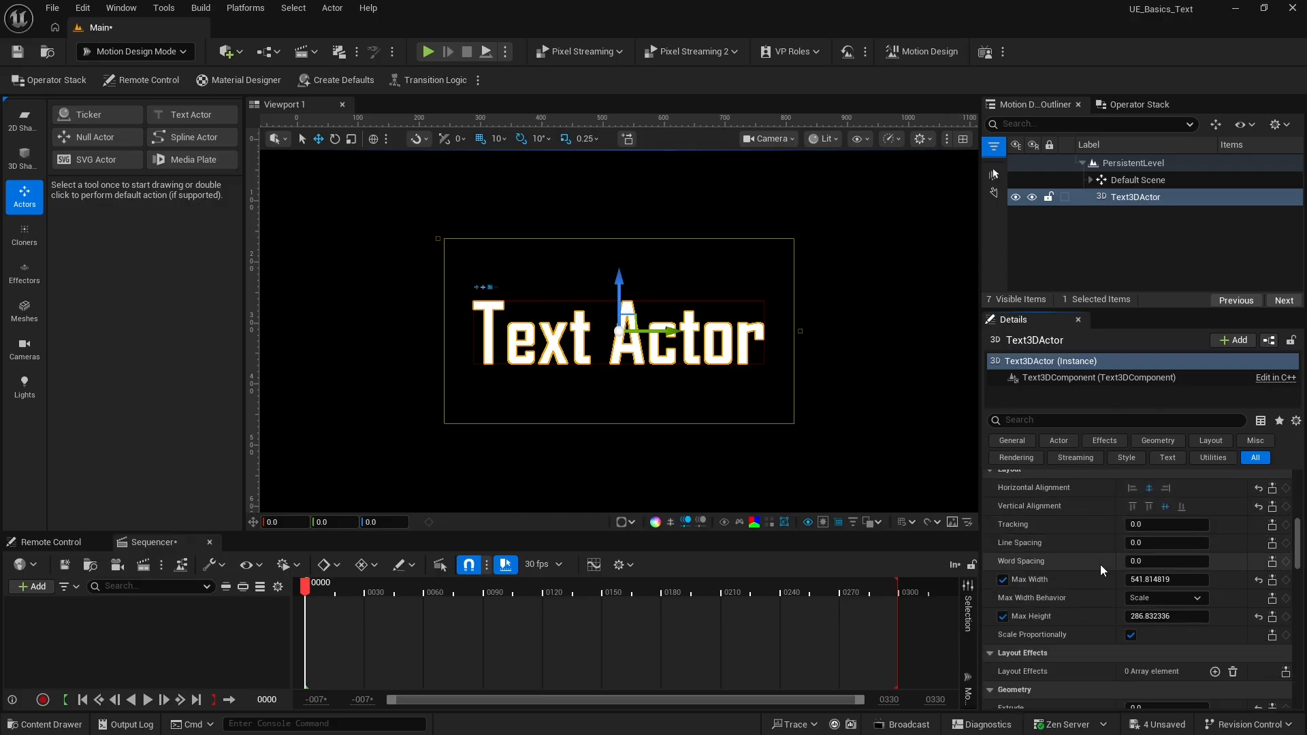
click(1003, 581)
click(1002, 616)
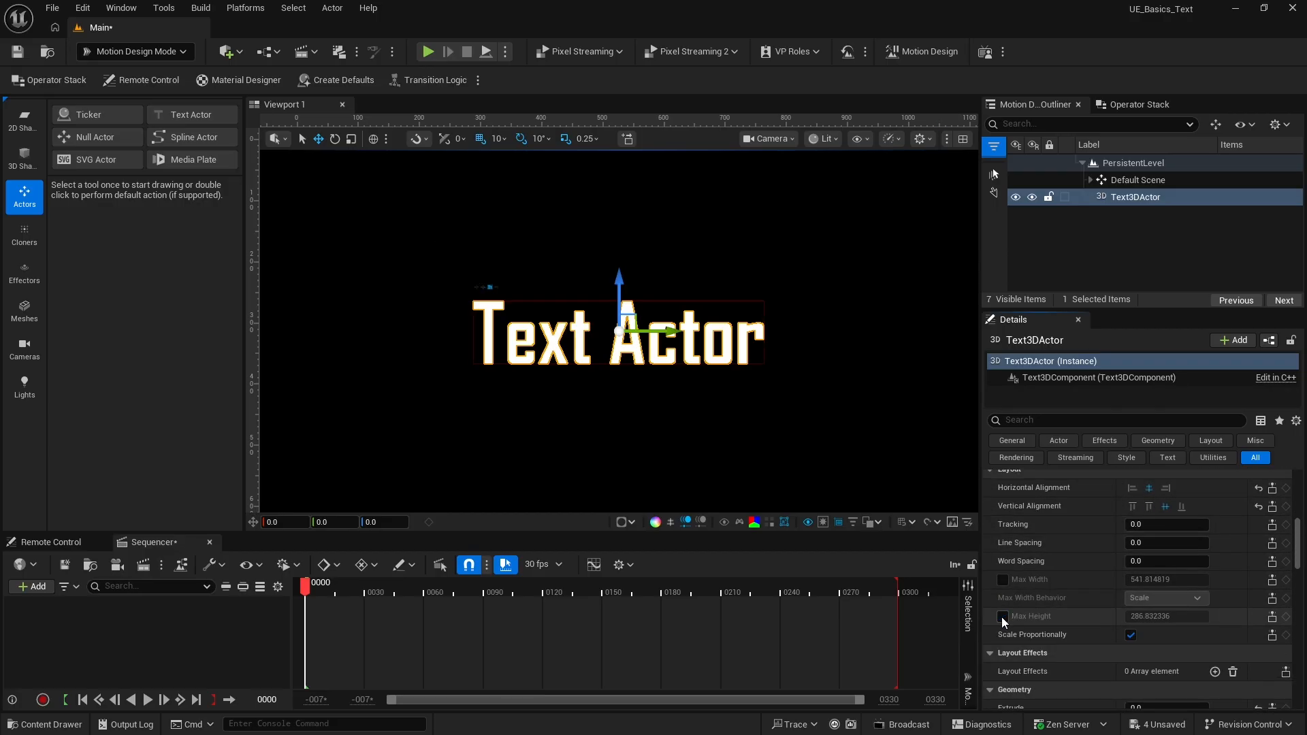
click(1131, 635)
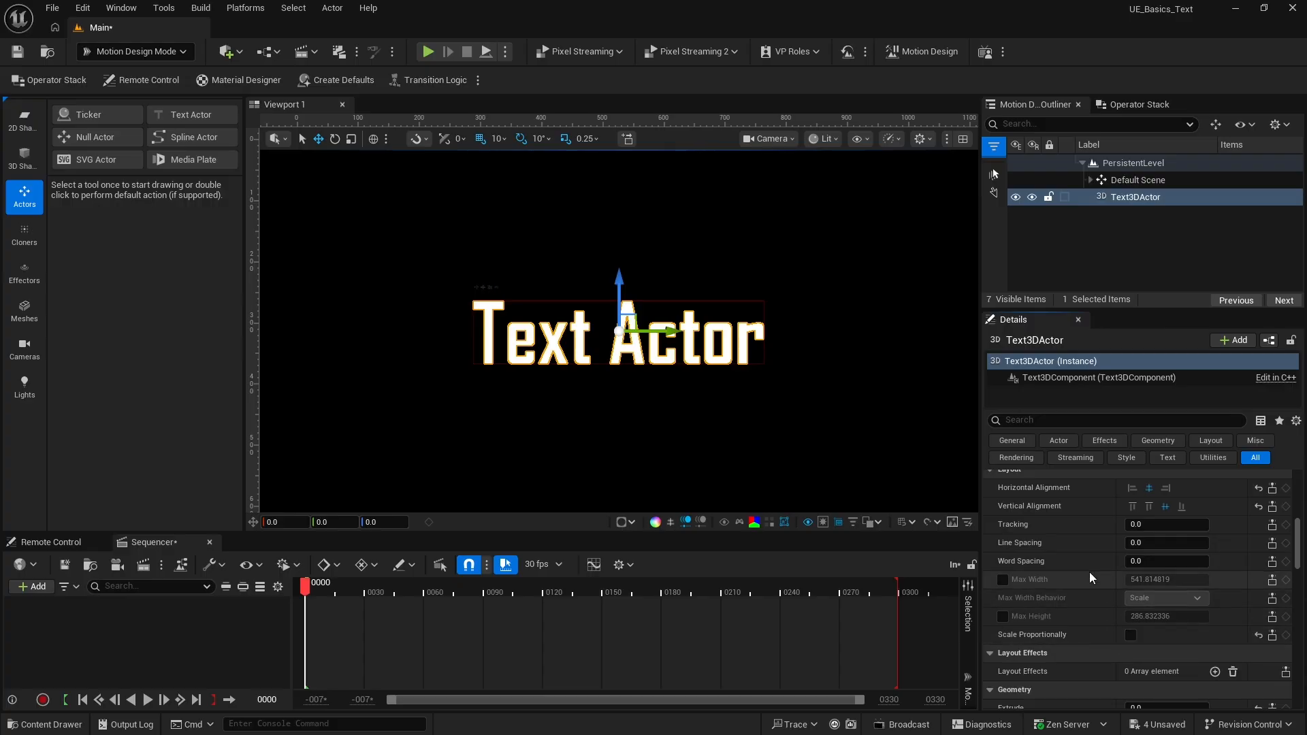
Add one layout effect to the text actor and set it to TransformEffect.
scroll(1100, 546, down, 1)
scroll(1088, 549, down, 2)
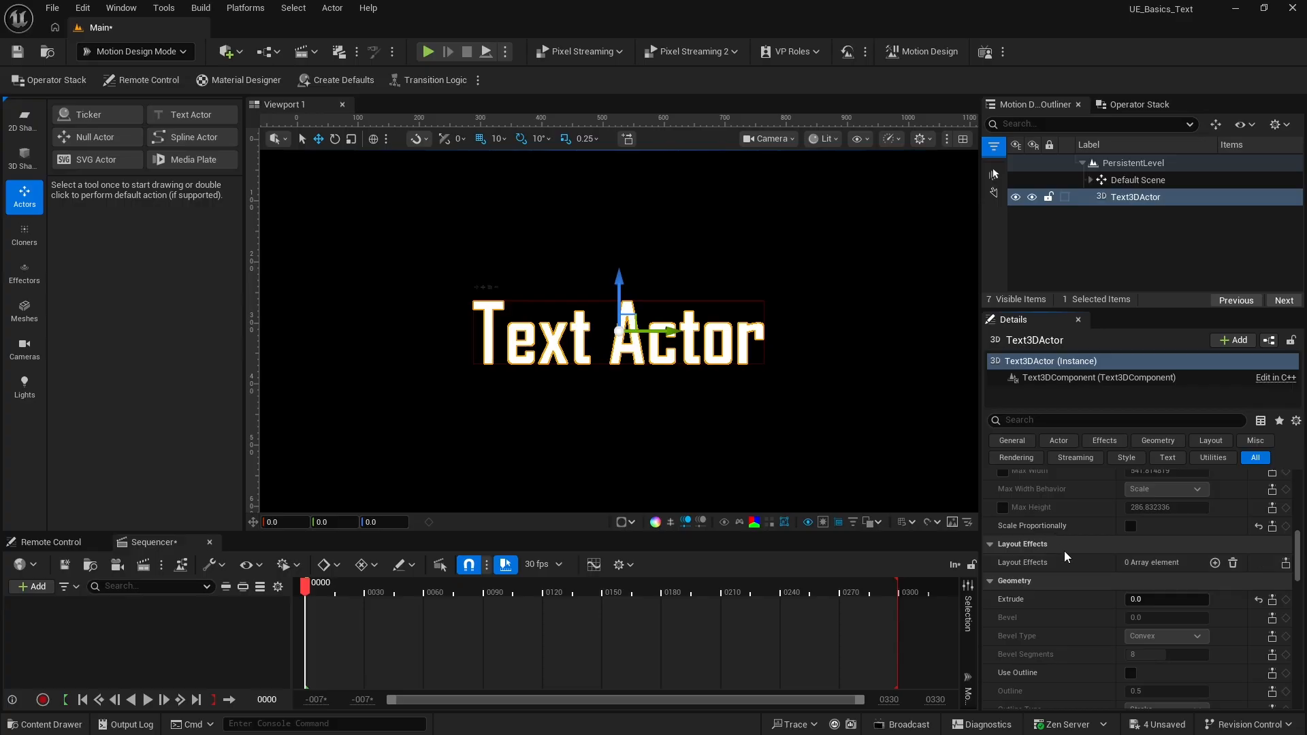
click(1216, 563)
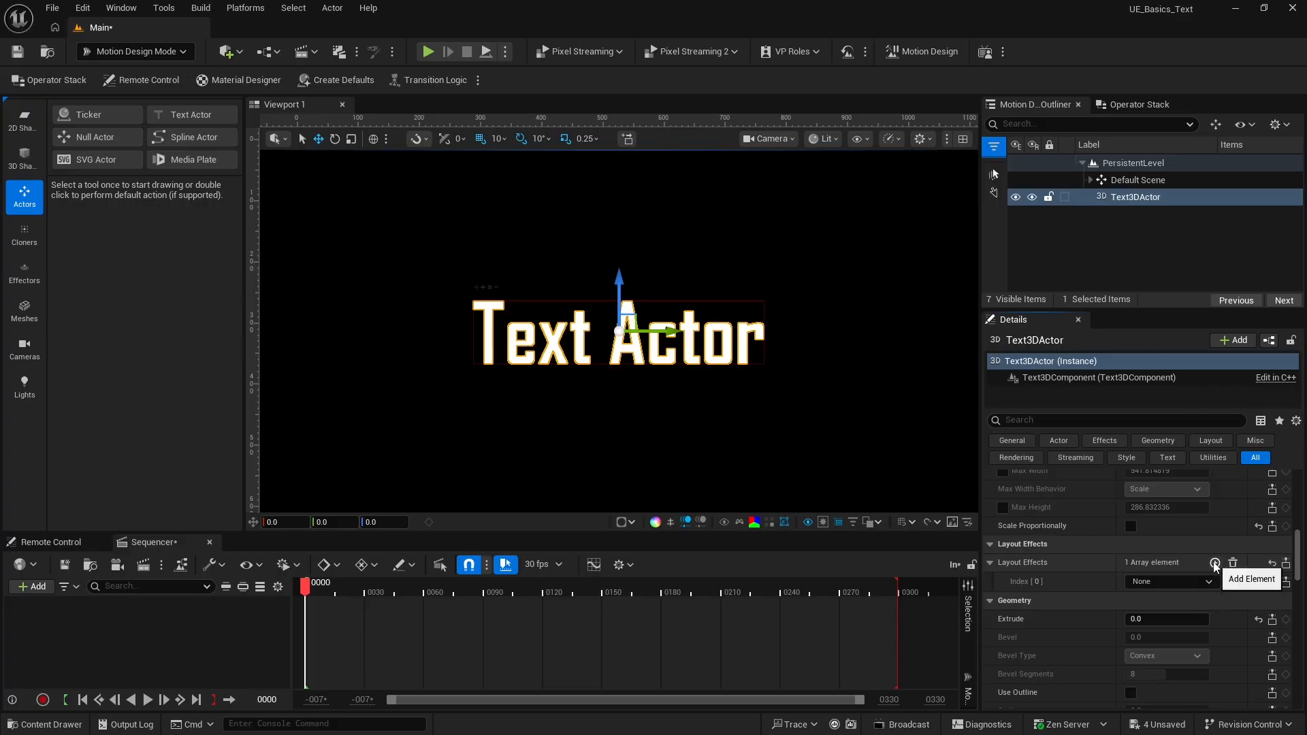
click(1178, 582)
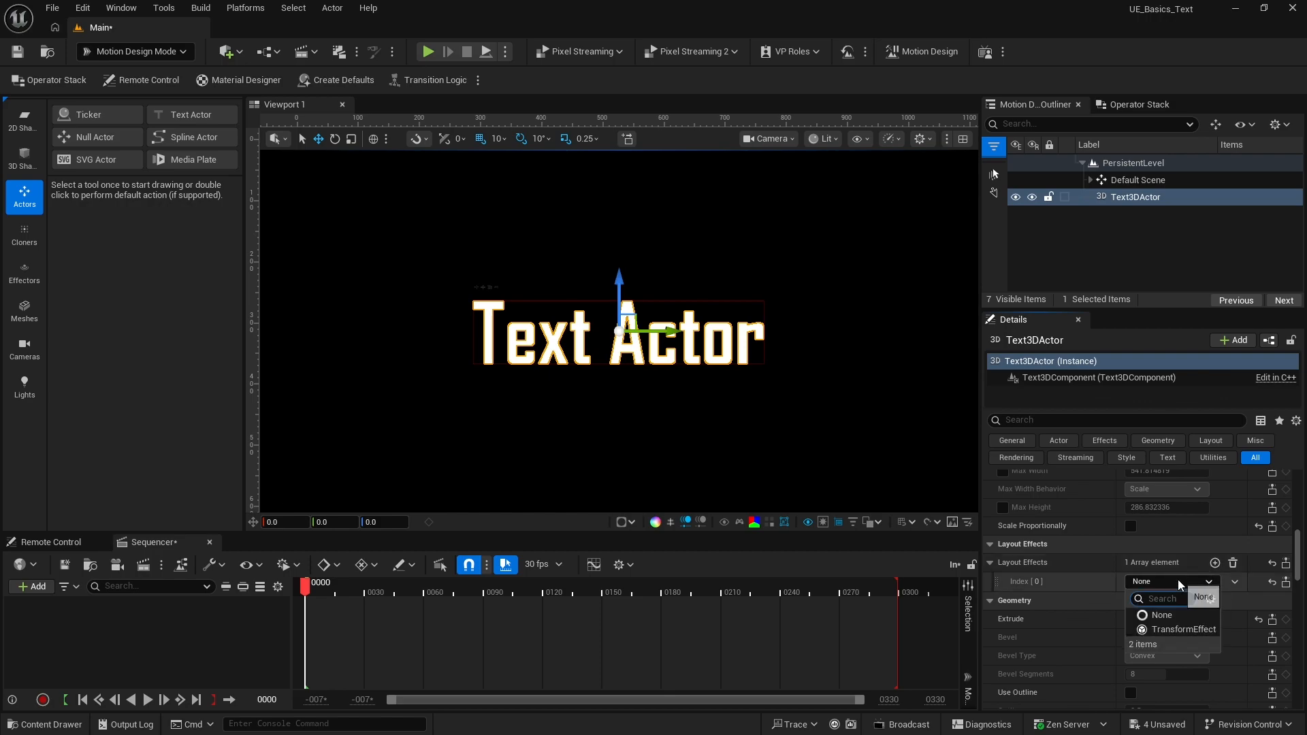
click(1185, 630)
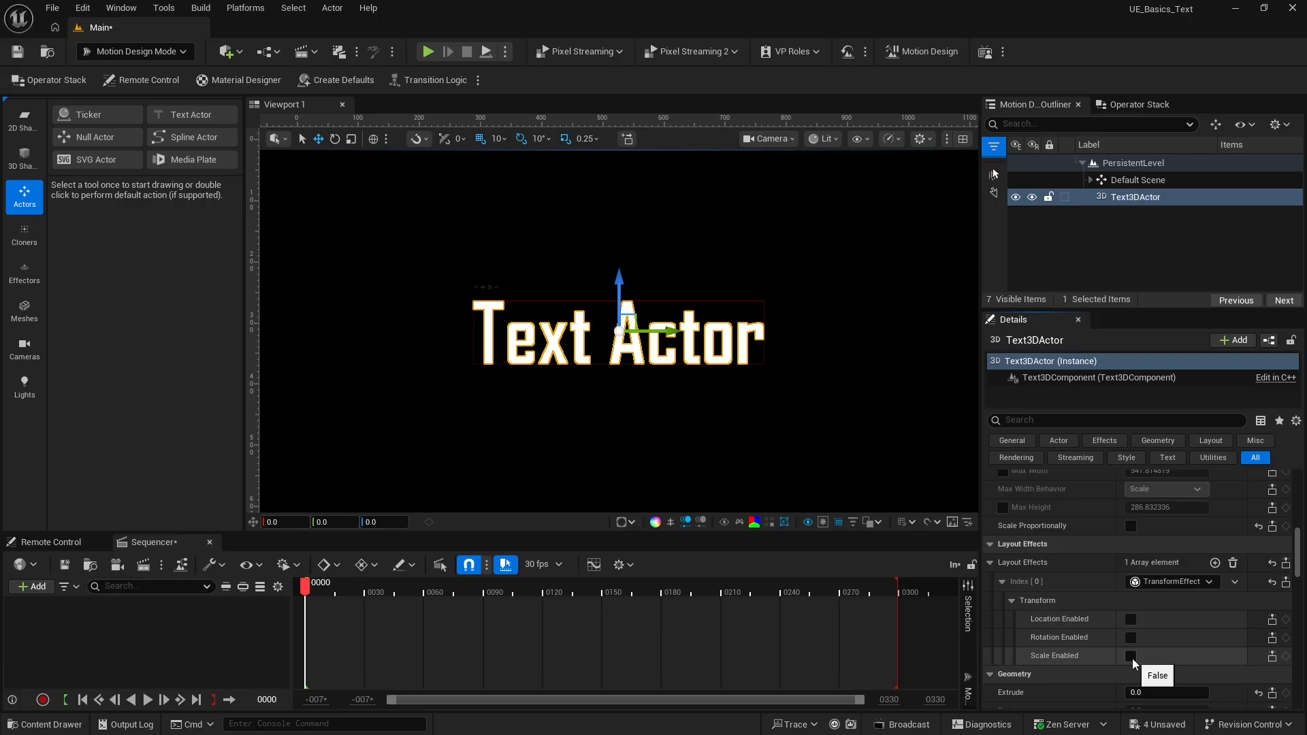
Enable location on the transform effect and try out its location progress, returning it to 0%.
click(1131, 619)
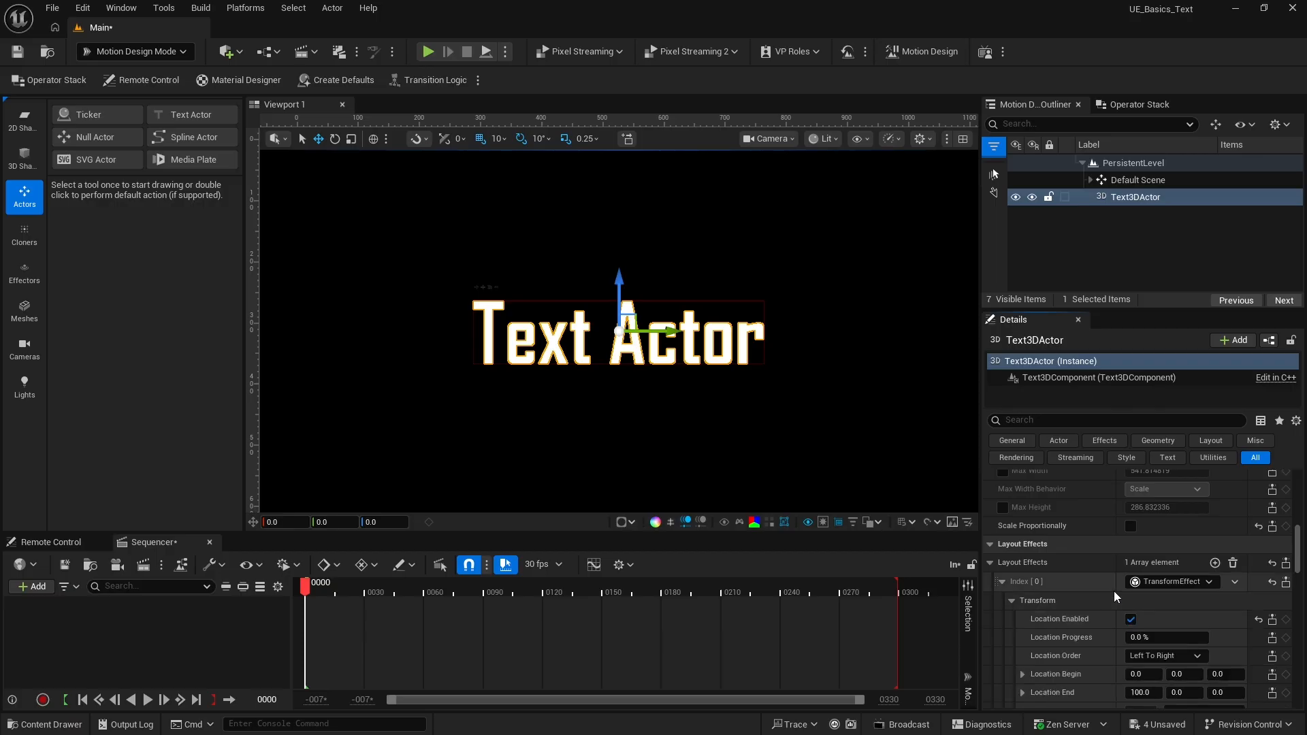
scroll(1114, 591, down, 3)
scroll(1112, 594, down, 1)
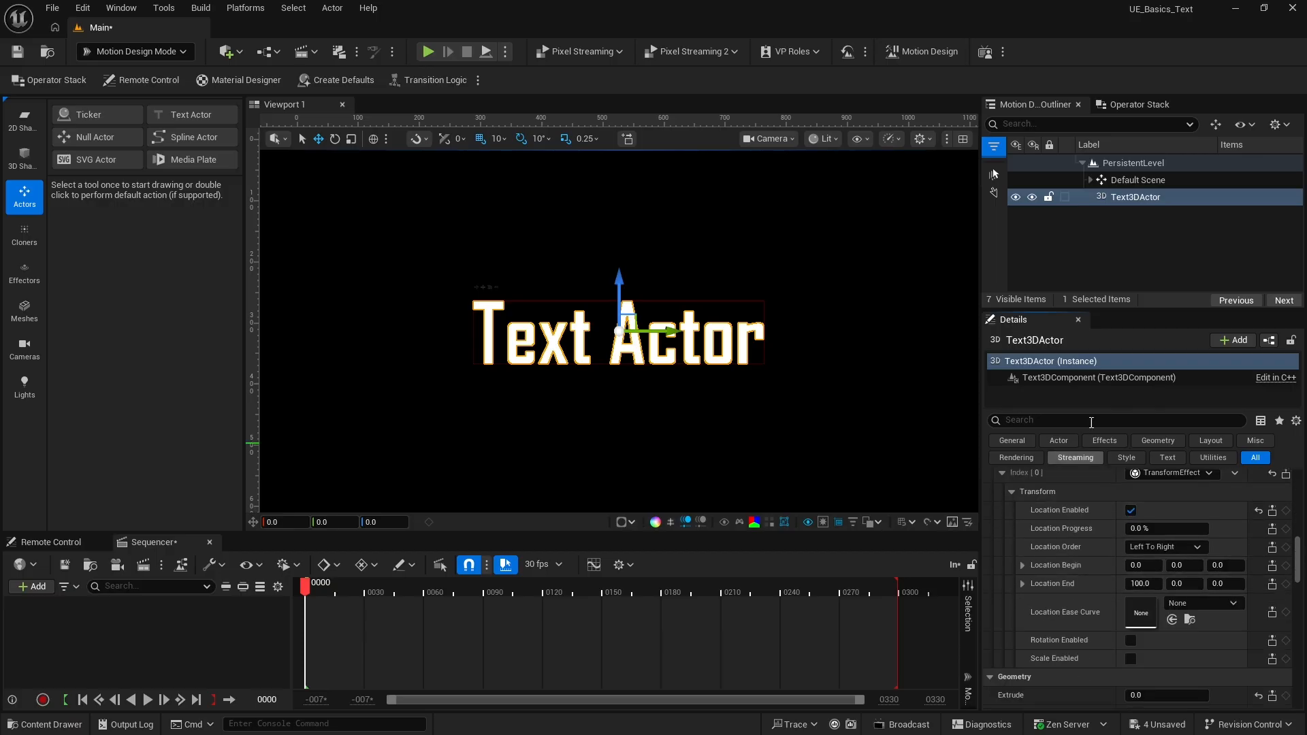
drag(1091, 310, 1090, 234)
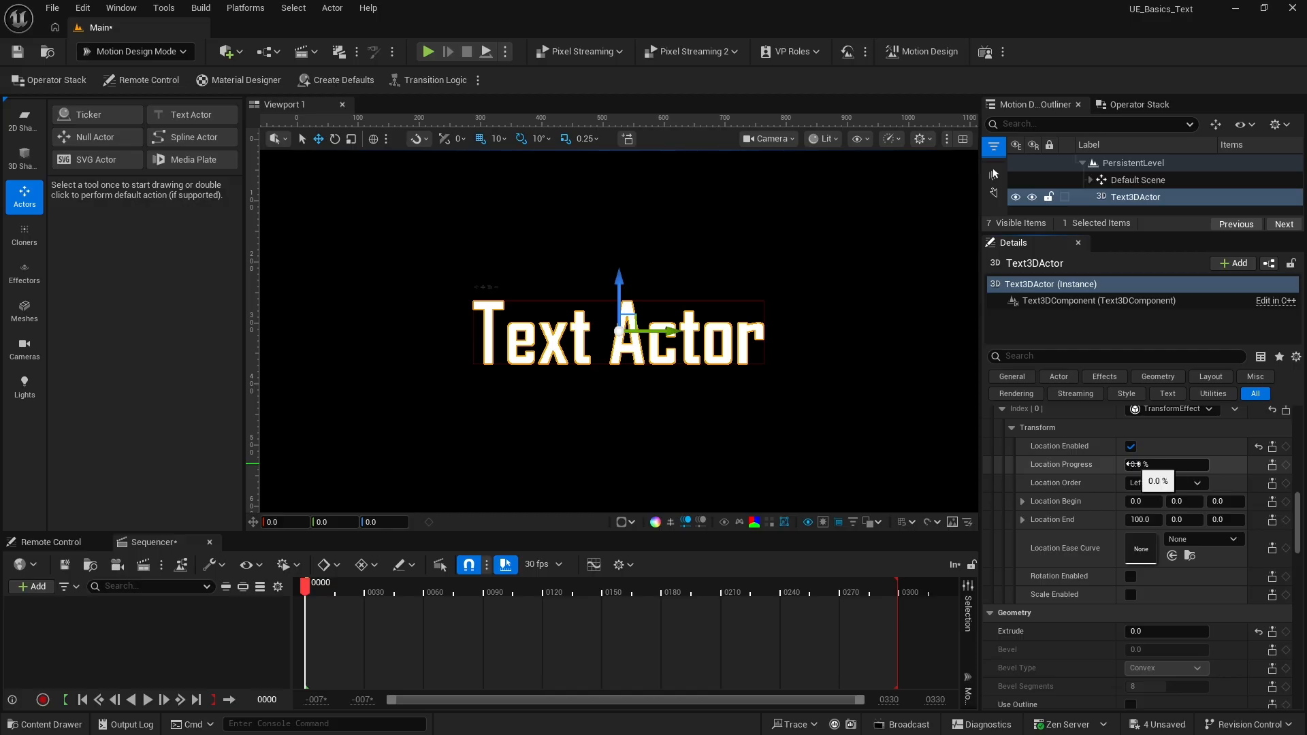
mouse_move(1141, 464)
mouse_down()
mouse_move(1208, 464)
mouse_move(1127, 464)
mouse_up()
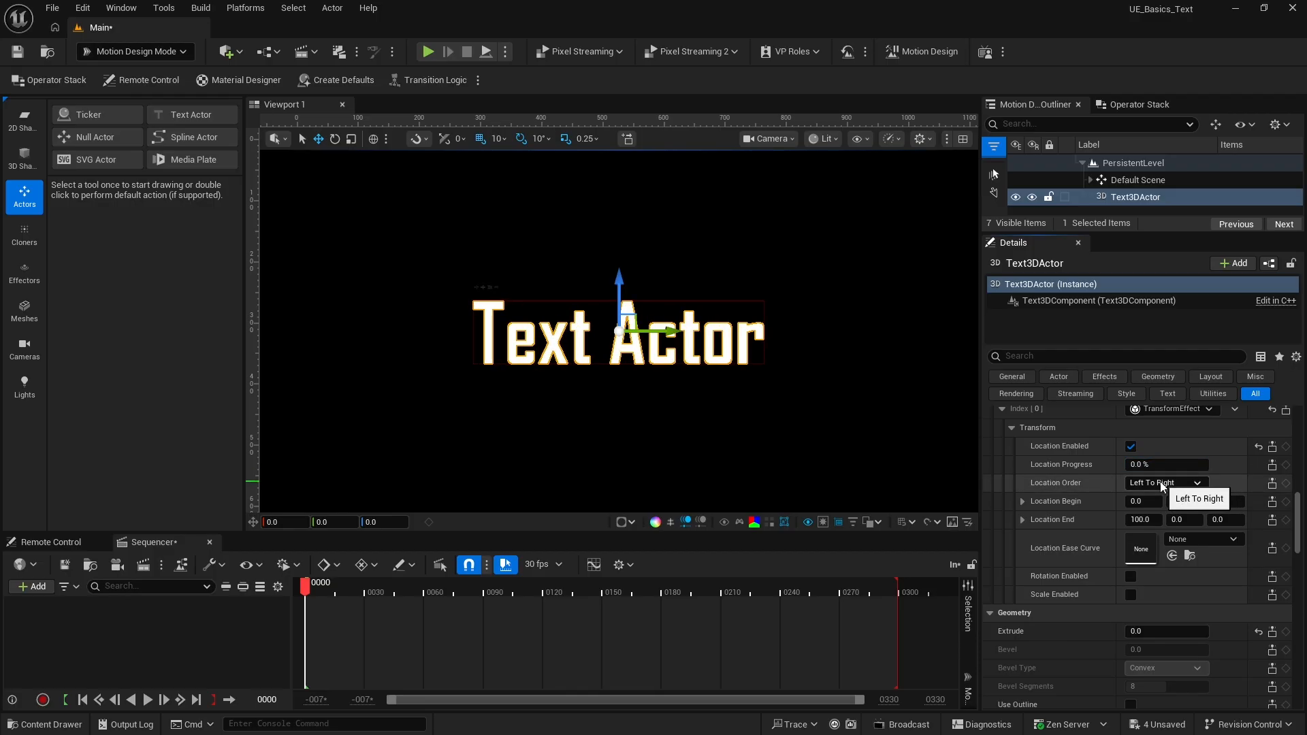
Set the effect's location end X to 0 and its location begin Y to about 765.6.
click(1142, 520)
text(0)
key(Return)
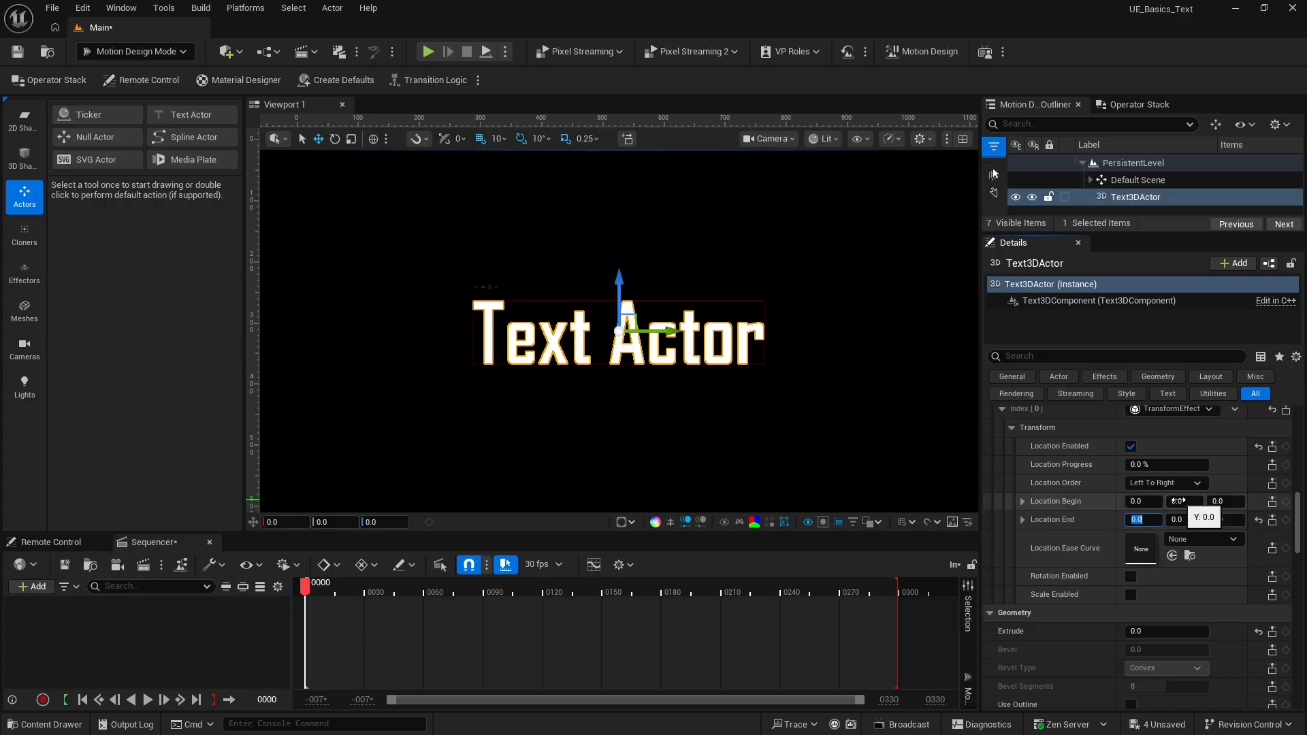
drag(1178, 501, 1236, 502)
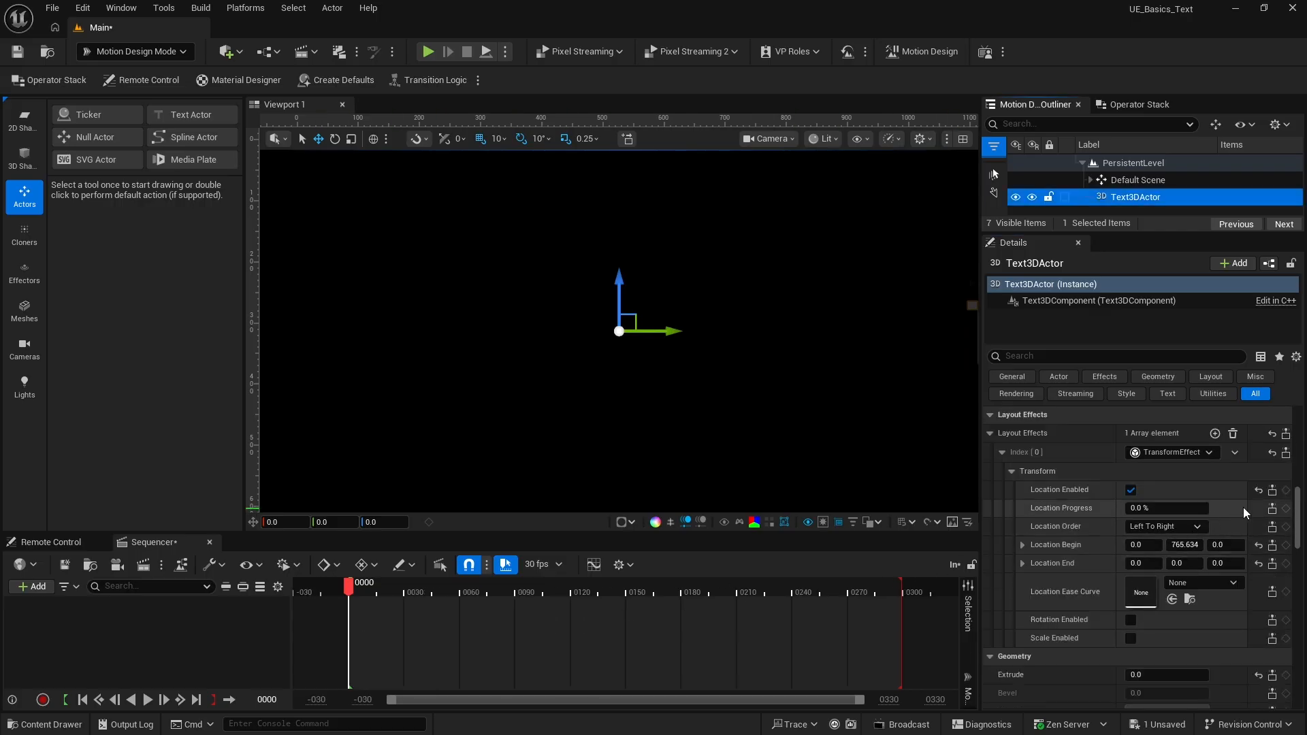
Keyframe the location progress at 0% on frame 0 and at 100% on frame 60.
click(1285, 509)
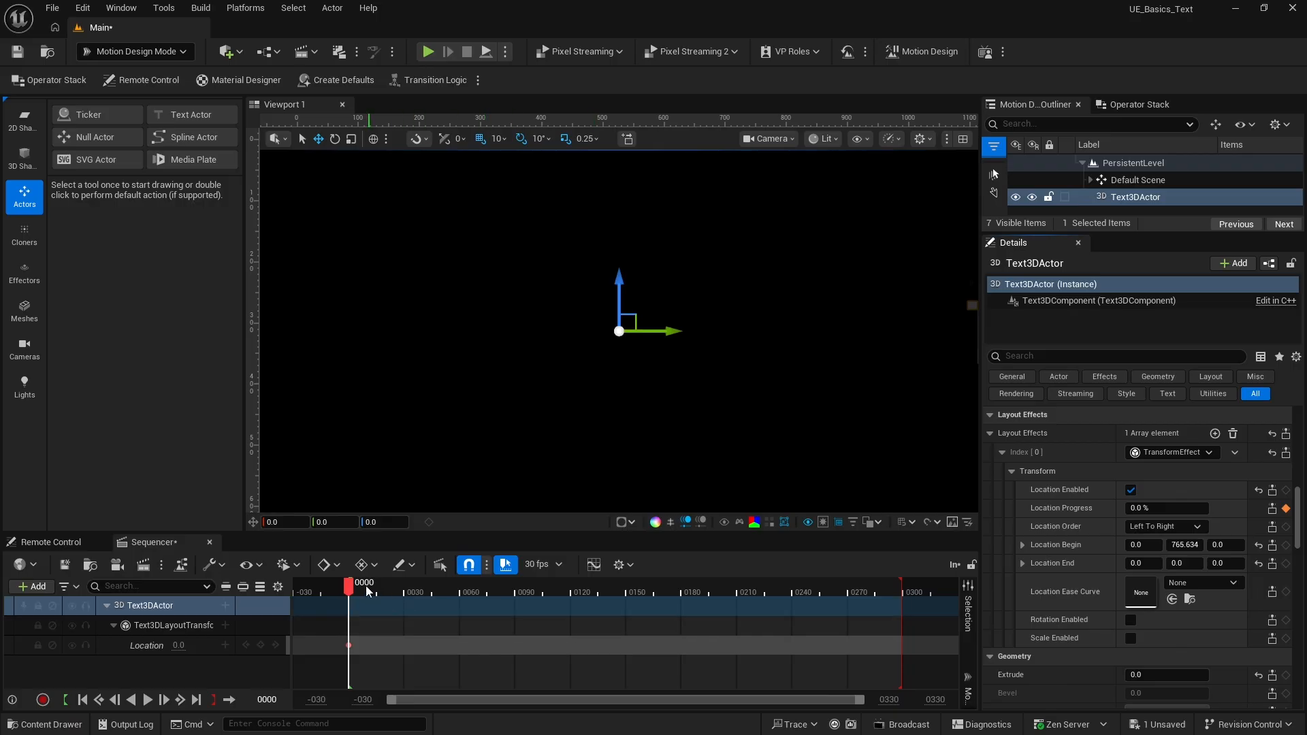
drag(356, 589, 461, 582)
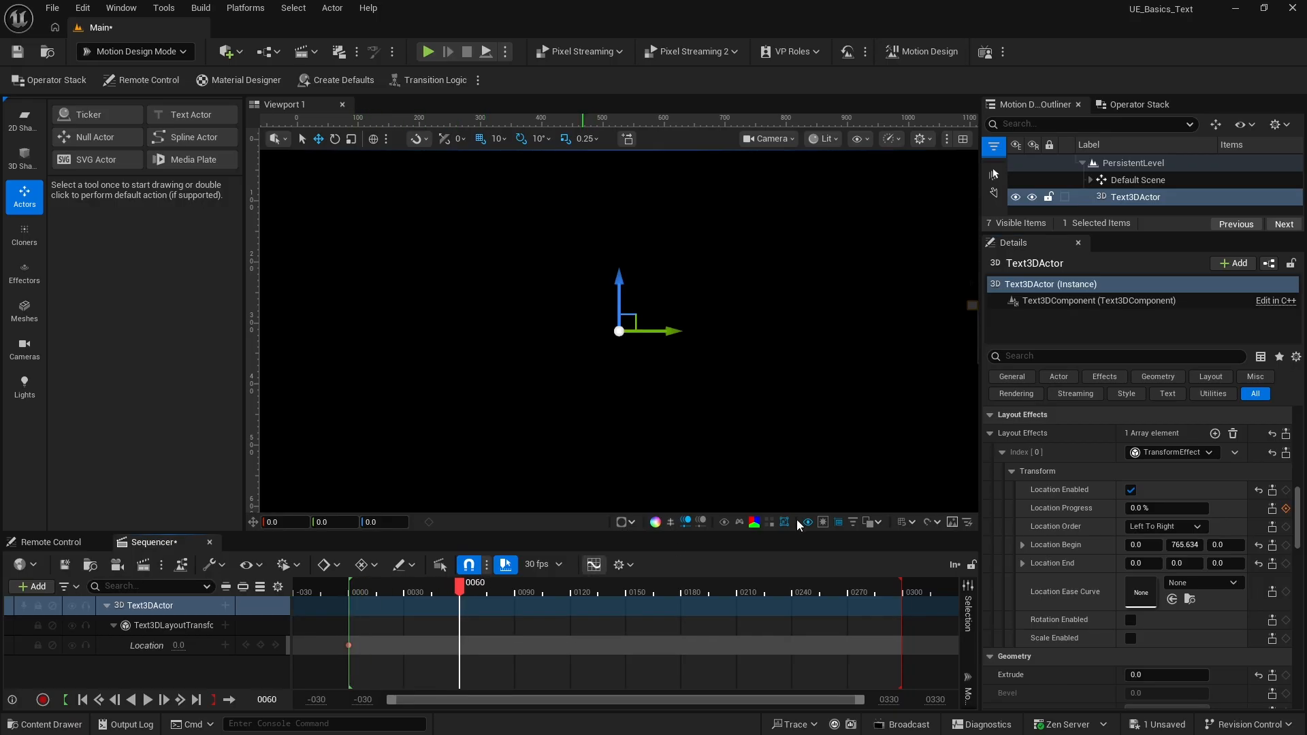
click(1167, 508)
text(100)
key(Return)
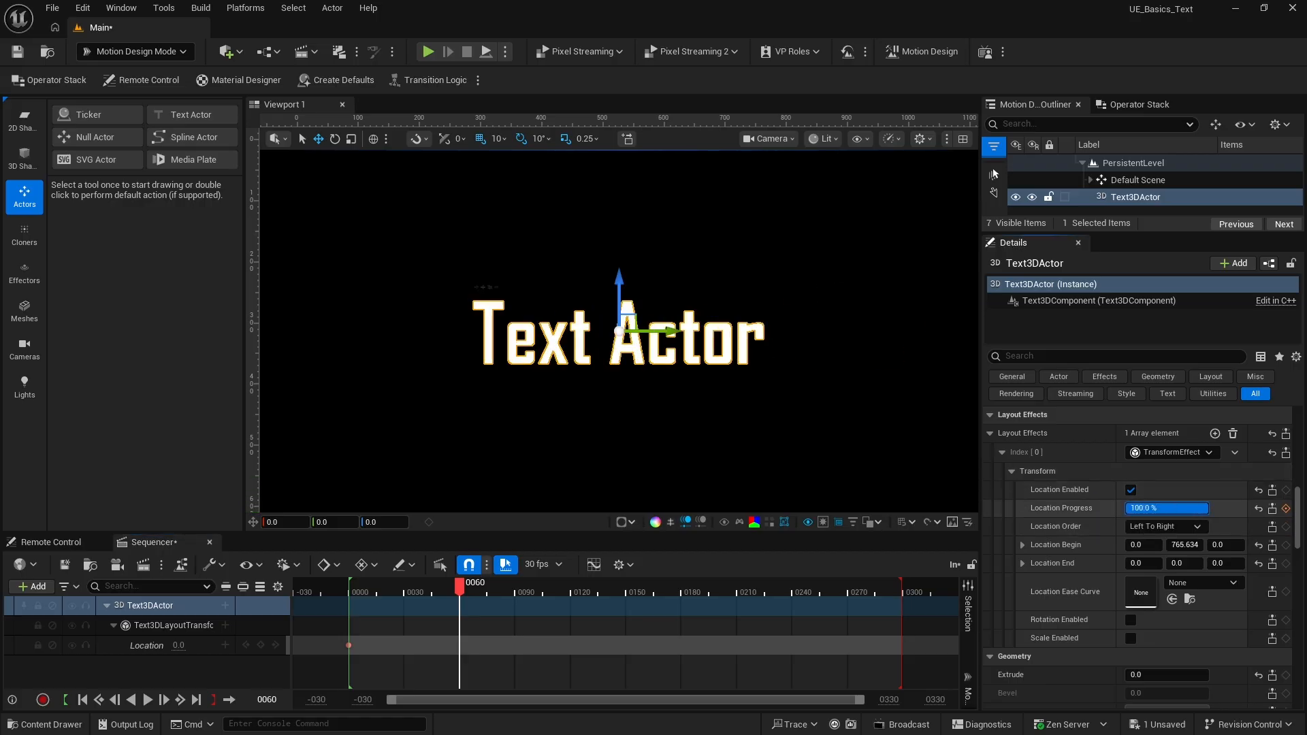
click(1284, 511)
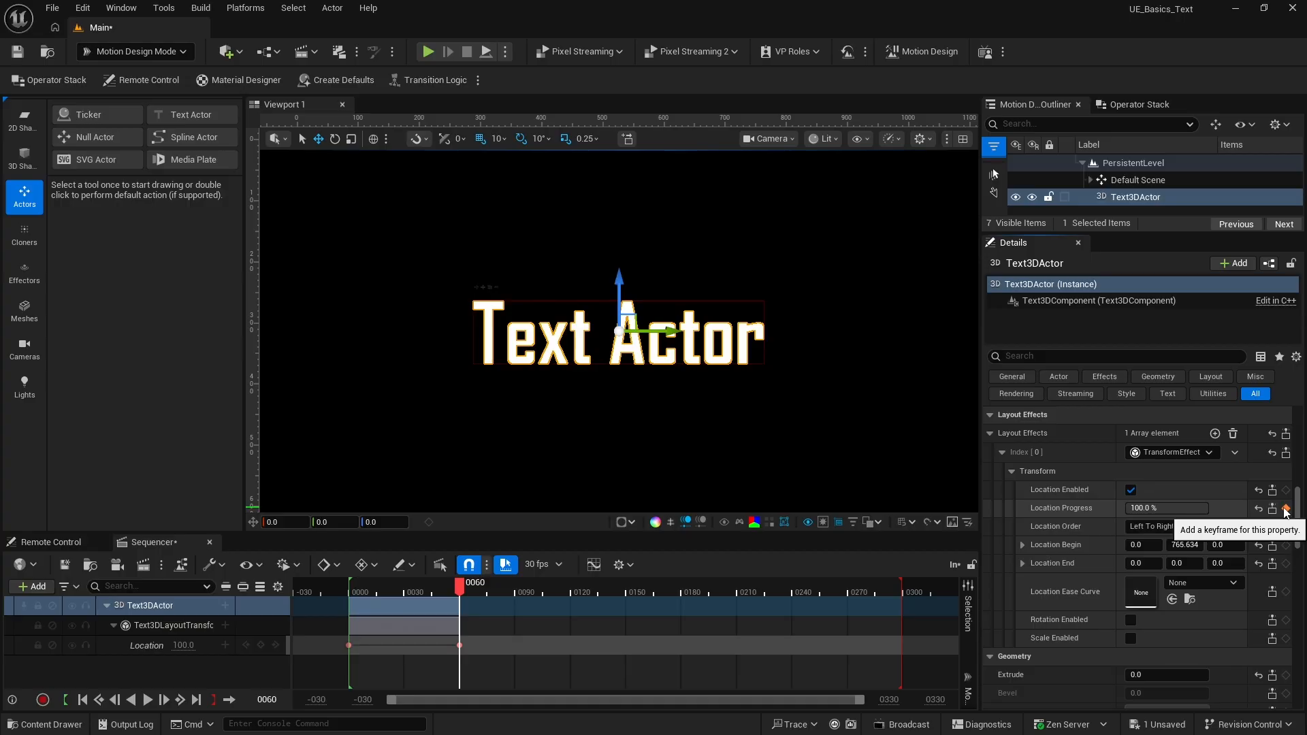
Play the text's location animation twice from the first frame to review the letters moving in.
key(Up)
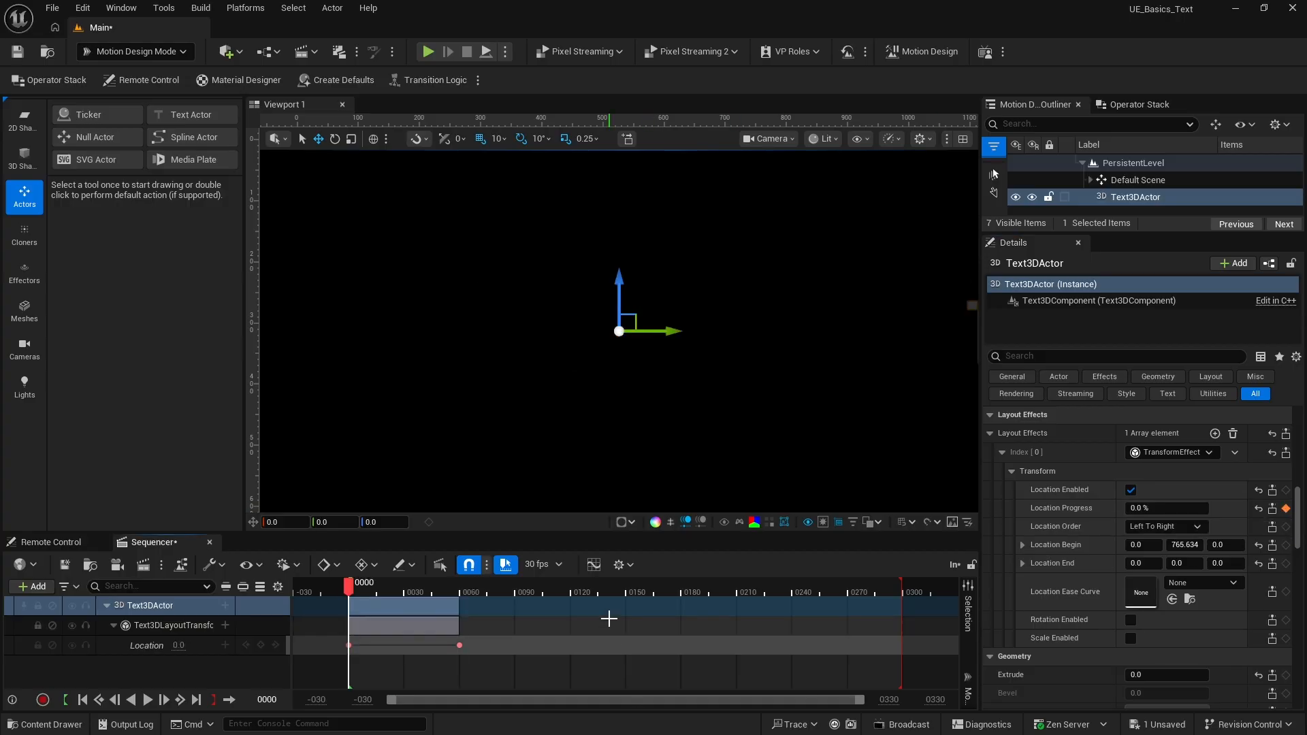
key(space)
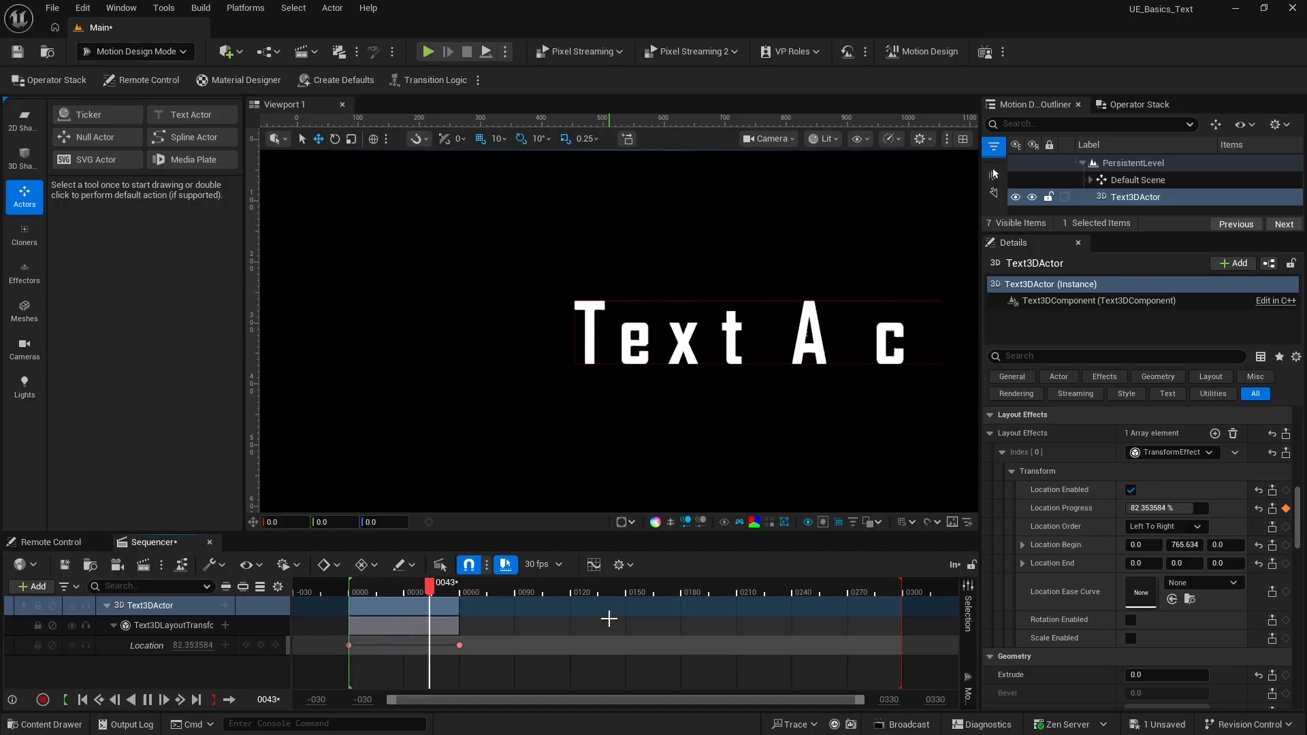
key(space)
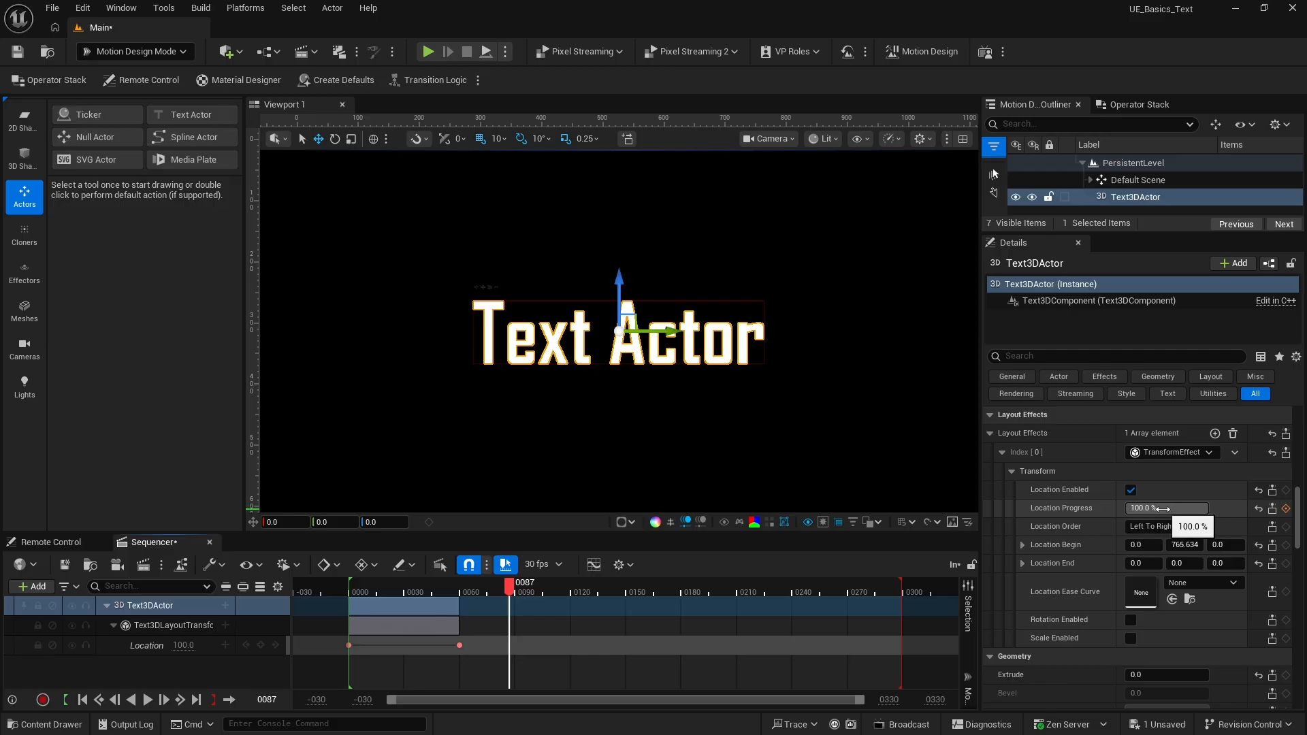
click(1286, 509)
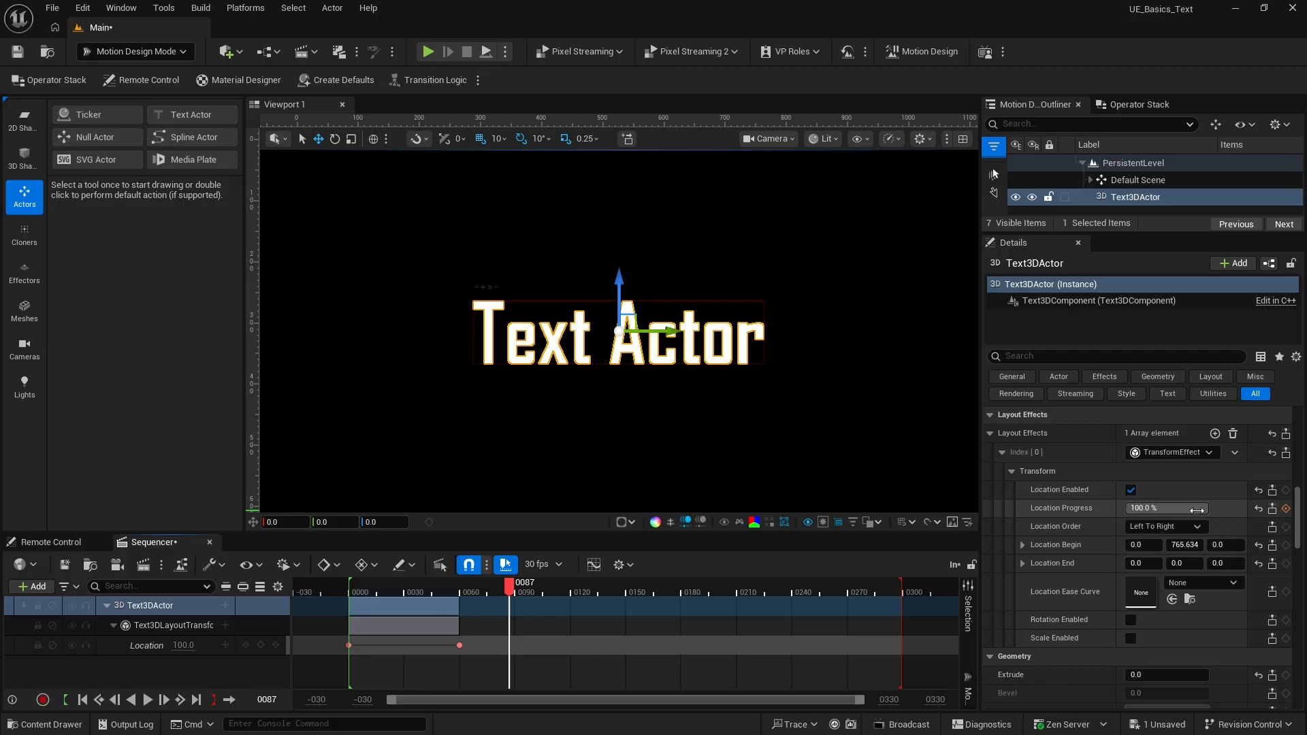
key(Up)
key(space)
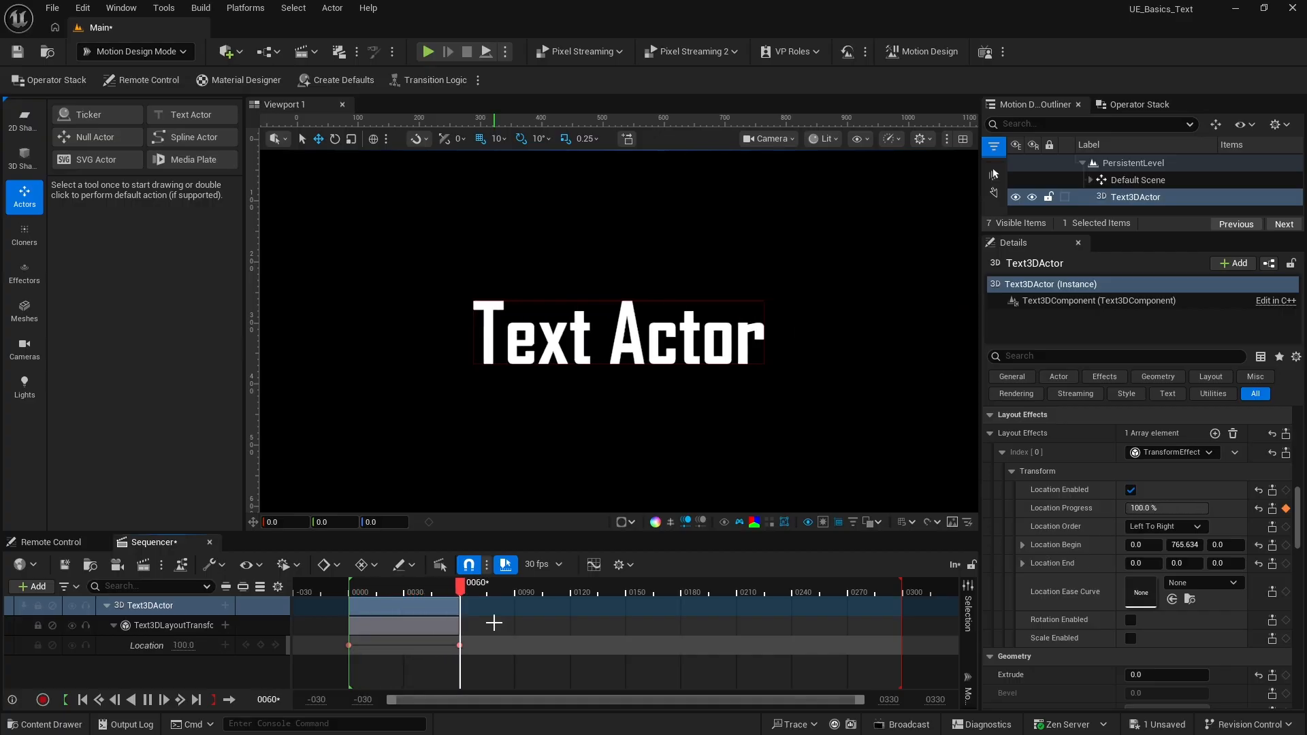
key(space)
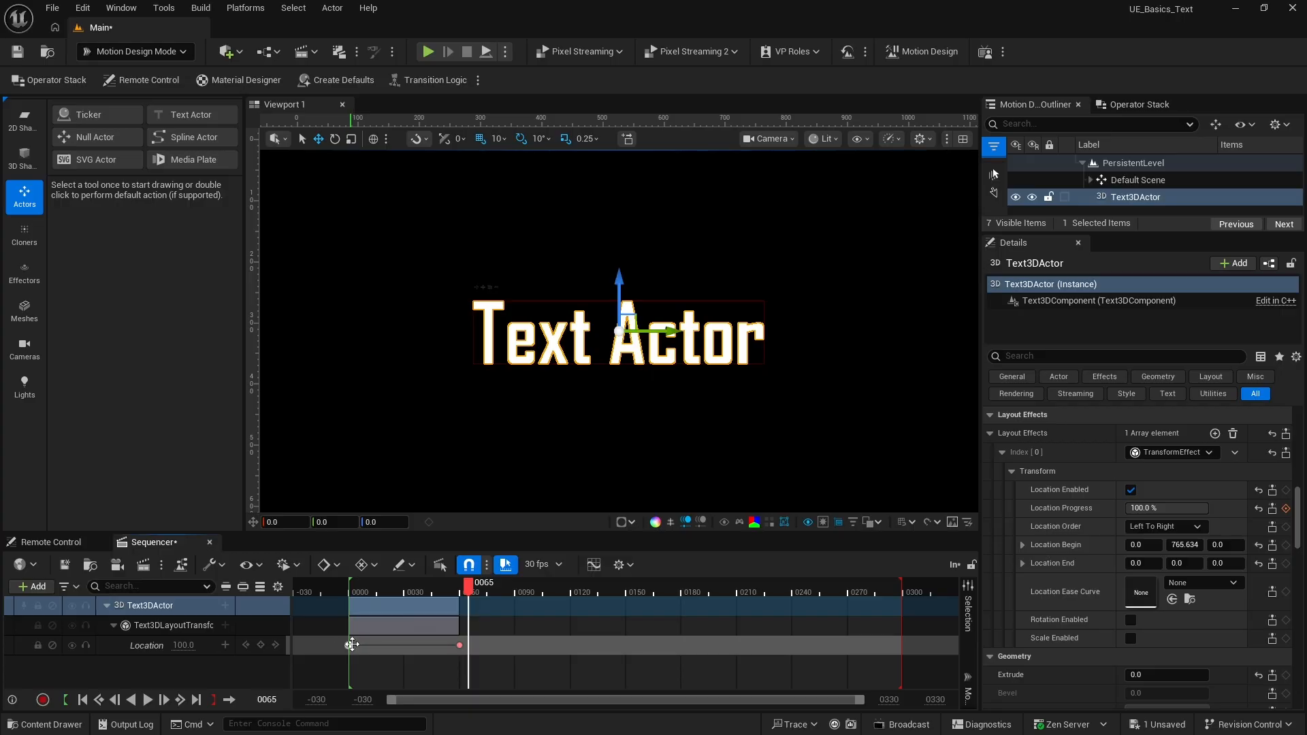
Set both location progress keyframes to linear interpolation and play the animation from the first frame.
drag(341, 640, 480, 655)
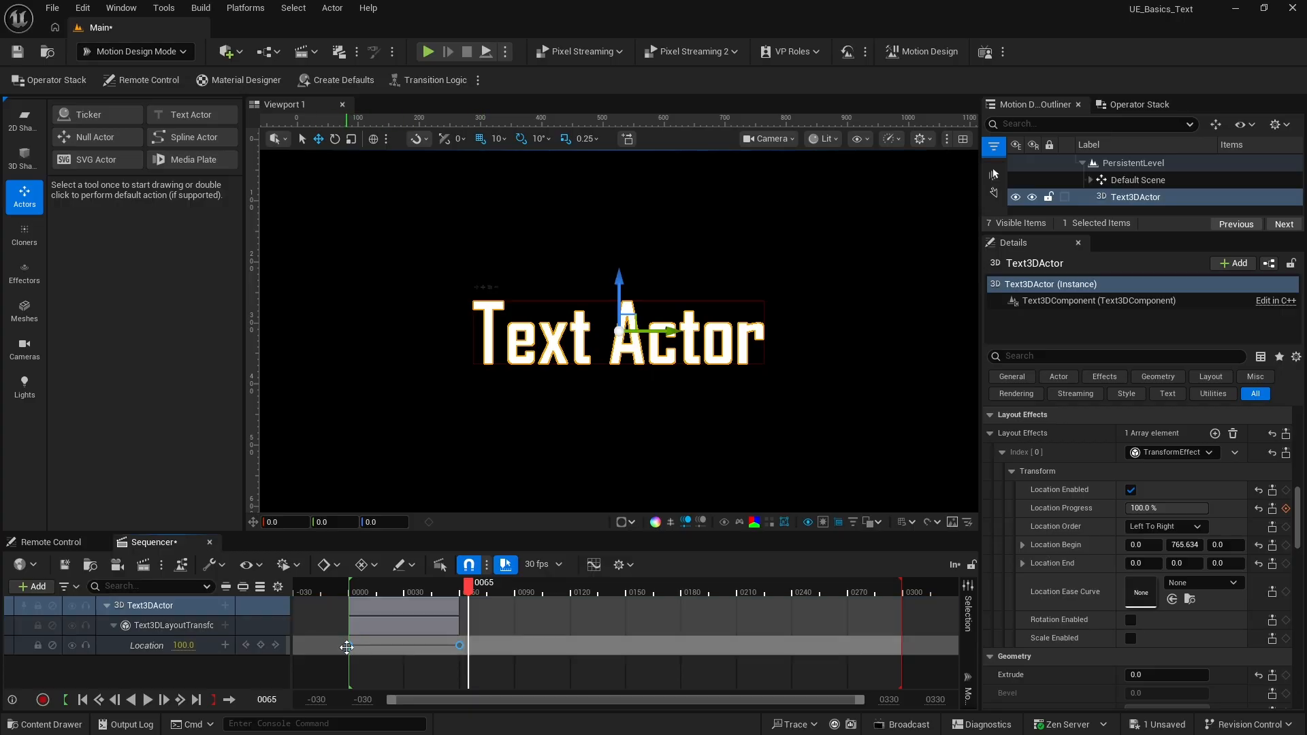
right_click(347, 646)
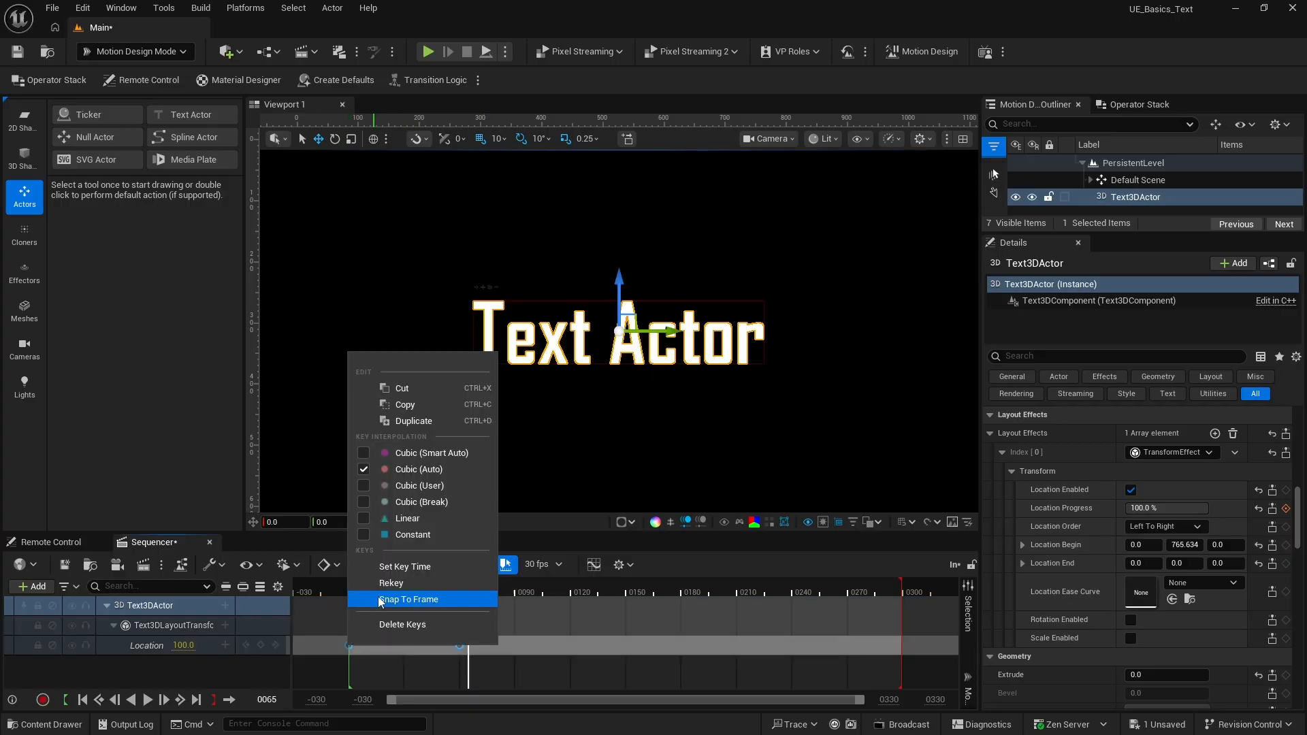
click(398, 521)
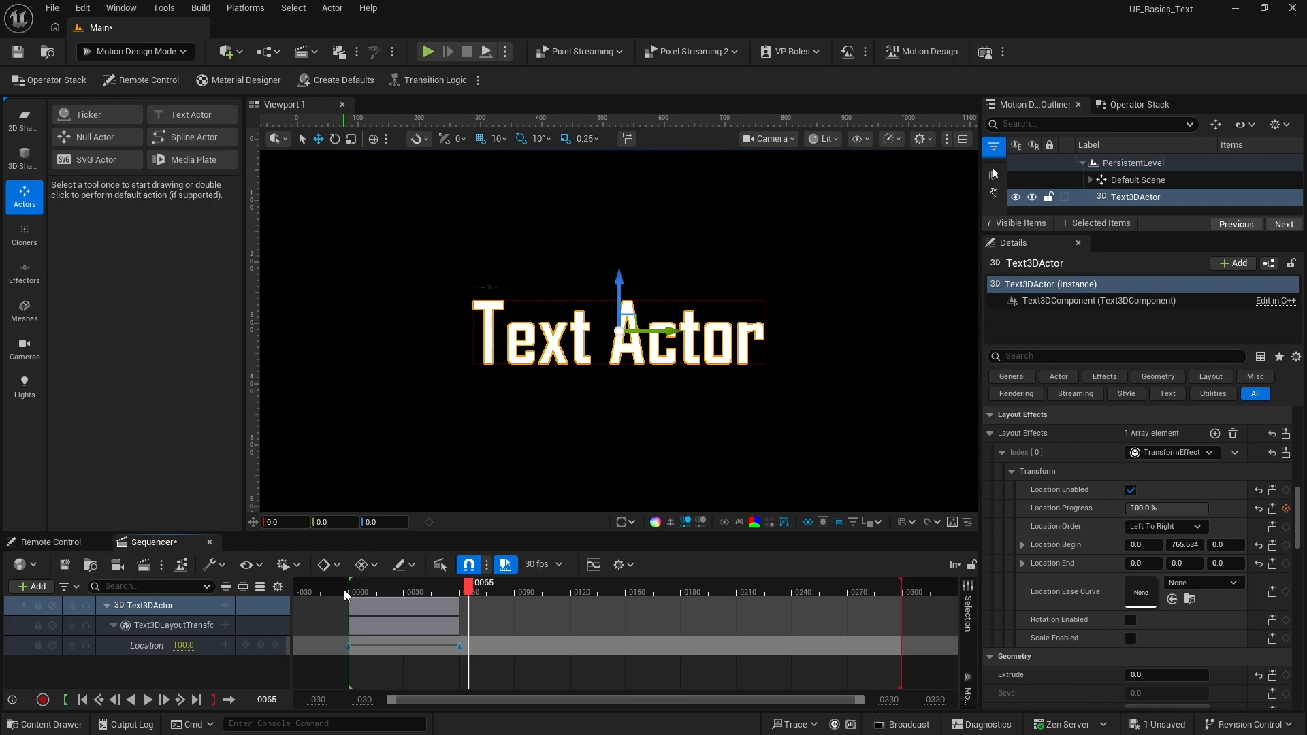
click(345, 590)
key(space)
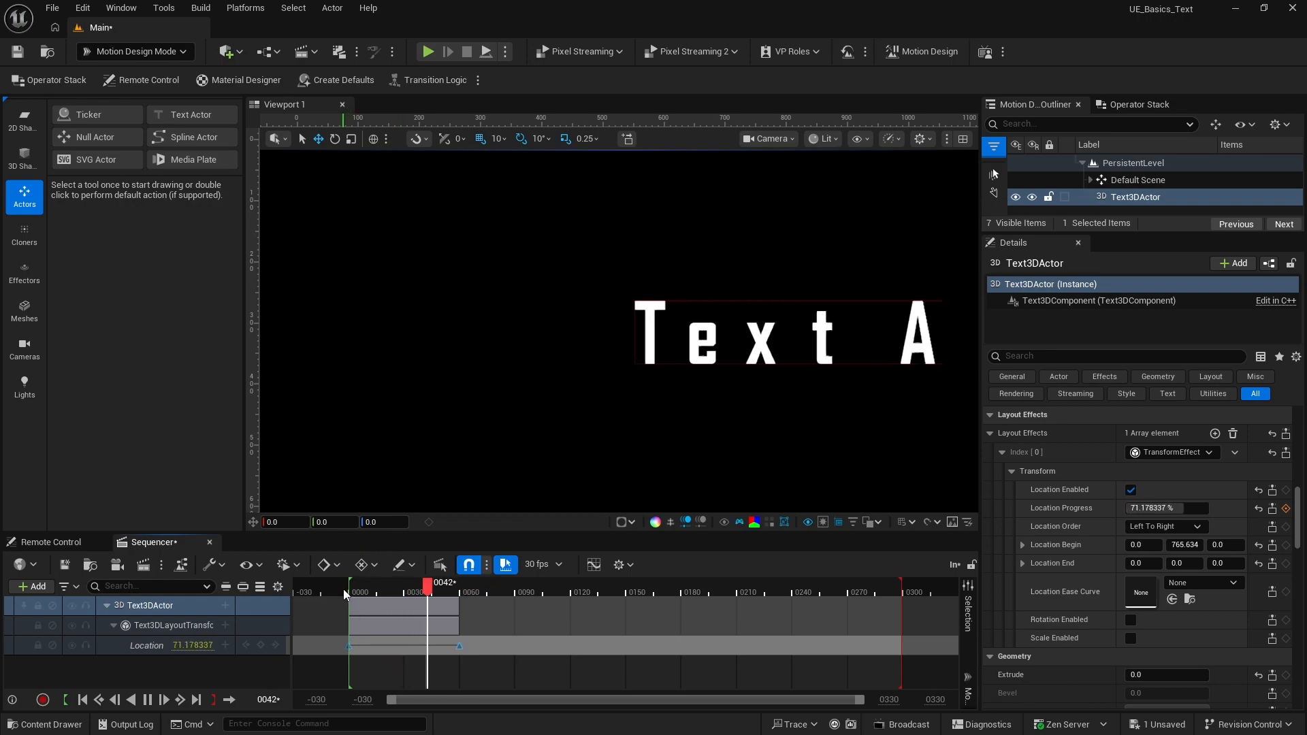
key(space)
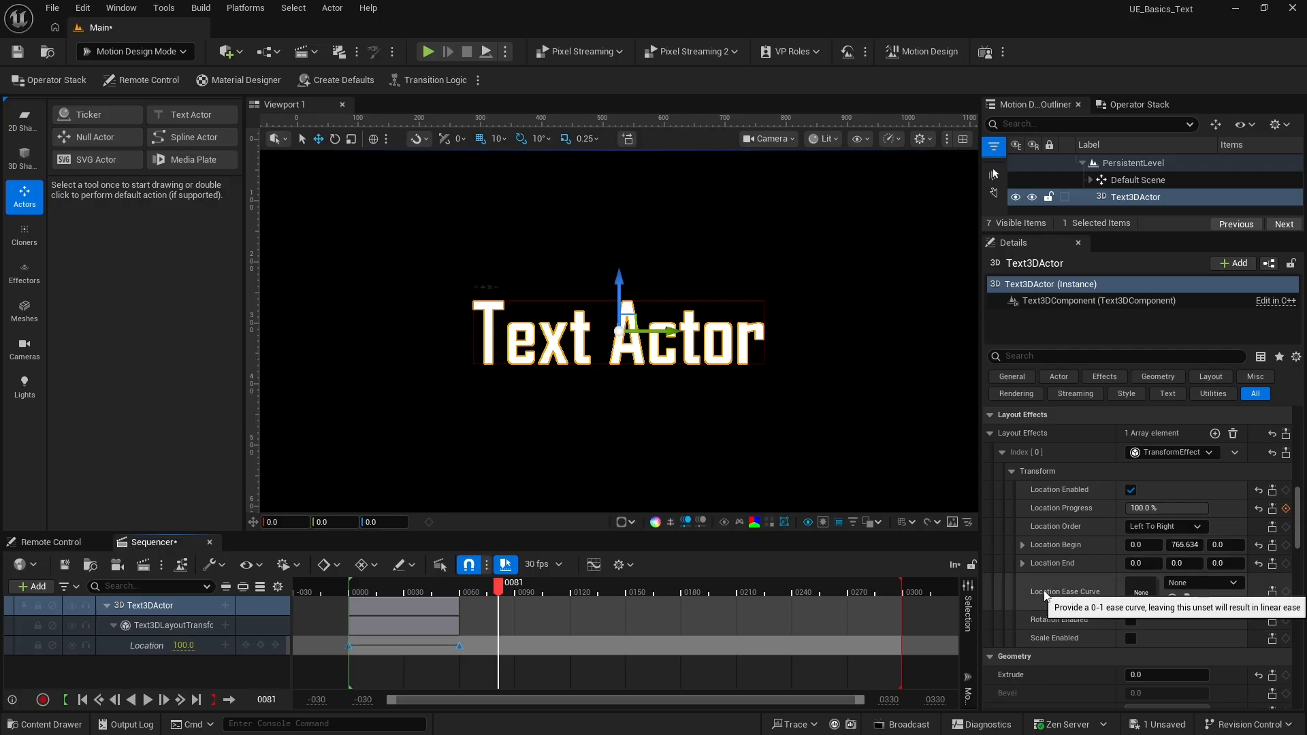
Assign the InOutBack curve as the transform effect's location ease curve and play the animation.
click(1204, 583)
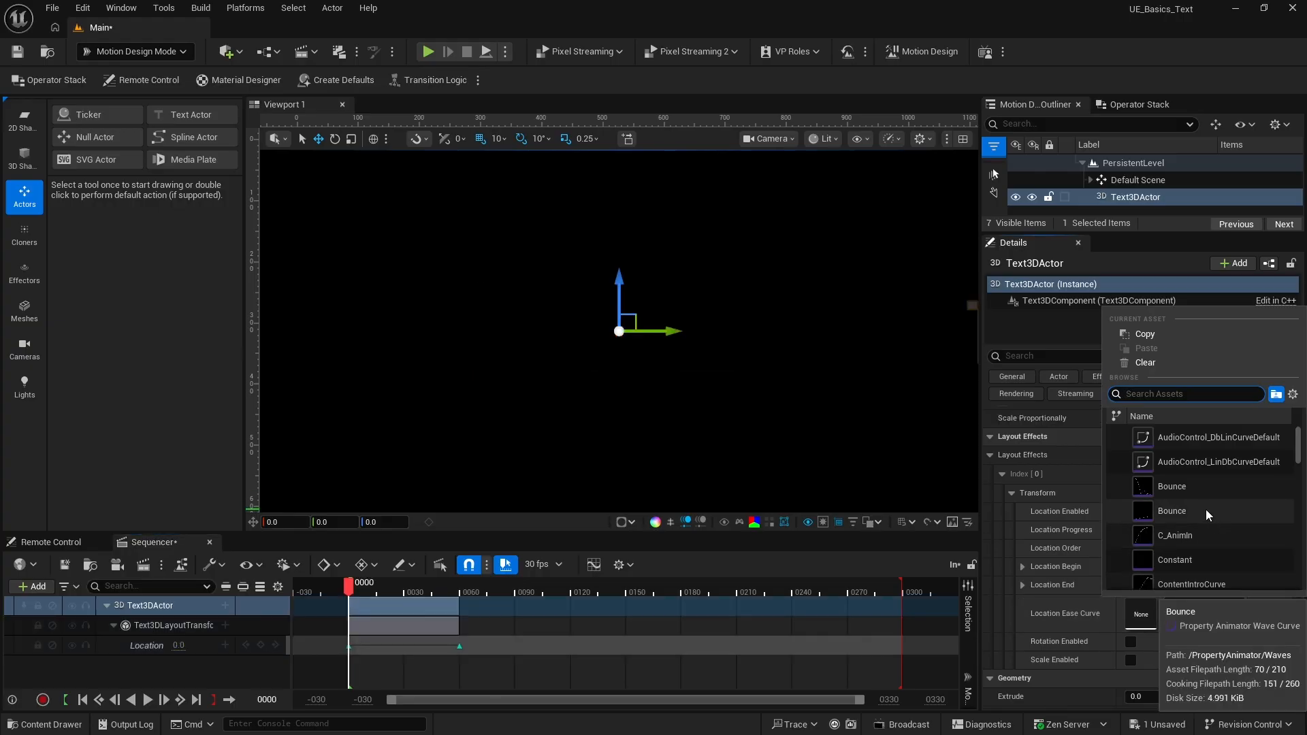
scroll(1207, 509, down, 6)
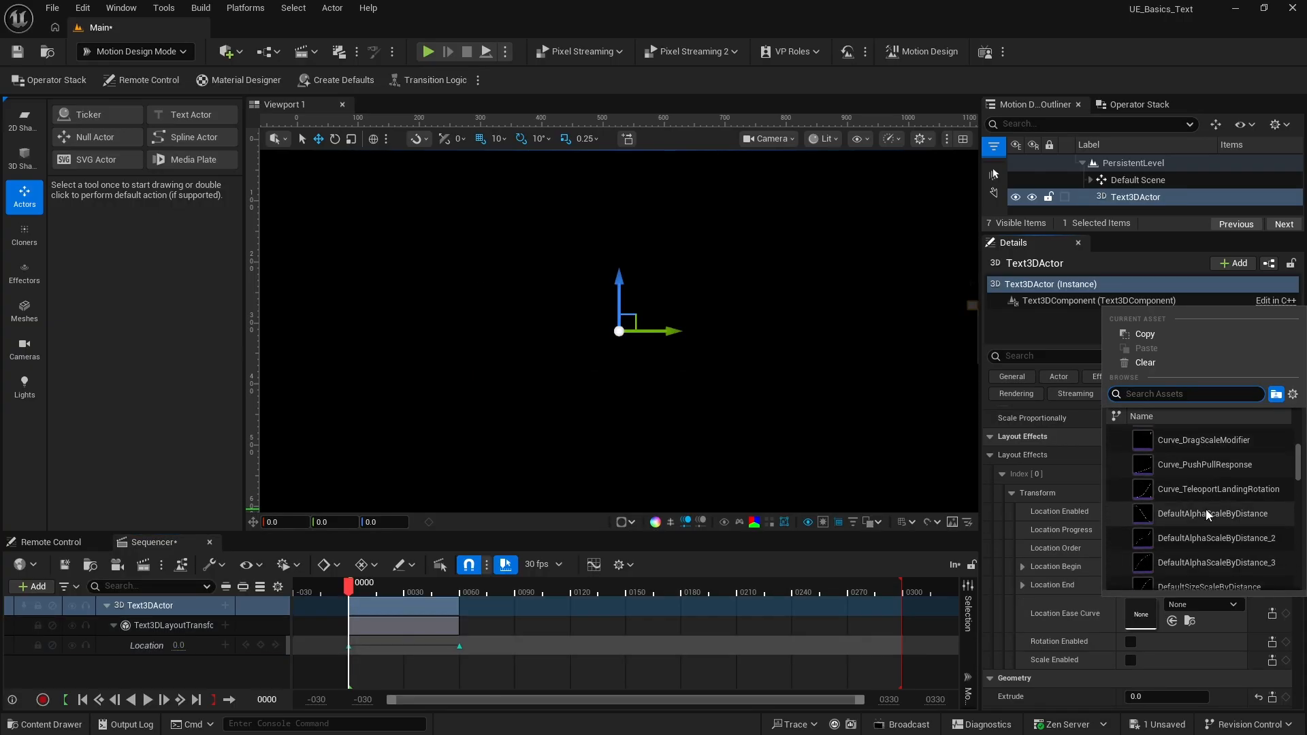
scroll(1206, 509, down, 5)
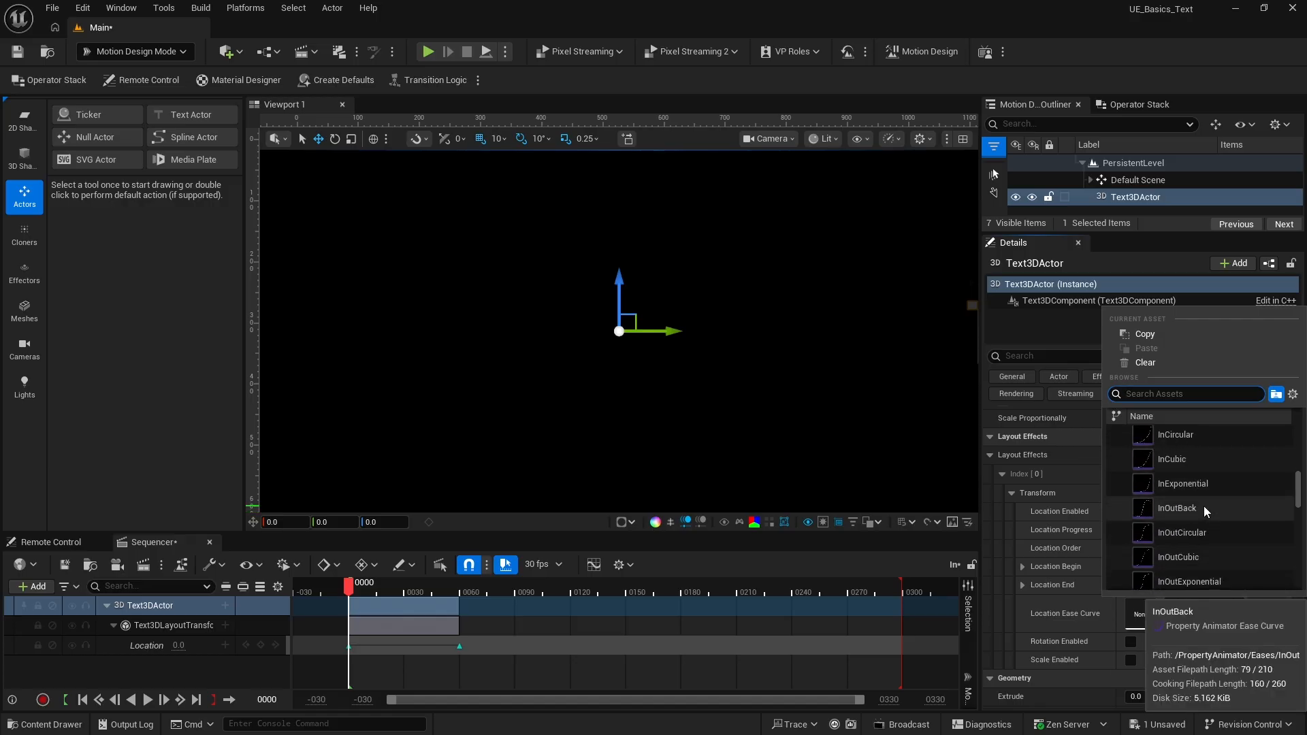
click(1203, 507)
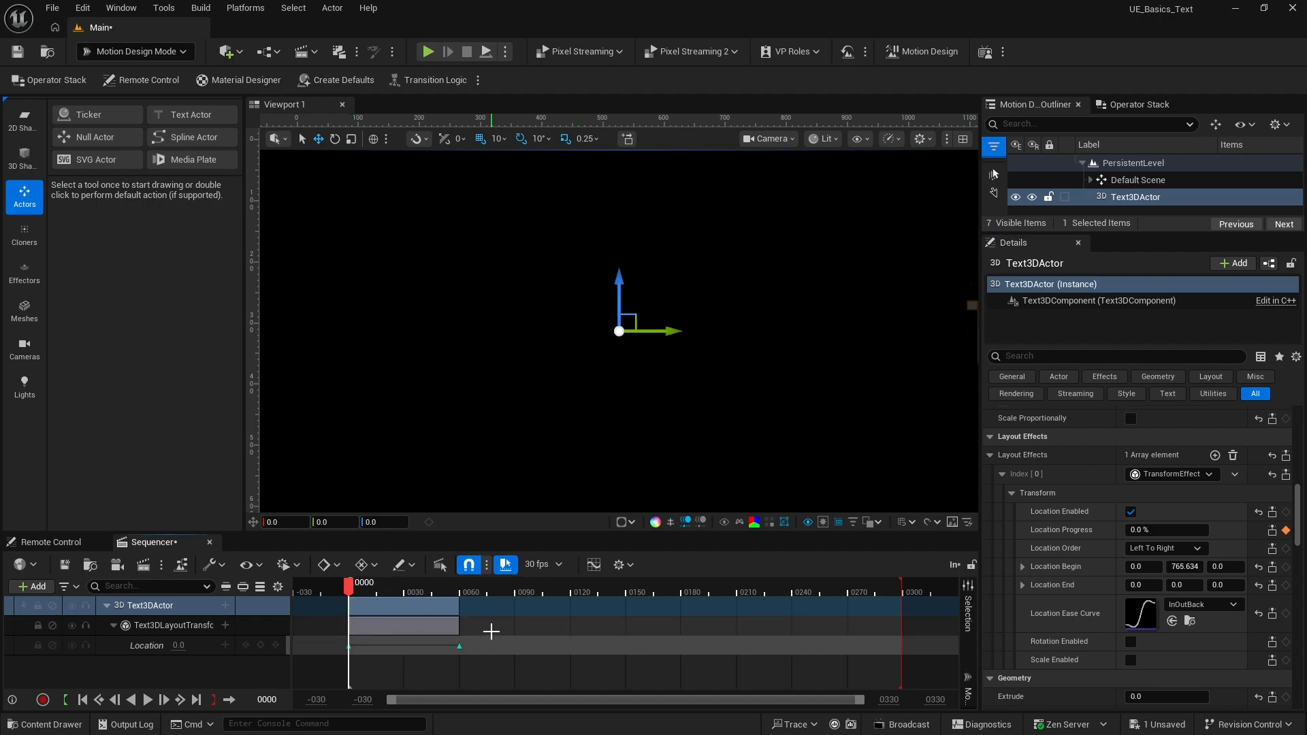
key(space)
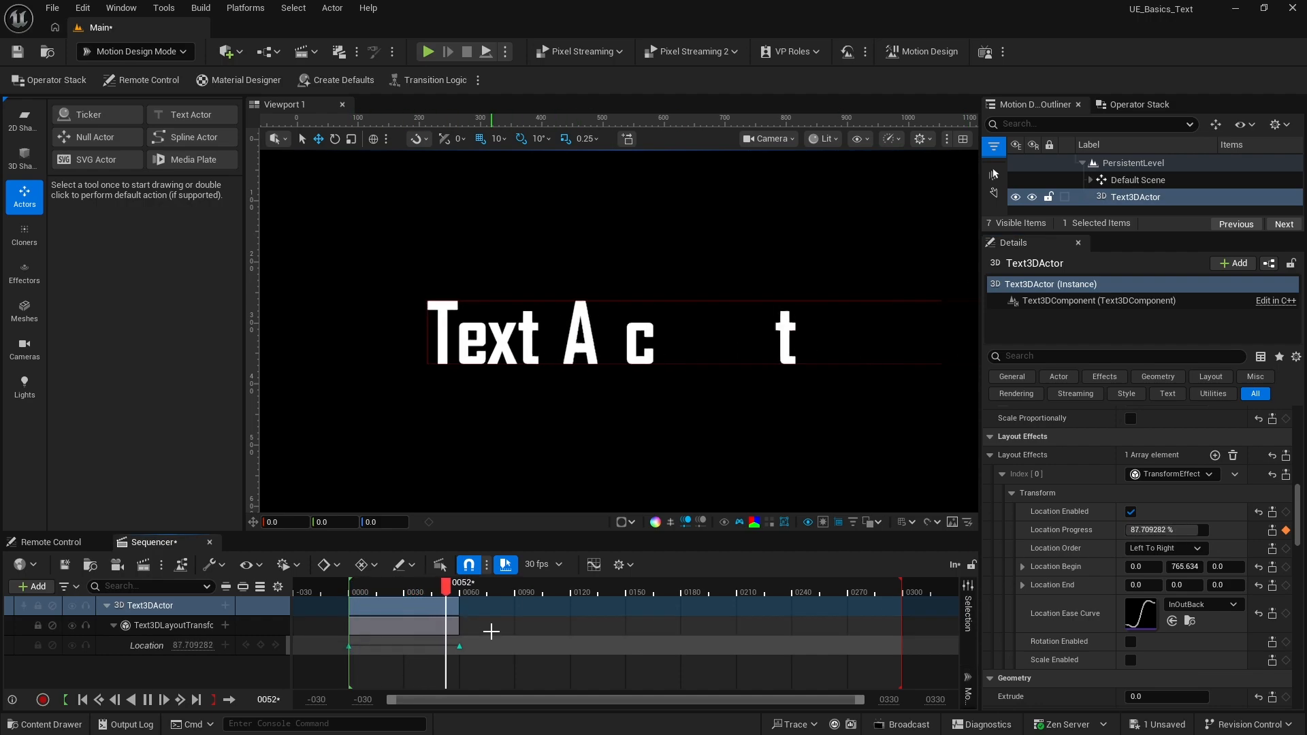
key(space)
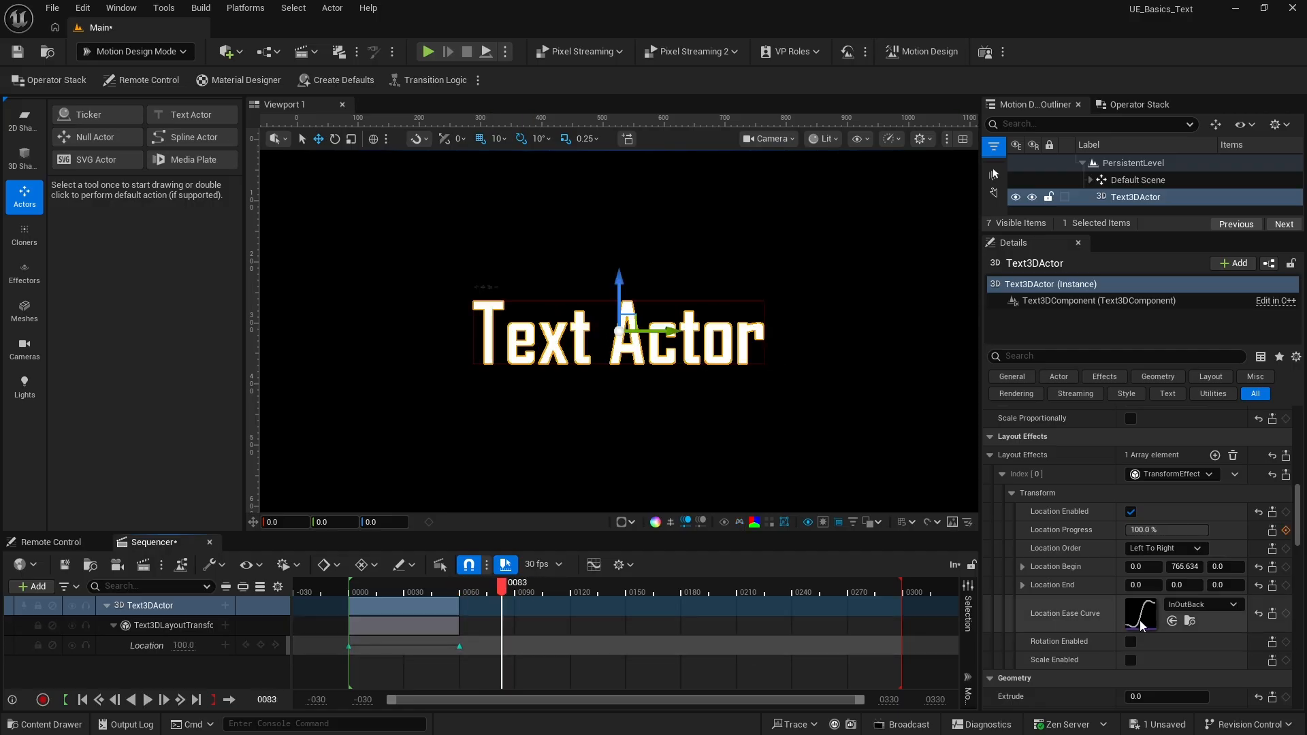
Change the location ease curve to Jiggle1 and play the animation from the first frame.
click(1178, 607)
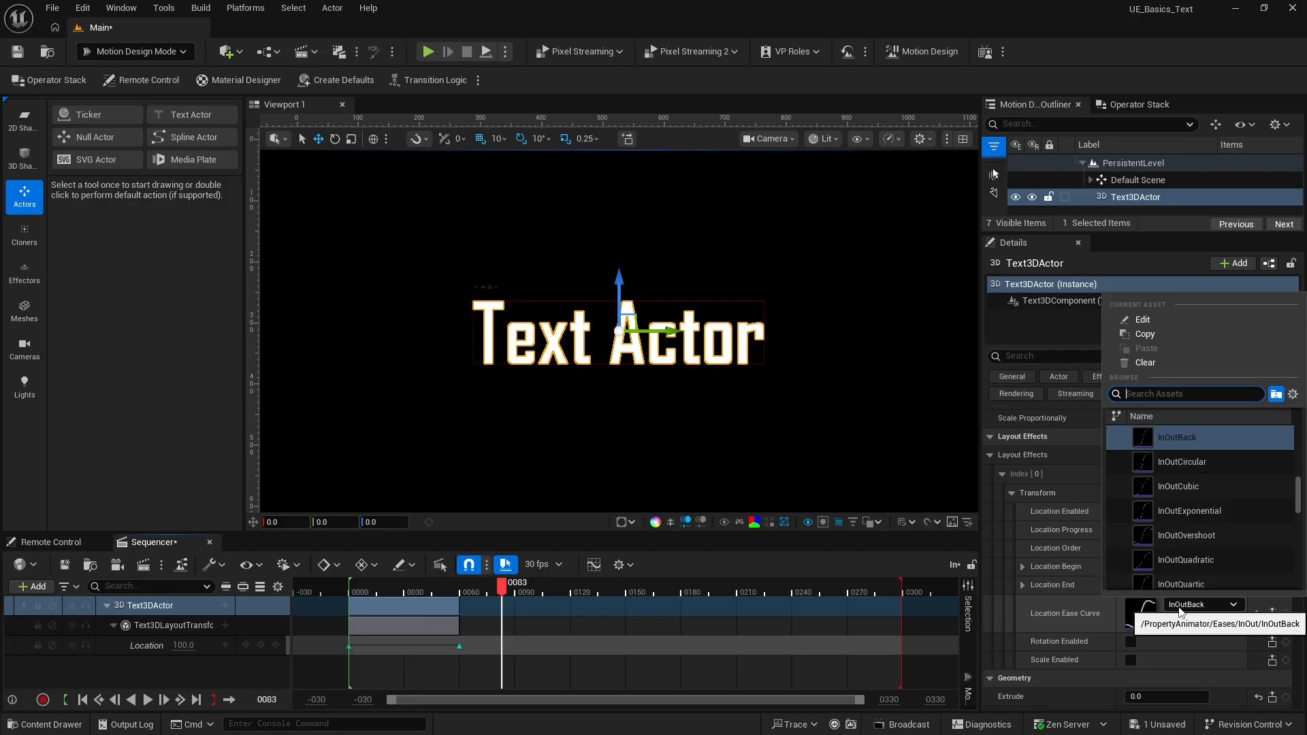
click(1180, 605)
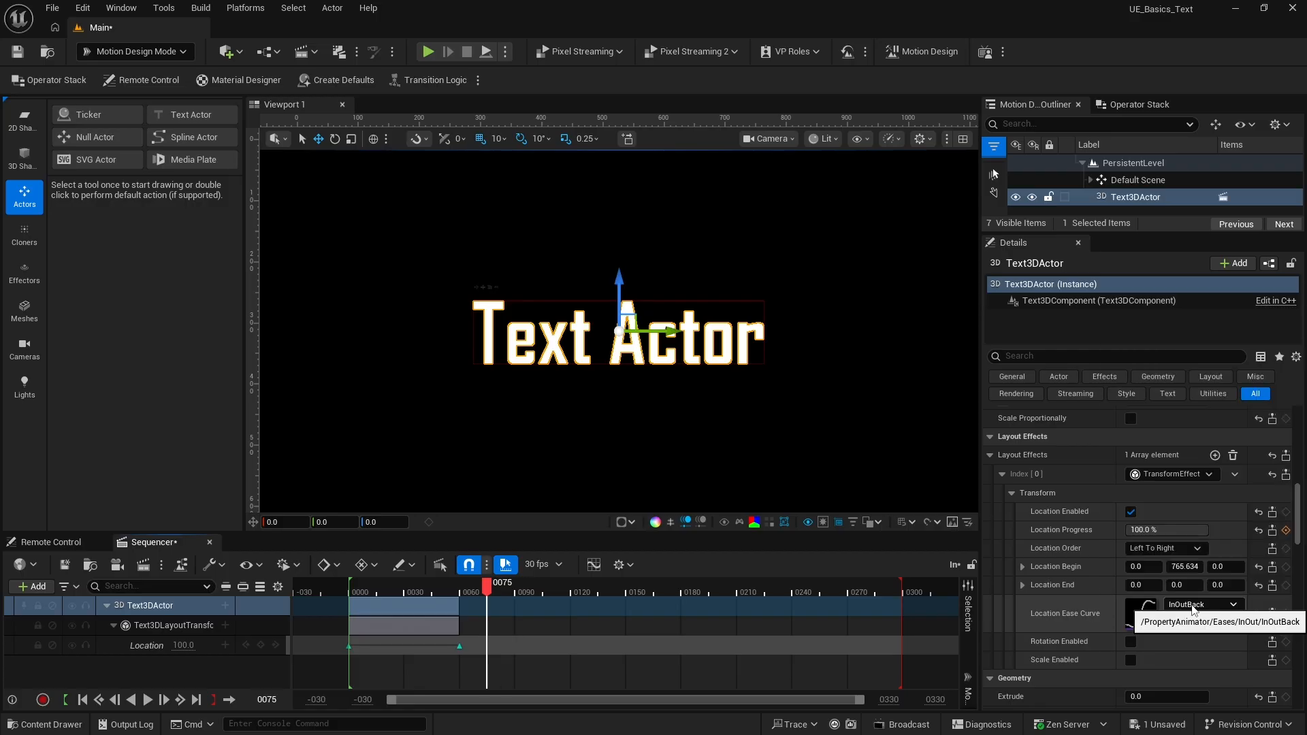
click(1180, 606)
scroll(1206, 500, down, 5)
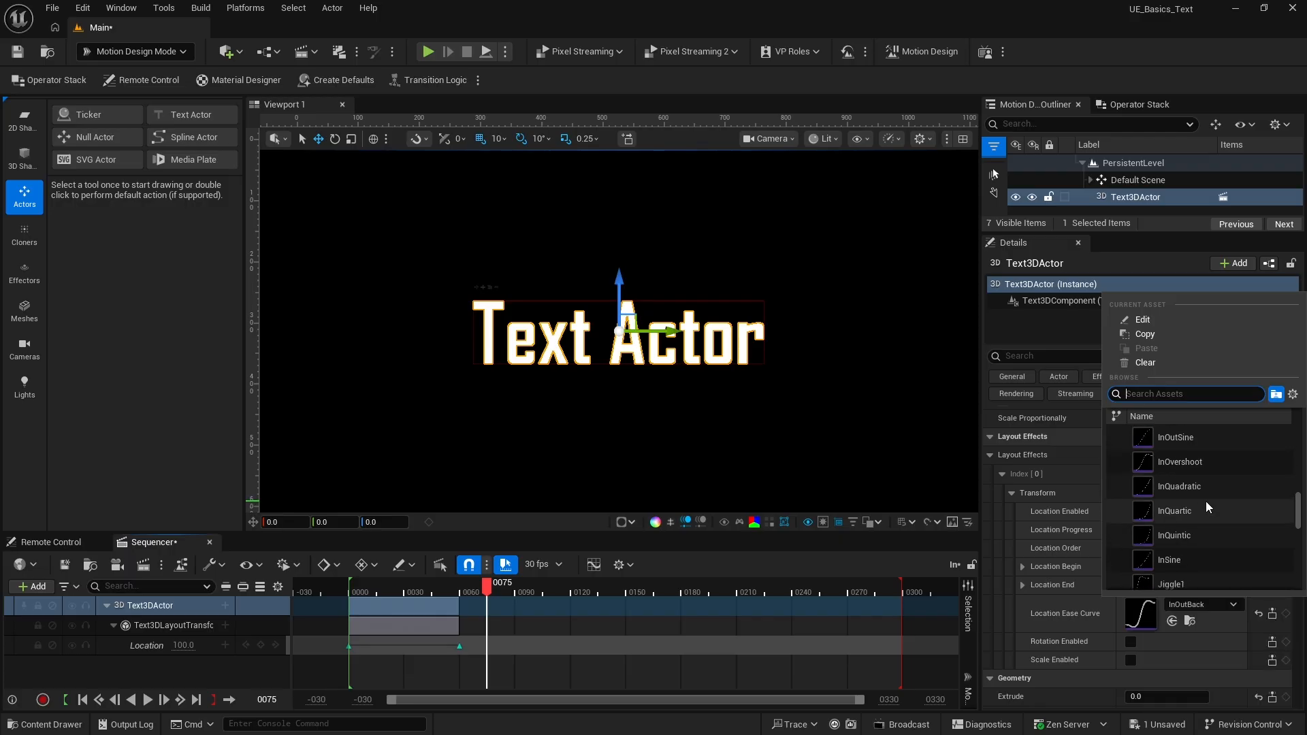
click(1182, 540)
key(Up)
key(space)
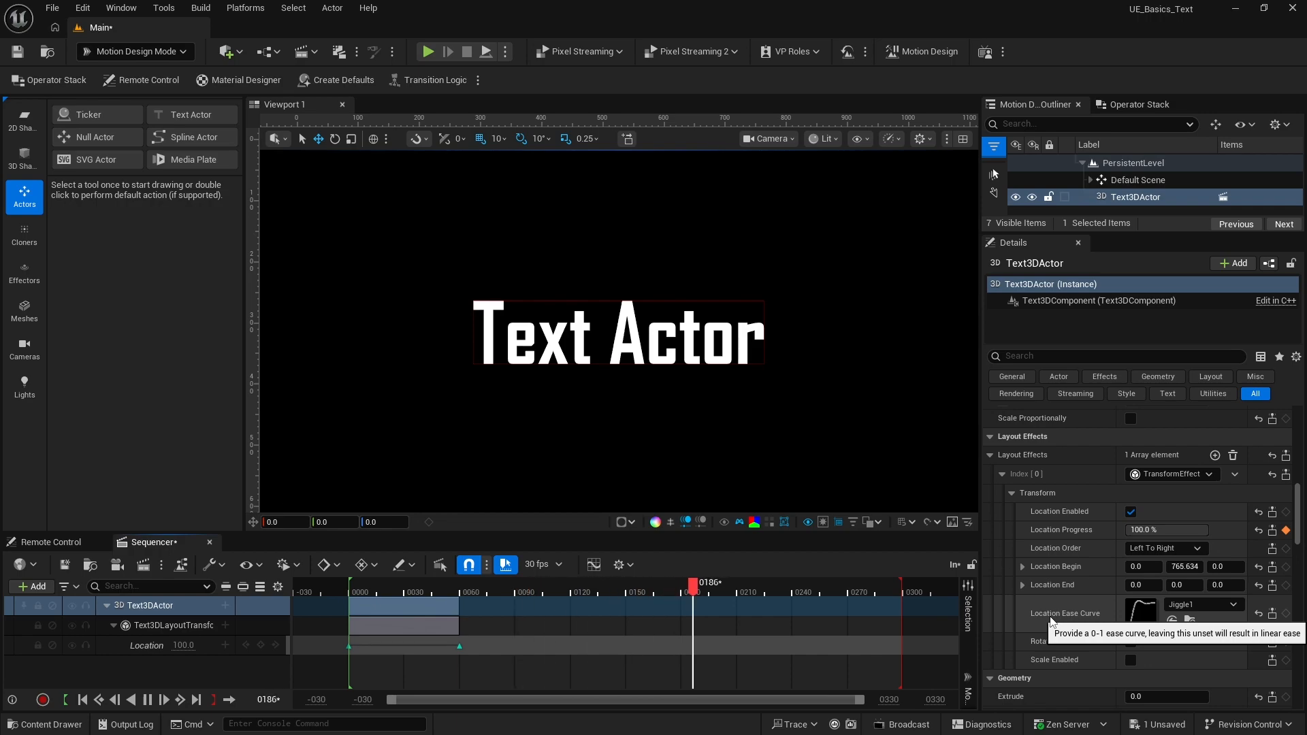
key(space)
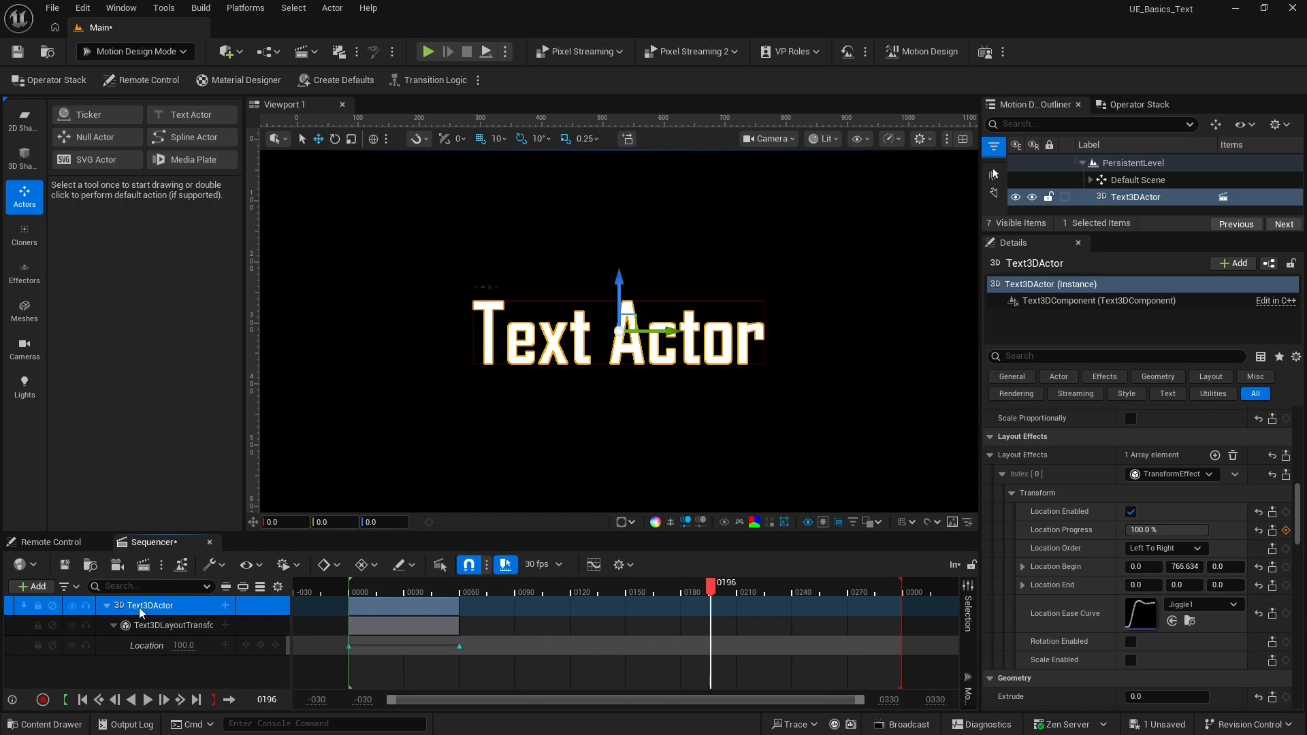
Delete the Text3DActor track from the sequence and disable location on the actor's transform effect.
key(Delete)
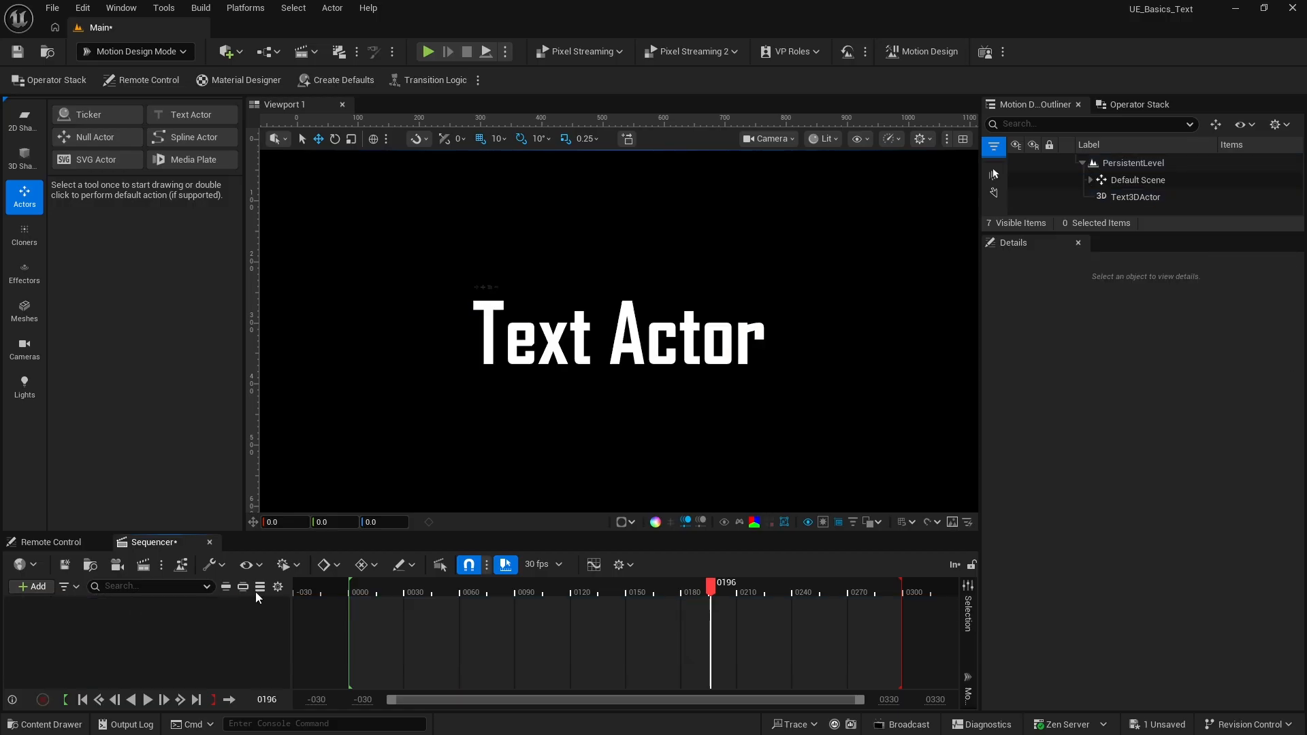
click(1132, 198)
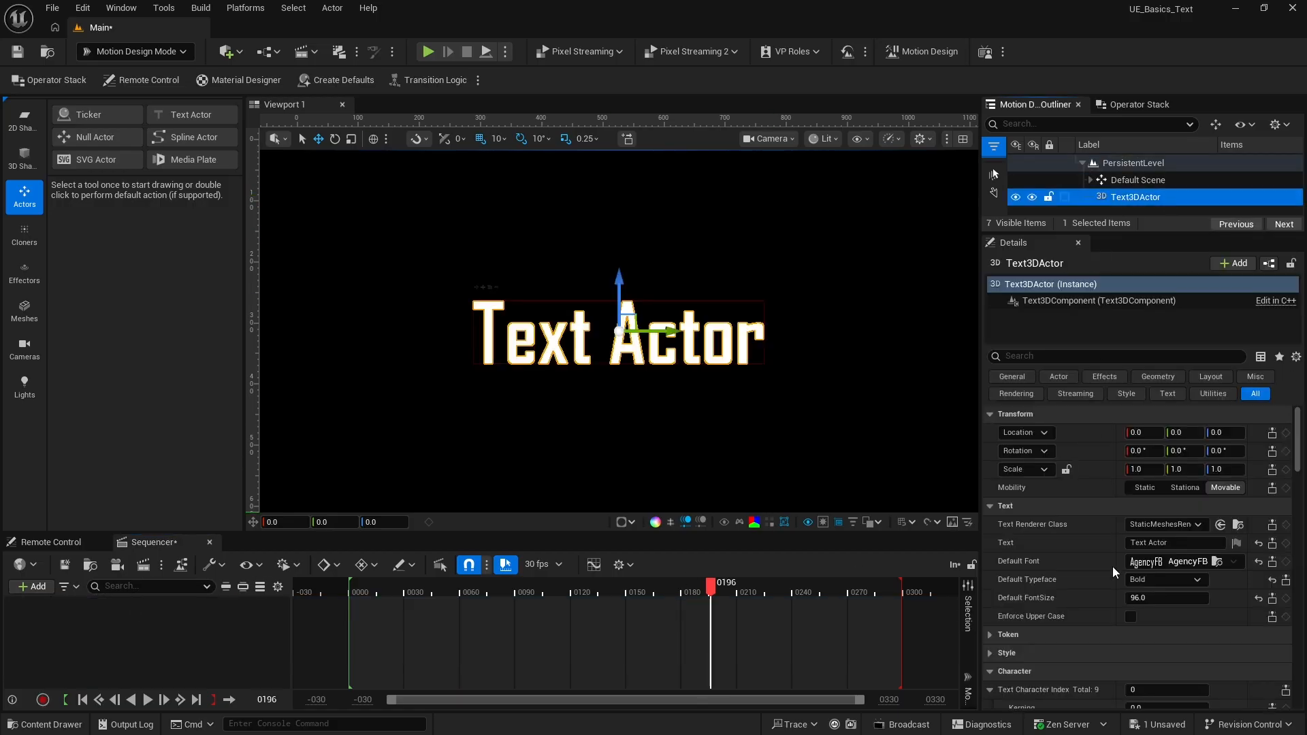
scroll(1113, 567, down, 10)
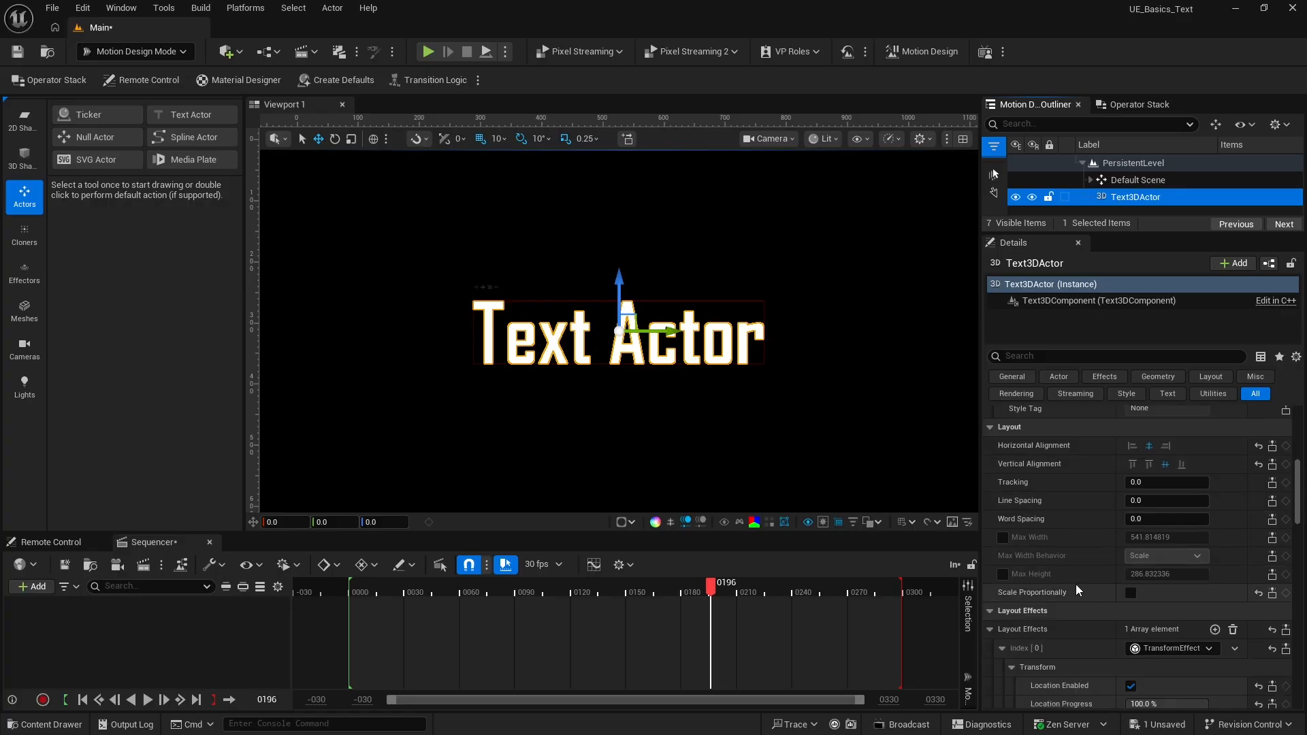
scroll(1076, 584, down, 5)
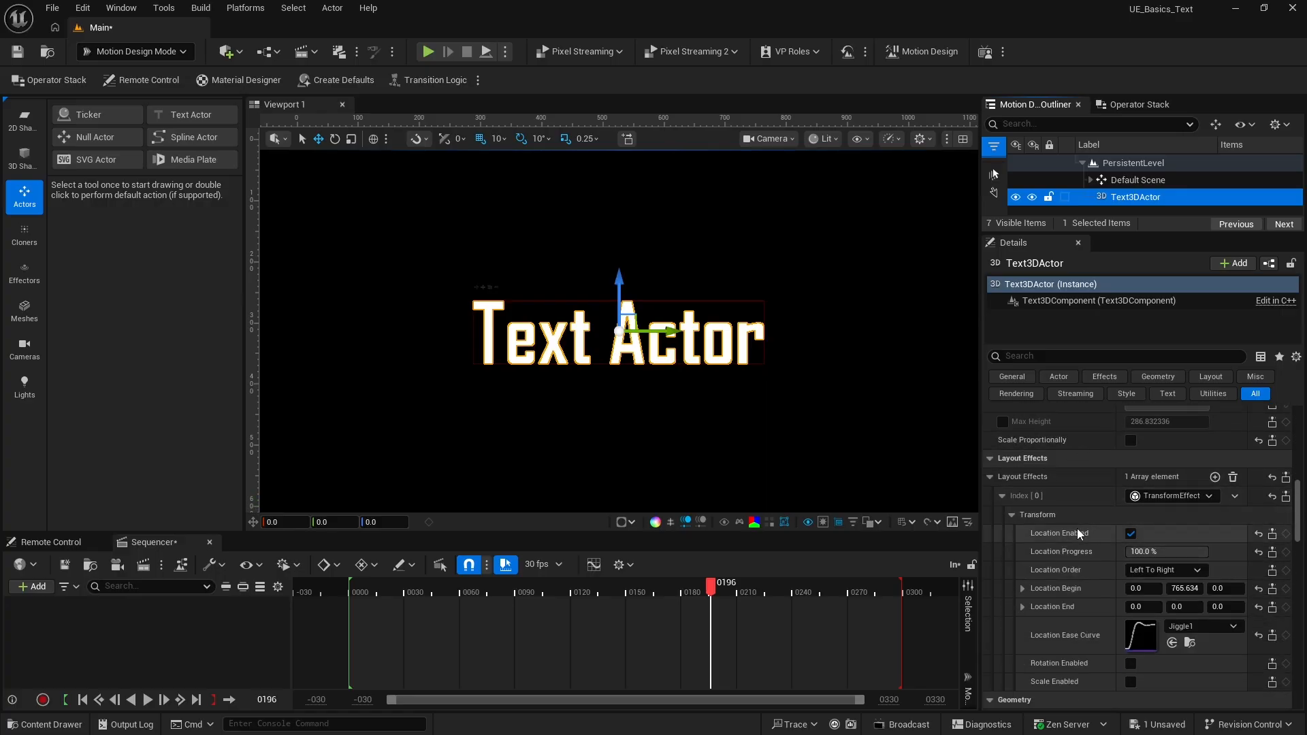
click(1131, 534)
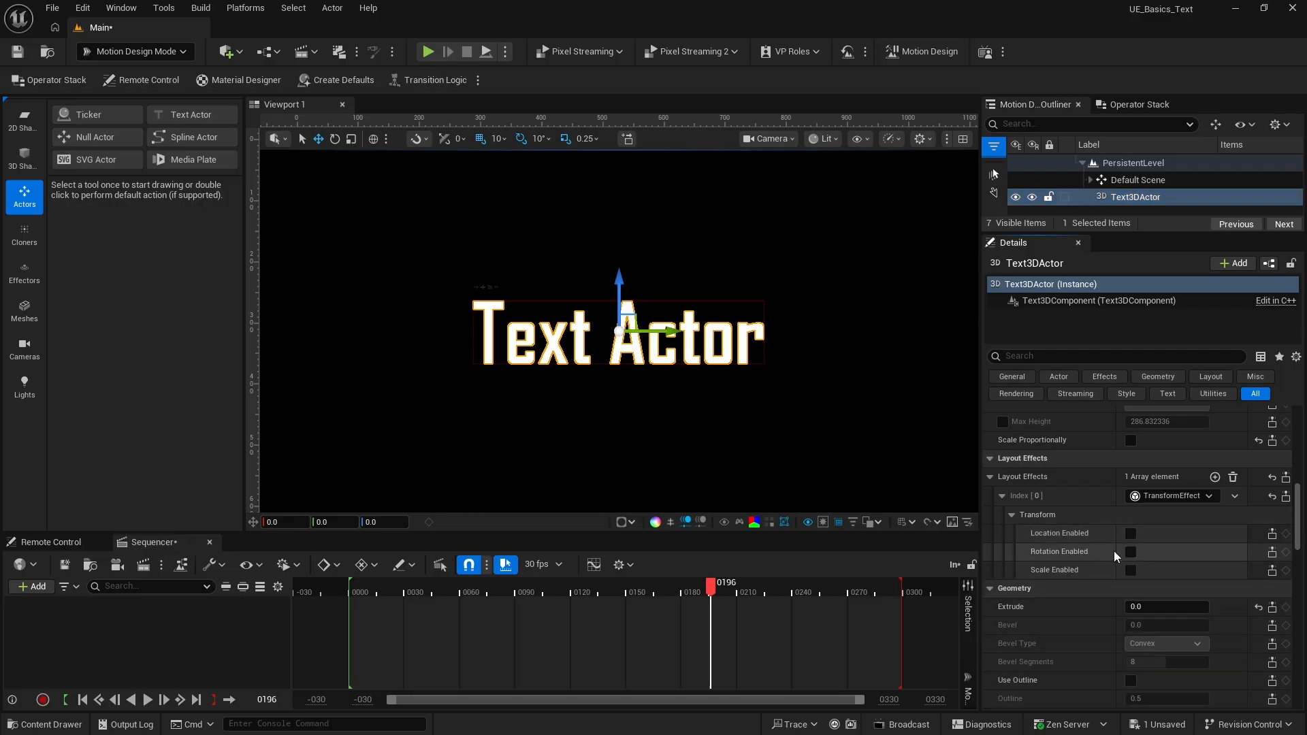
Enable rotation on the transform effect and try out its rotation progress, returning it to 0%.
click(1132, 552)
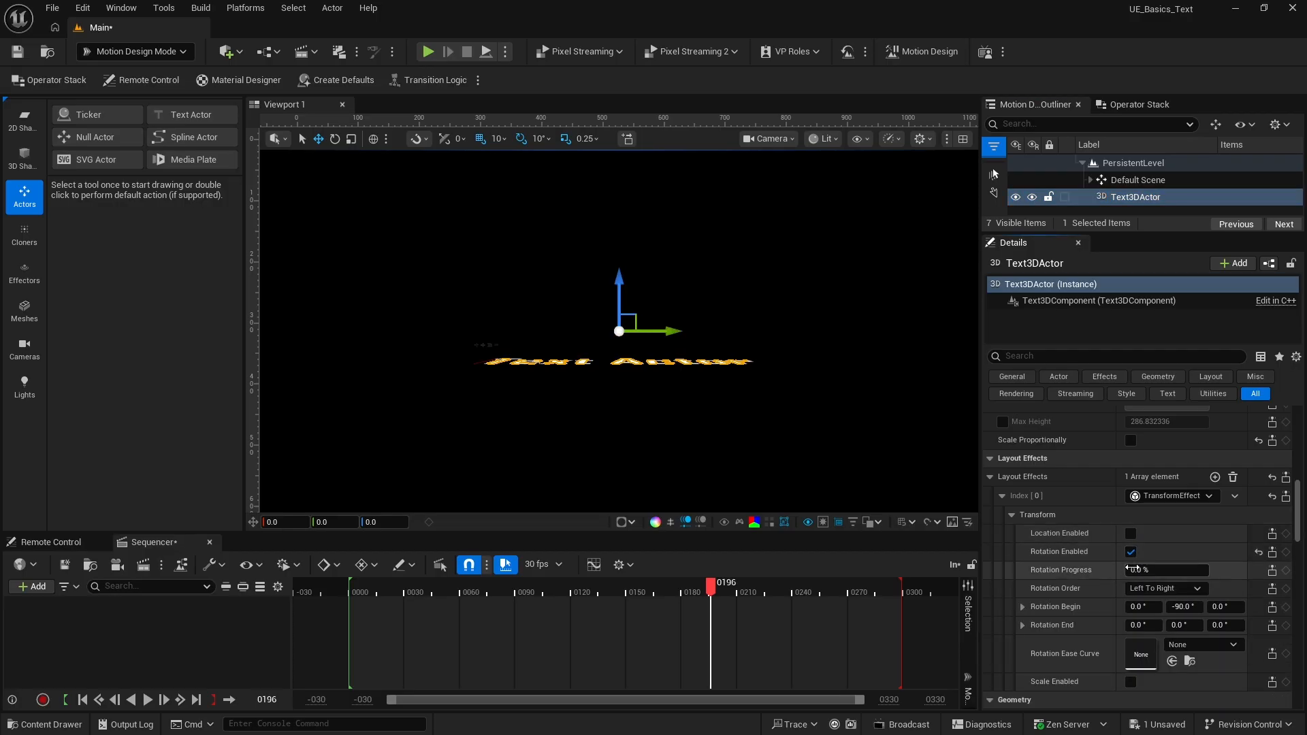
mouse_move(1136, 569)
mouse_down()
mouse_move(1205, 570)
mouse_move(1127, 570)
mouse_up()
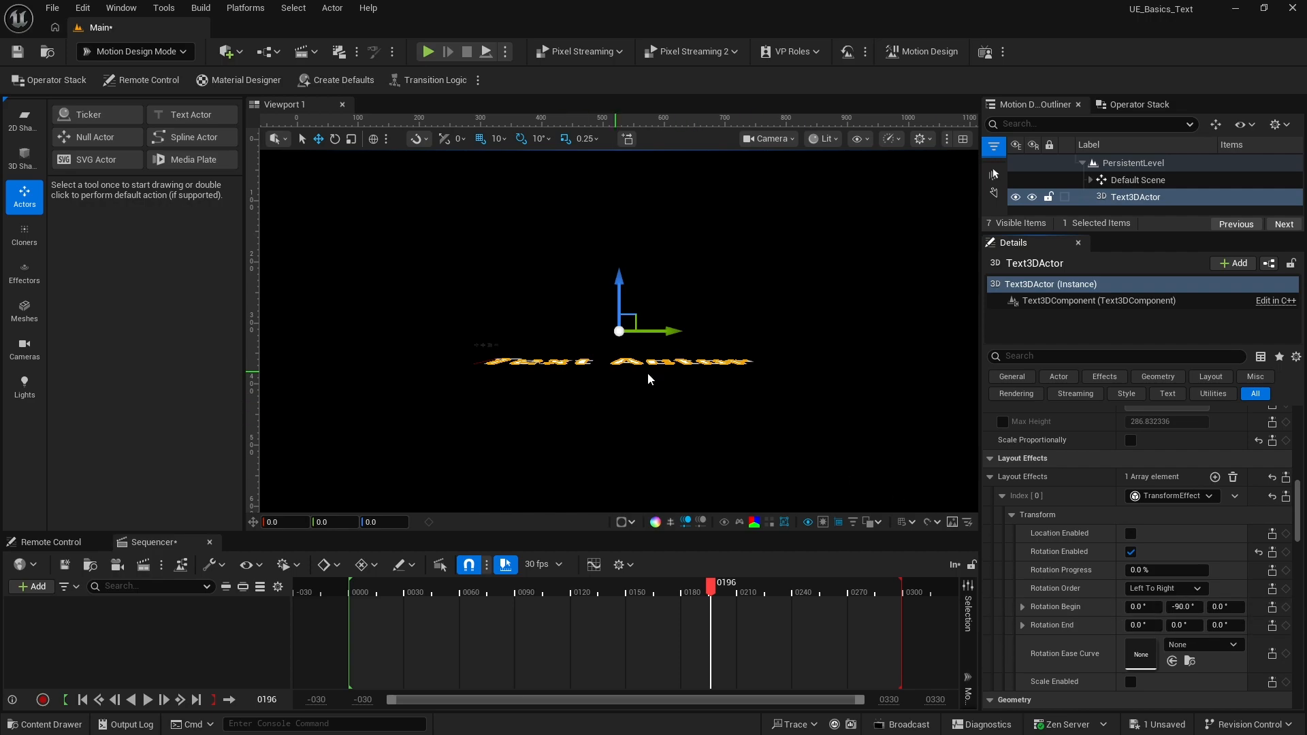
click(660, 391)
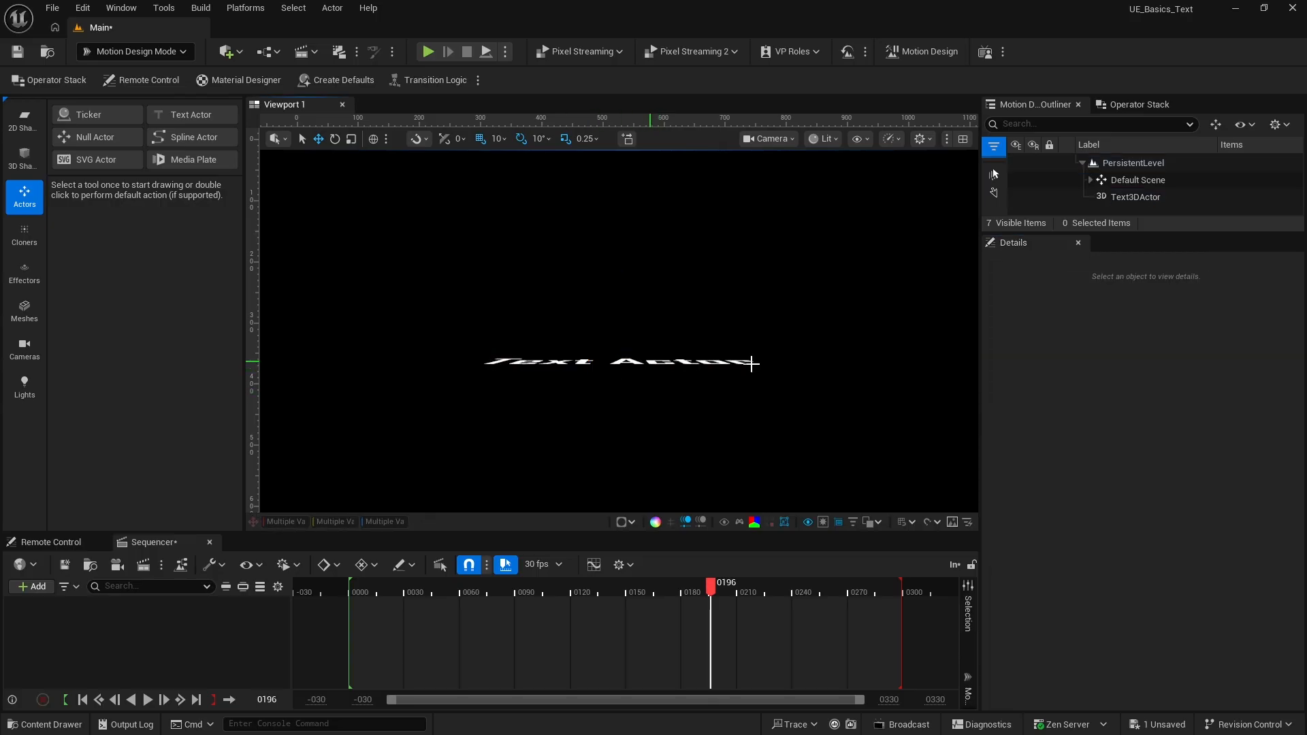
click(1130, 196)
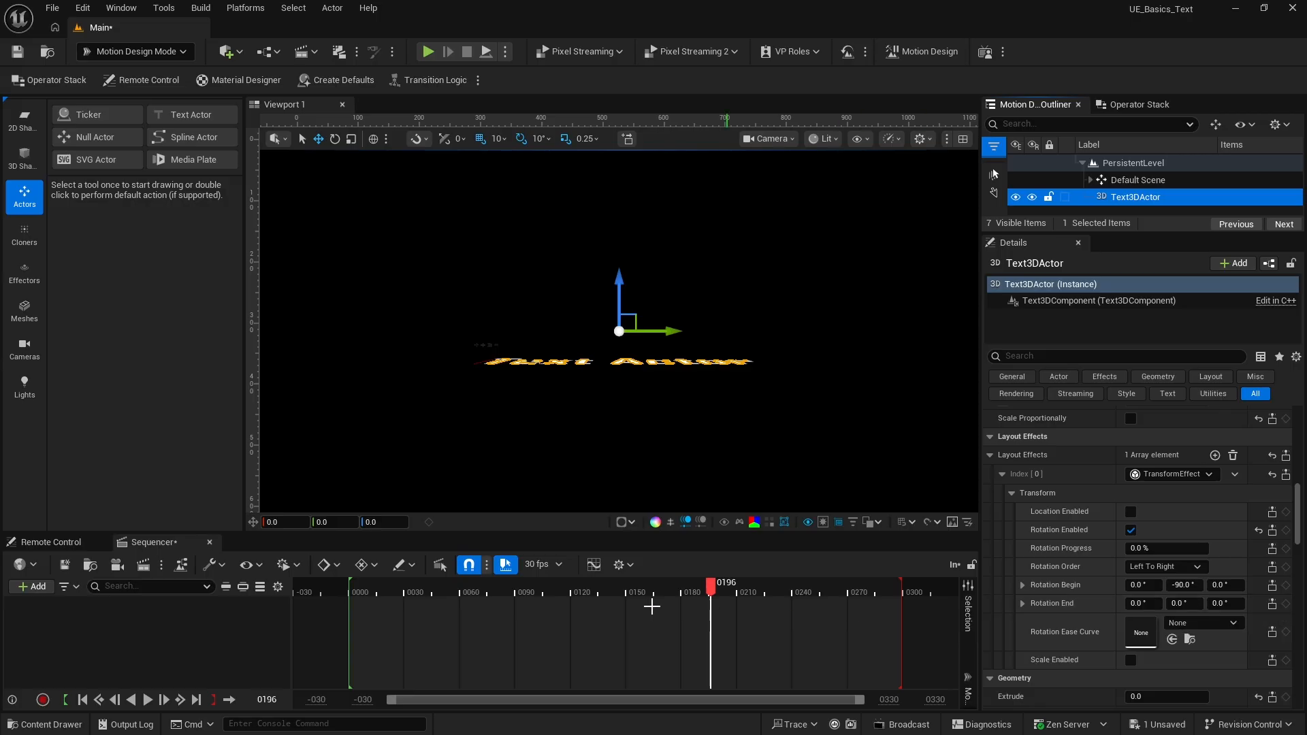
Keyframe the rotation progress at 0% on frame 0 and at 100% on frame 60.
click(432, 646)
key(Up)
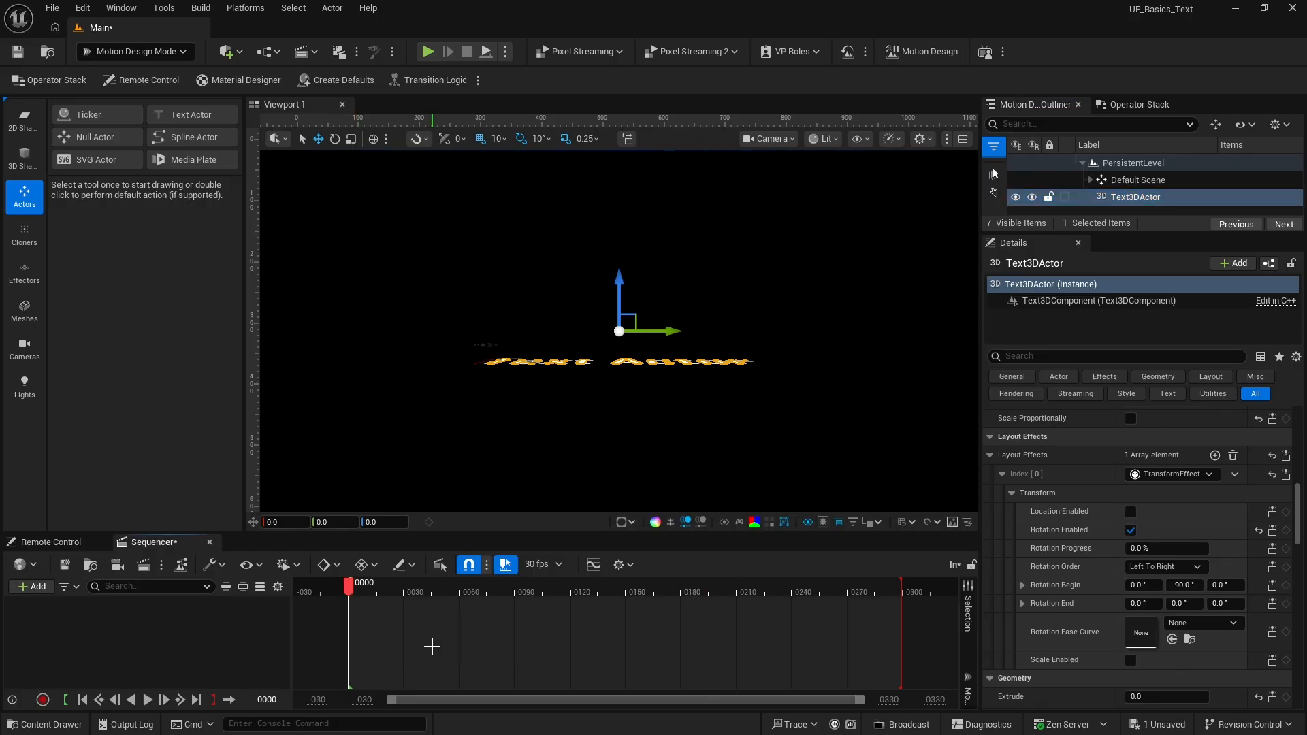
click(1286, 548)
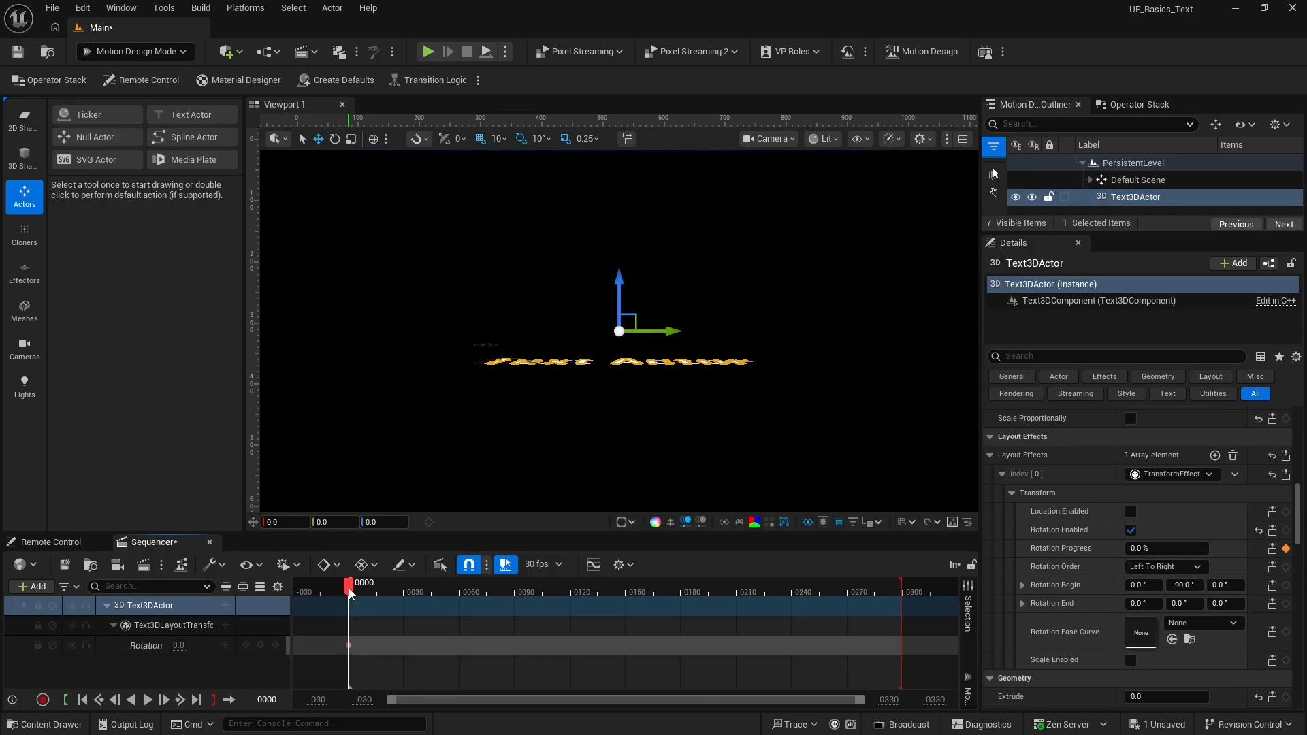
drag(349, 590, 459, 595)
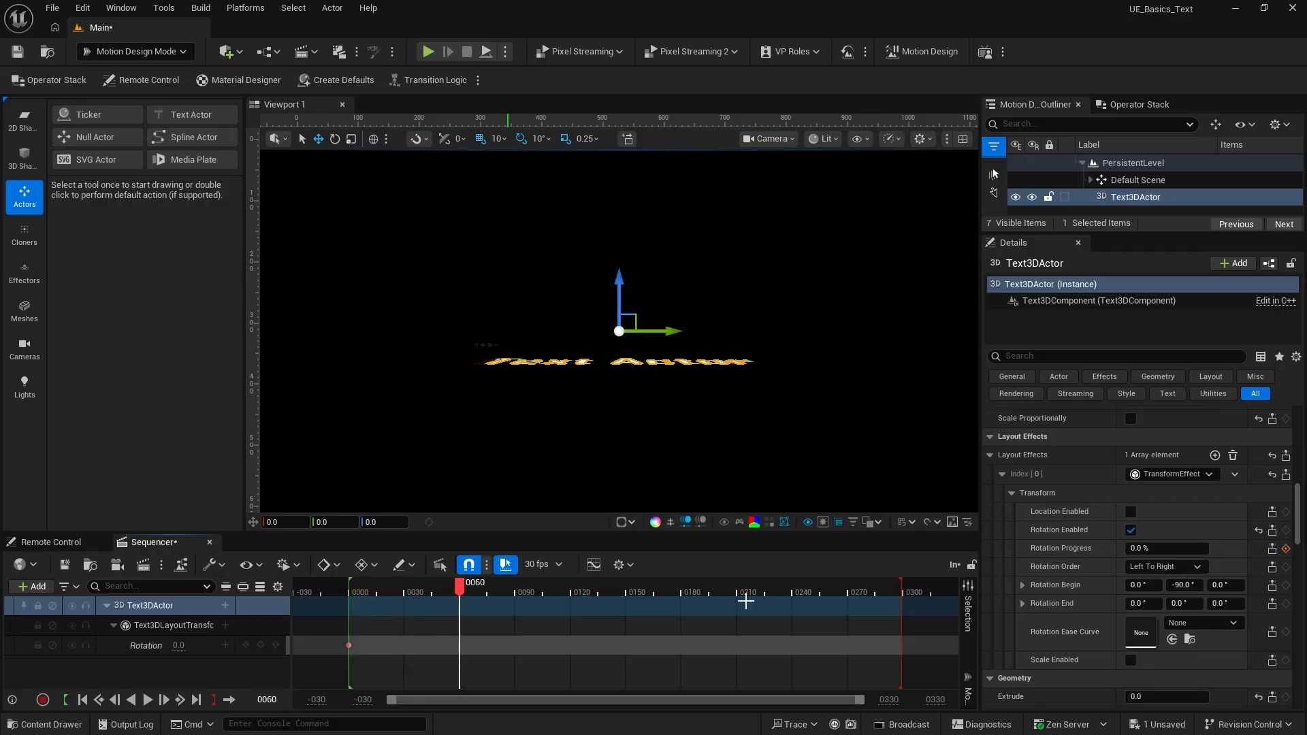
drag(1141, 550, 1208, 550)
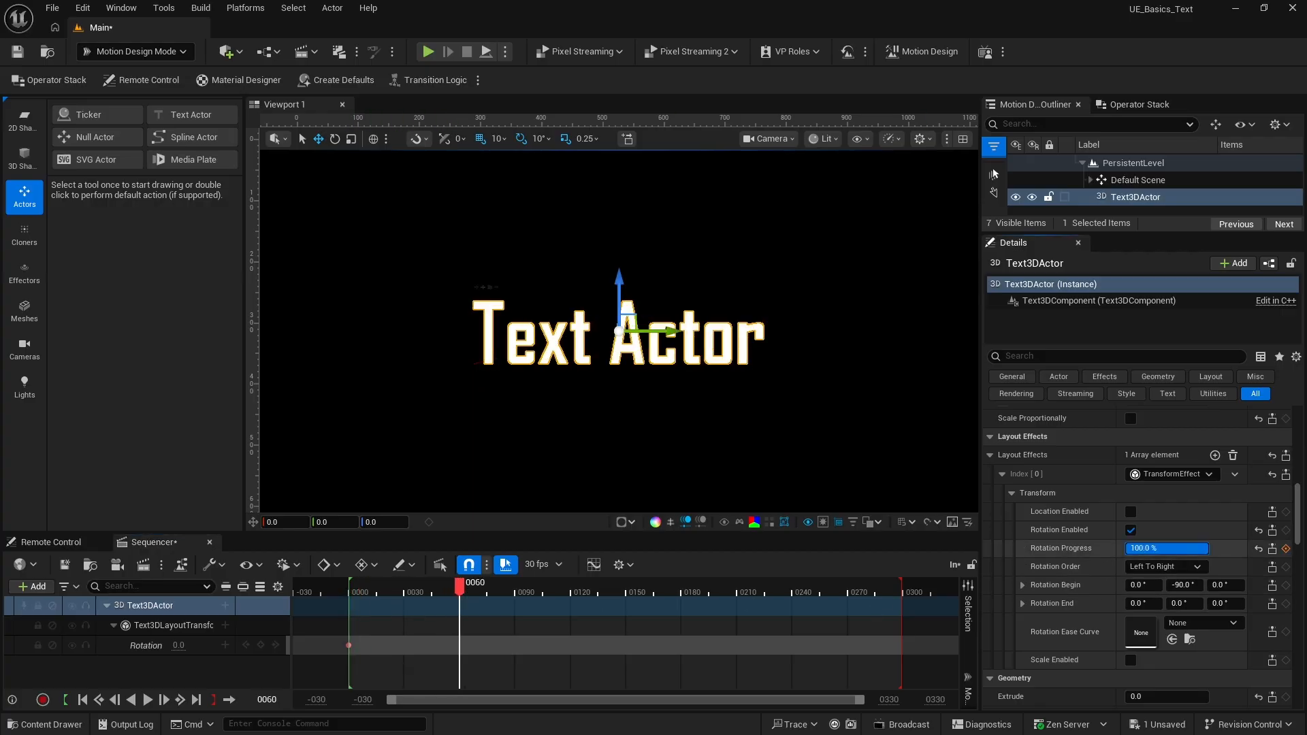
click(1287, 549)
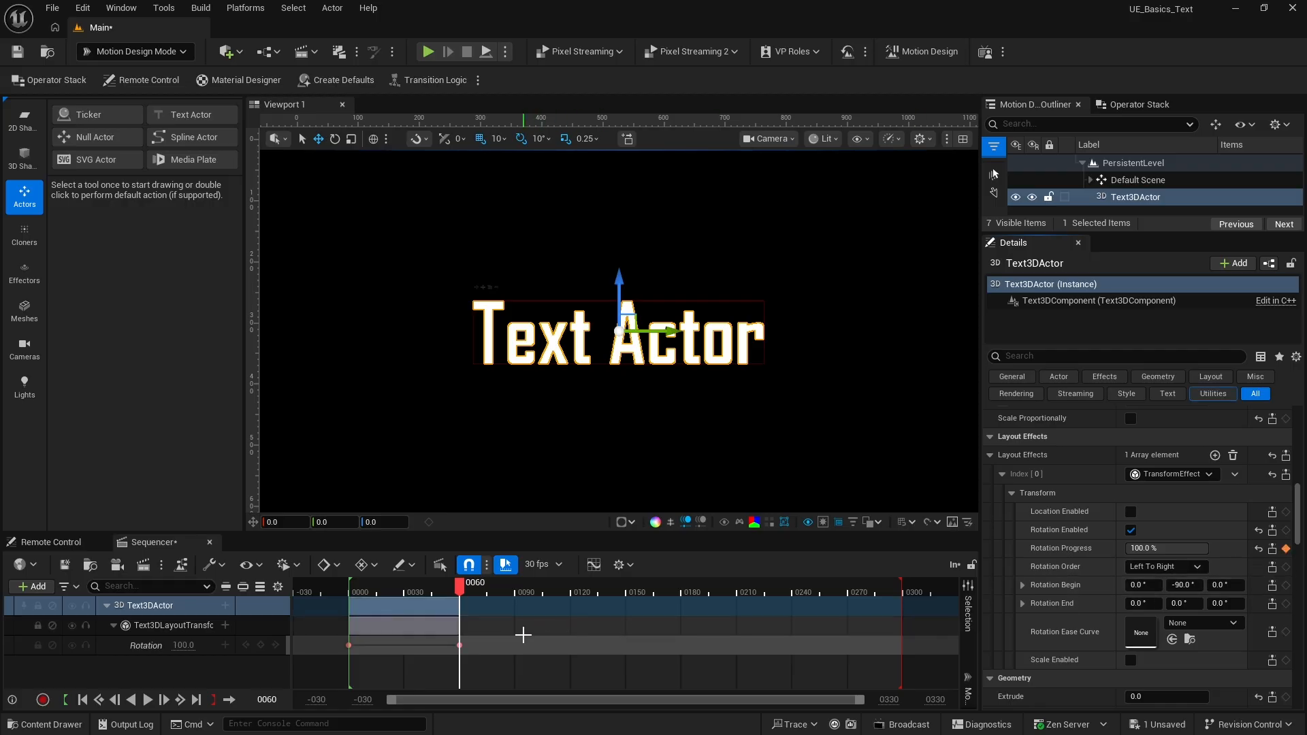
Play the rotation animation from the first frame to review the letters rotating in.
click(523, 634)
key(Up)
key(space)
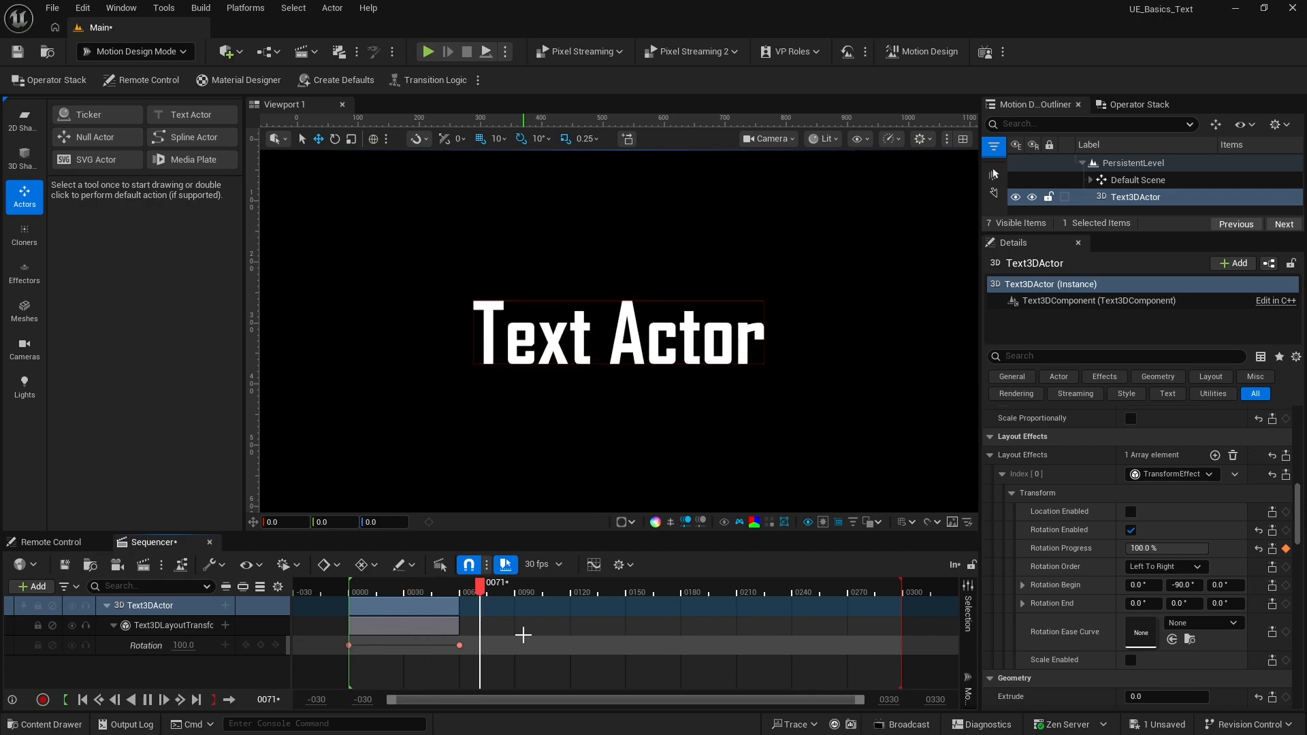
key(space)
Enable scale on the transform effect and keyframe its scale progress at 0% on frame 0.
scroll(1101, 591, down, 3)
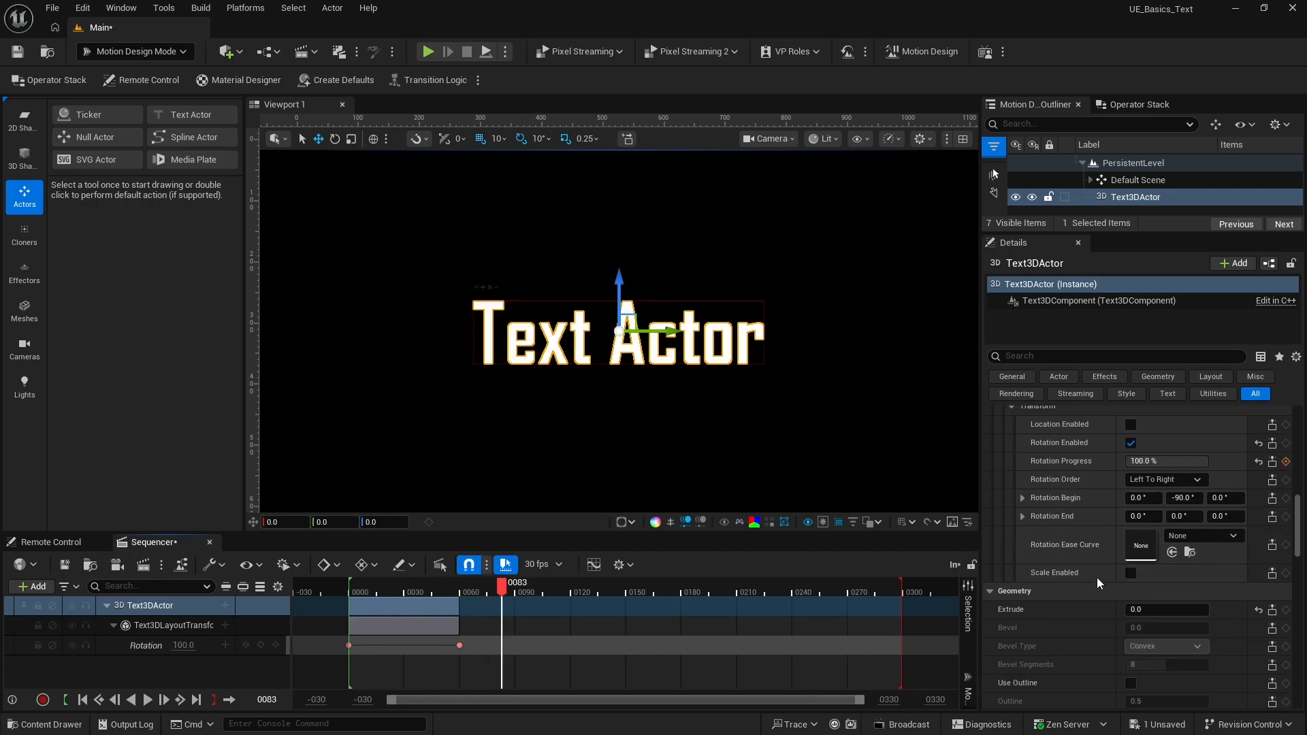
click(1130, 573)
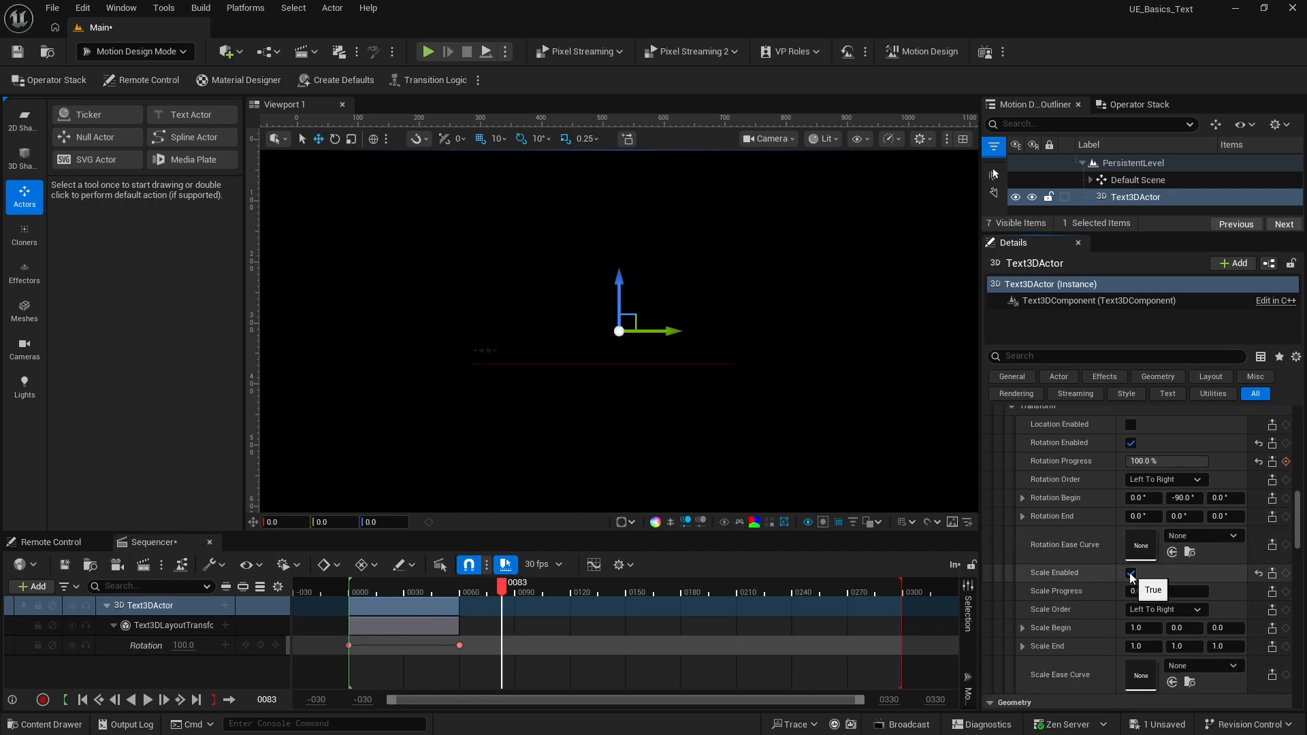
click(350, 593)
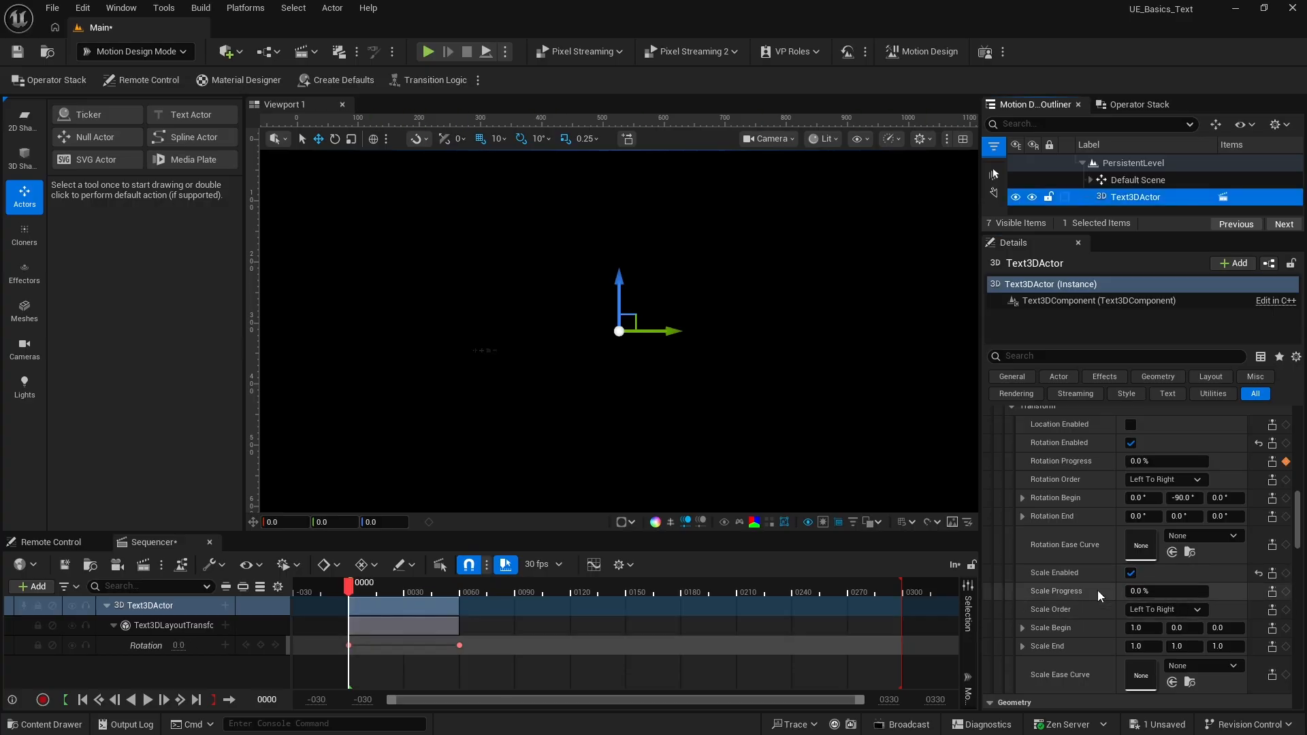
click(1286, 591)
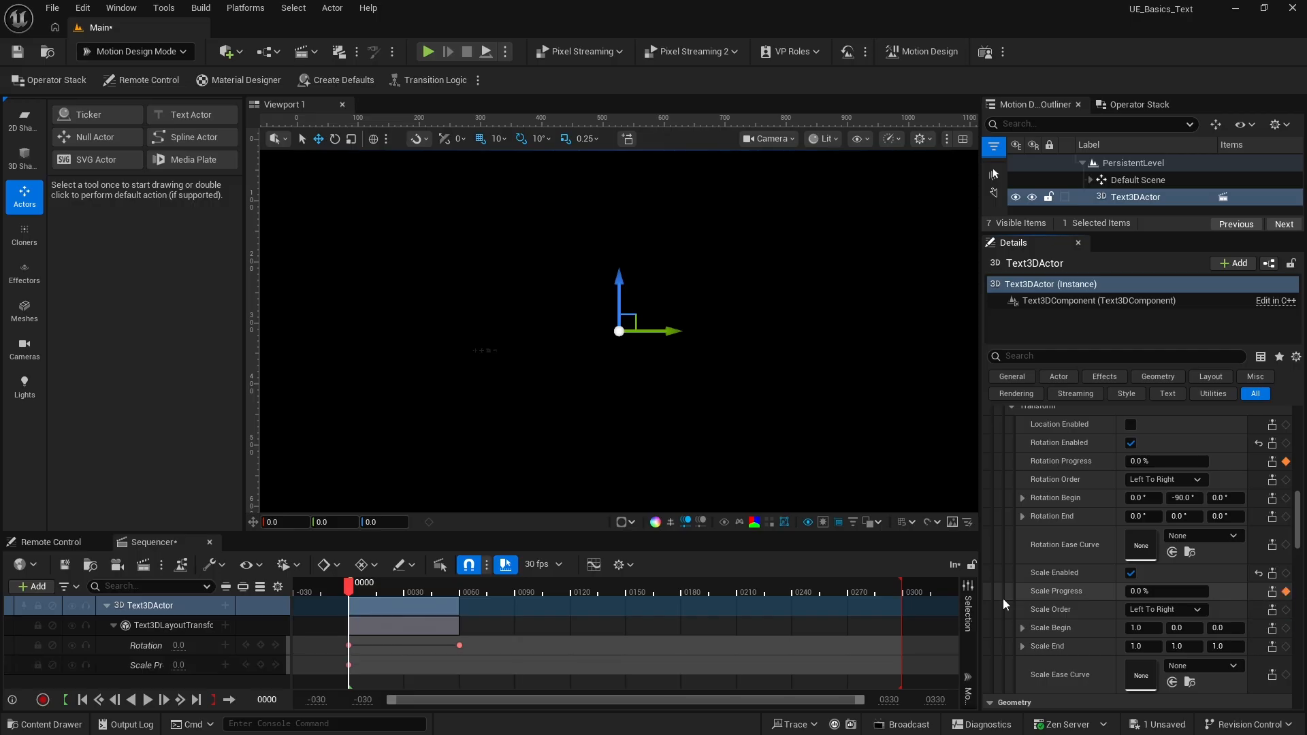
Keyframe the transform effect's scale progress at 100% on frame 60.
click(275, 644)
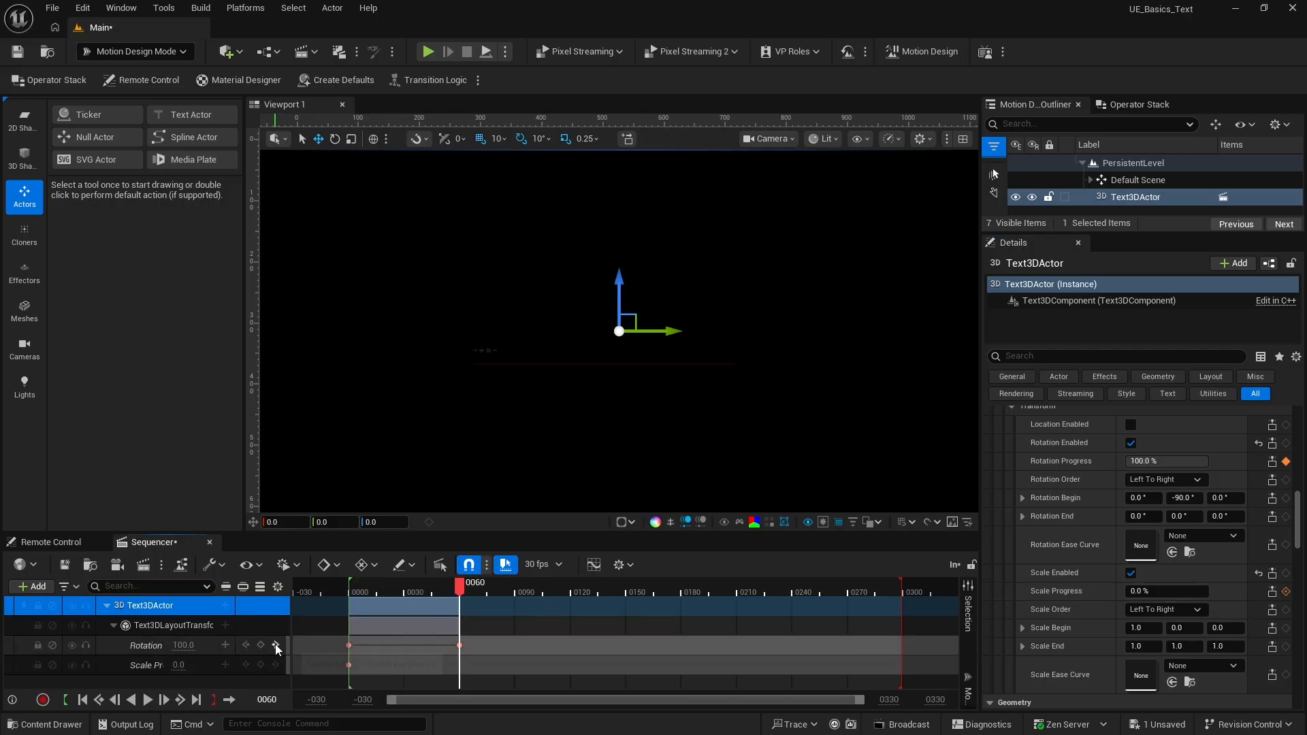
click(1161, 591)
text(100)
key(Return)
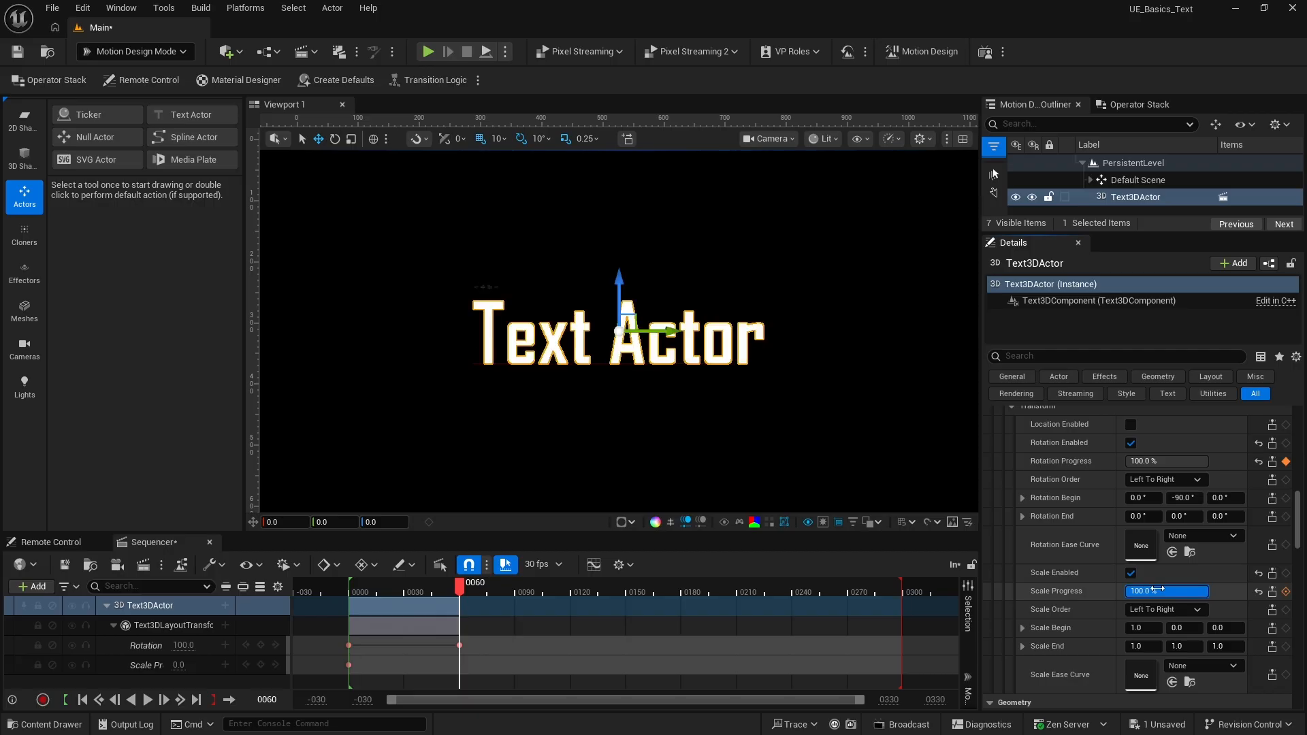
click(1286, 591)
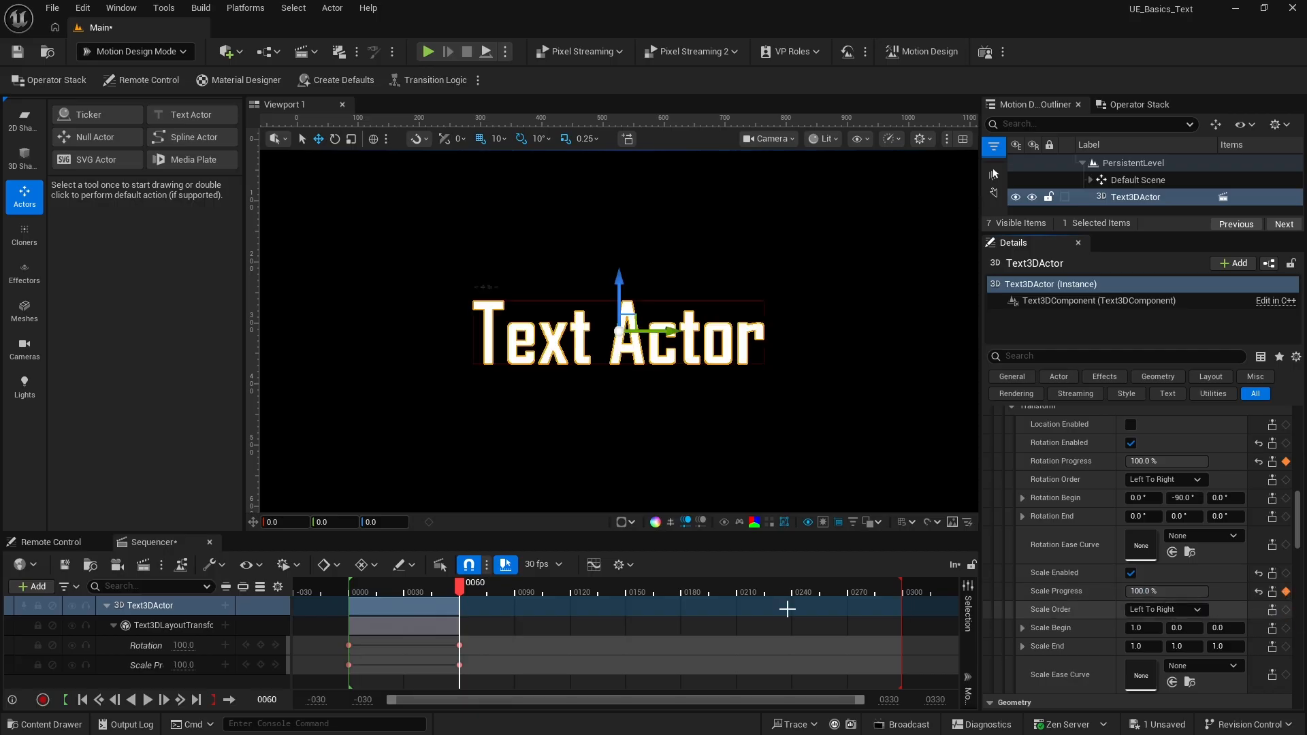
Play the combined rotation and scale animation from the first frame, reviewing it with the Jiggle1 ease curve on both properties.
key(Up)
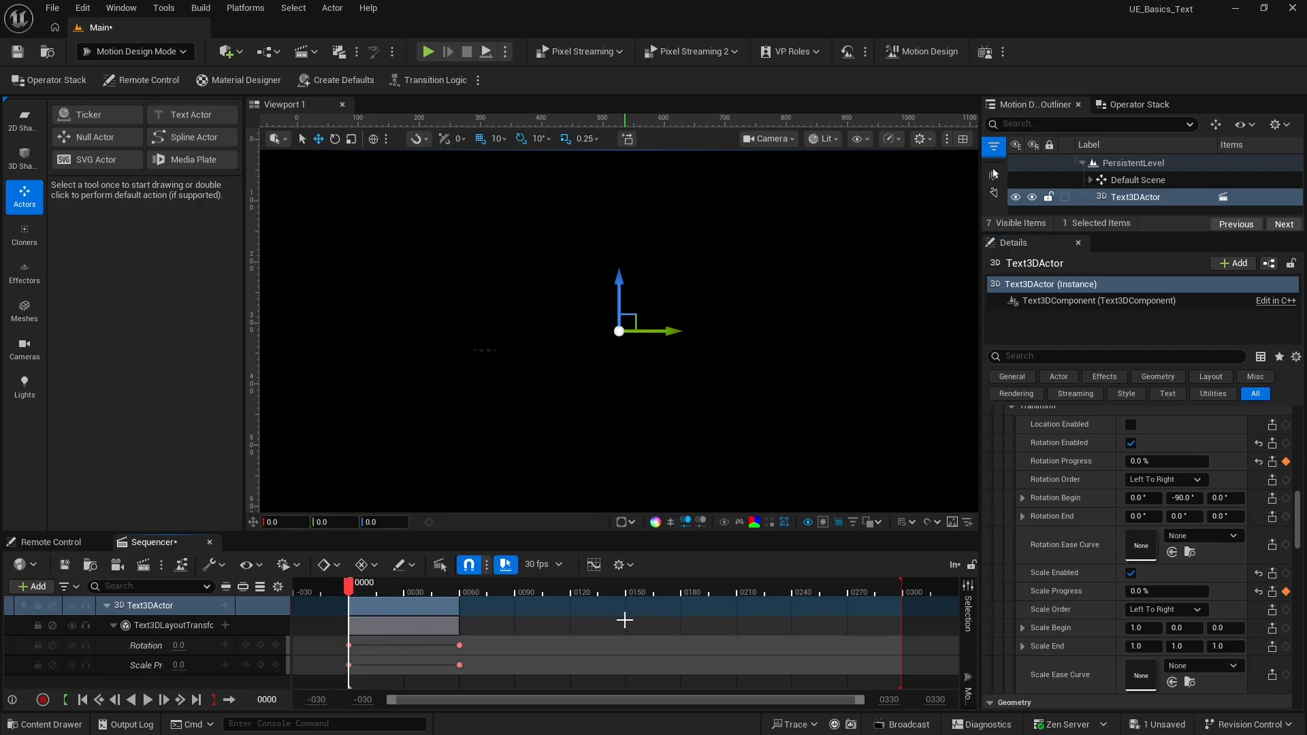
key(space)
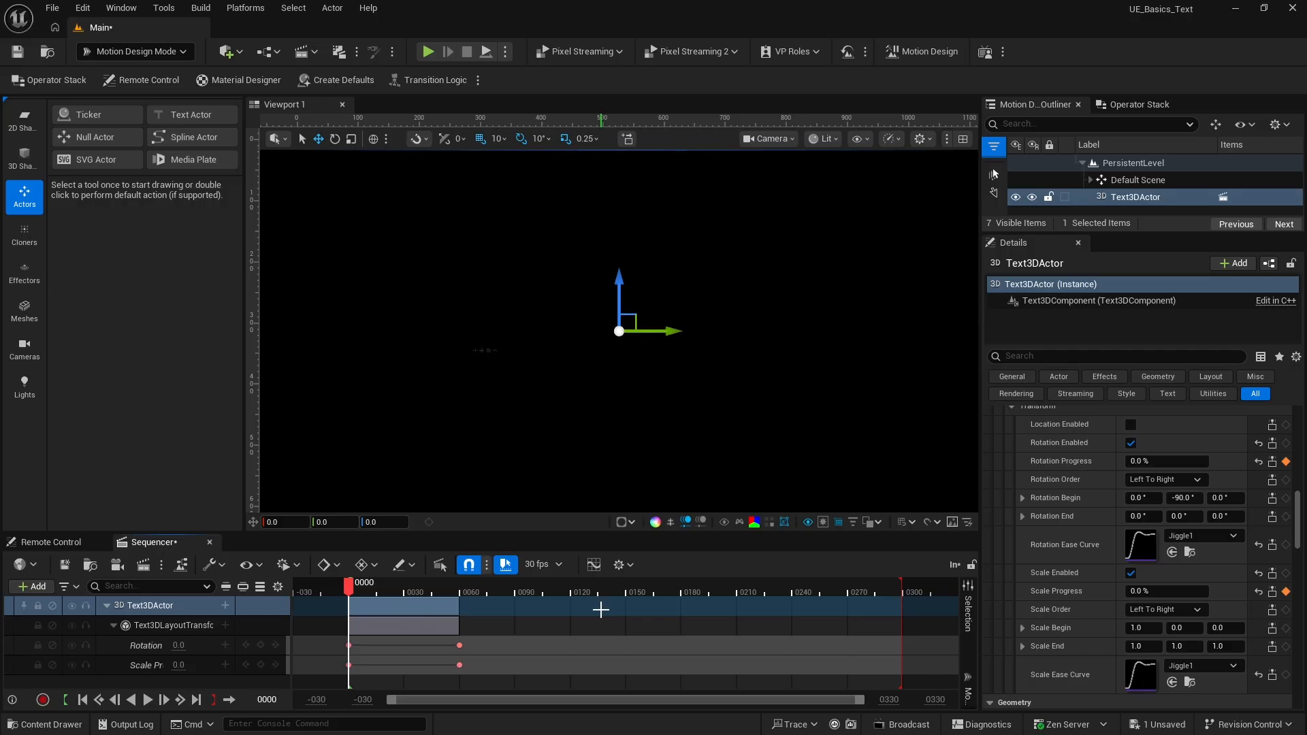
key(space)
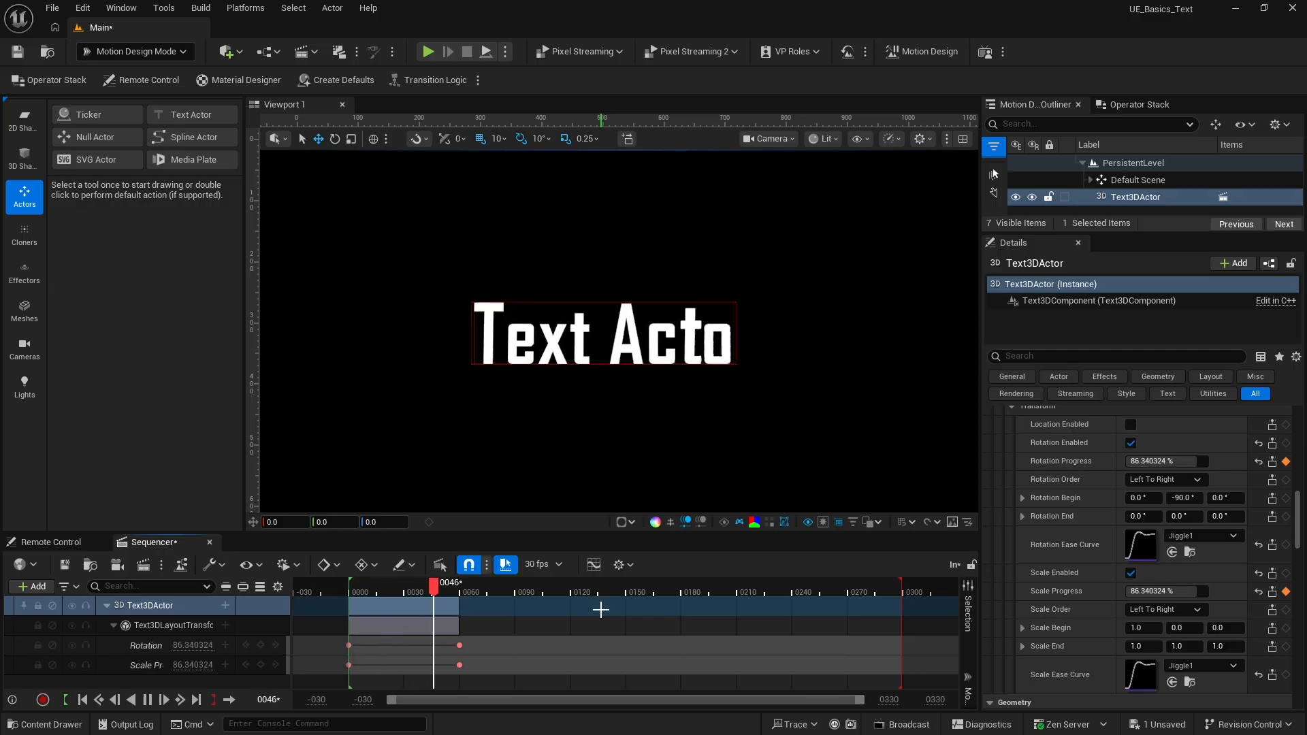
key(space)
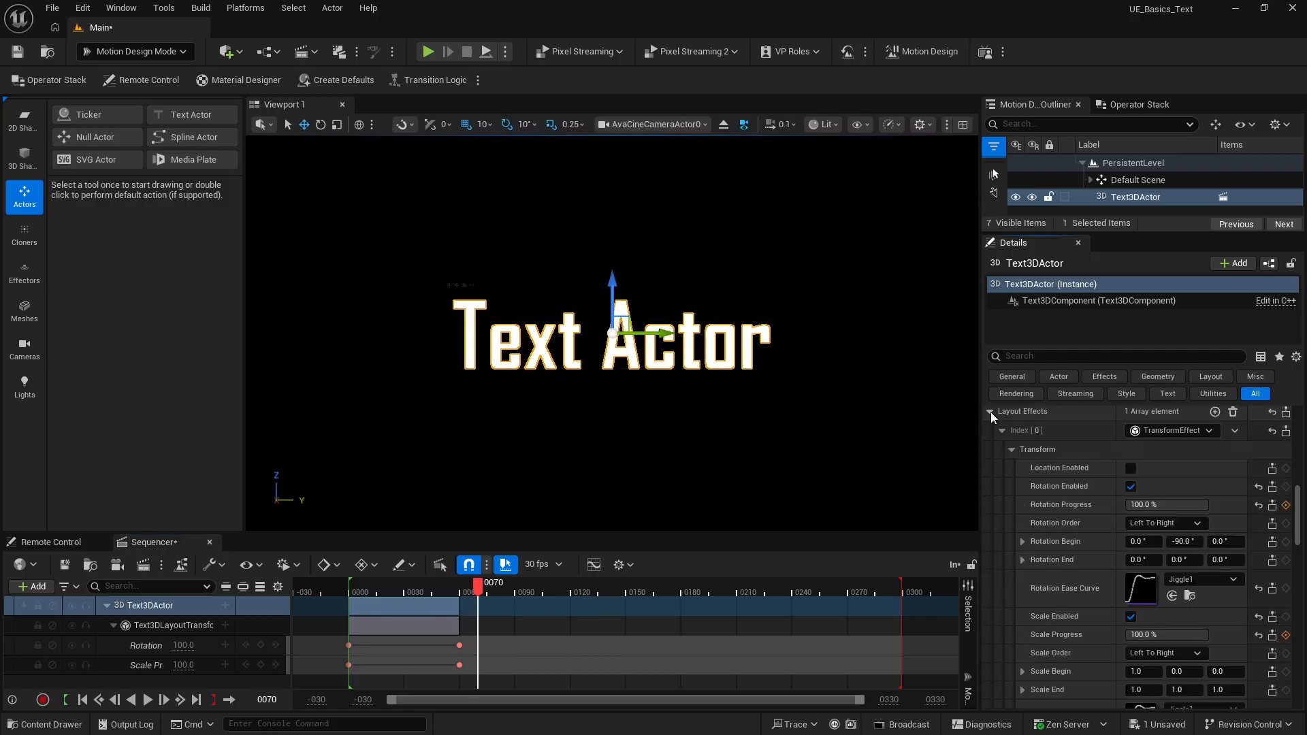
Collapse the layout effects and switch the viewport from the cine camera to a Perspective view showing the text at an angle.
click(990, 411)
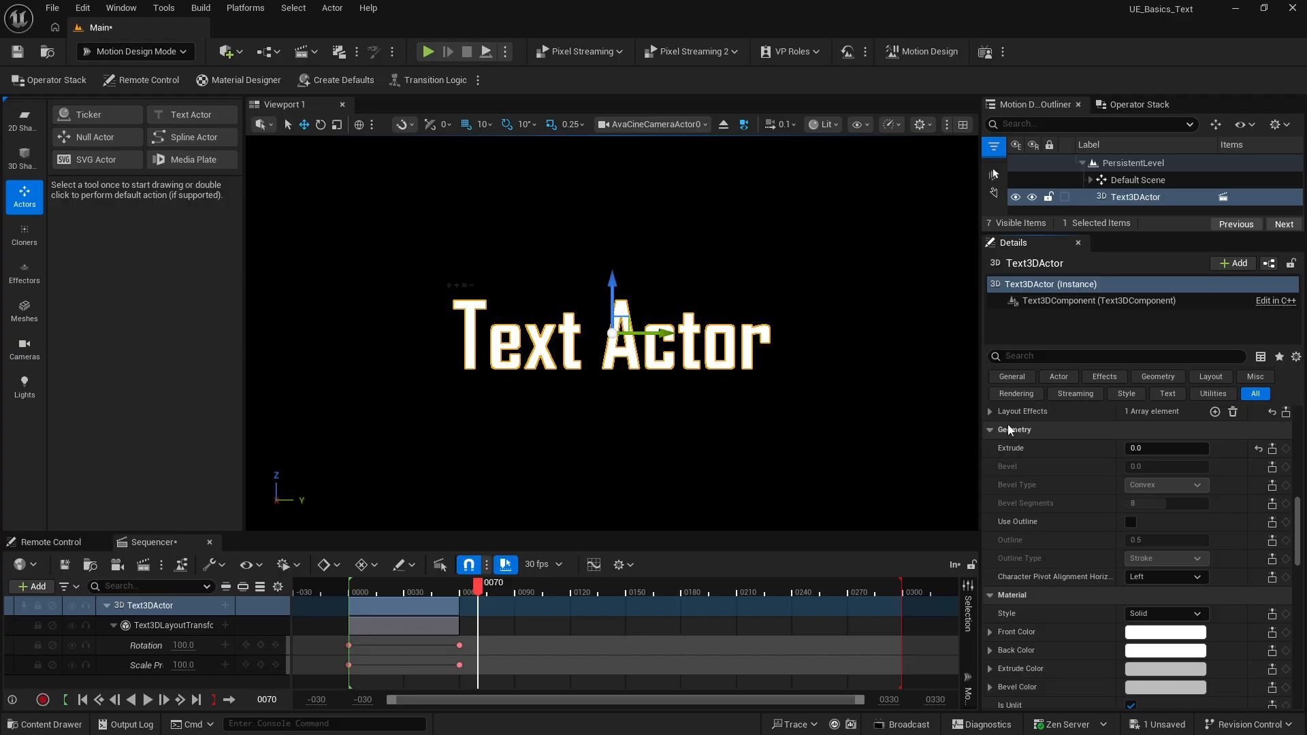
click(664, 125)
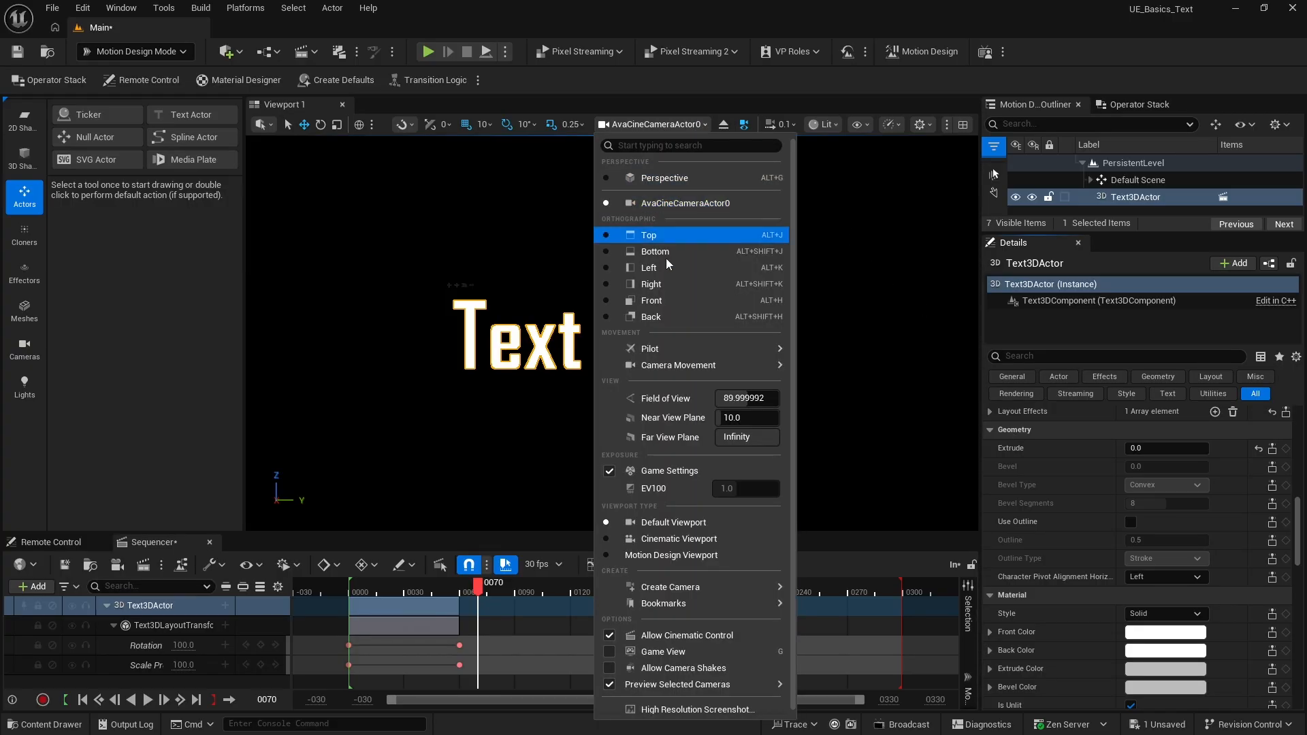
click(666, 523)
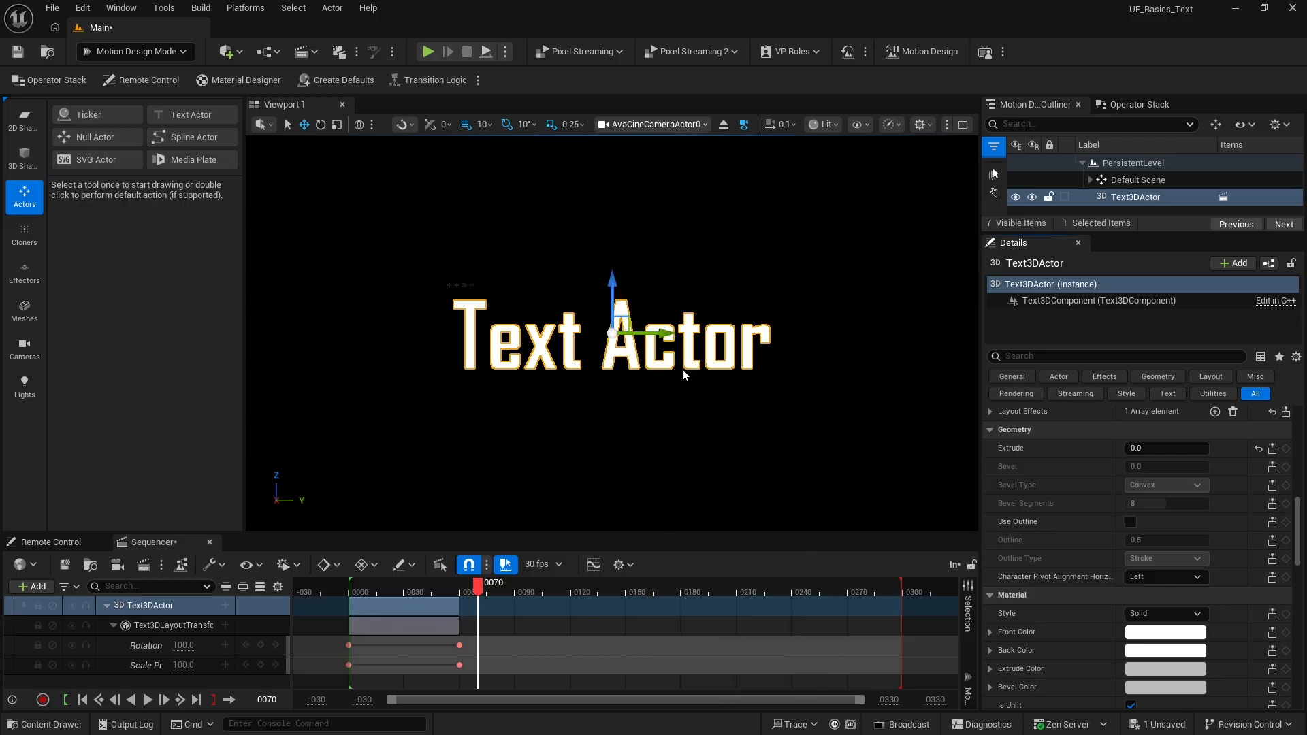
click(724, 126)
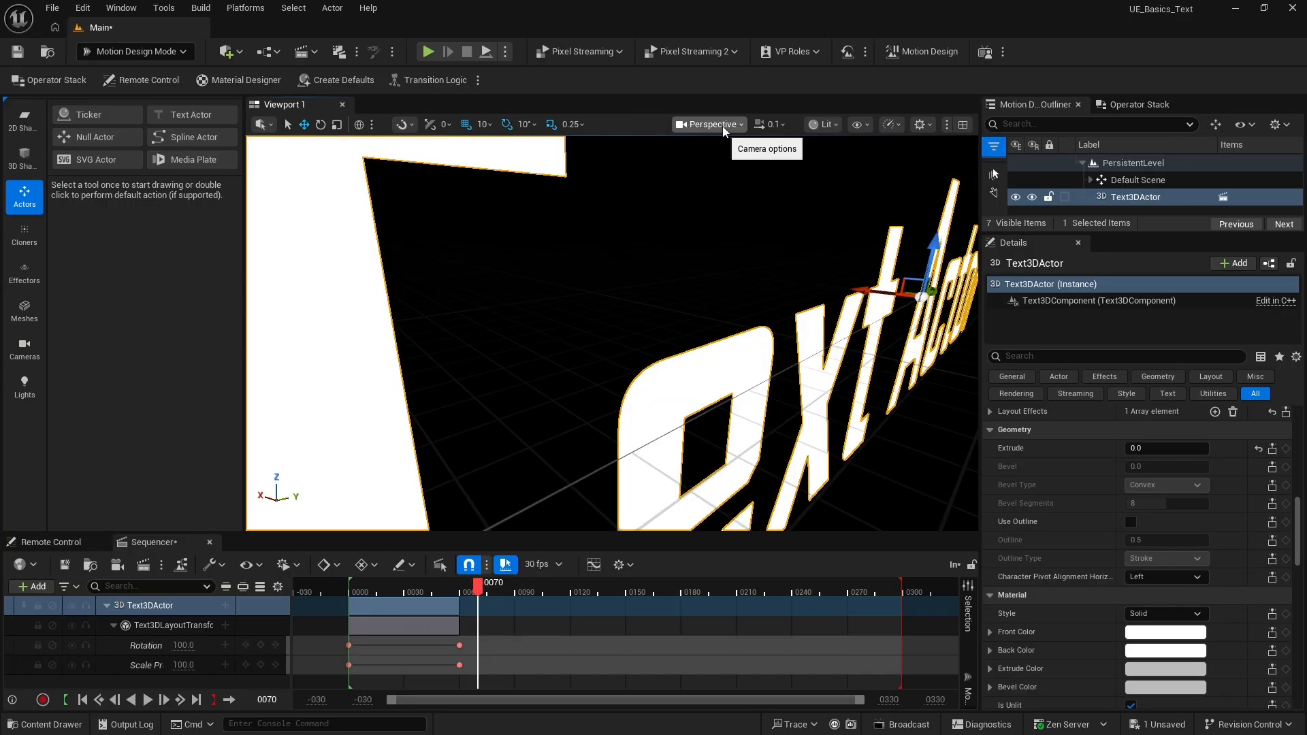
key(s)
right_drag(764, 253, 764, 258)
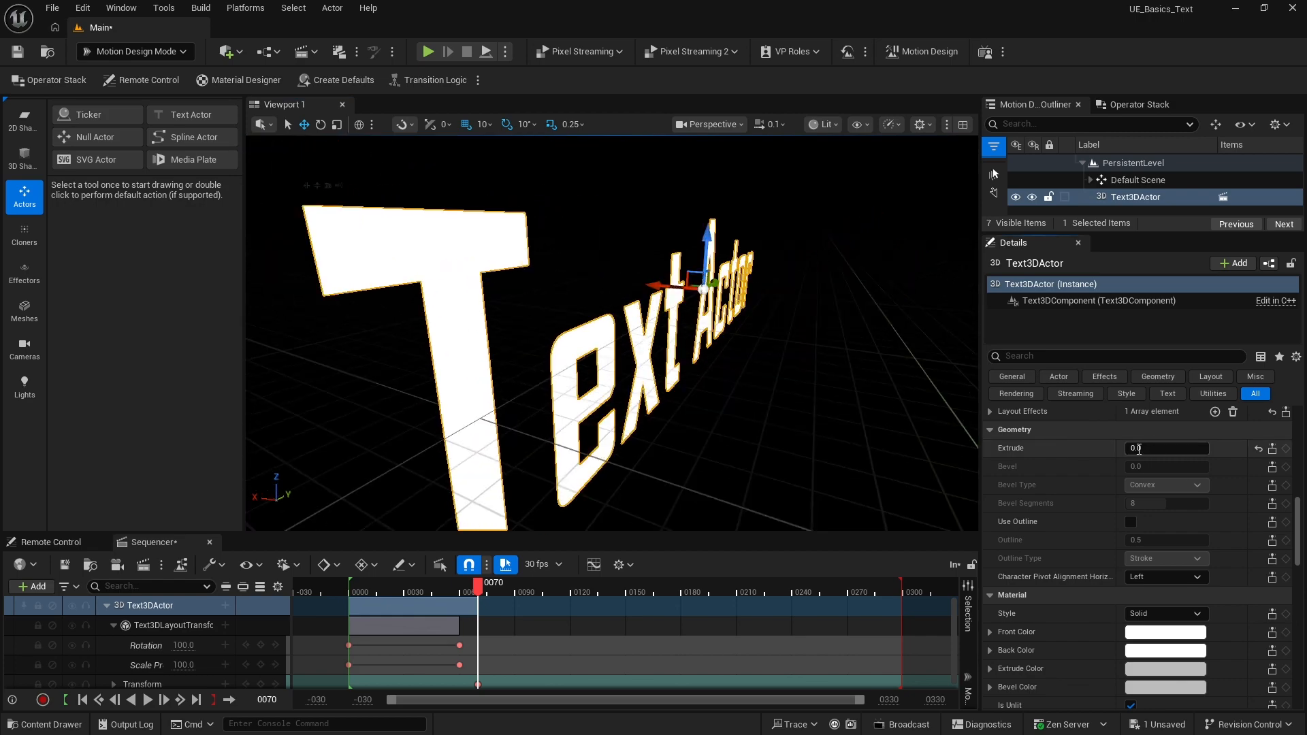
Set the text's extrude depth to 20.
click(1138, 448)
text(20)
key(Return)
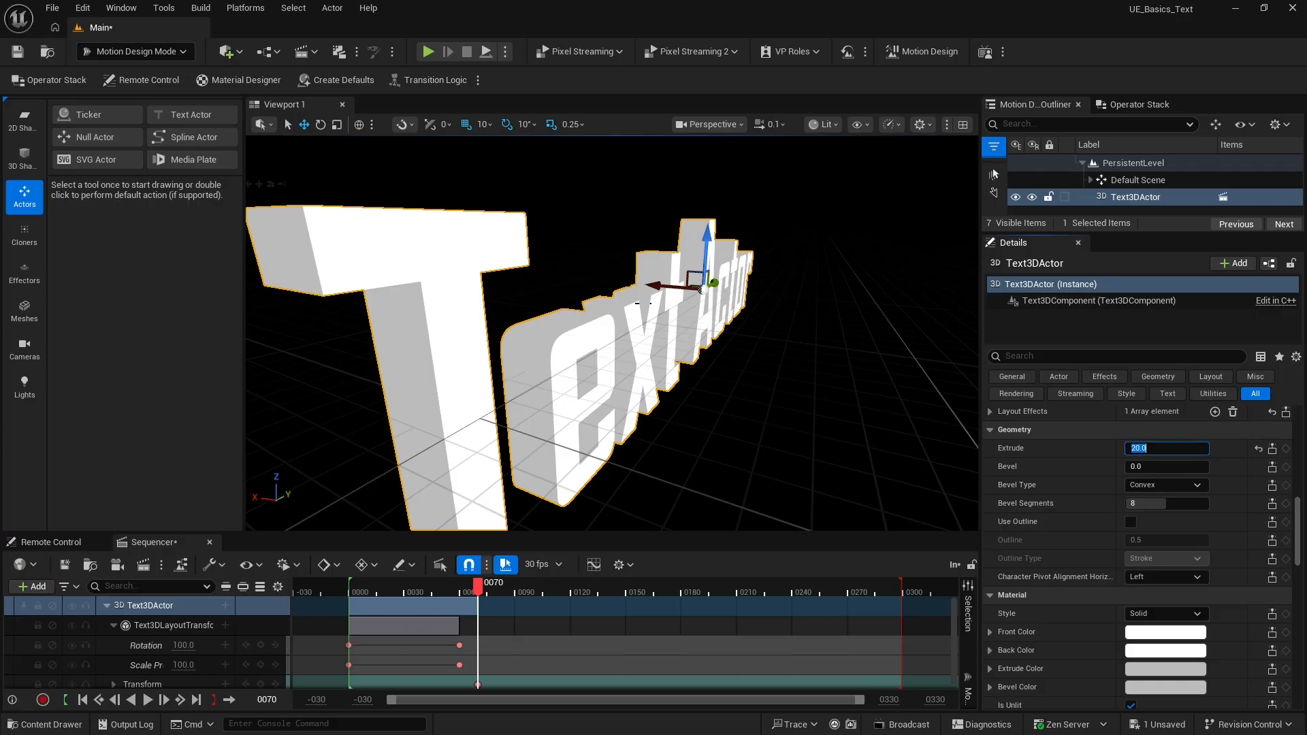
Turn off the text material's Is Unlit option and darken its bevel color to the grey 4F4F4F.
scroll(1075, 536, down, 3)
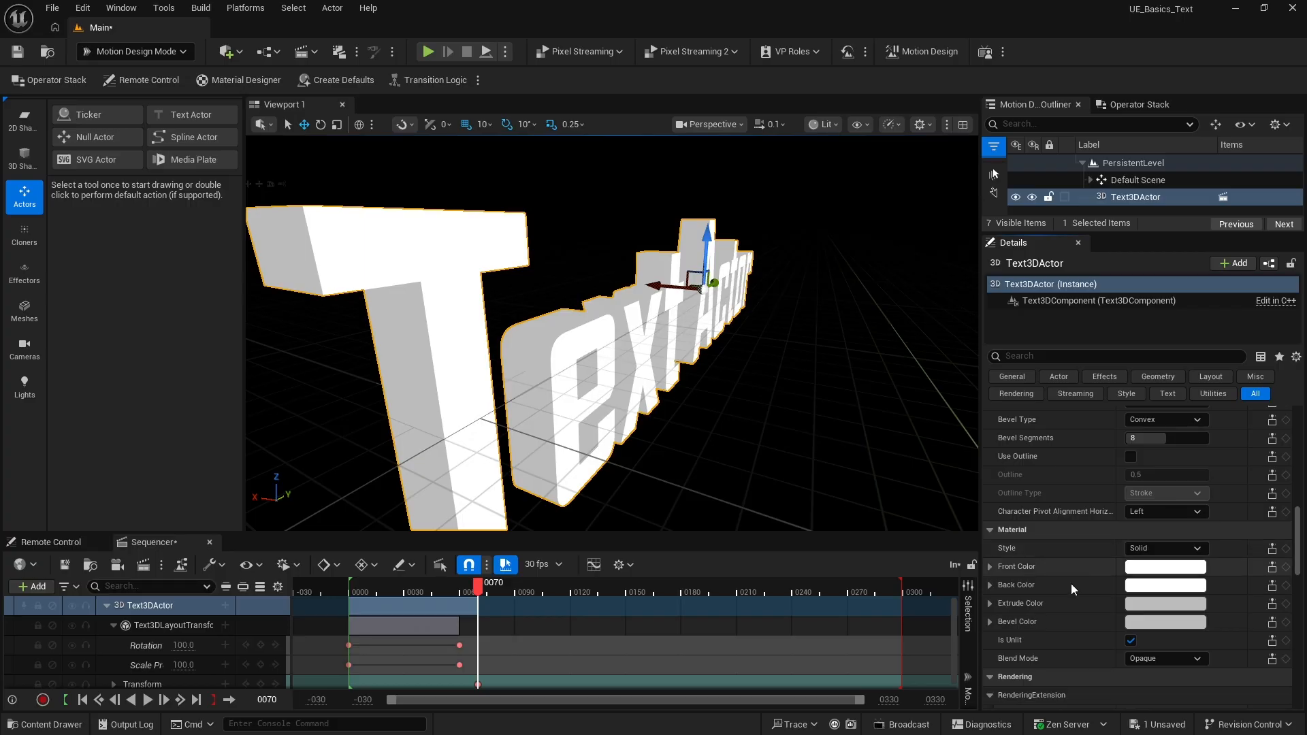
click(1130, 640)
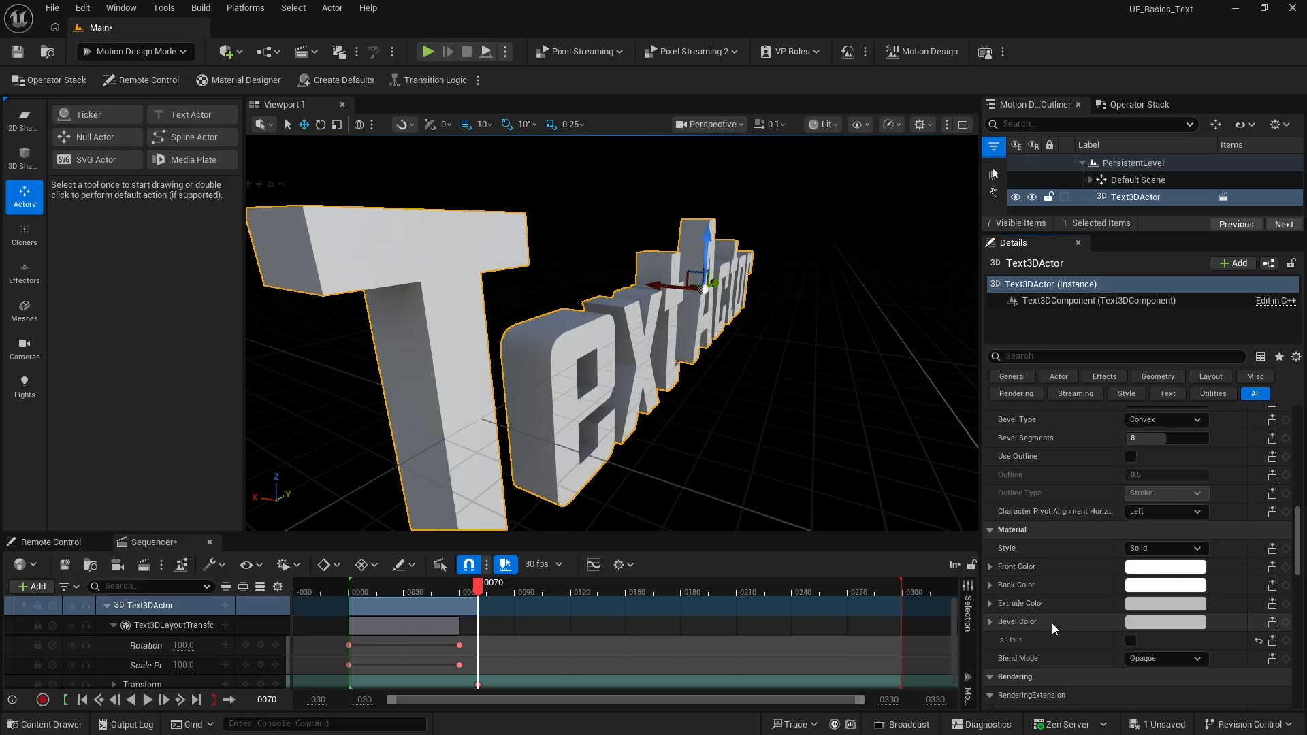
click(1155, 628)
mouse_move(1043, 484)
mouse_down()
mouse_move(1046, 514)
mouse_move(1047, 500)
mouse_up()
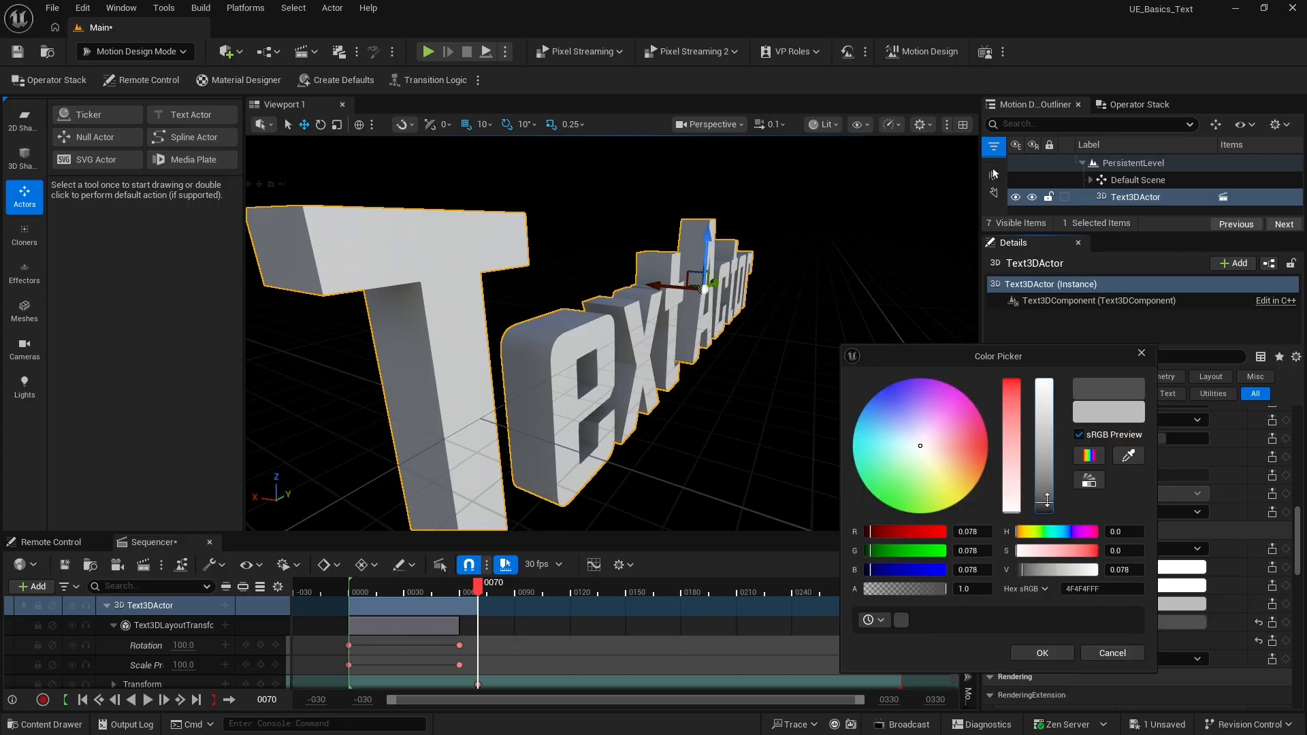
click(1050, 652)
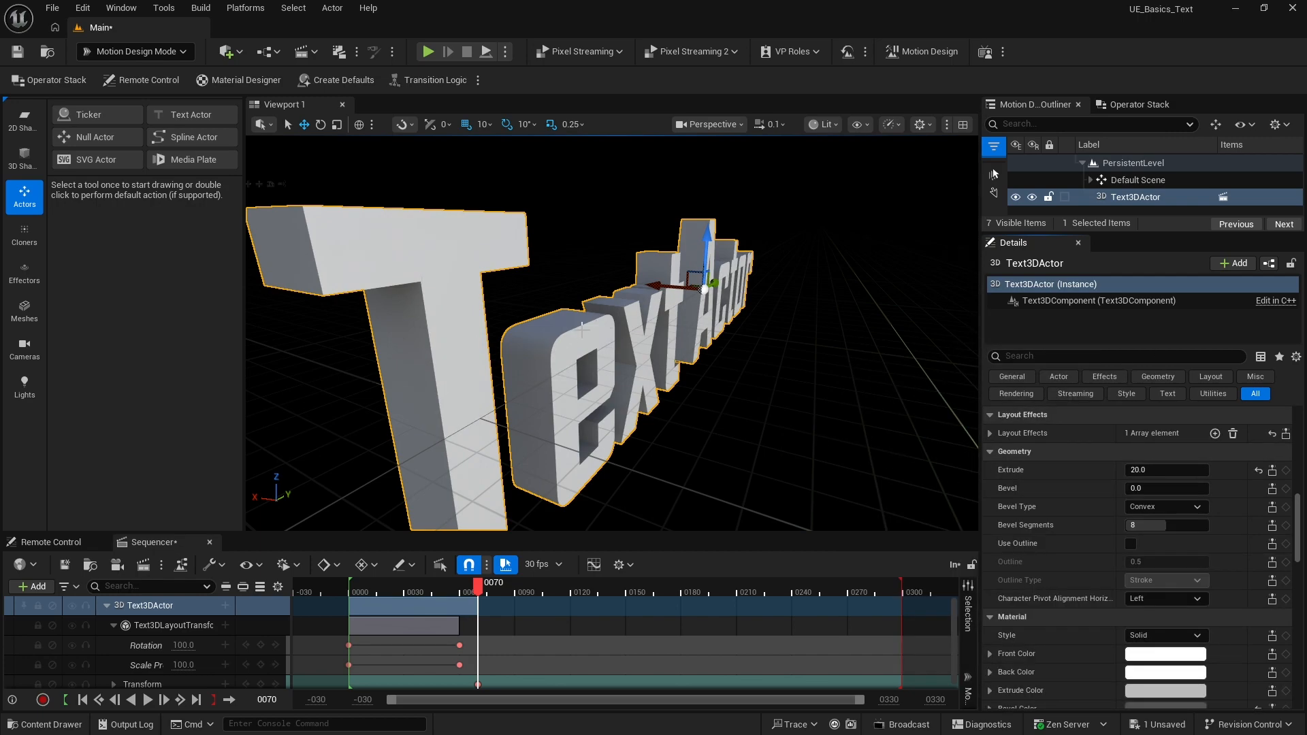
Set the text geometry's bevel to 2.
click(1136, 489)
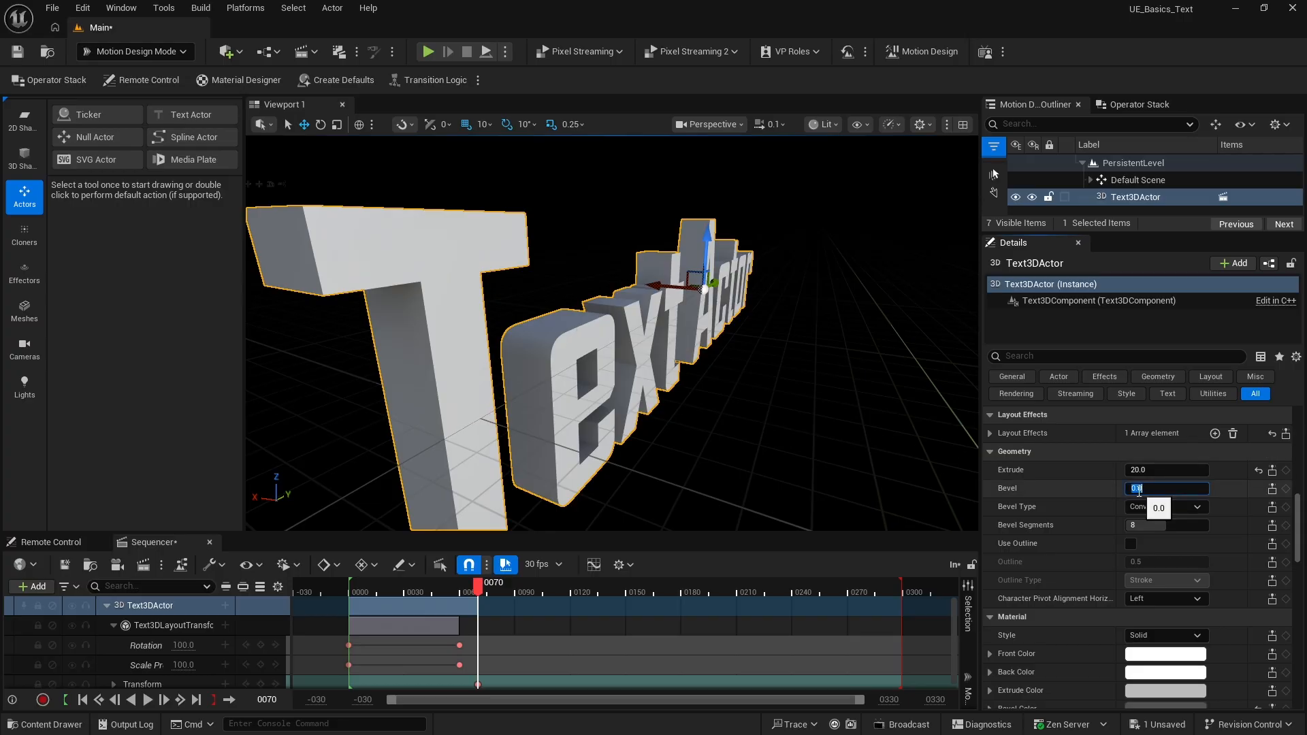
text(2)
key(Return)
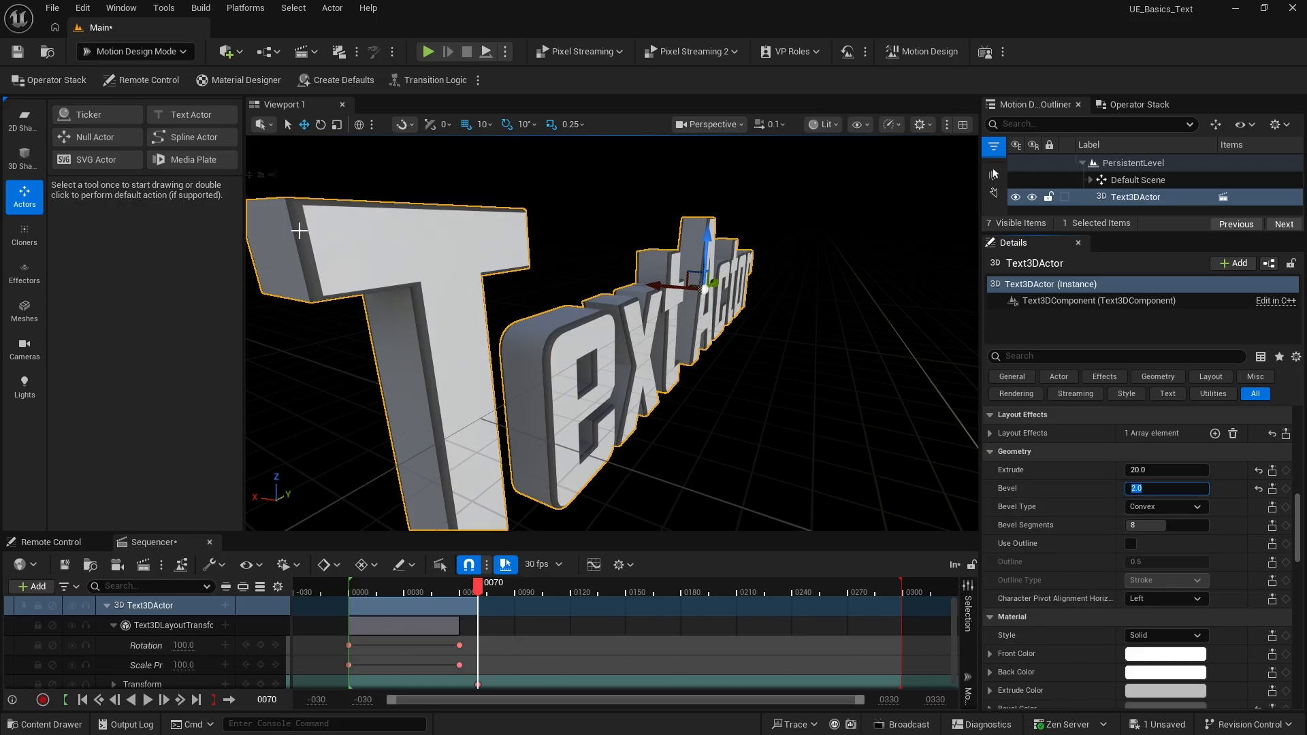
Try the Concave, Linear and Half Circle bevel types on the letters, looking closely at the edges.
scroll(295, 235, up, 8)
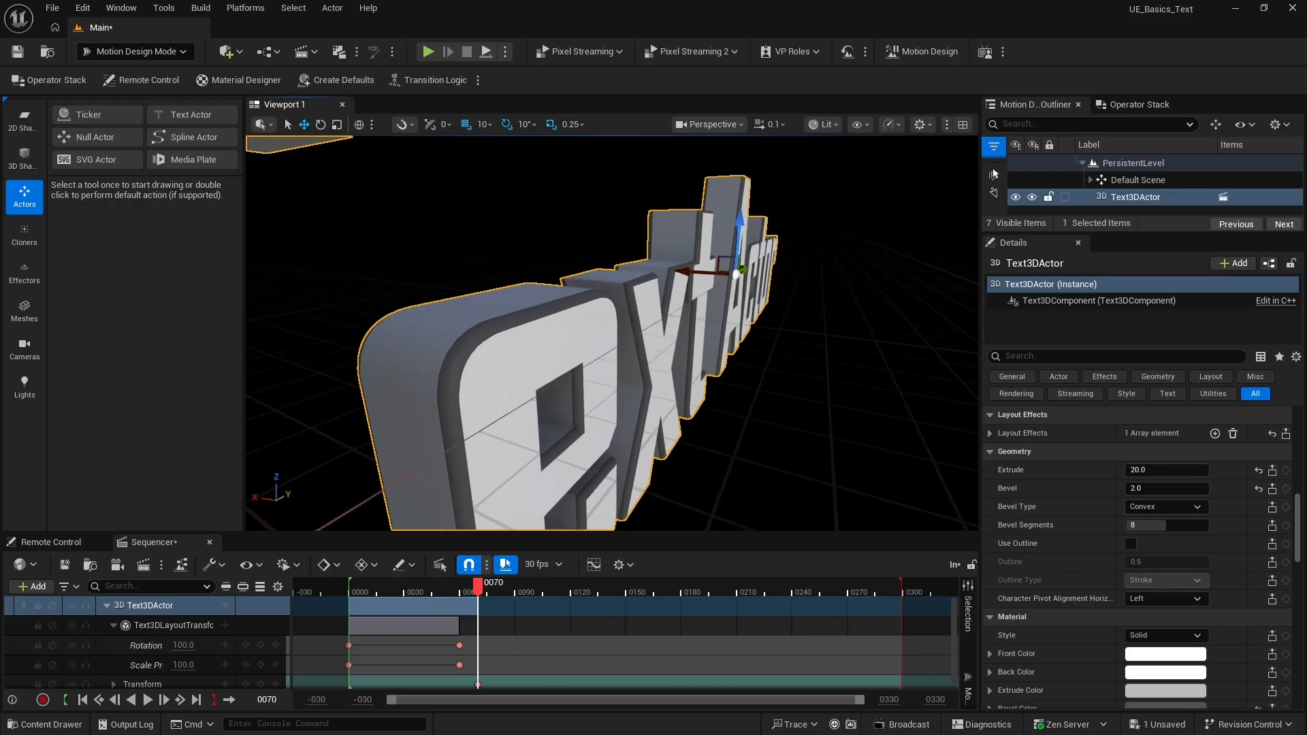
middle_drag(992, 174, 993, 175)
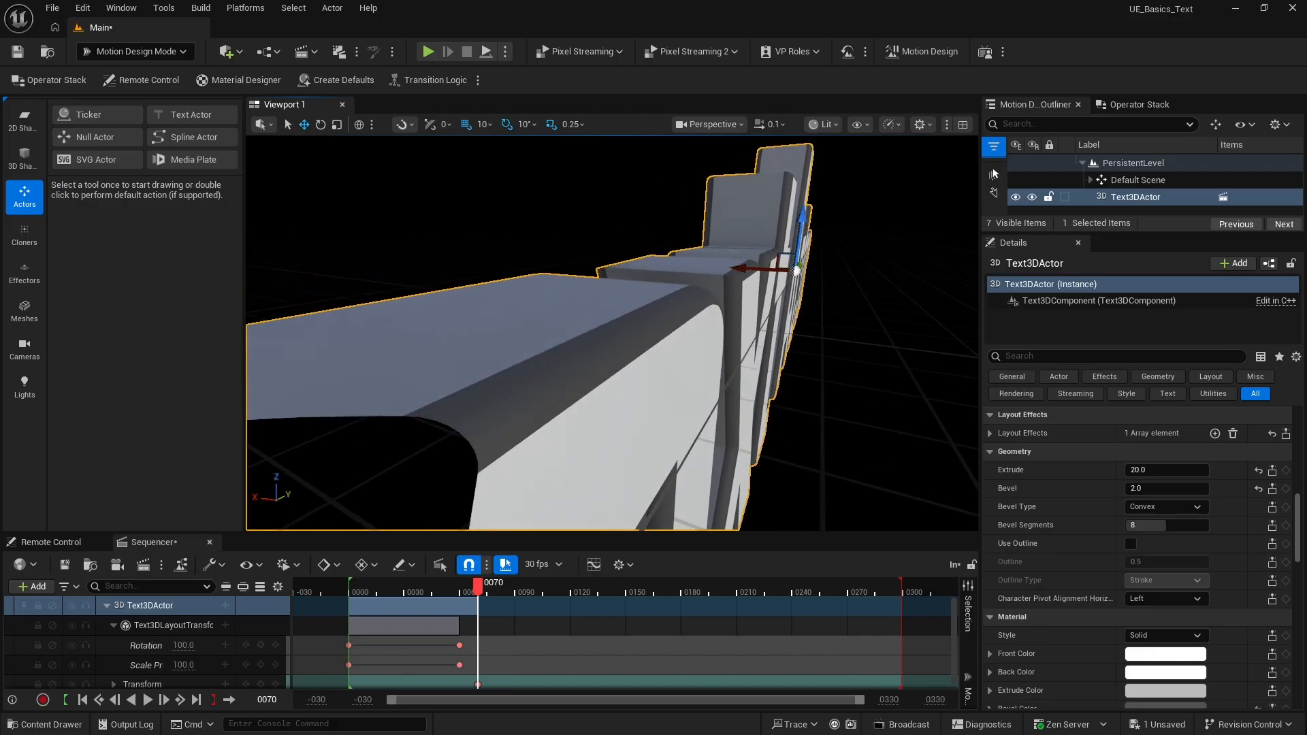
click(1162, 507)
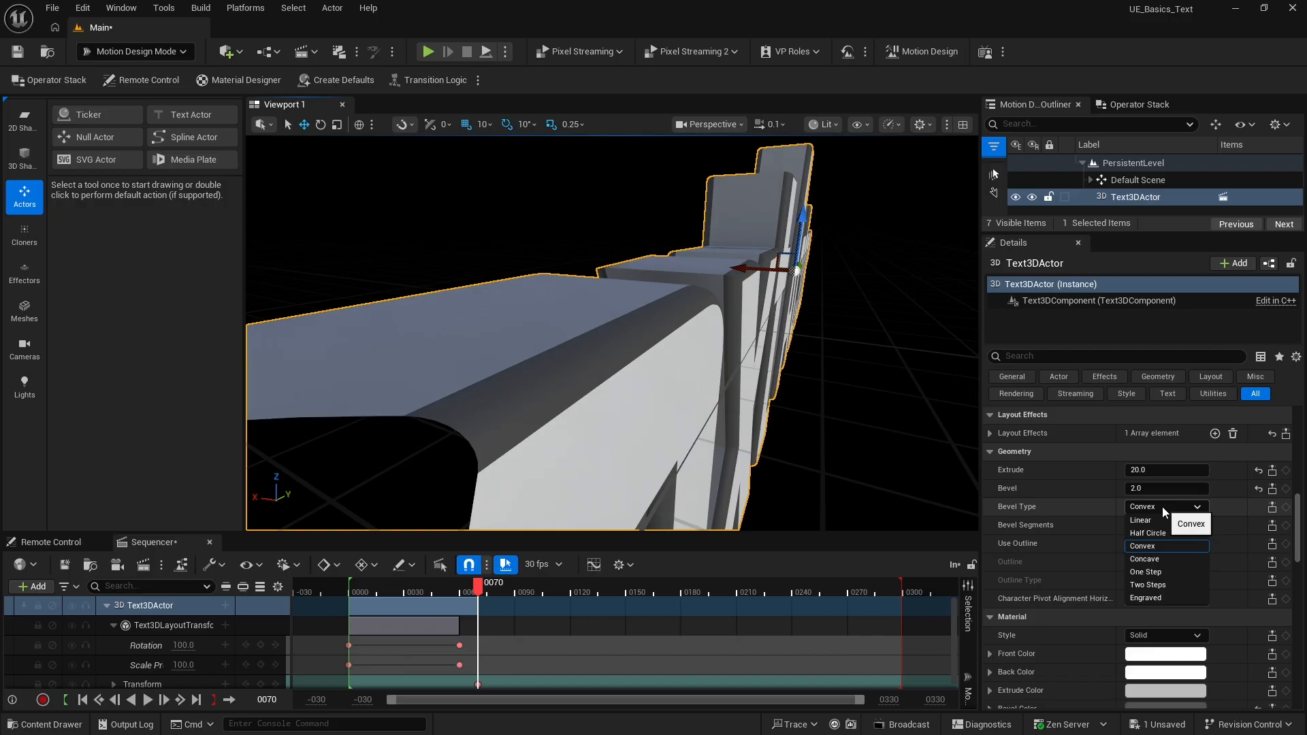
click(1163, 560)
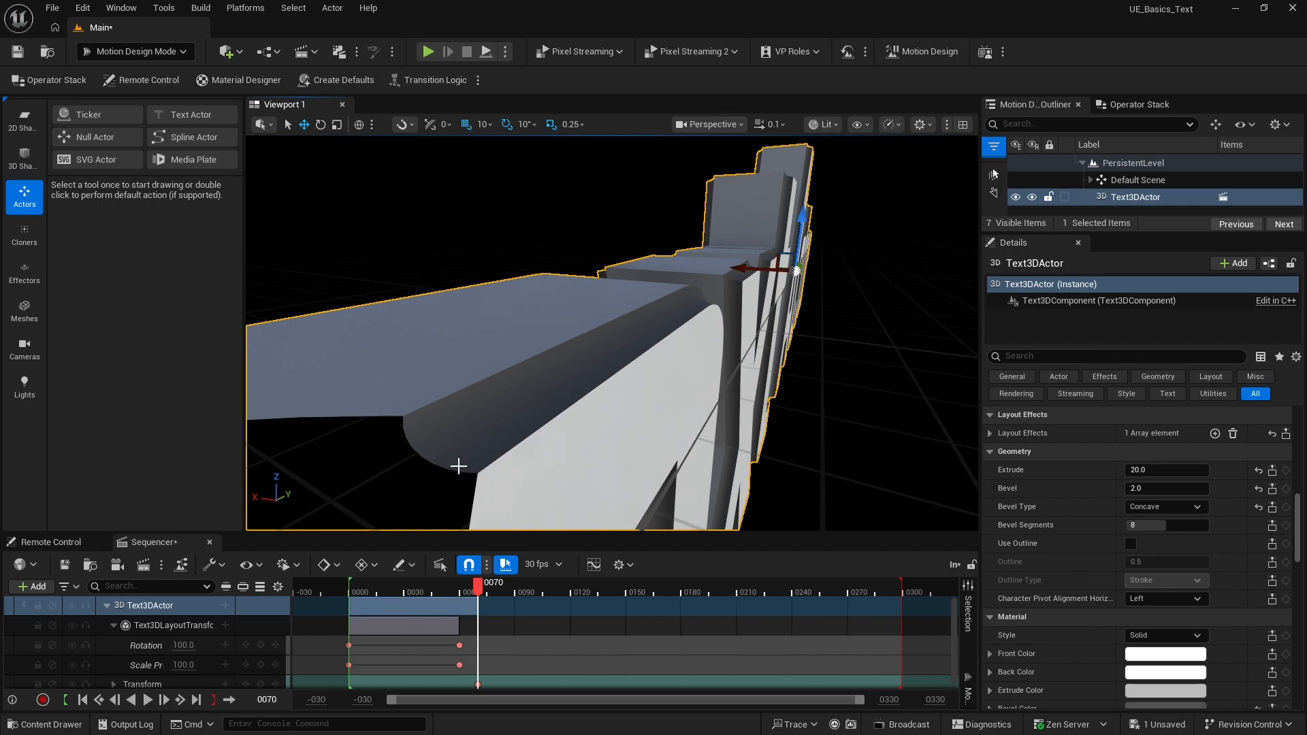
click(1164, 505)
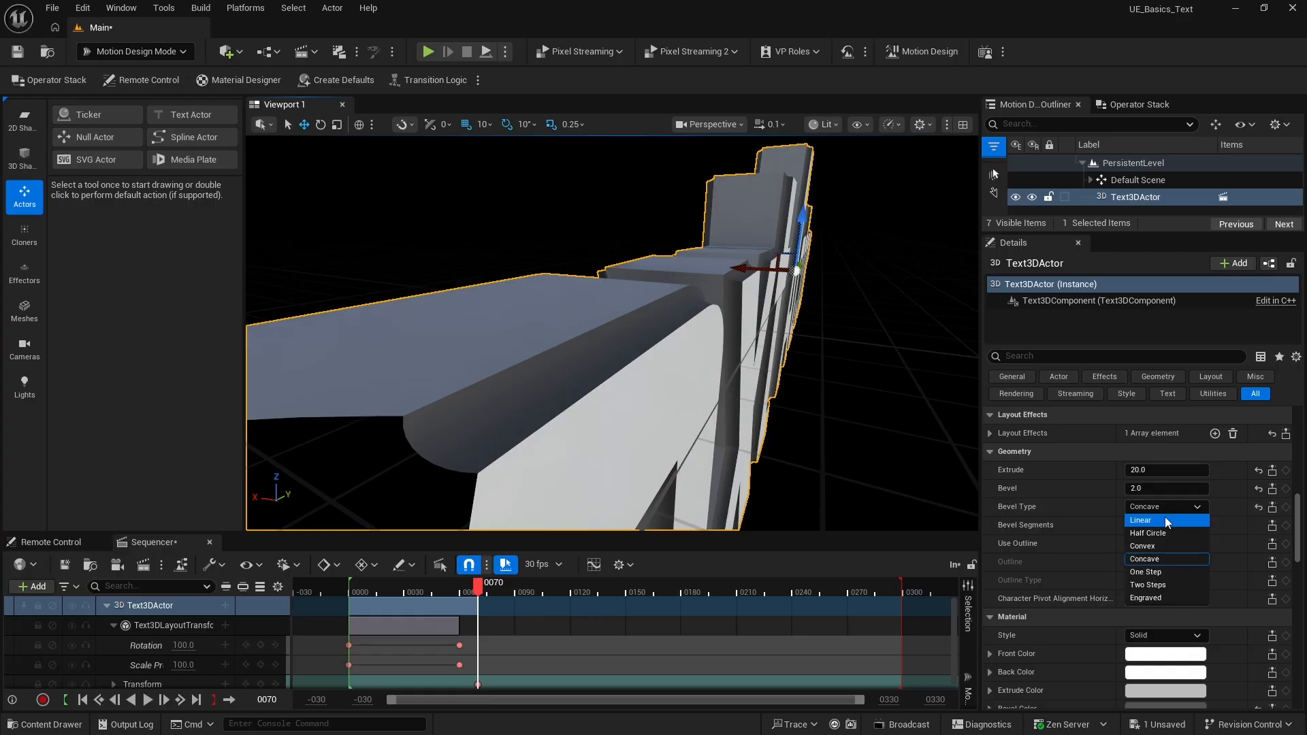
click(1166, 519)
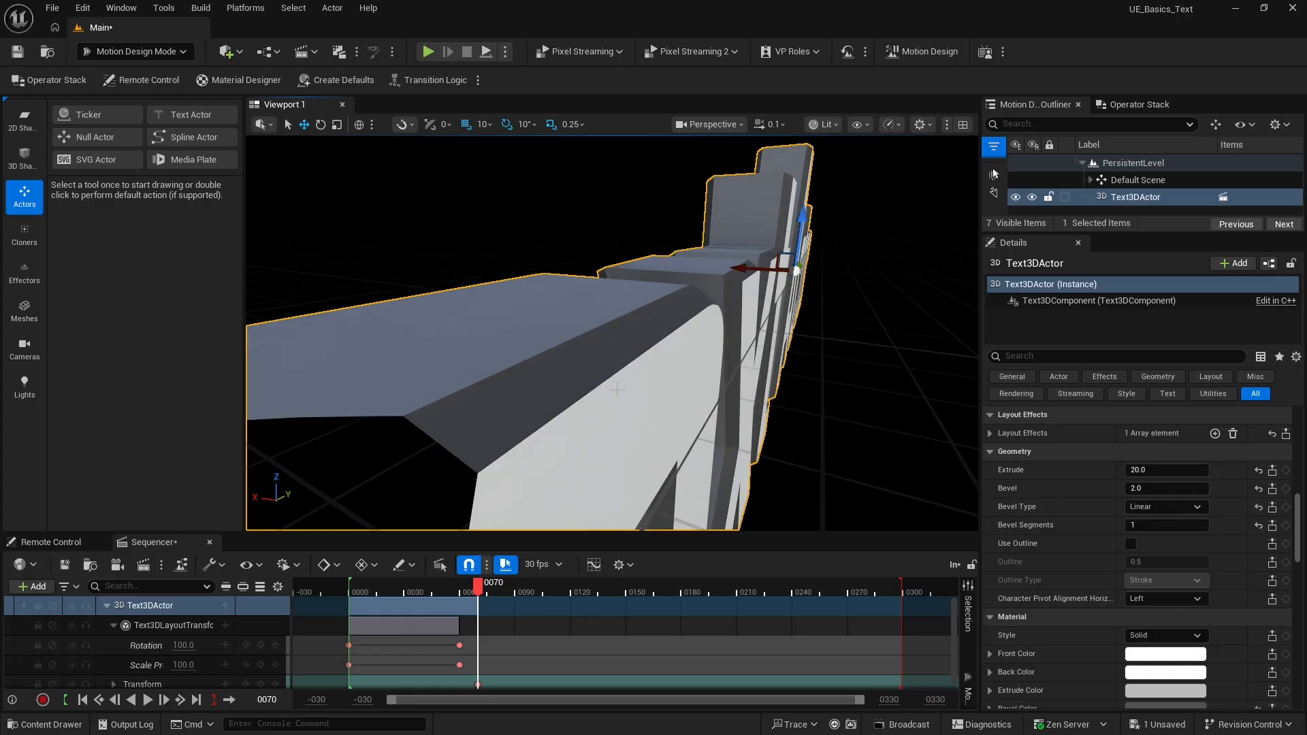
click(1167, 507)
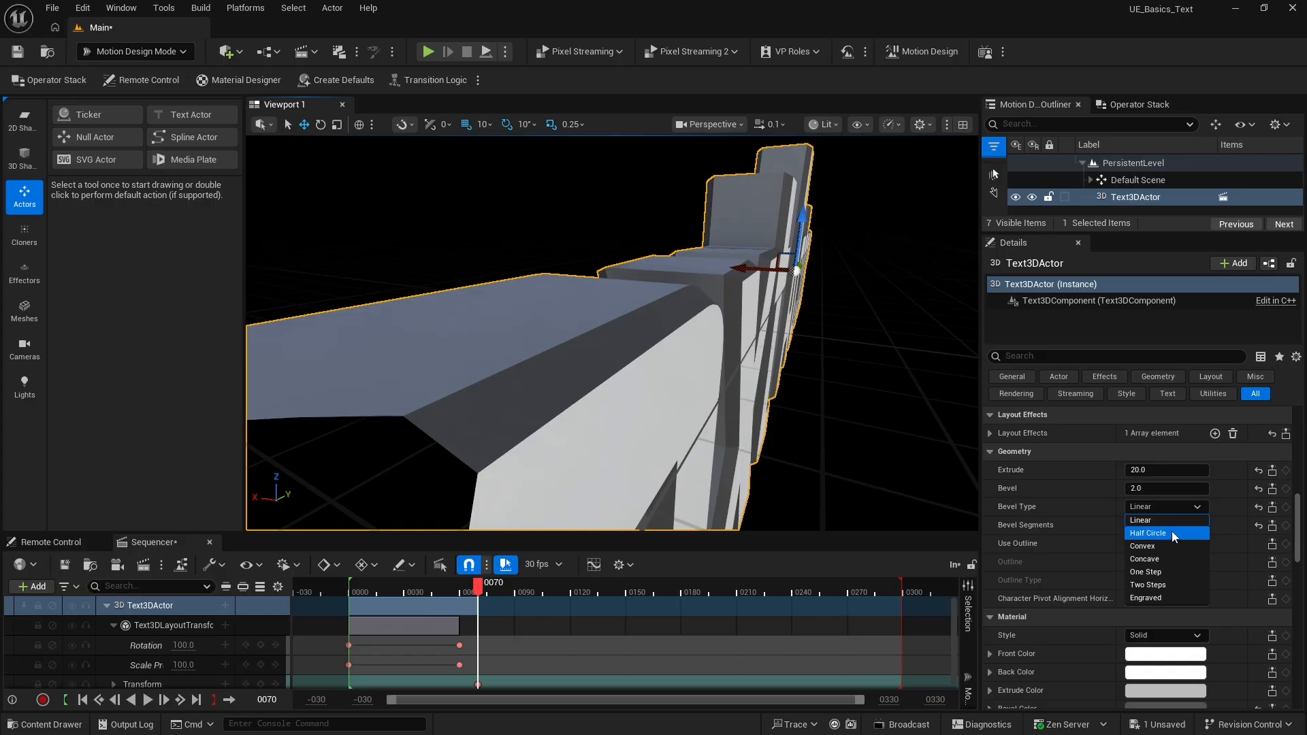
click(1172, 534)
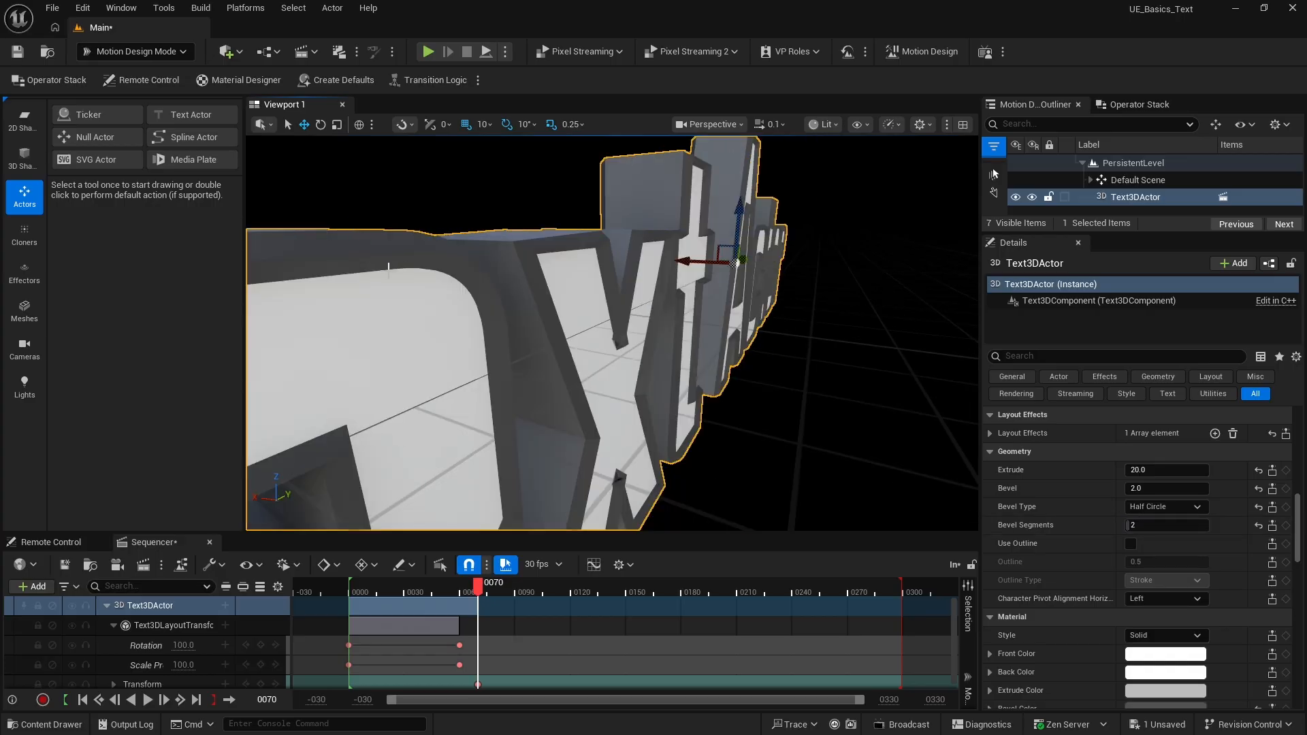
Try the One Step, Two Steps and Engraved bevel types and inspect the letter edges from different angles.
click(1169, 507)
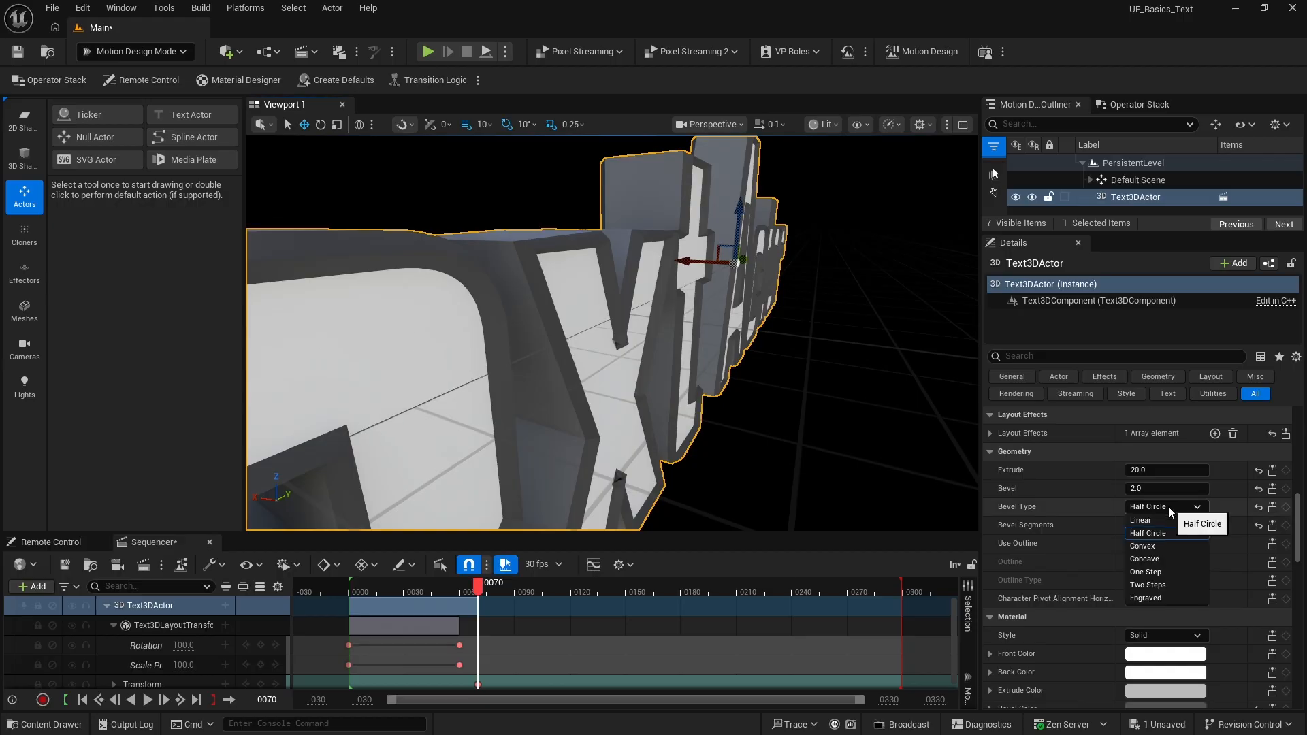
click(1167, 571)
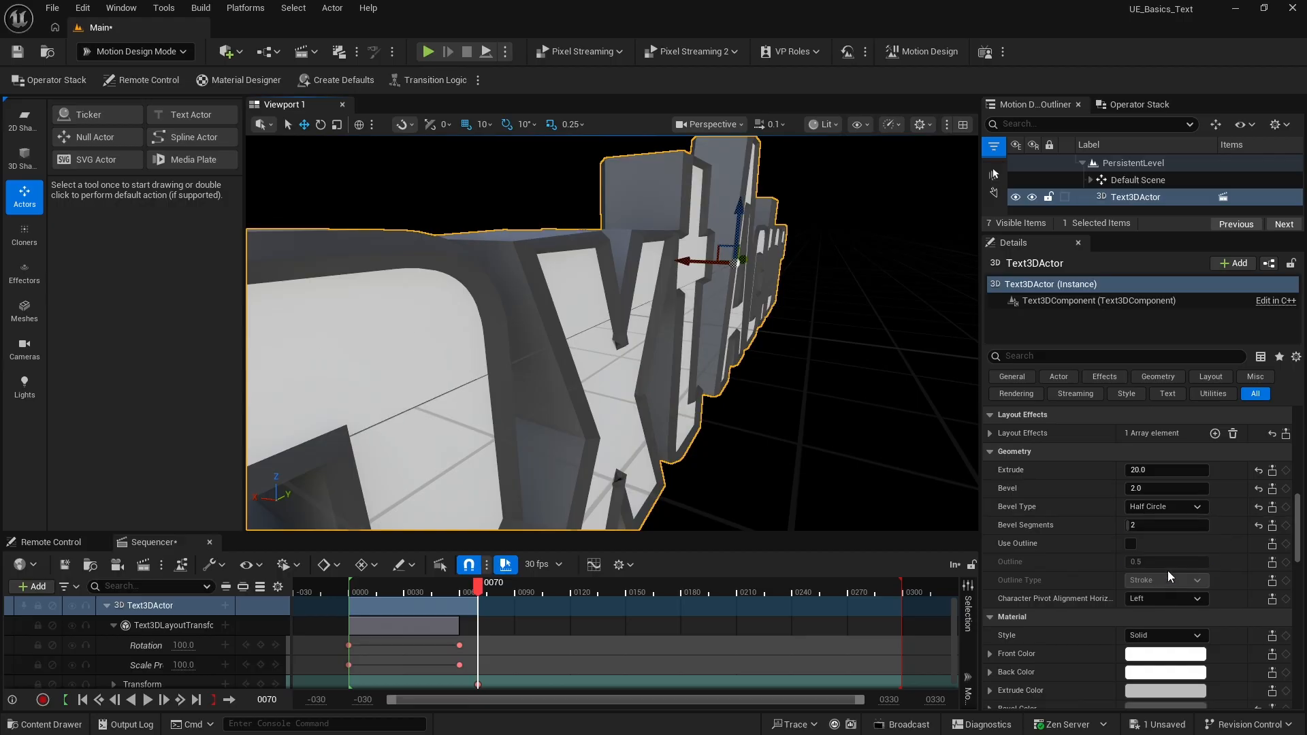
middle_drag(442, 327, 505, 300)
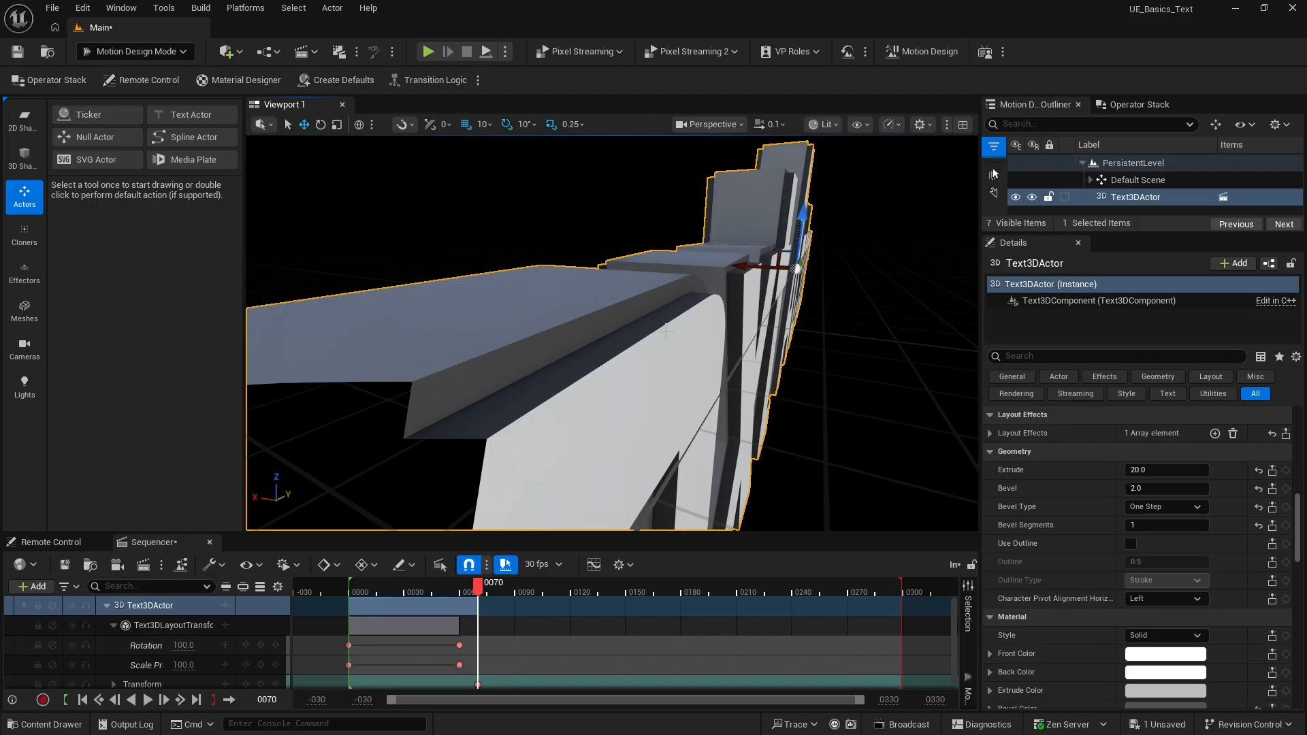
click(1163, 507)
click(1169, 586)
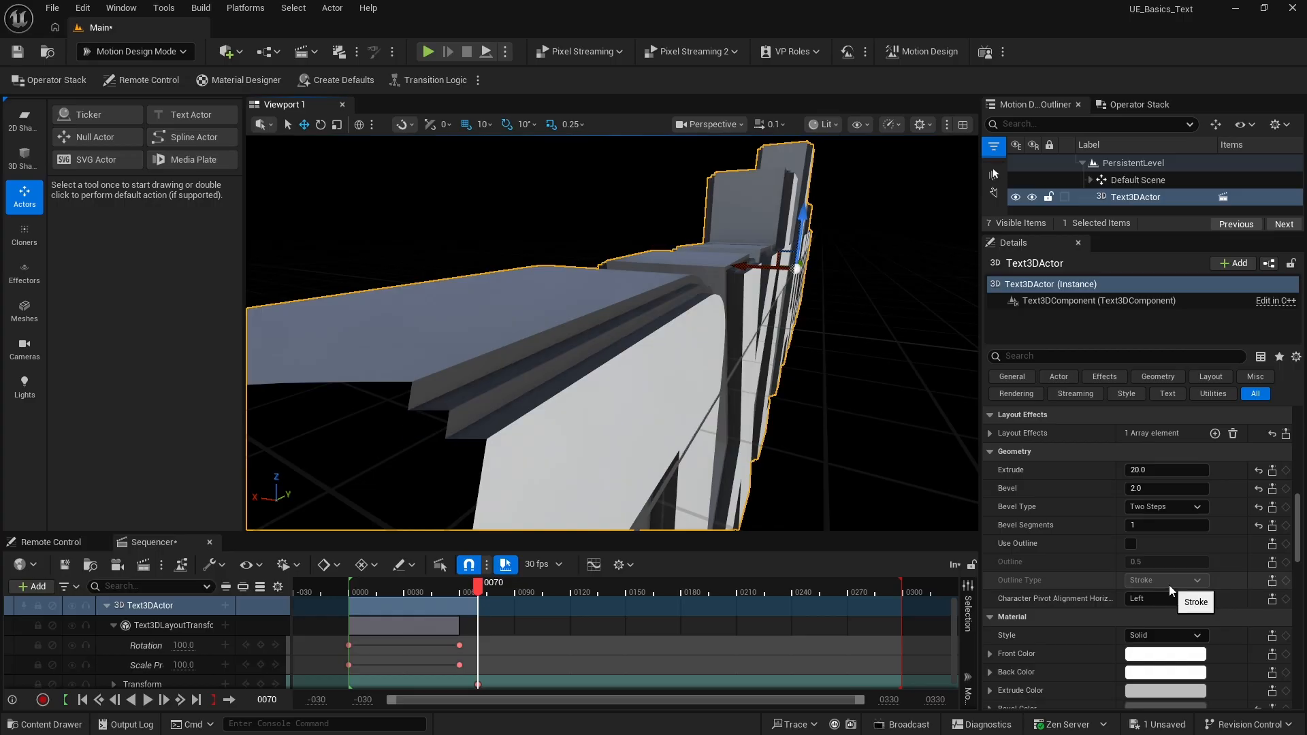
click(1163, 507)
click(1167, 598)
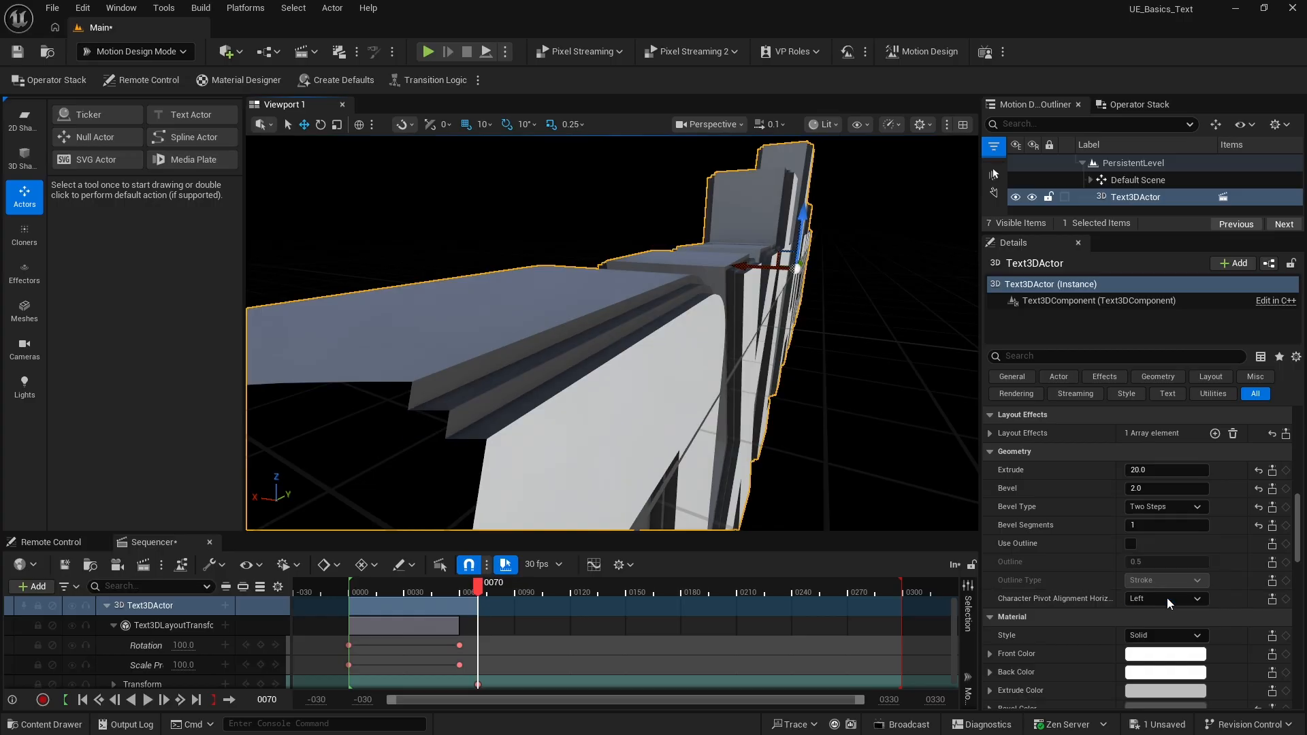
middle_drag(727, 322, 790, 382)
mouse_move(524, 266)
middle_down()
mouse_move(498, 272)
mouse_move(543, 261)
middle_up()
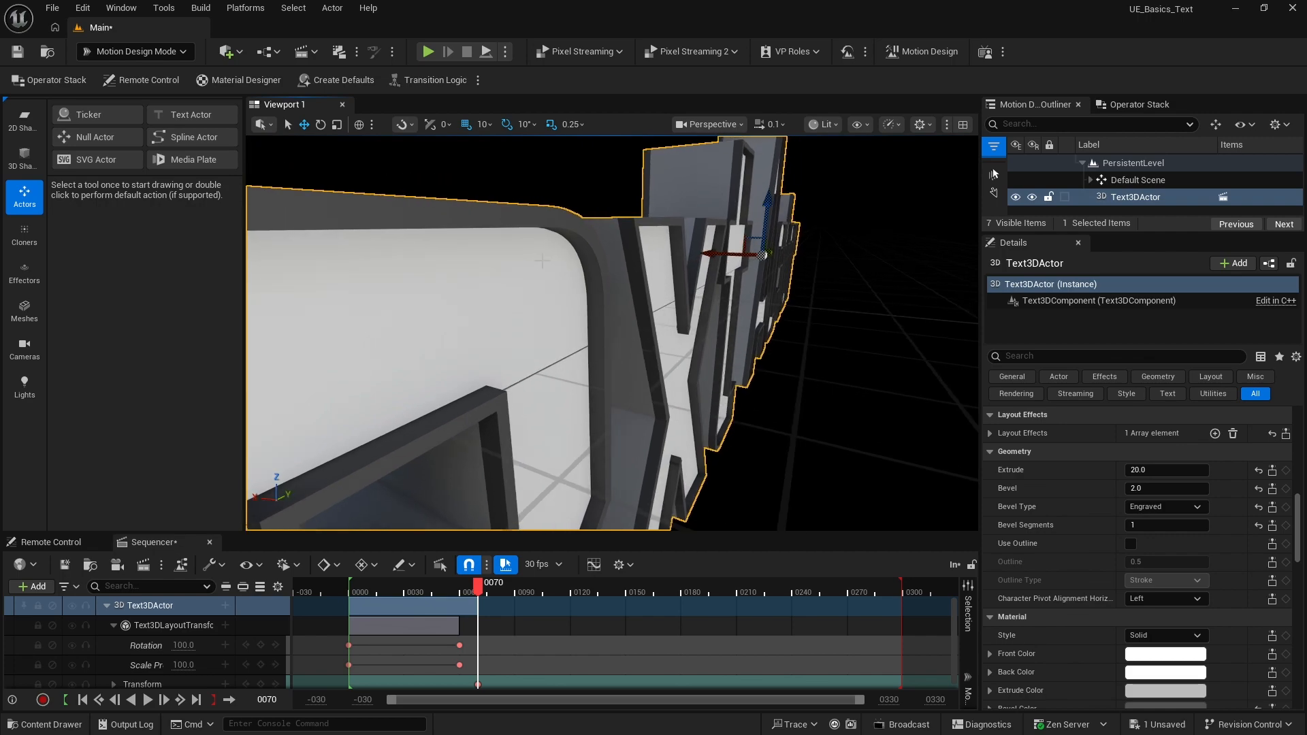
Set the text's bevel type to Half Circle.
click(1166, 507)
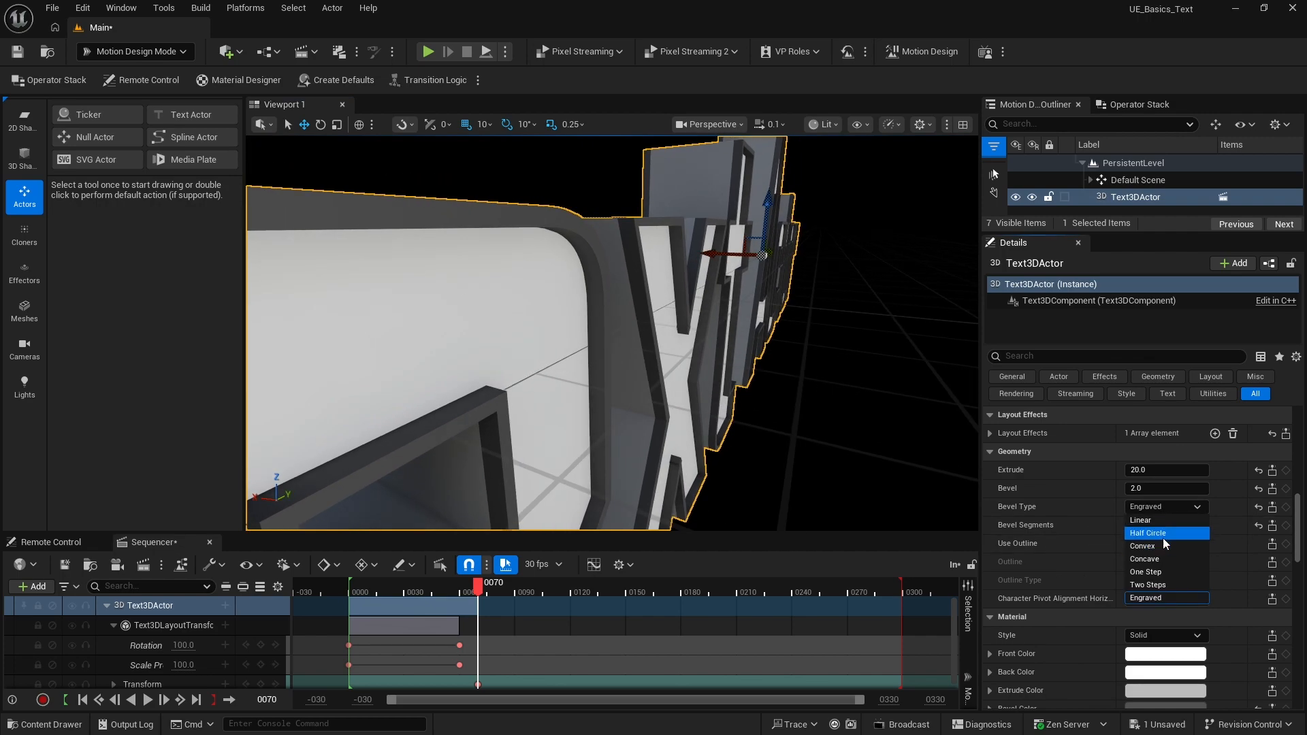
click(1163, 534)
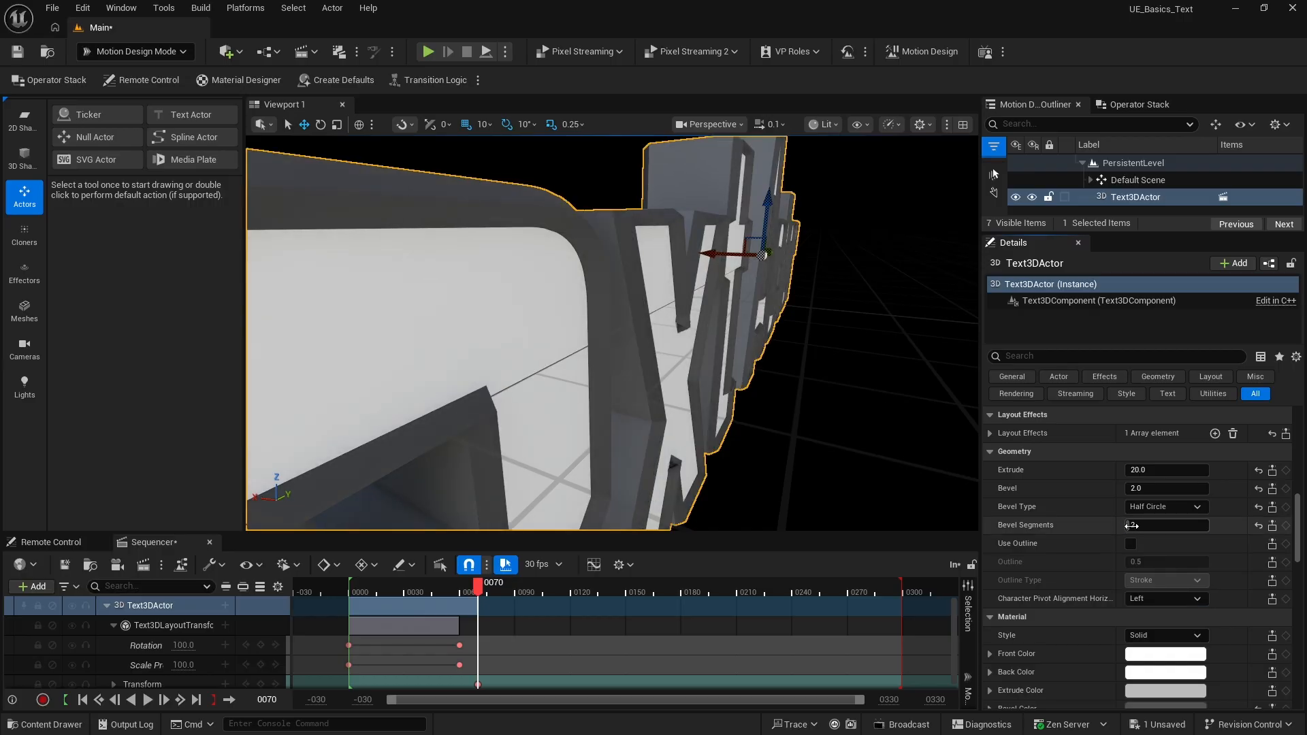
Set the text's bevel segments to 7 and inspect the rounded letter edges from several angles.
drag(1127, 526, 1161, 526)
right_drag(786, 314, 749, 339)
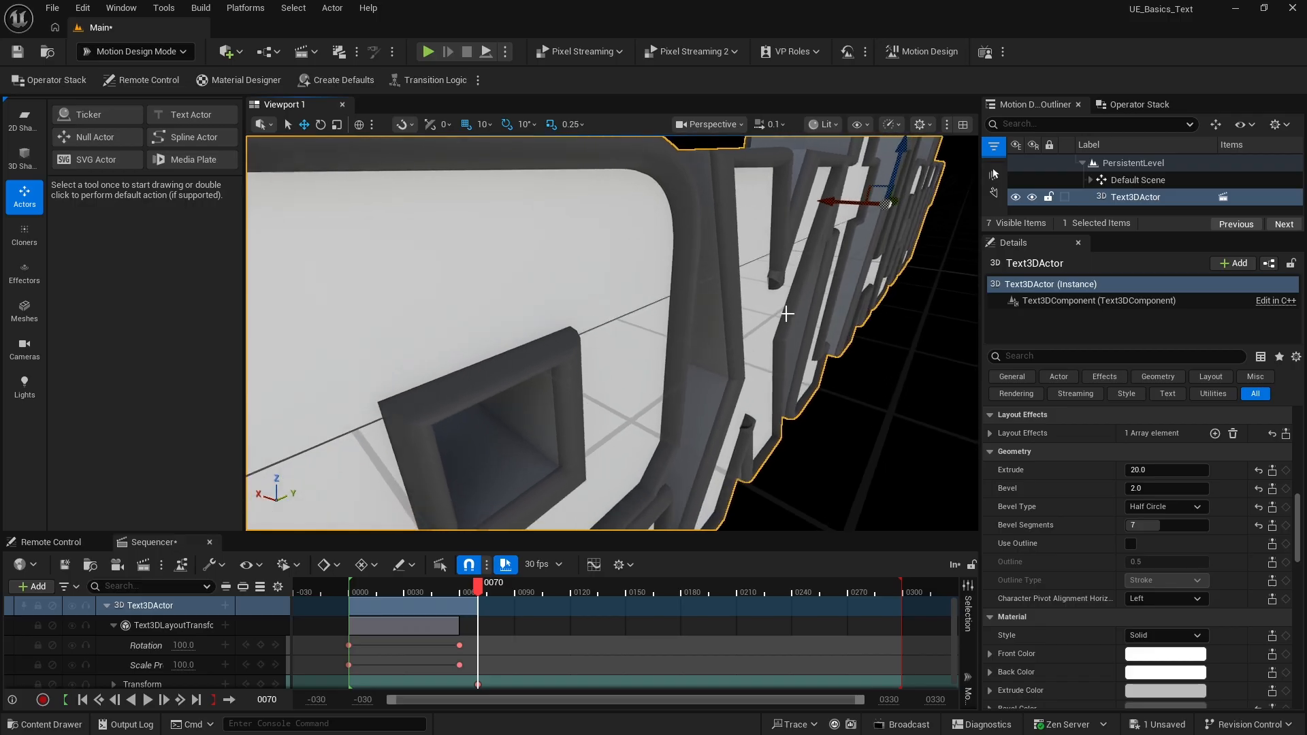
mouse_move(607, 275)
right_down()
mouse_move(671, 279)
mouse_move(606, 274)
right_up()
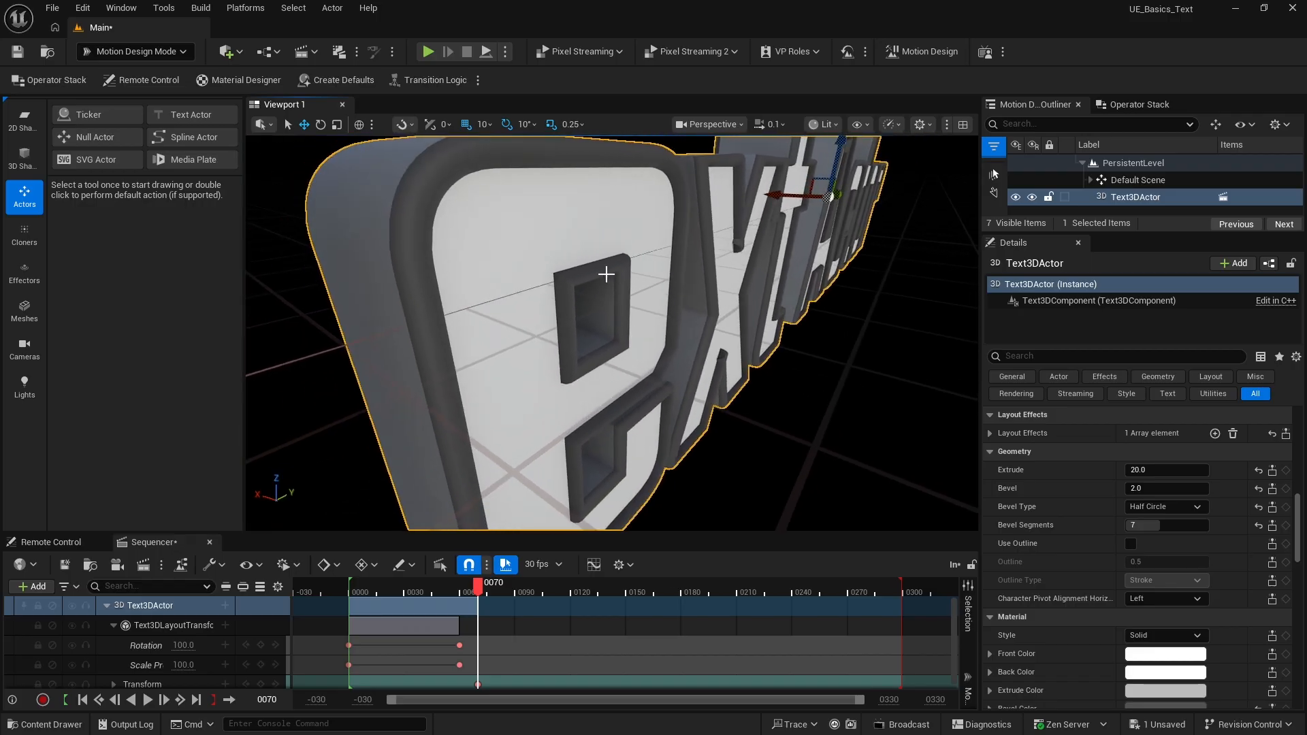
right_drag(506, 279, 579, 278)
right_drag(480, 280, 453, 235)
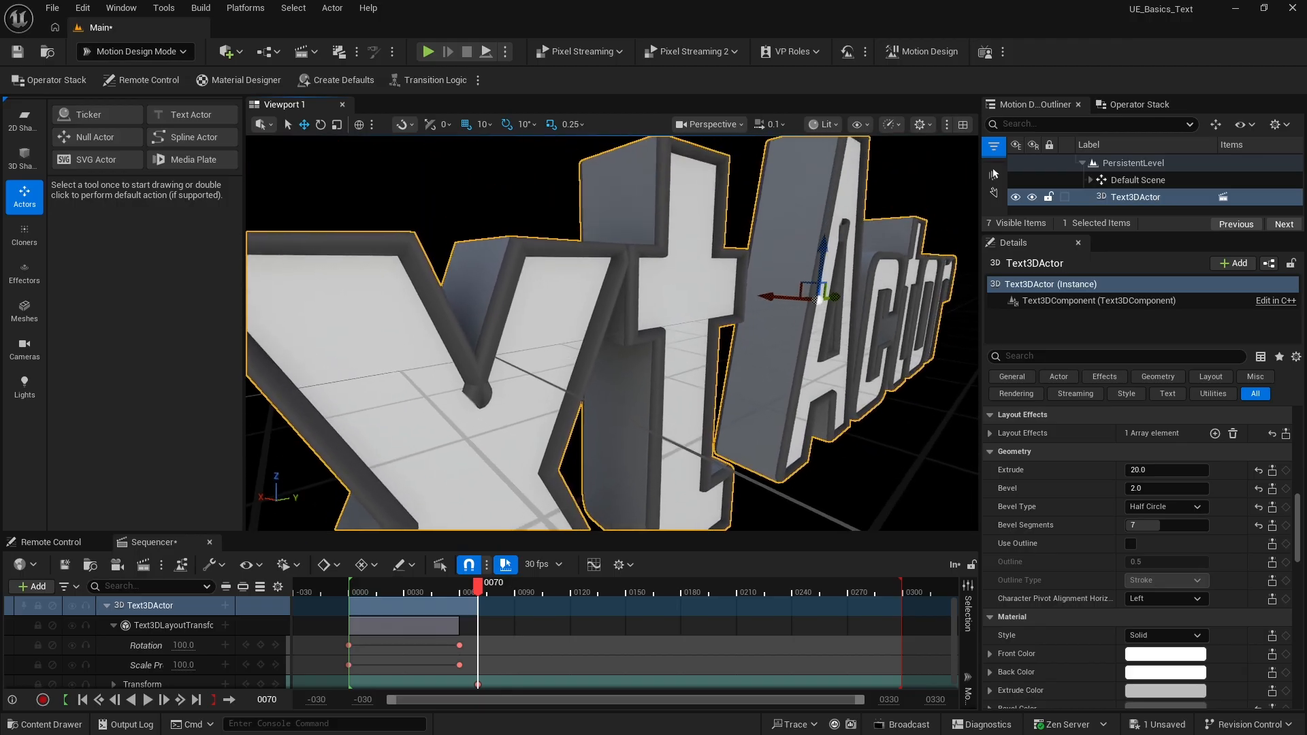
right_drag(485, 371, 485, 341)
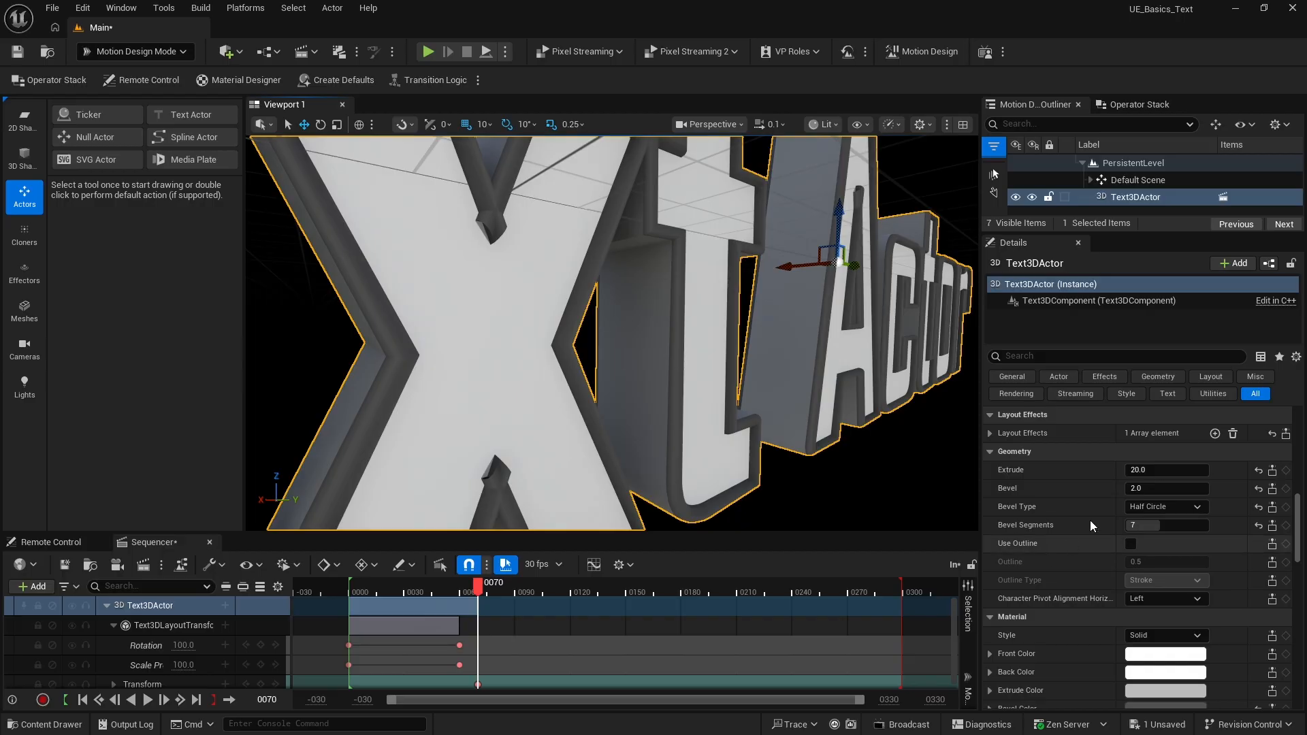
Try bevel sizes of 1 and 0.5 on the text geometry.
click(1140, 489)
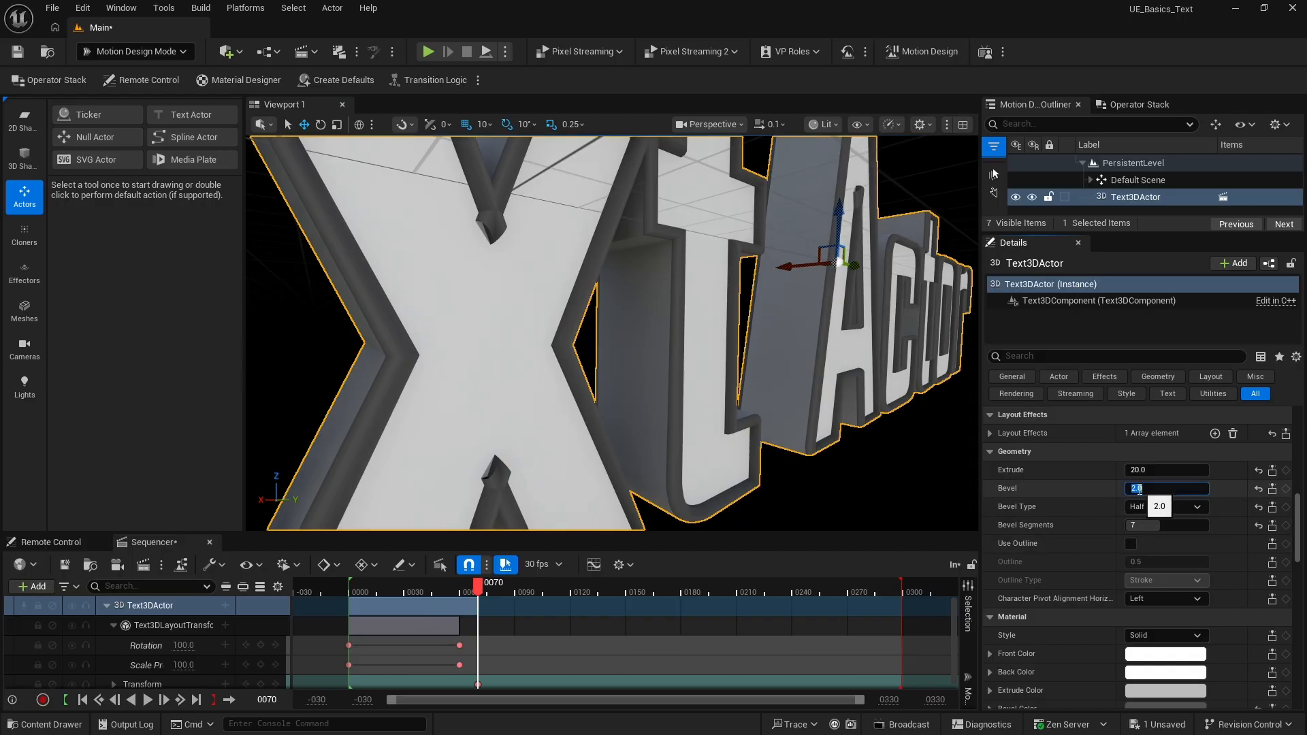
text(1)
key(Return)
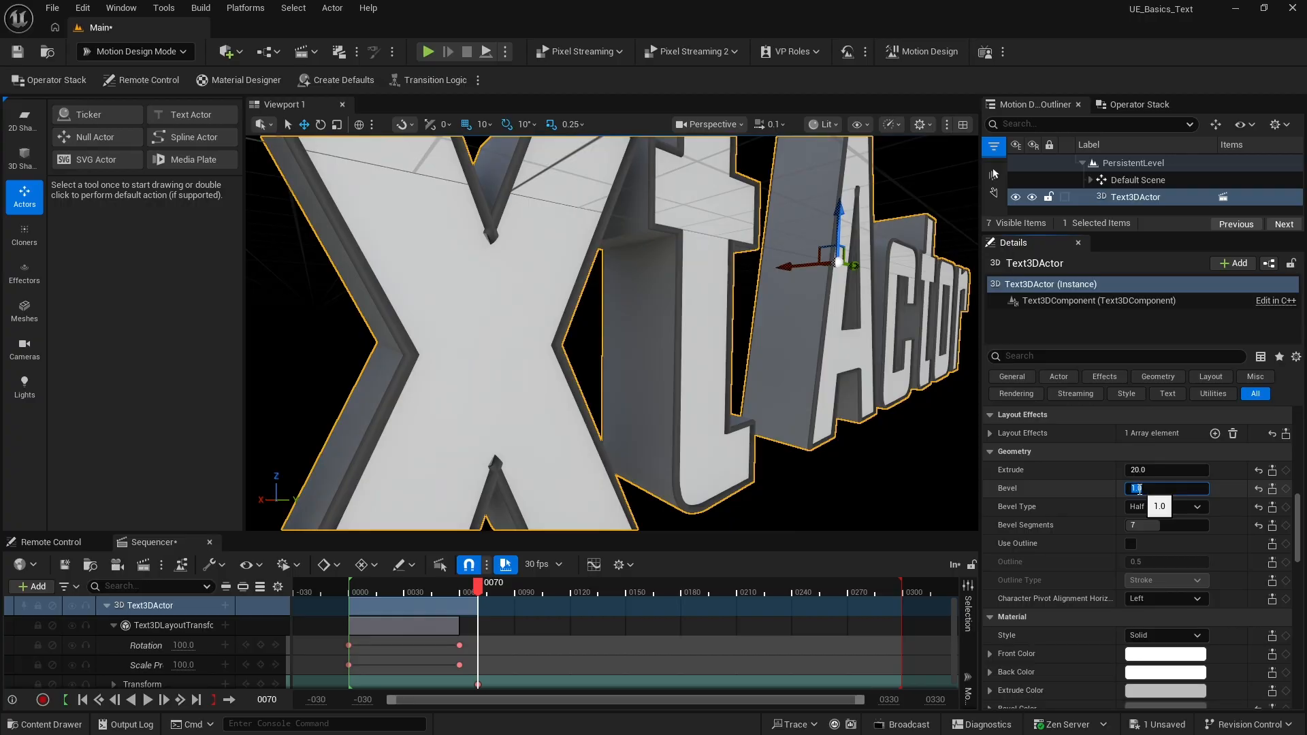
text(.5)
key(Return)
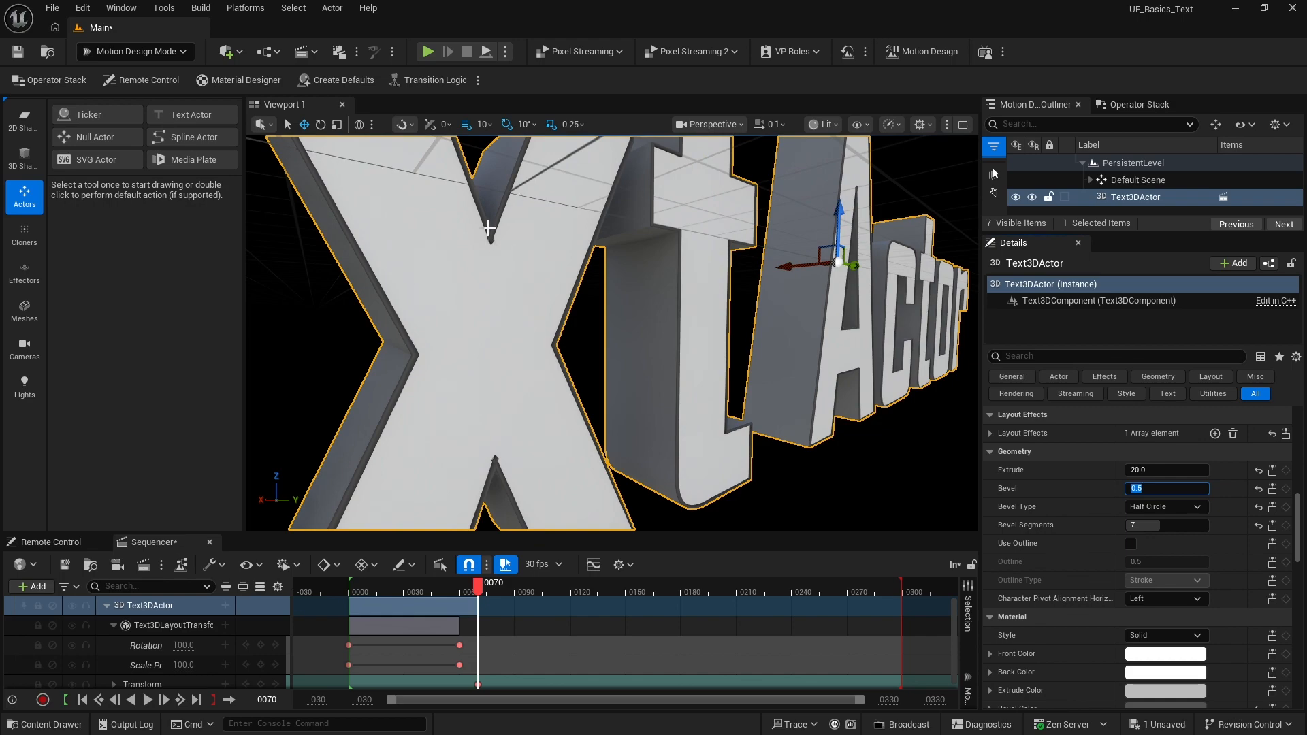
Set the text's bevel type to Convex and view more of the lettering.
click(1148, 507)
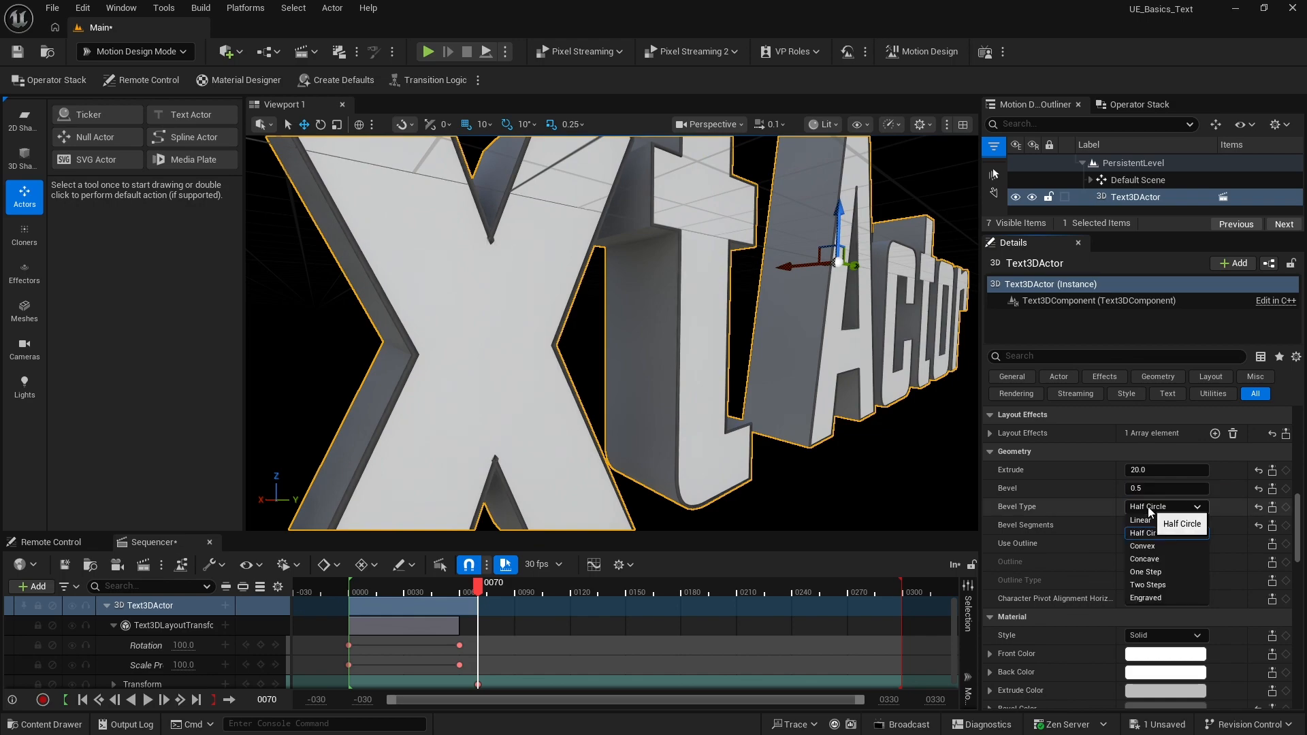
click(1160, 548)
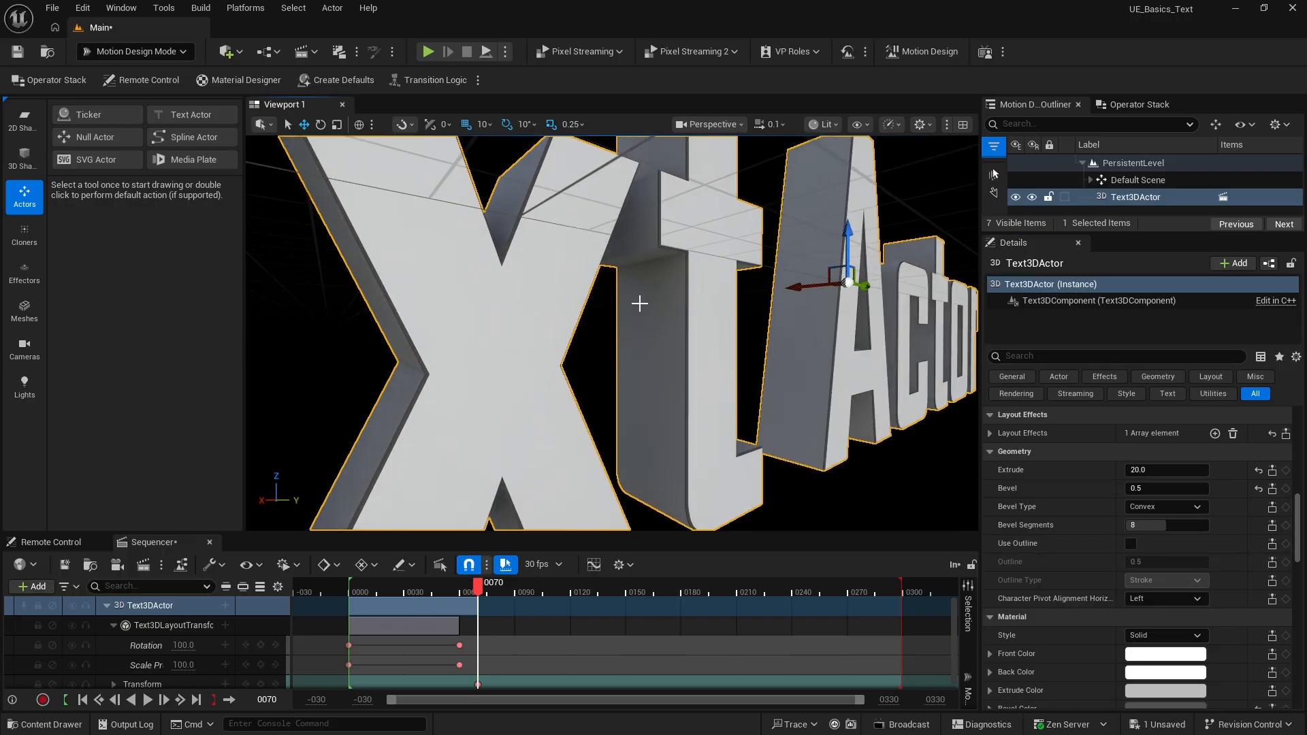
key(s)
right_drag(640, 303, 640, 304)
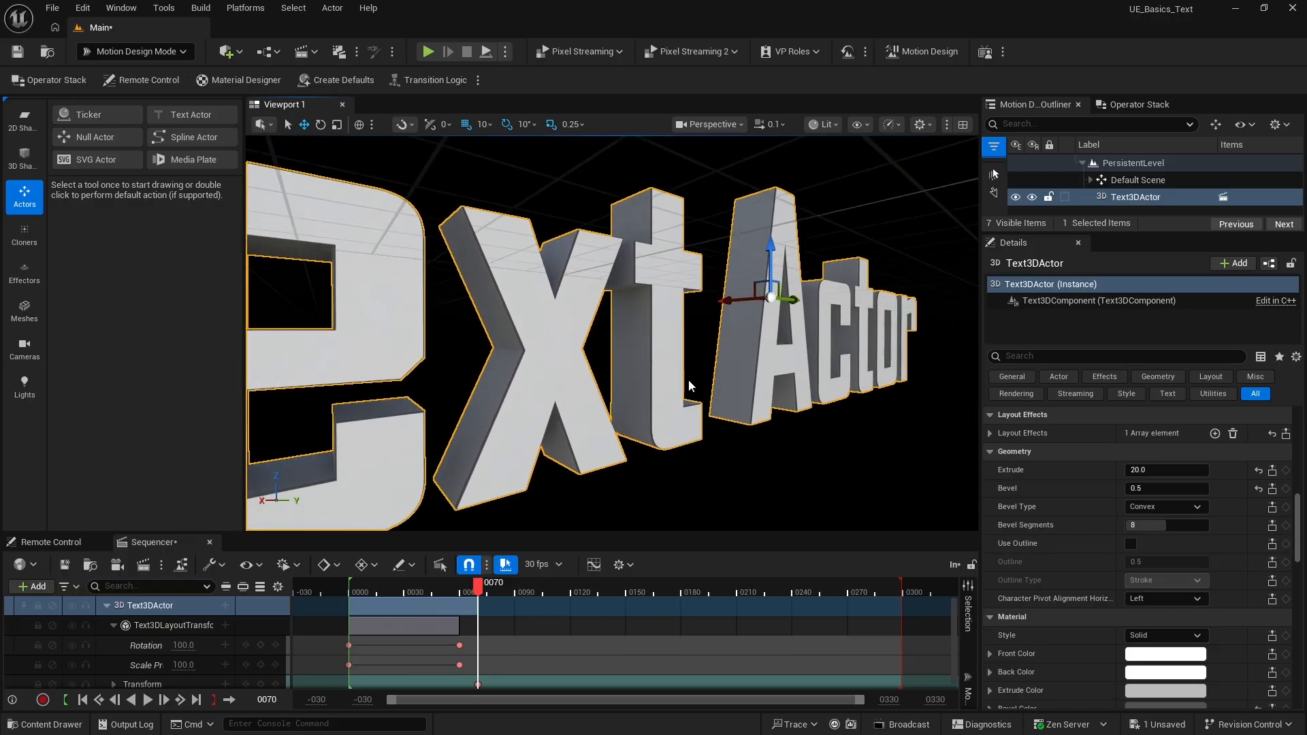
right_drag(689, 381, 684, 371)
key(s)
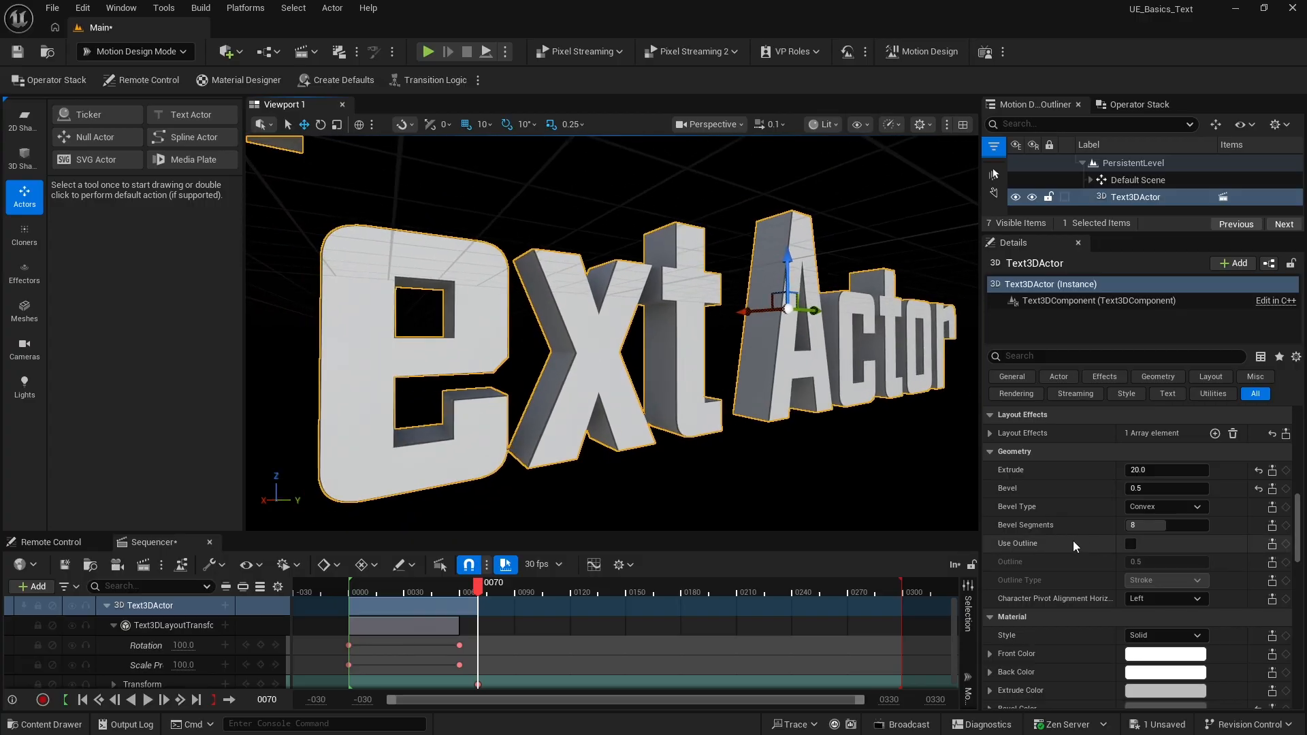
Try the text outline option, widening the outline to about 6.7 and choosing the Fill outline type.
click(1132, 543)
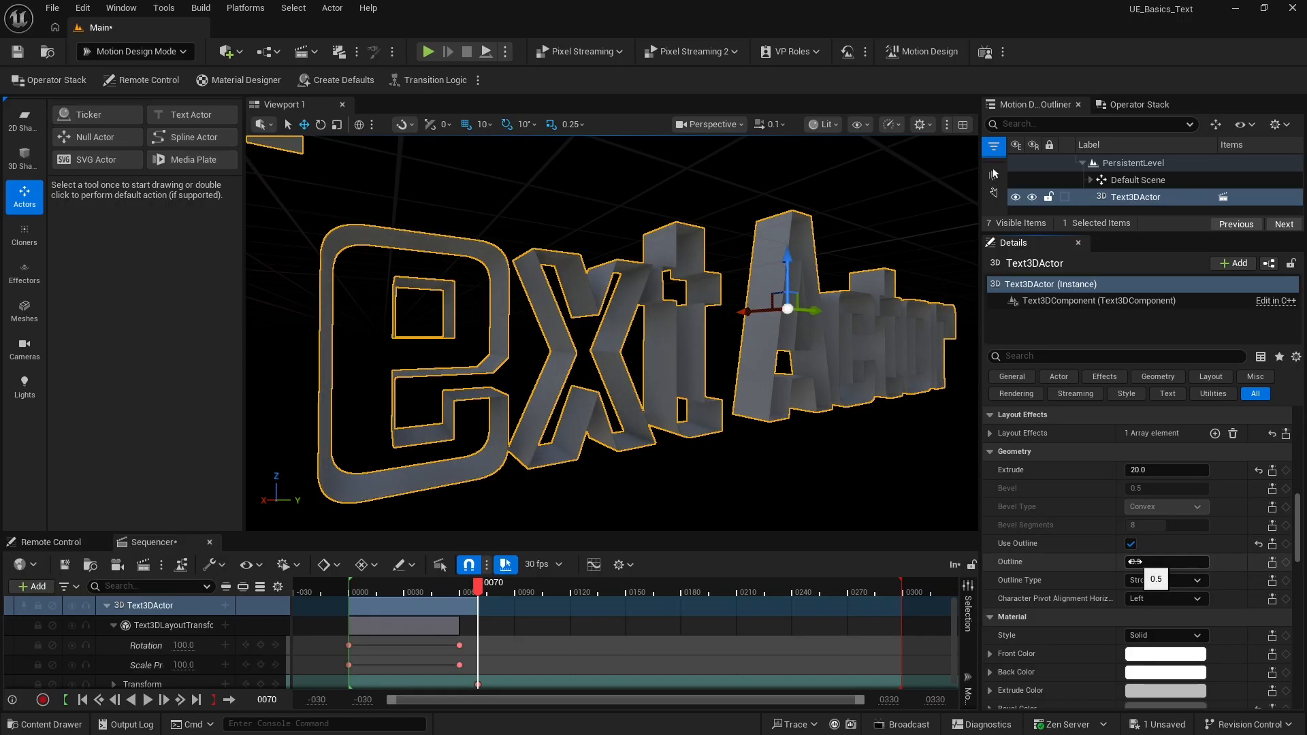
drag(1168, 562, 1218, 562)
middle_drag(612, 414, 490, 313)
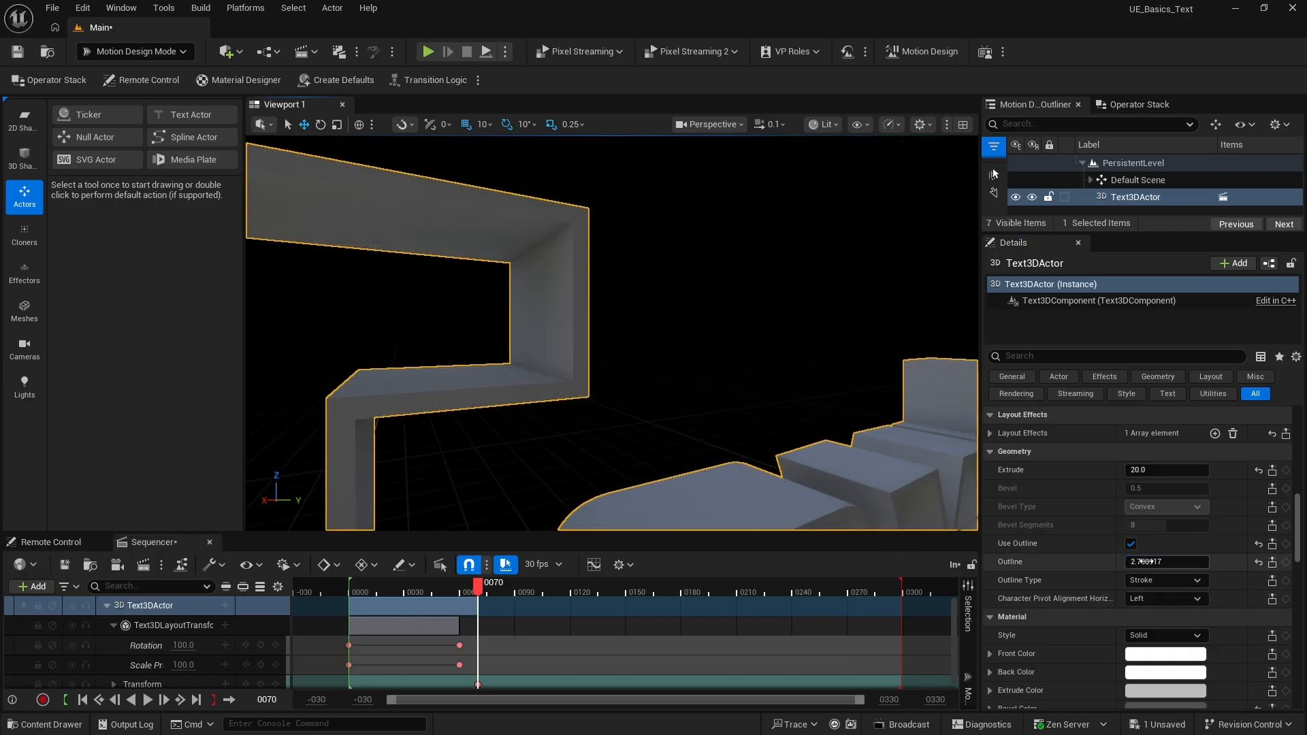
mouse_move(1141, 562)
mouse_down()
mouse_move(1192, 561)
mouse_move(1163, 562)
mouse_up()
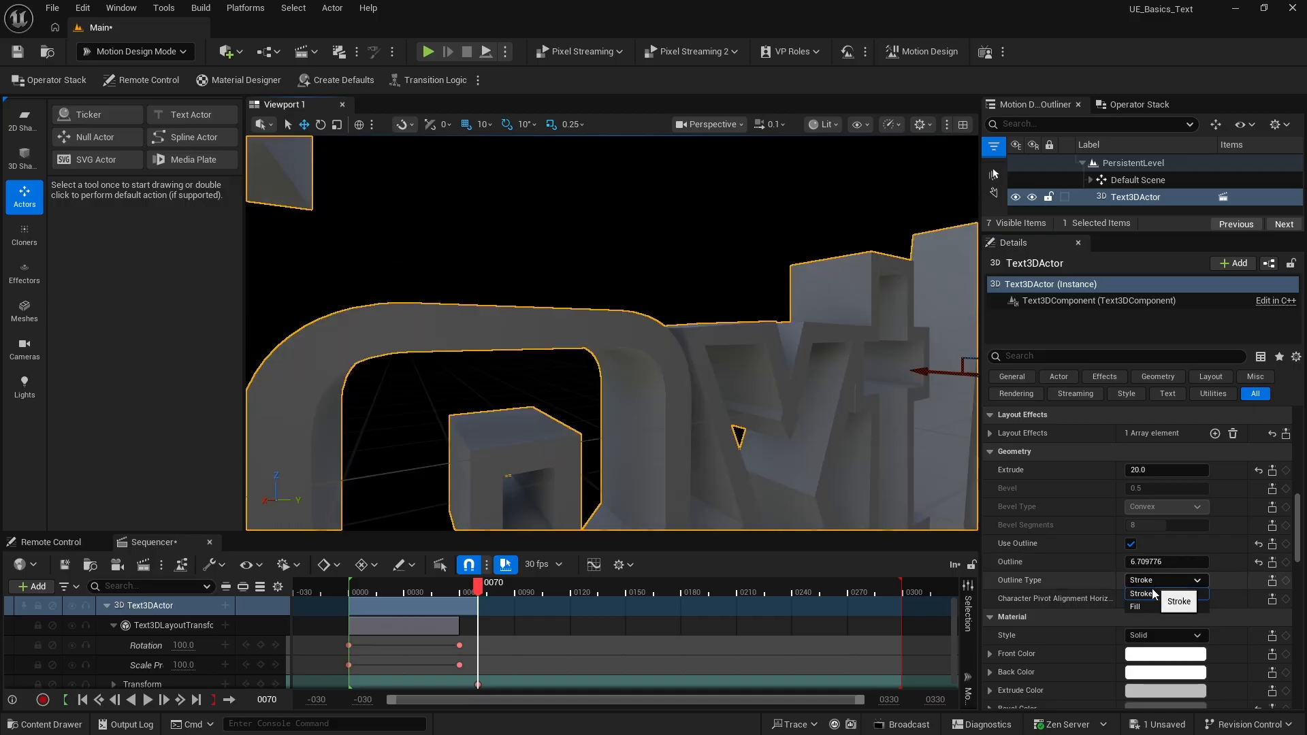
click(1152, 578)
click(1152, 607)
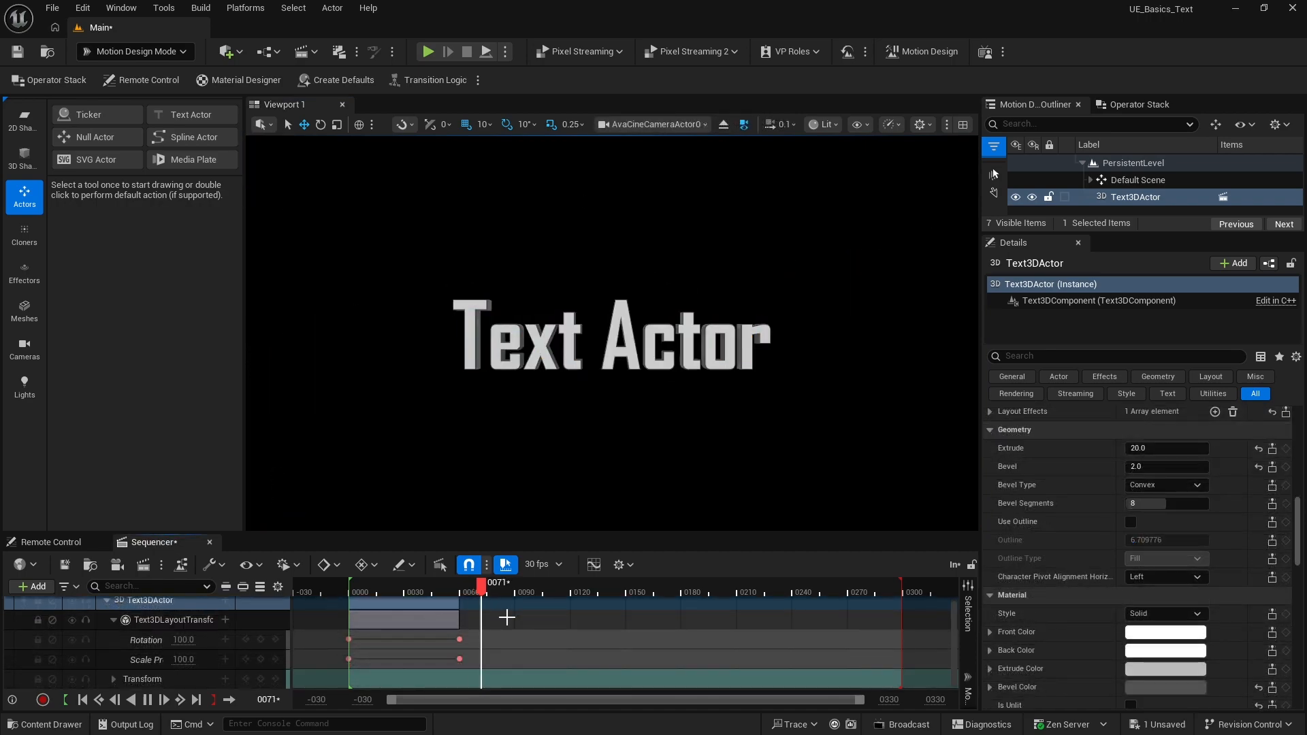
Play the text animation briefly and look through the available material styles.
key(Up)
key(space)
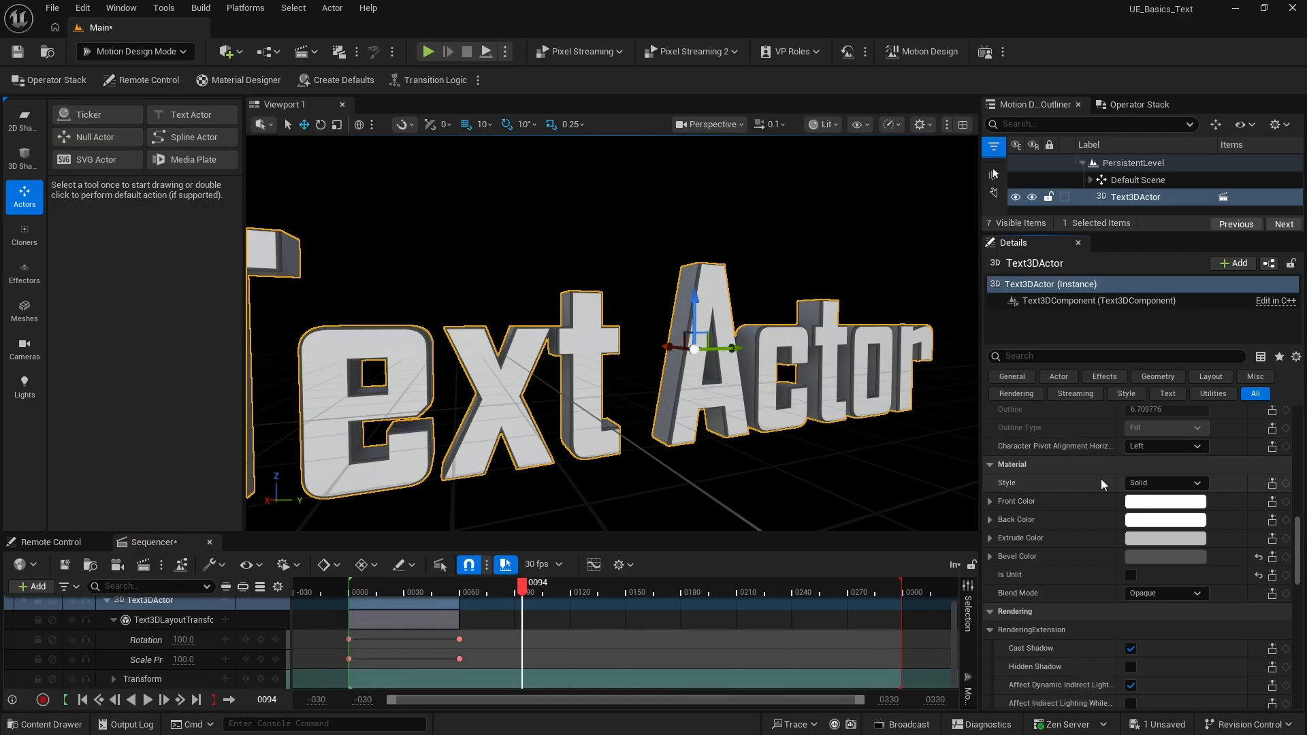
click(1172, 485)
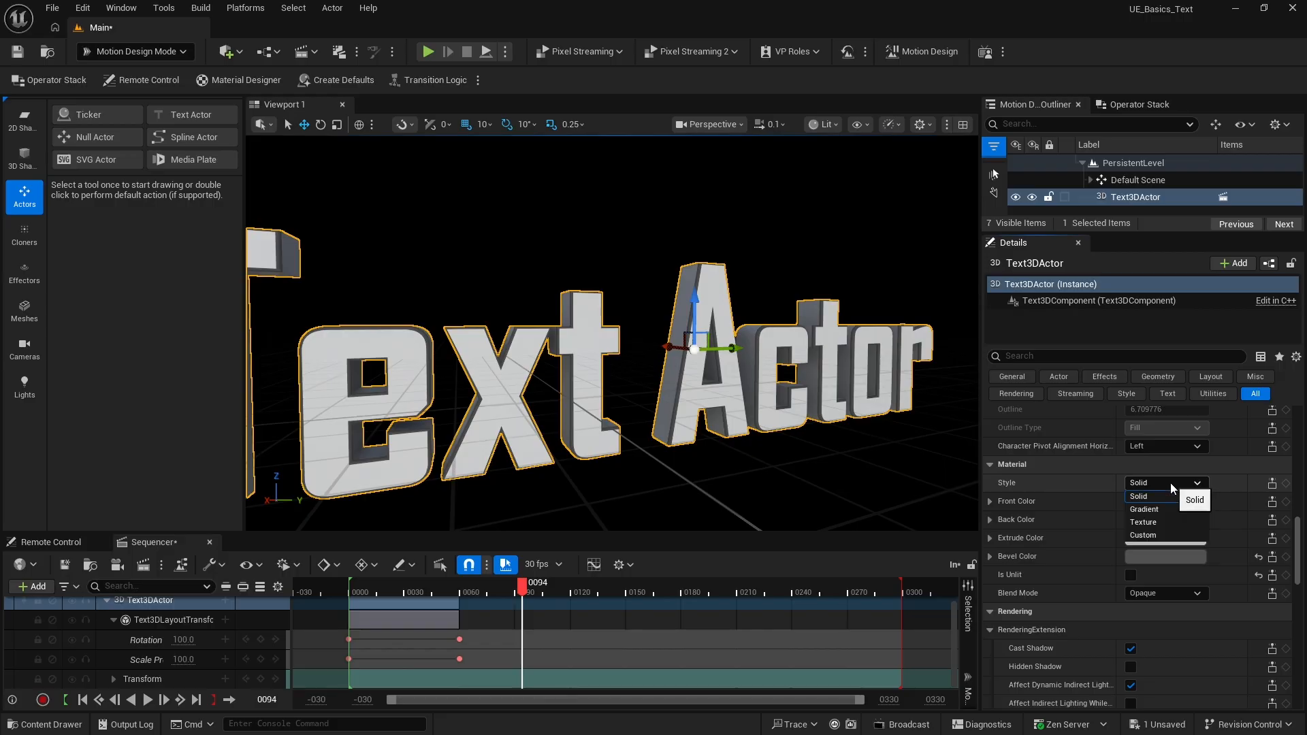
click(1072, 483)
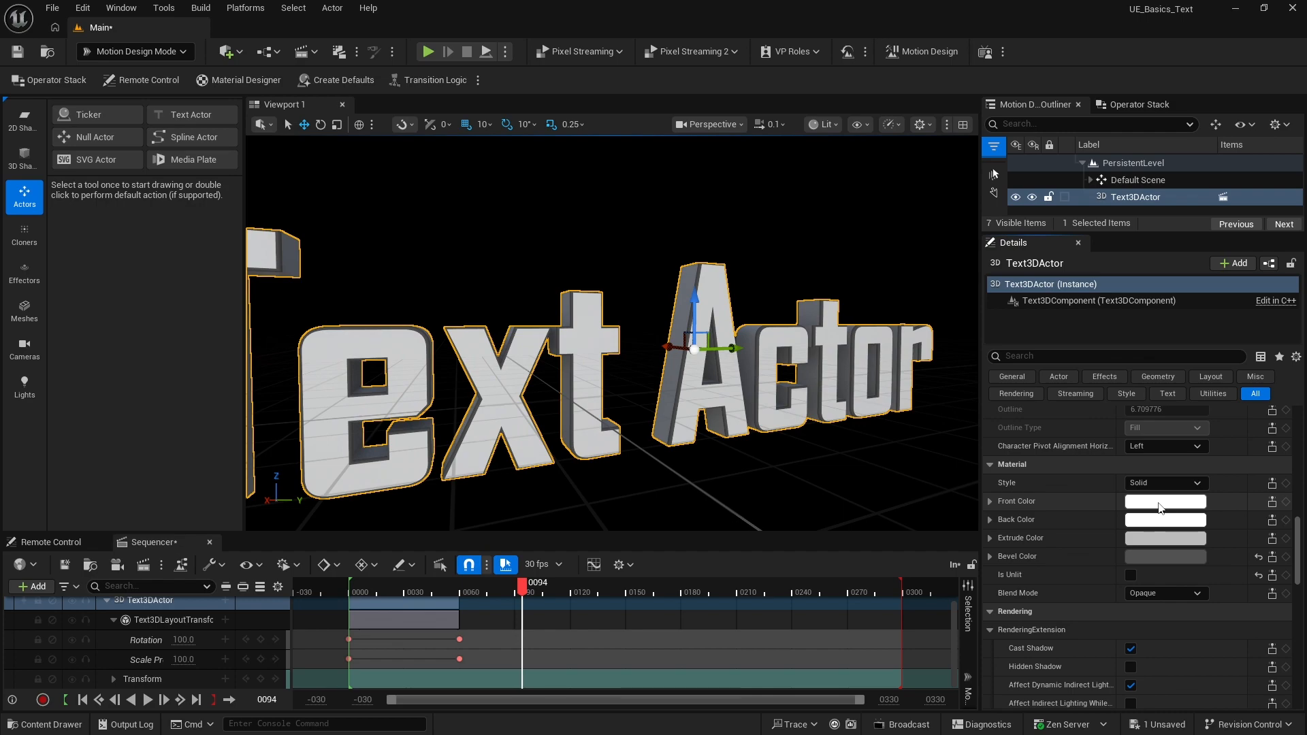
Set the text material's back color to light orange (FFBF6BFF) and its extrude color to medium blue.
click(1166, 523)
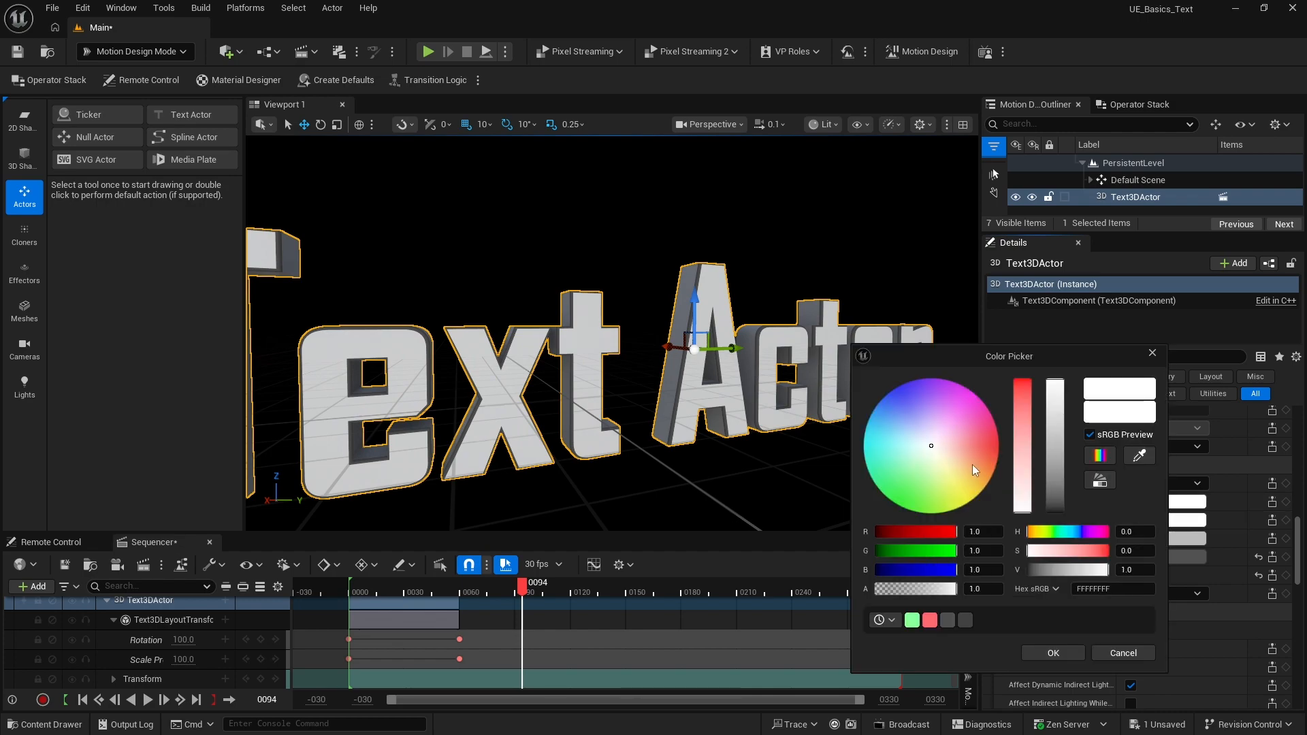
drag(973, 465, 983, 471)
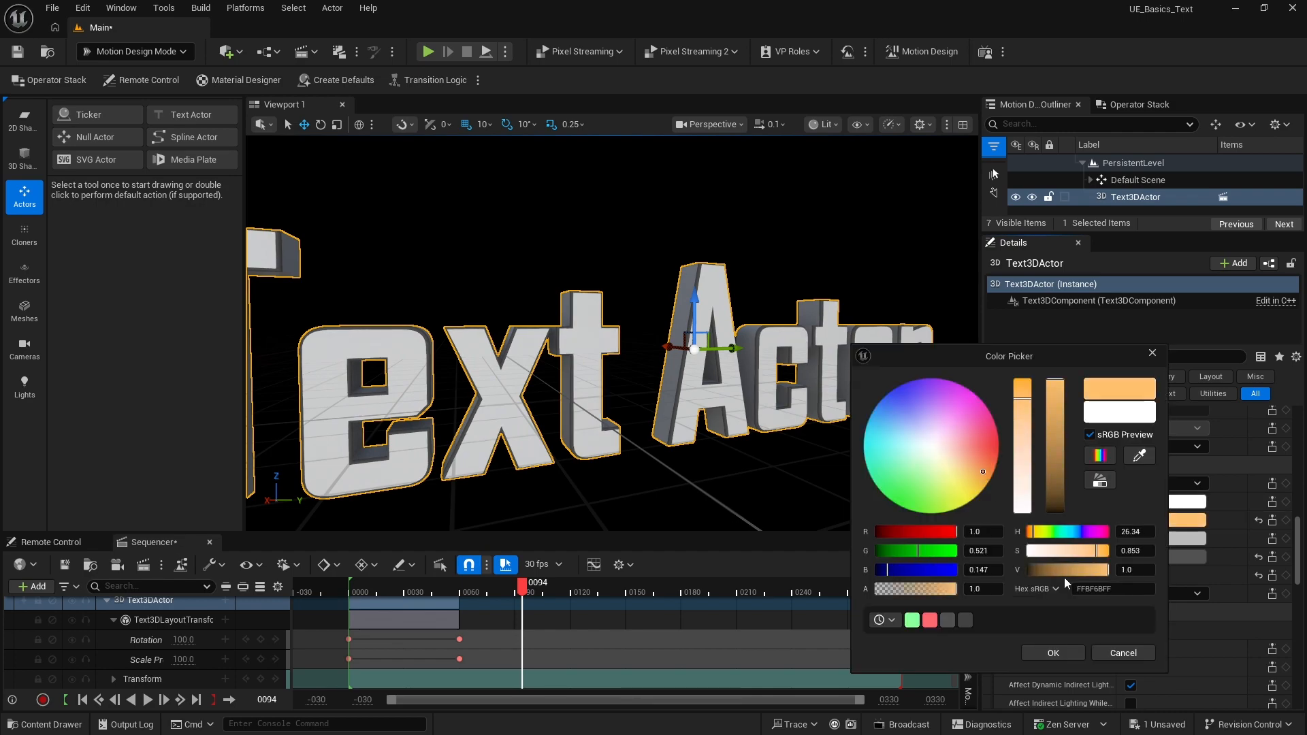
click(1068, 651)
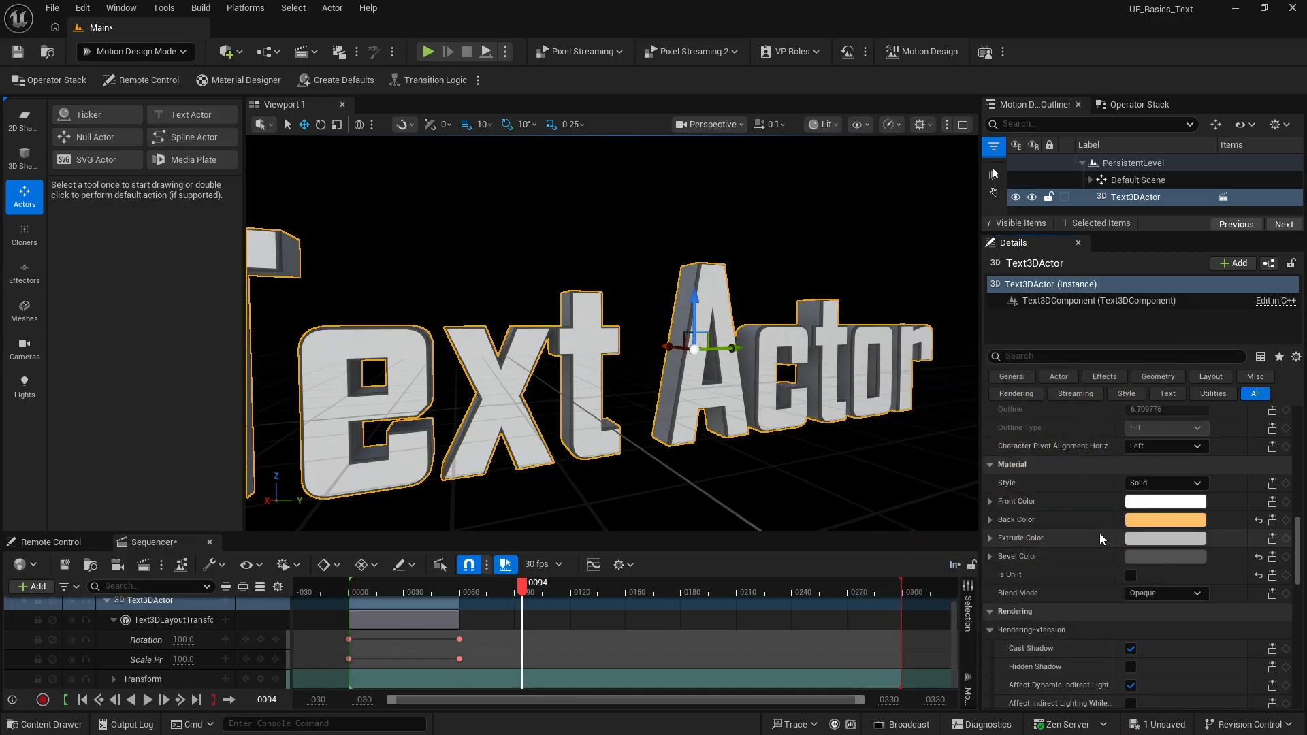
click(1158, 538)
drag(905, 421, 878, 415)
click(1061, 652)
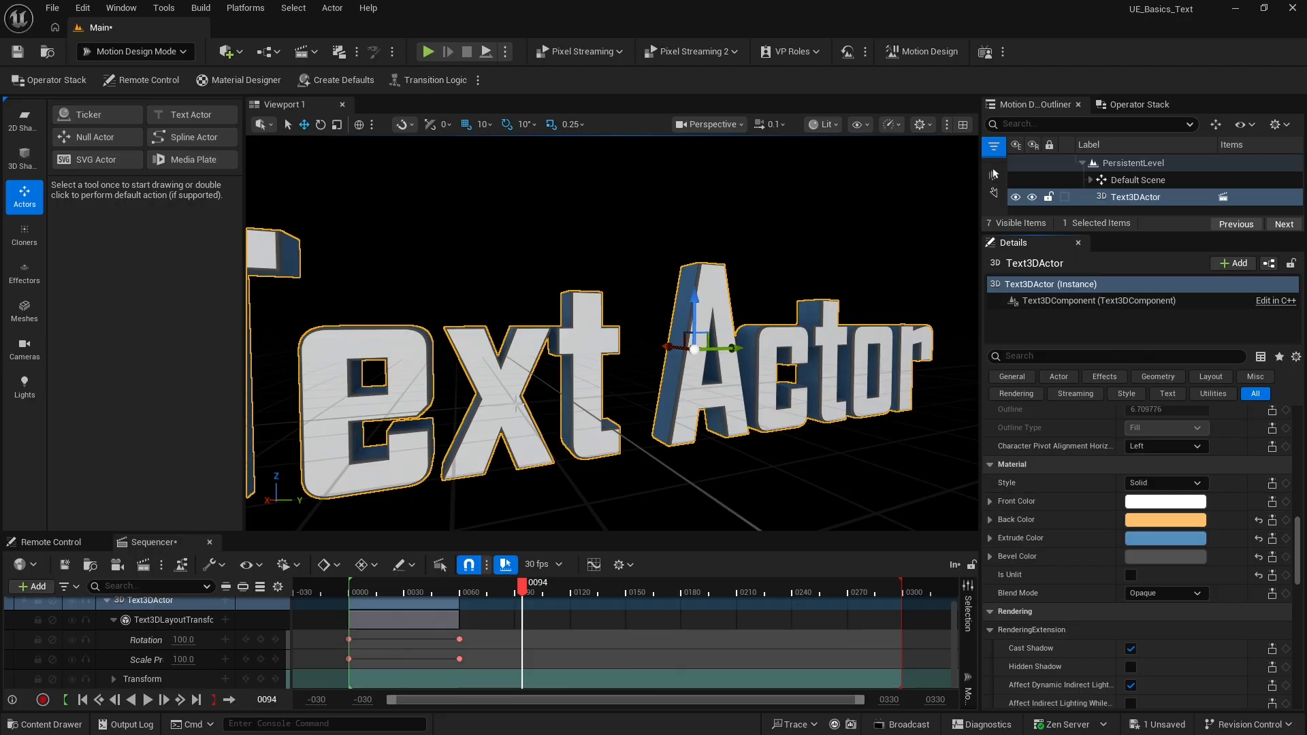
right_drag(516, 404, 636, 473)
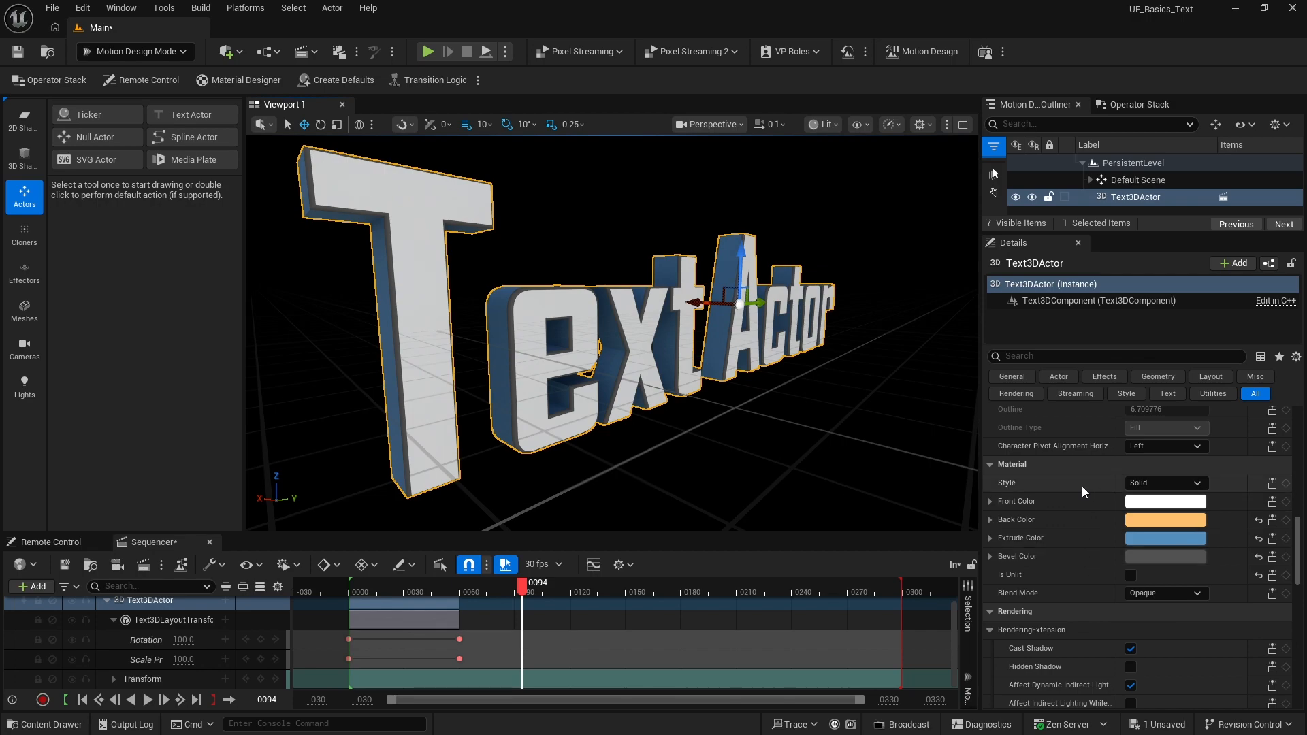
Try the Gradient material style on the text, adjusting its smoothness, with offset 0.524 and rotation 0.0128.
click(1170, 482)
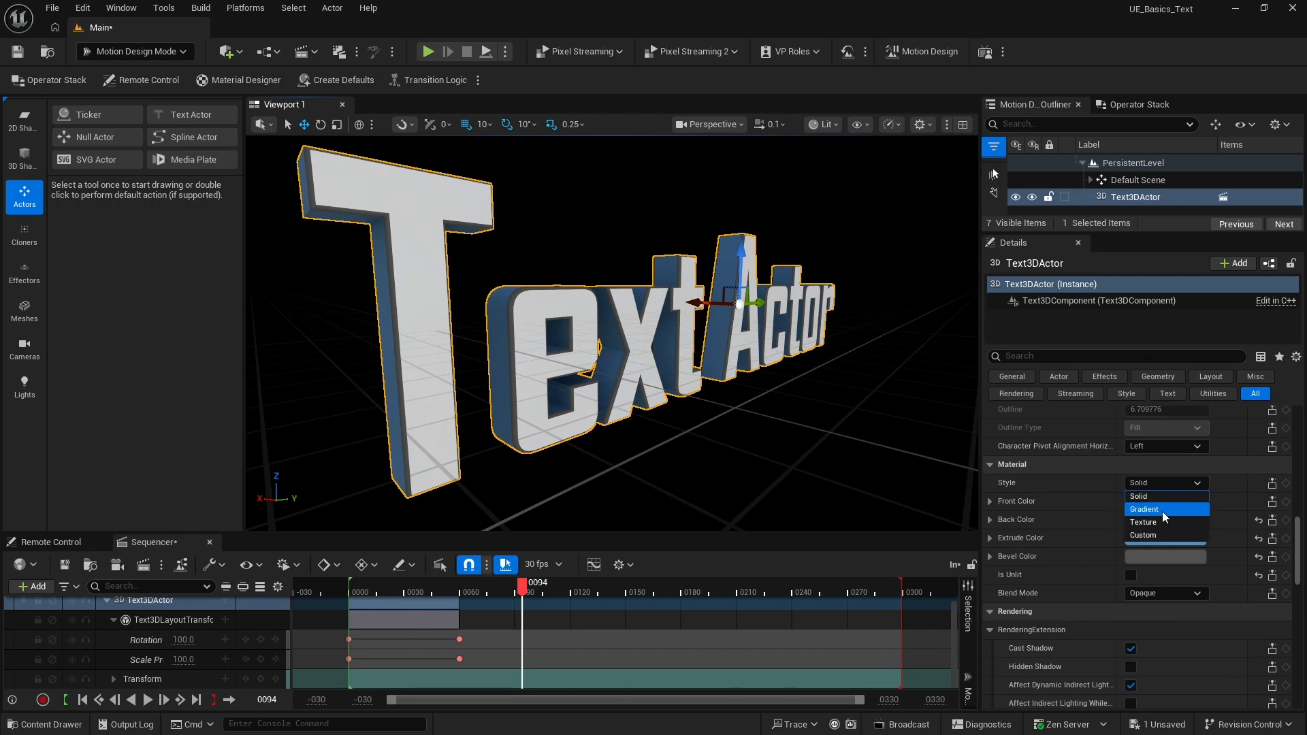
click(1162, 510)
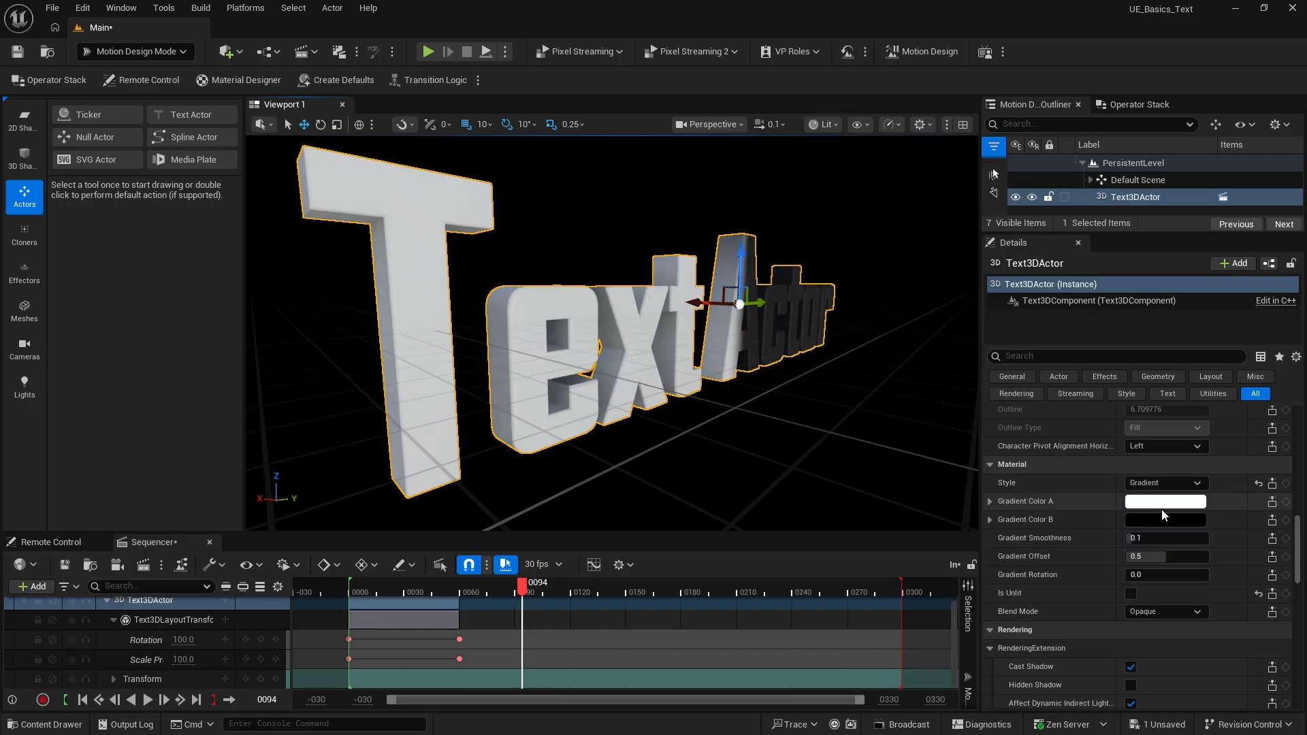
mouse_move(723, 394)
right_down()
mouse_move(689, 417)
mouse_move(730, 388)
right_up()
middle_drag(722, 394, 797, 385)
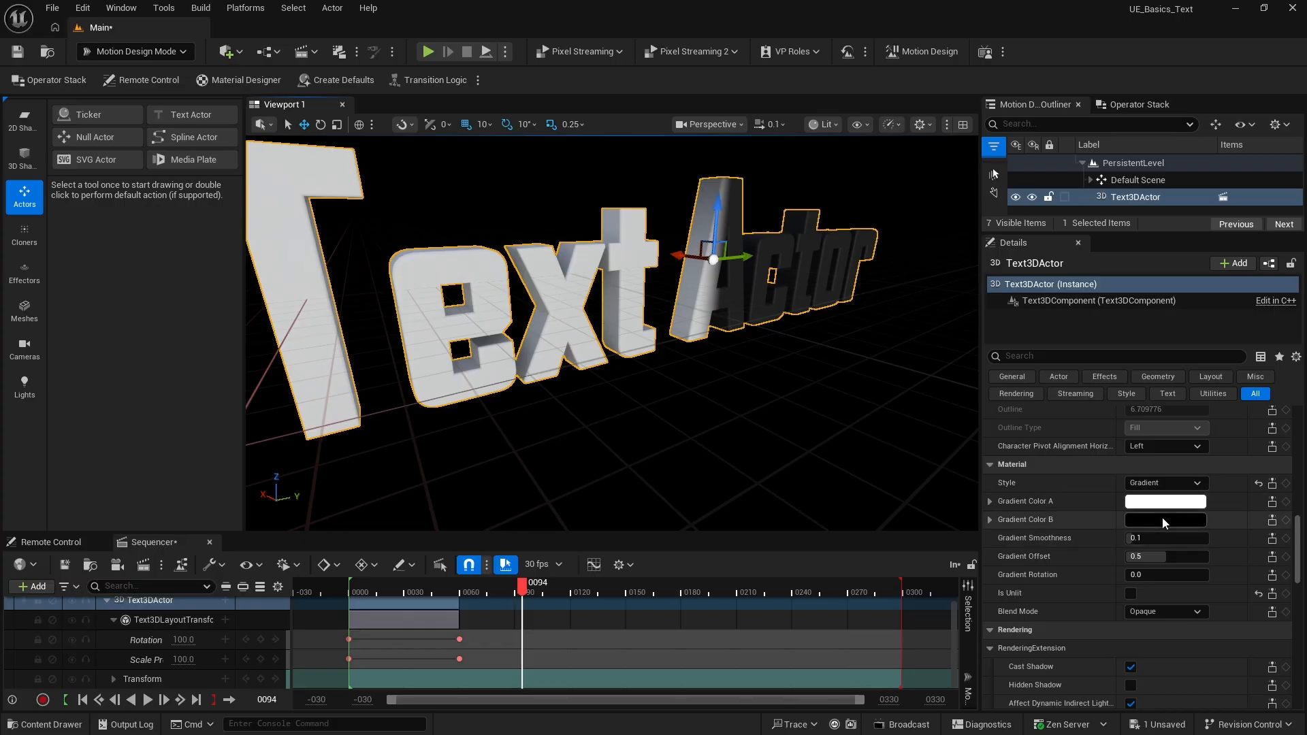
click(1171, 557)
drag(1171, 557, 1132, 539)
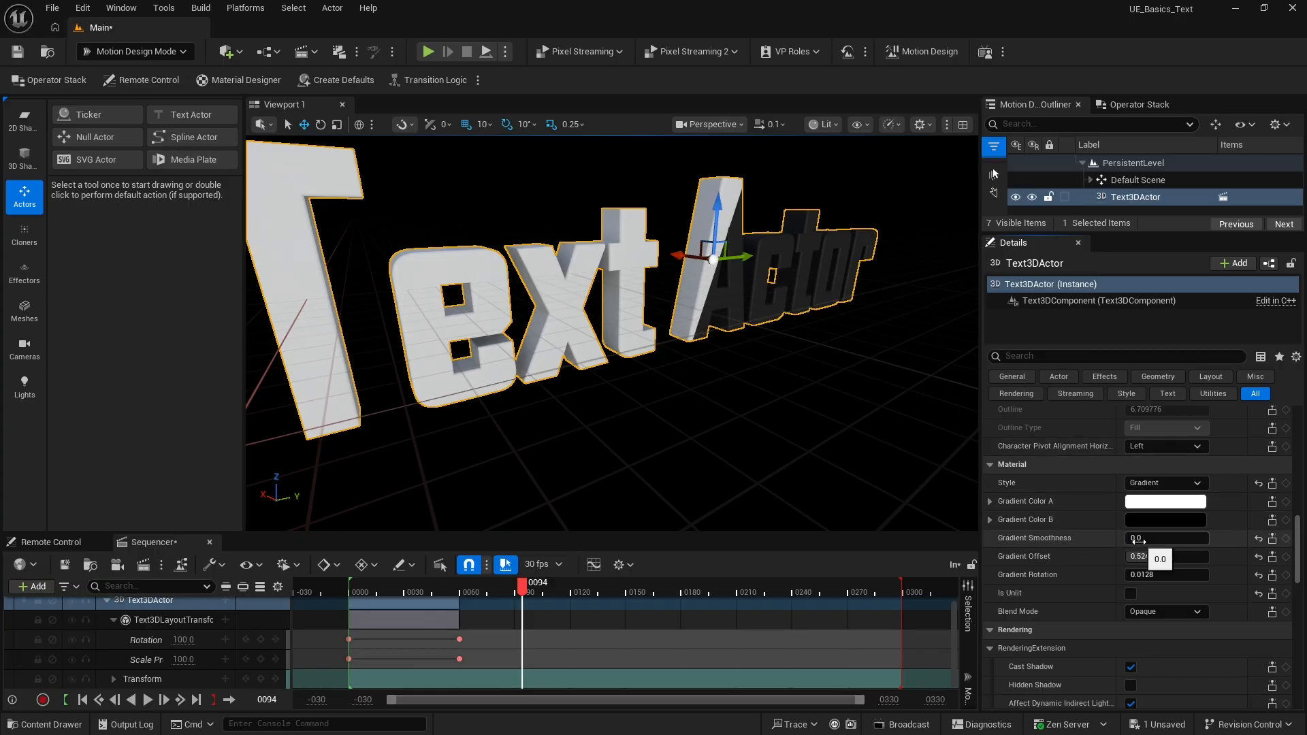
drag(1145, 538, 1164, 539)
Switch the text's material style to Texture and assign the DefaultAlphaTexture asset.
click(1163, 506)
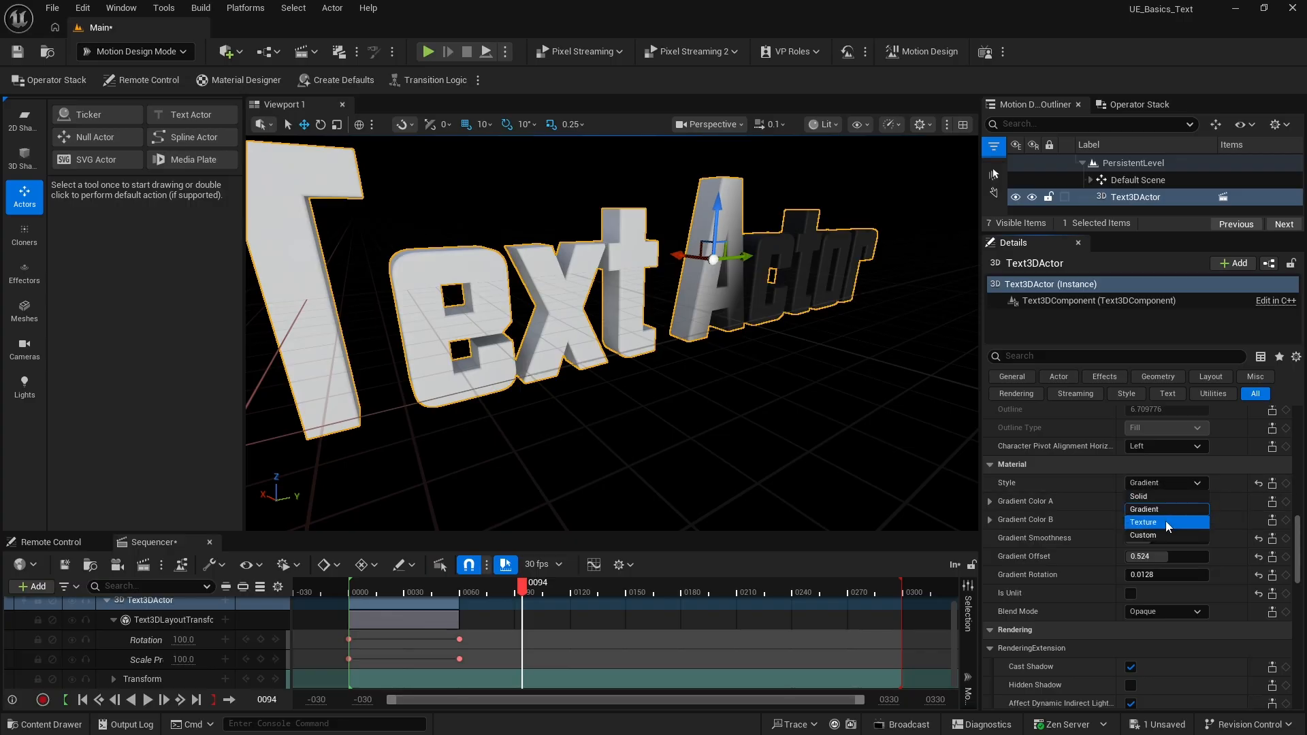
click(1166, 521)
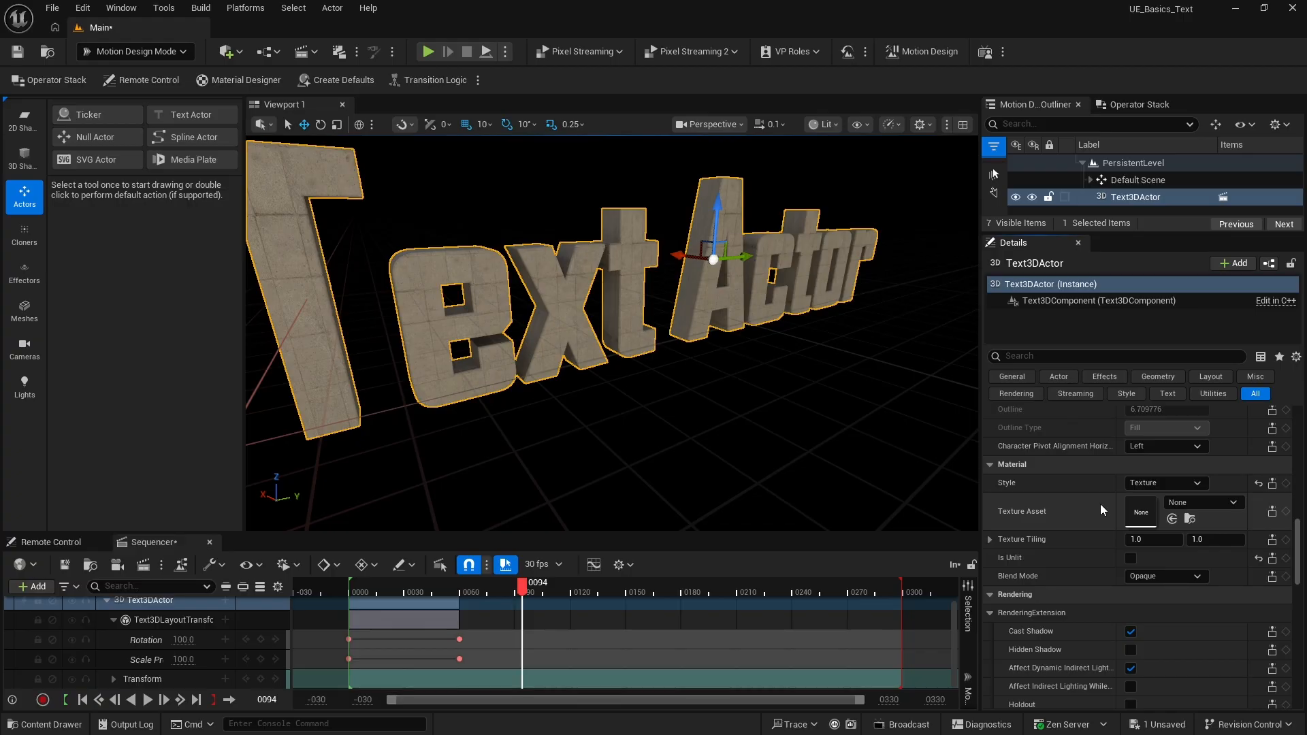
click(1182, 504)
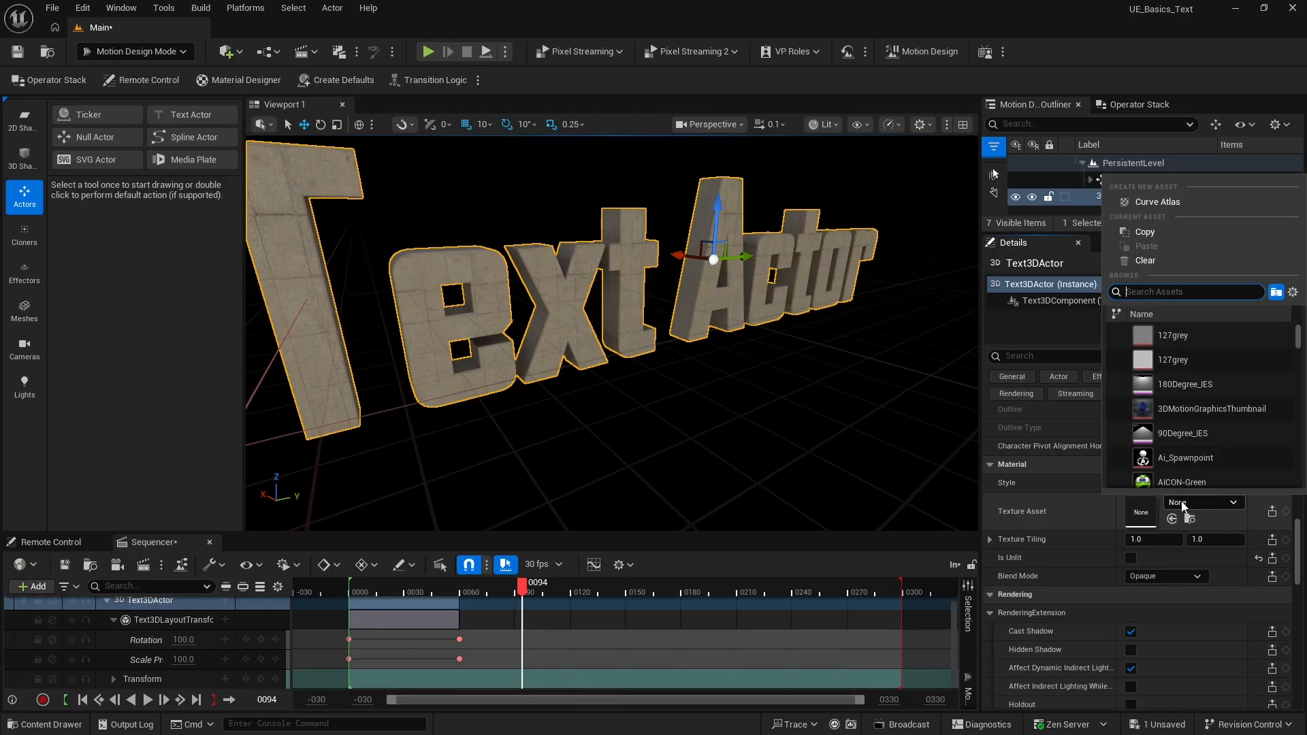
text(default)
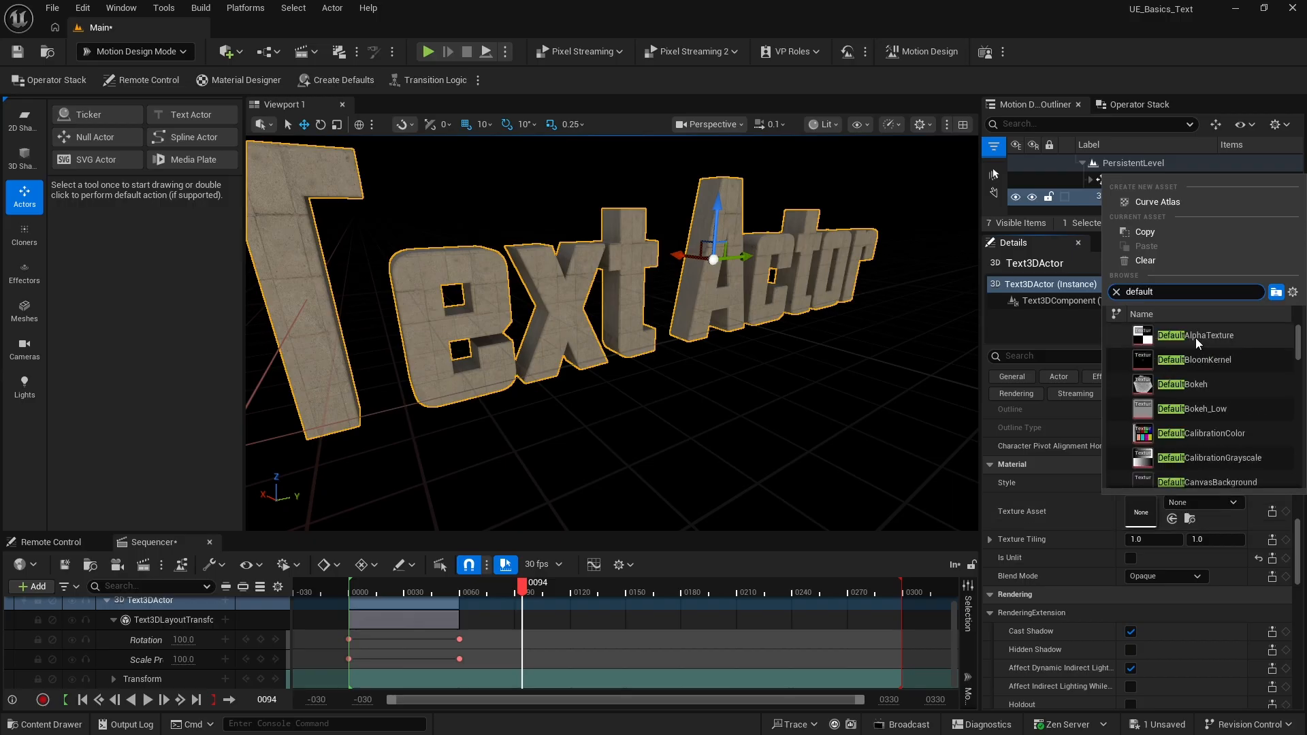
click(1195, 336)
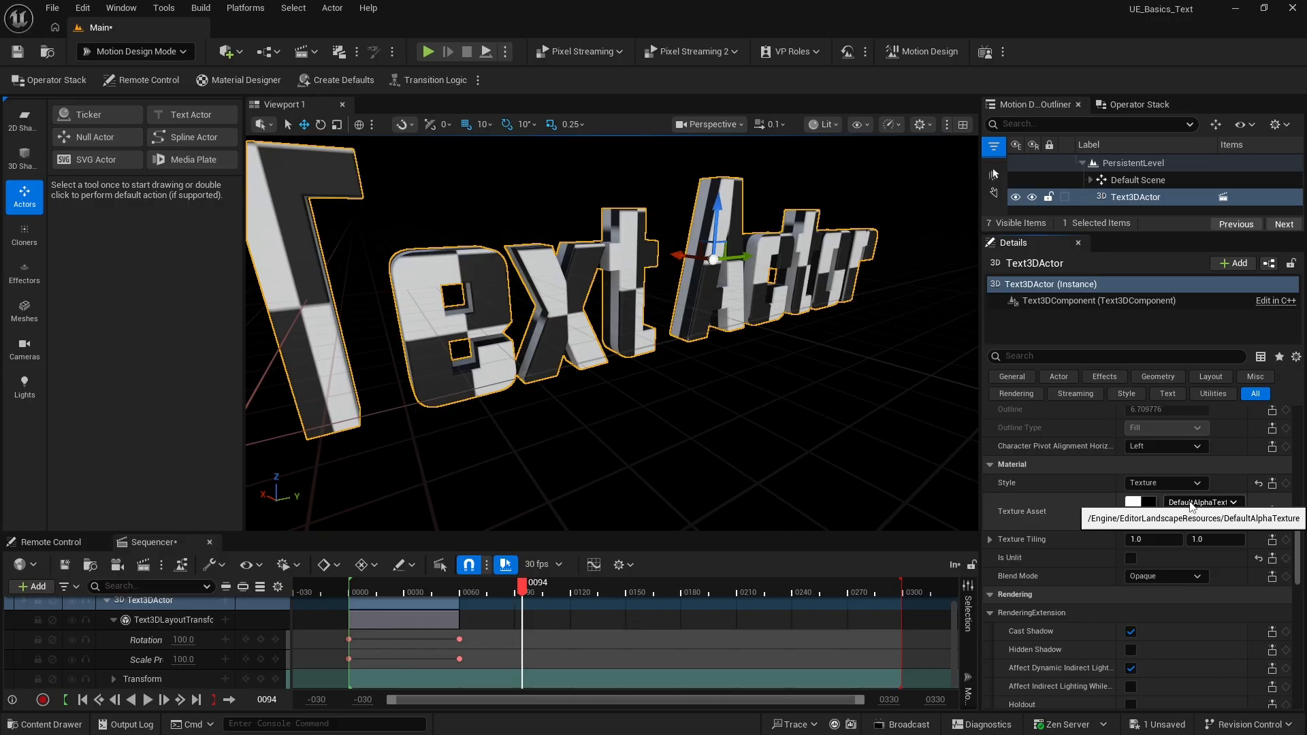
Change the text's material style to Custom and open the Material Designer for the actor.
click(1161, 483)
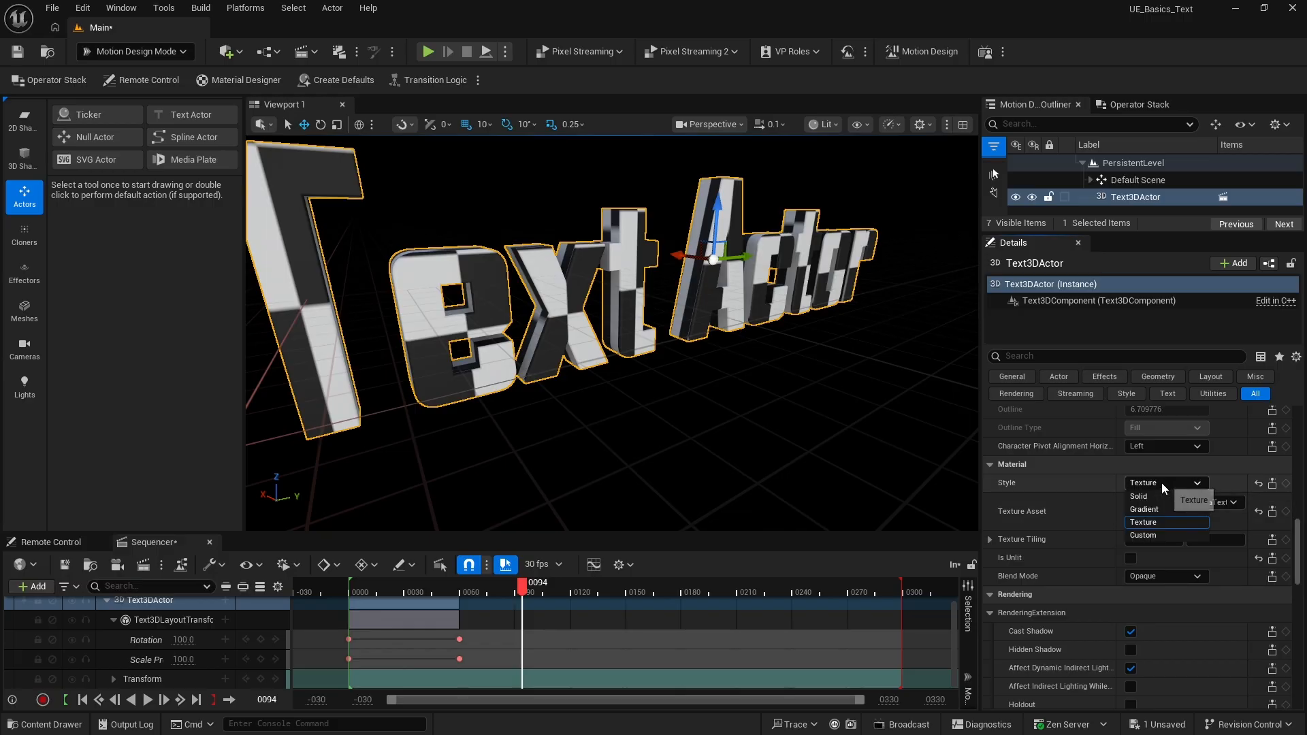
click(1166, 533)
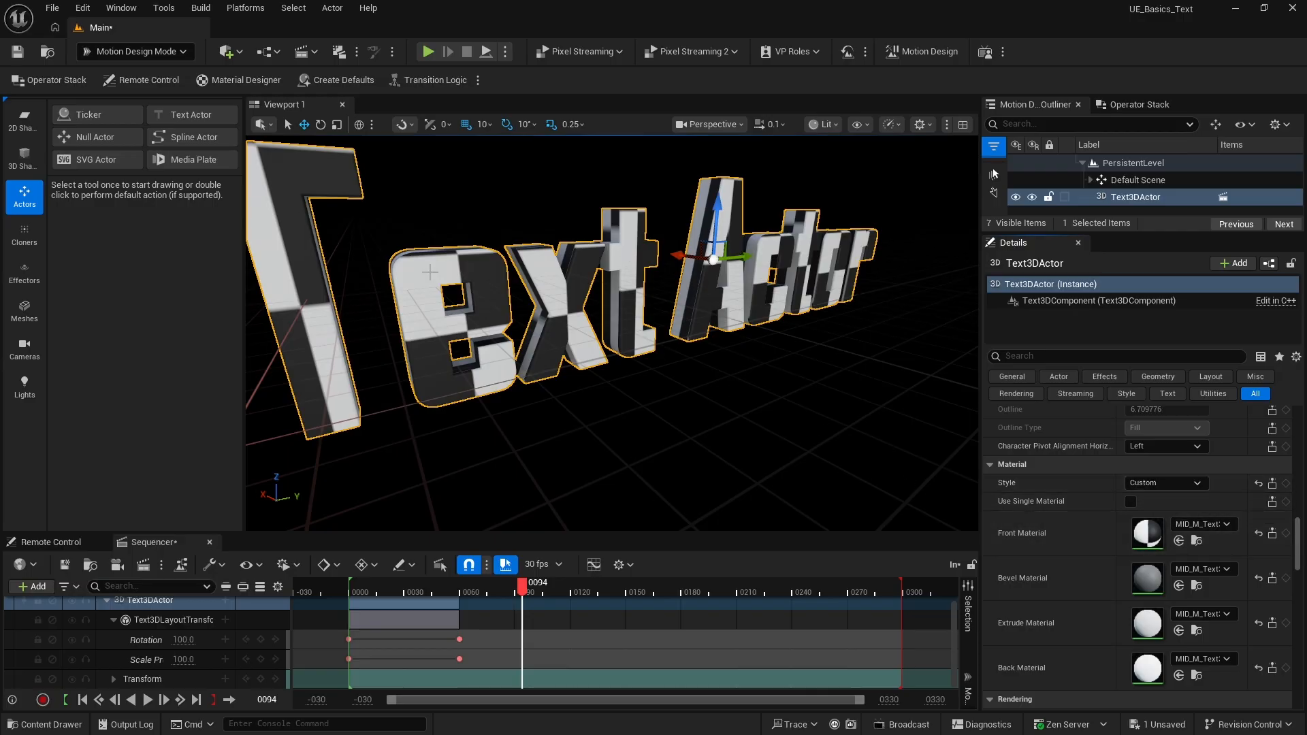
click(237, 80)
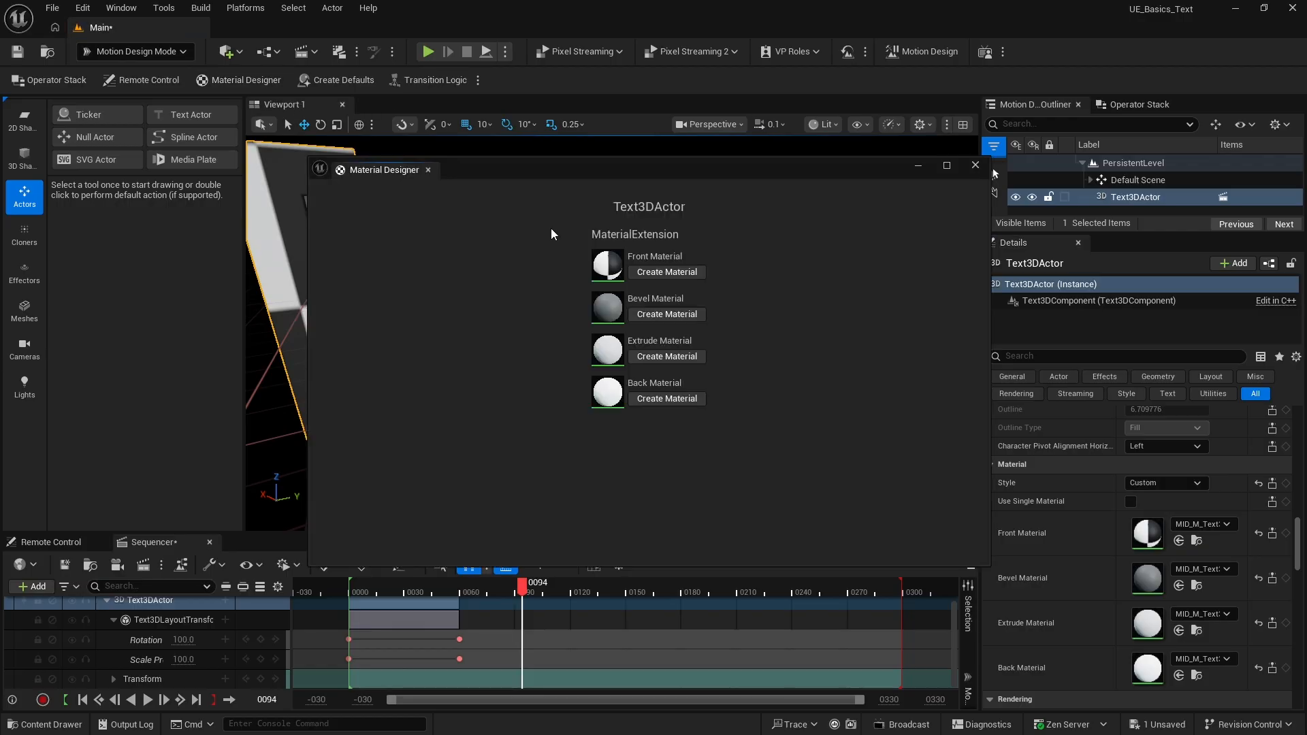
Create a new PBR material for the text's front and change its base color layer source to Solid Color.
click(658, 273)
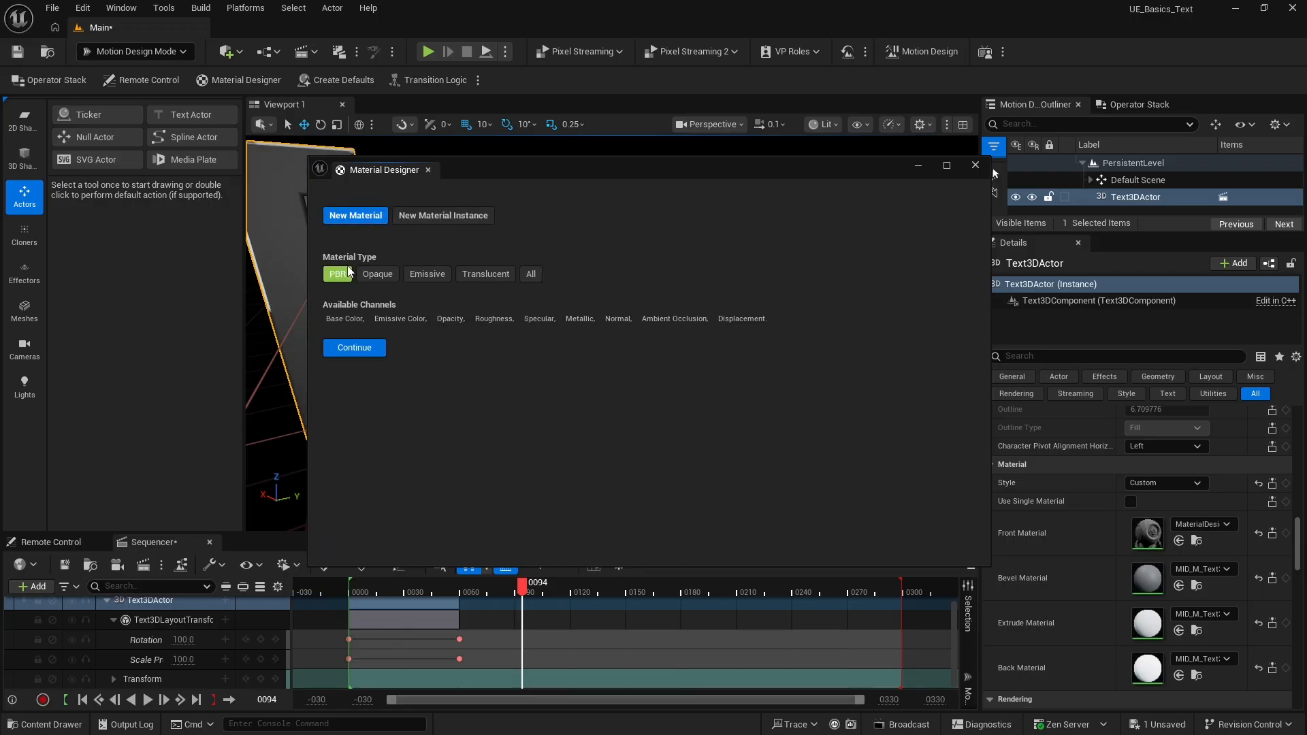
click(363, 349)
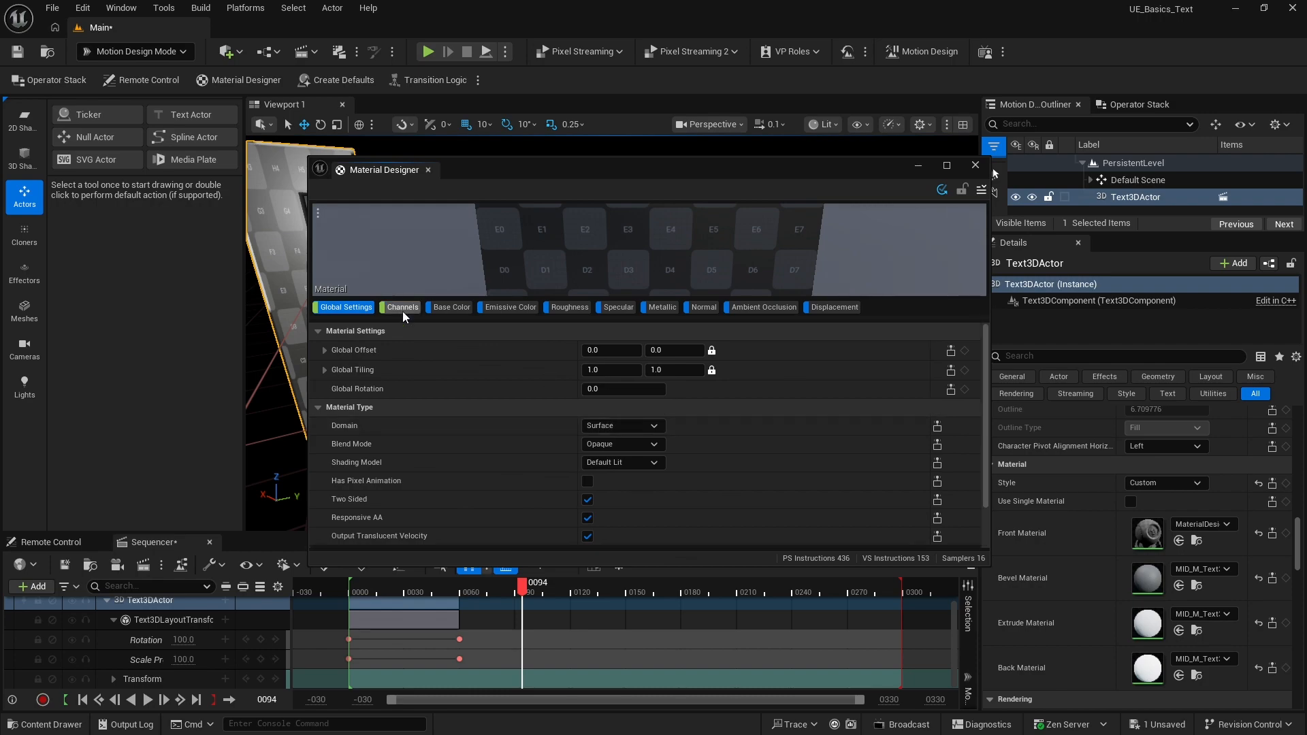
click(449, 309)
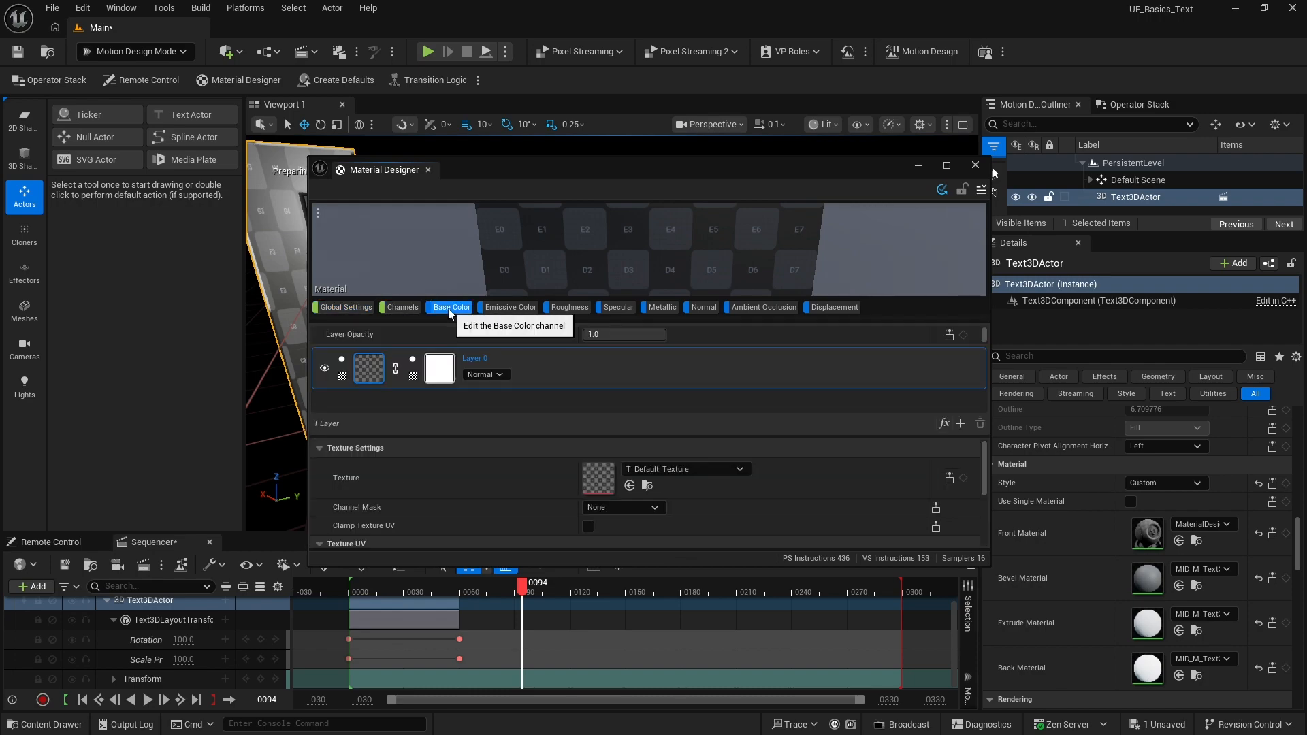
click(344, 378)
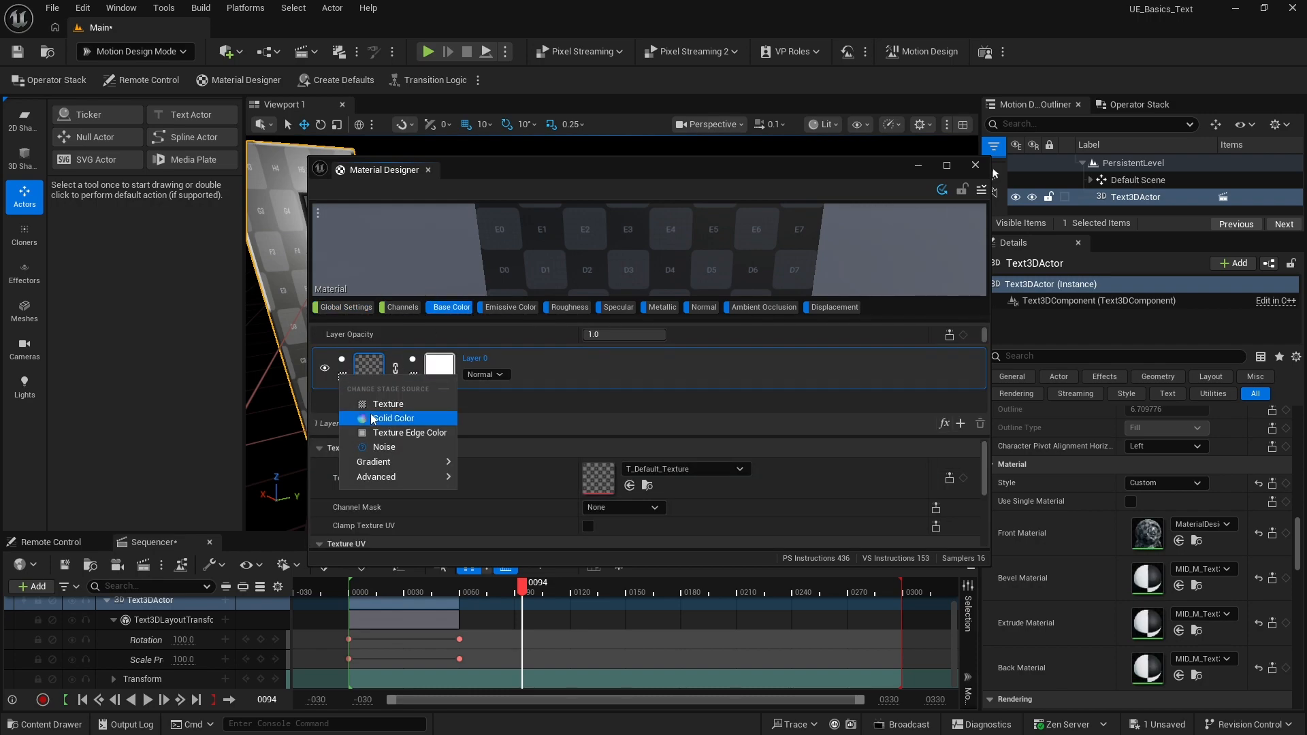
click(384, 423)
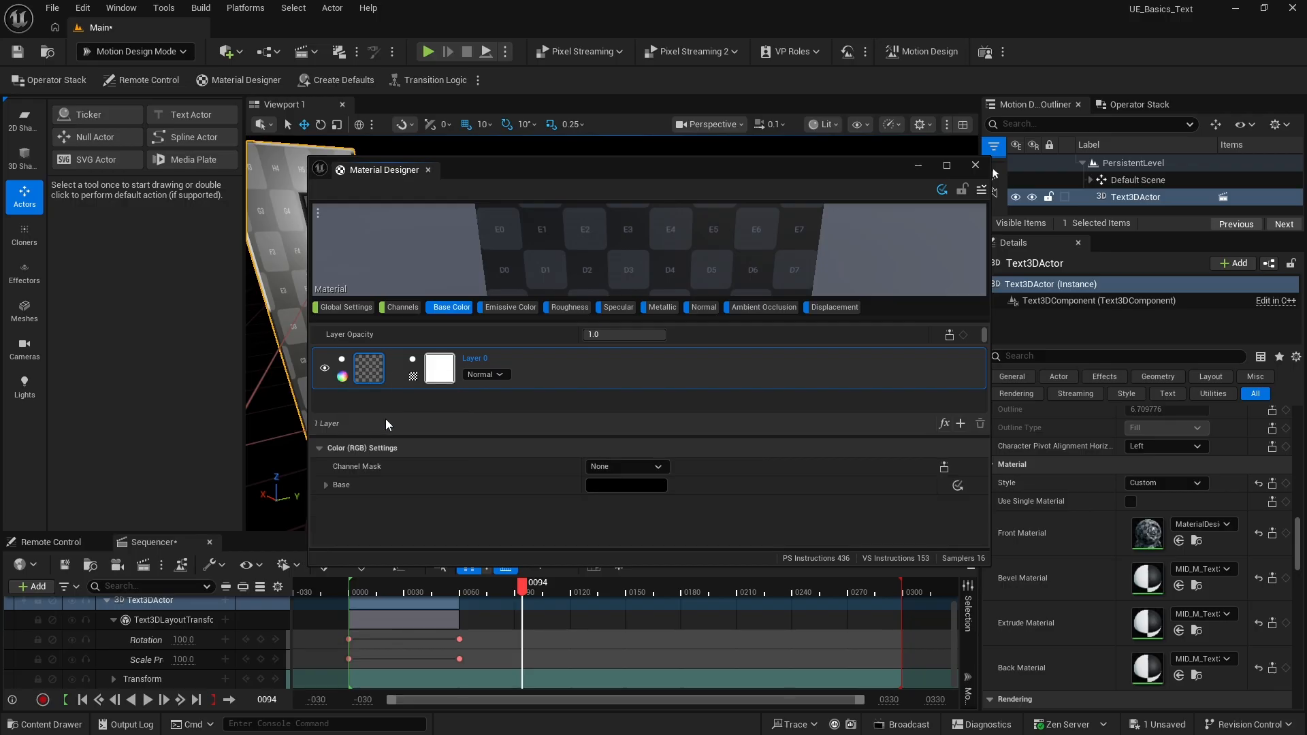
Set the front material's base color to bright blue (0089FFFF).
click(627, 485)
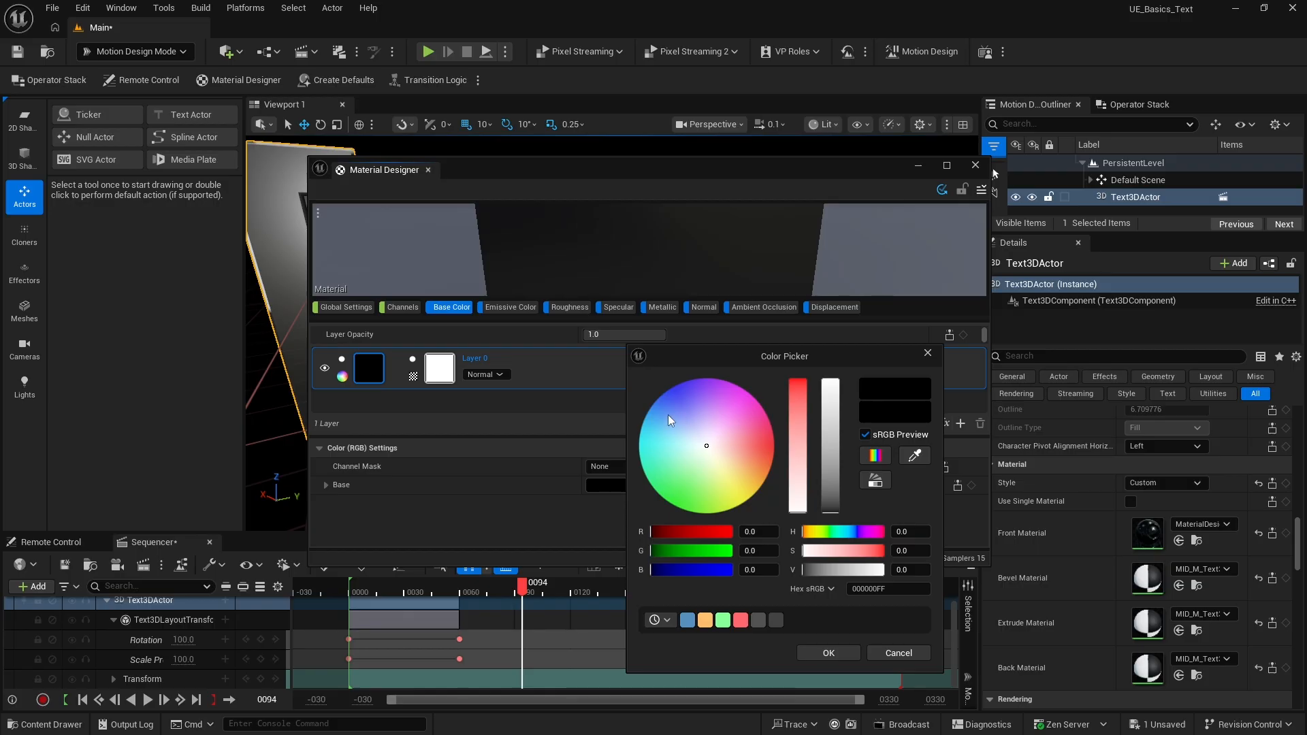
drag(669, 420, 659, 398)
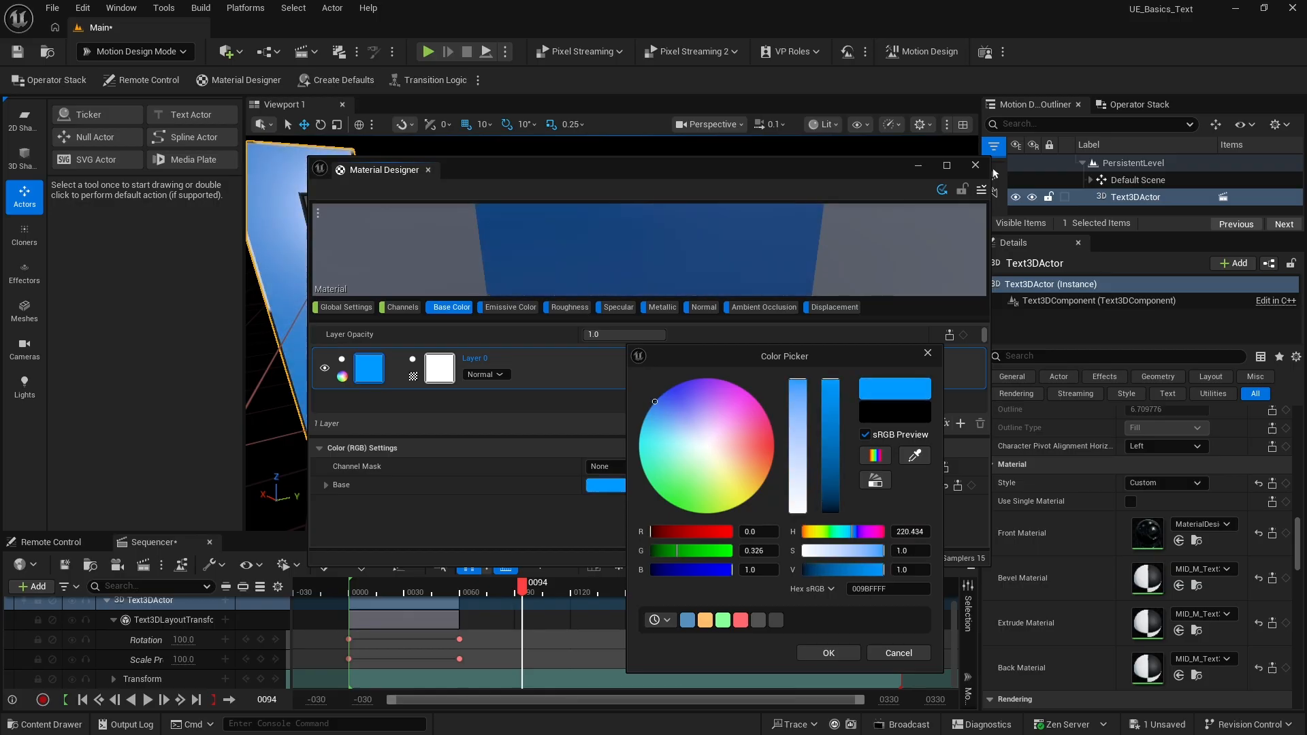
click(829, 652)
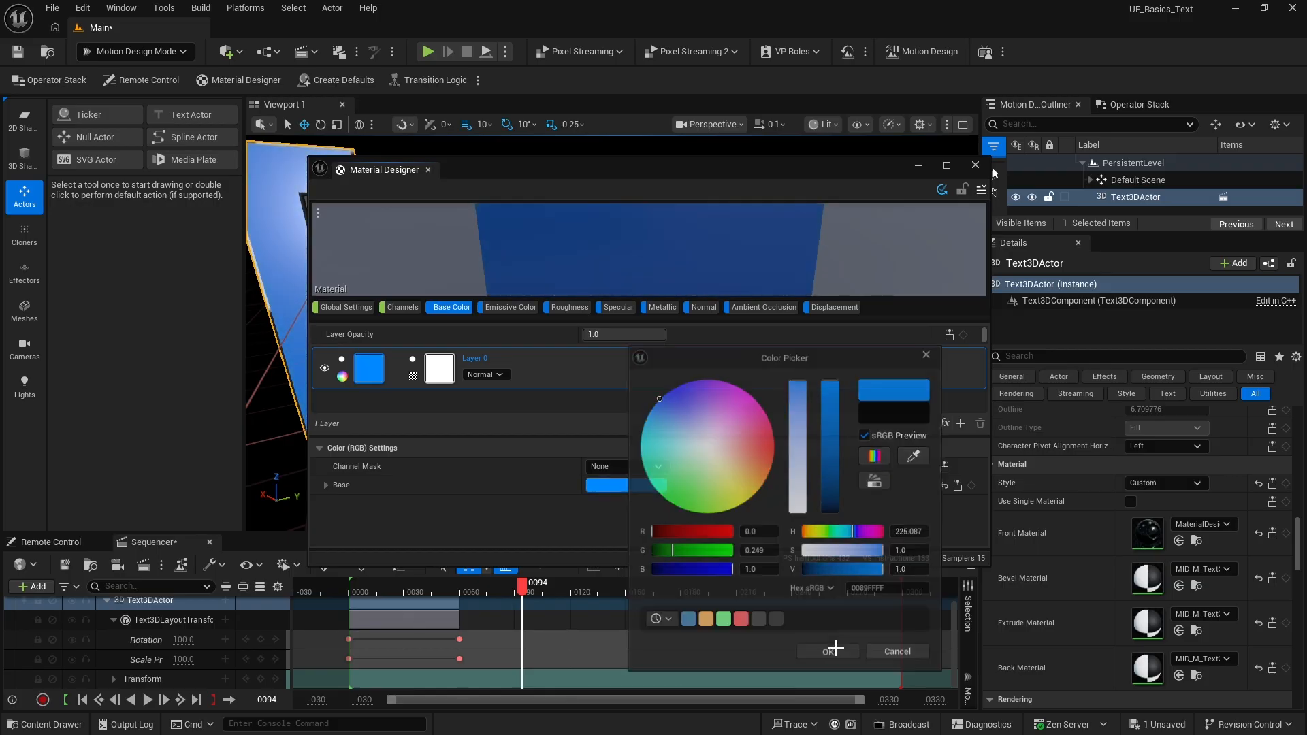
Export the front material as MD_blue into a new Materials folder under Content and close the Material Designer.
click(981, 191)
click(1022, 250)
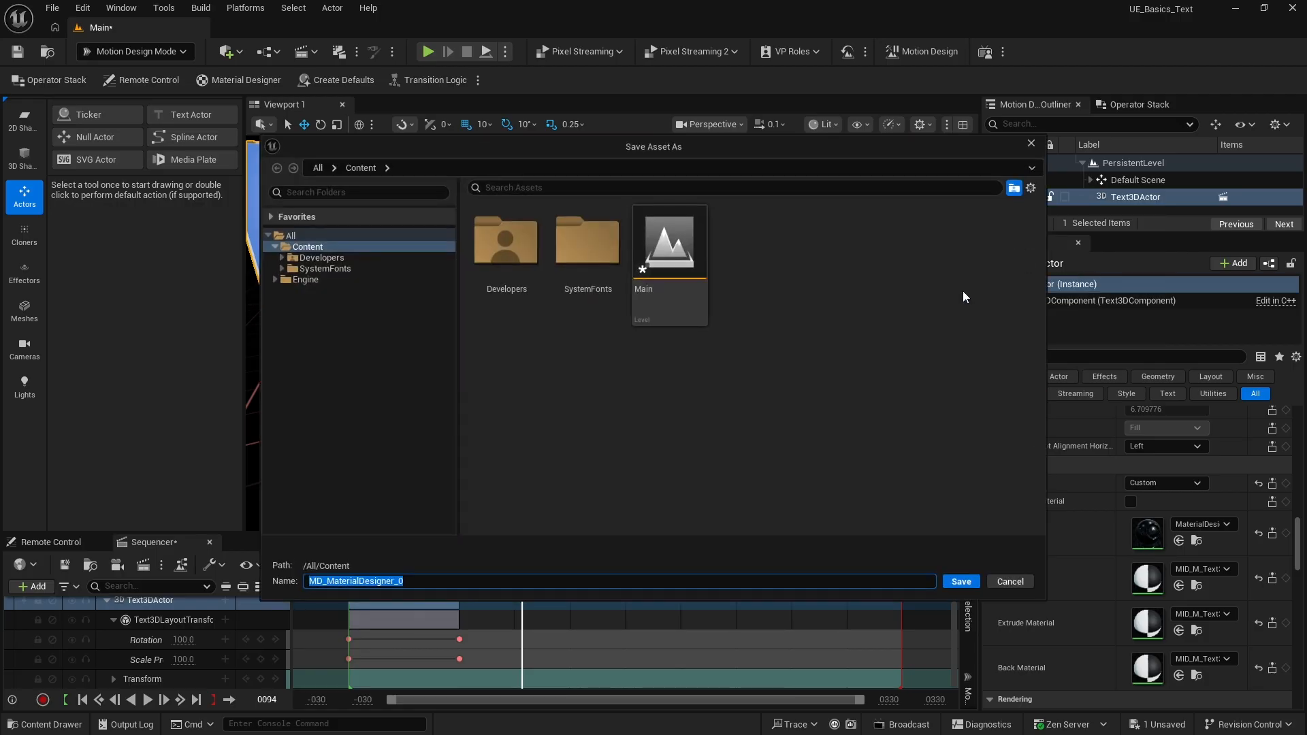
right_click(724, 410)
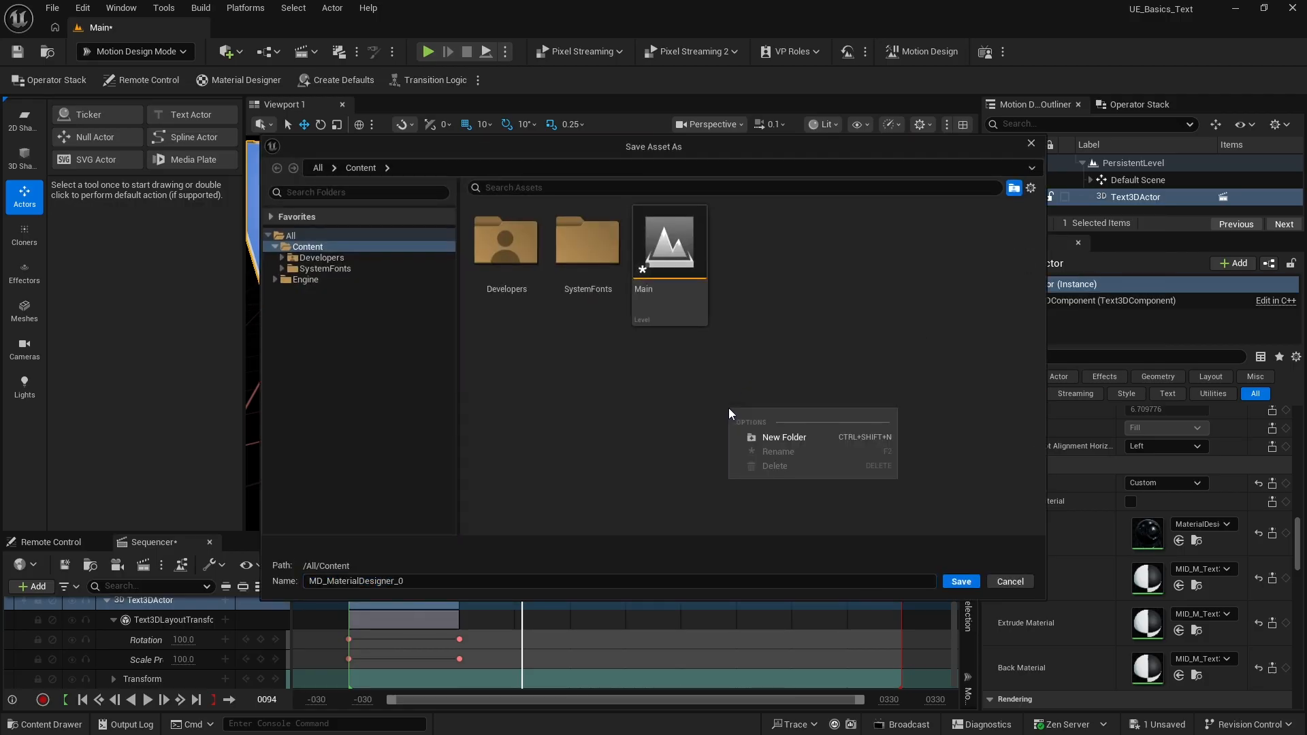
click(783, 435)
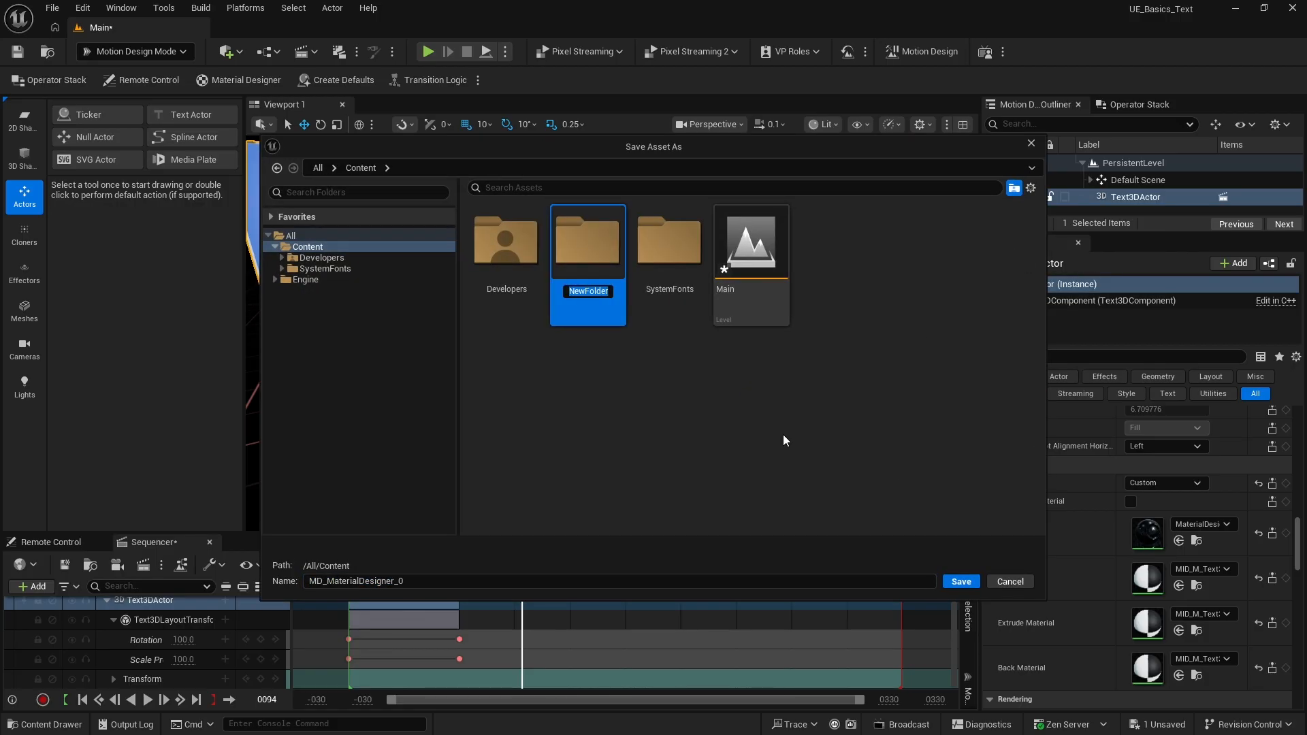
text(Materials)
key(Return)
double_click(610, 280)
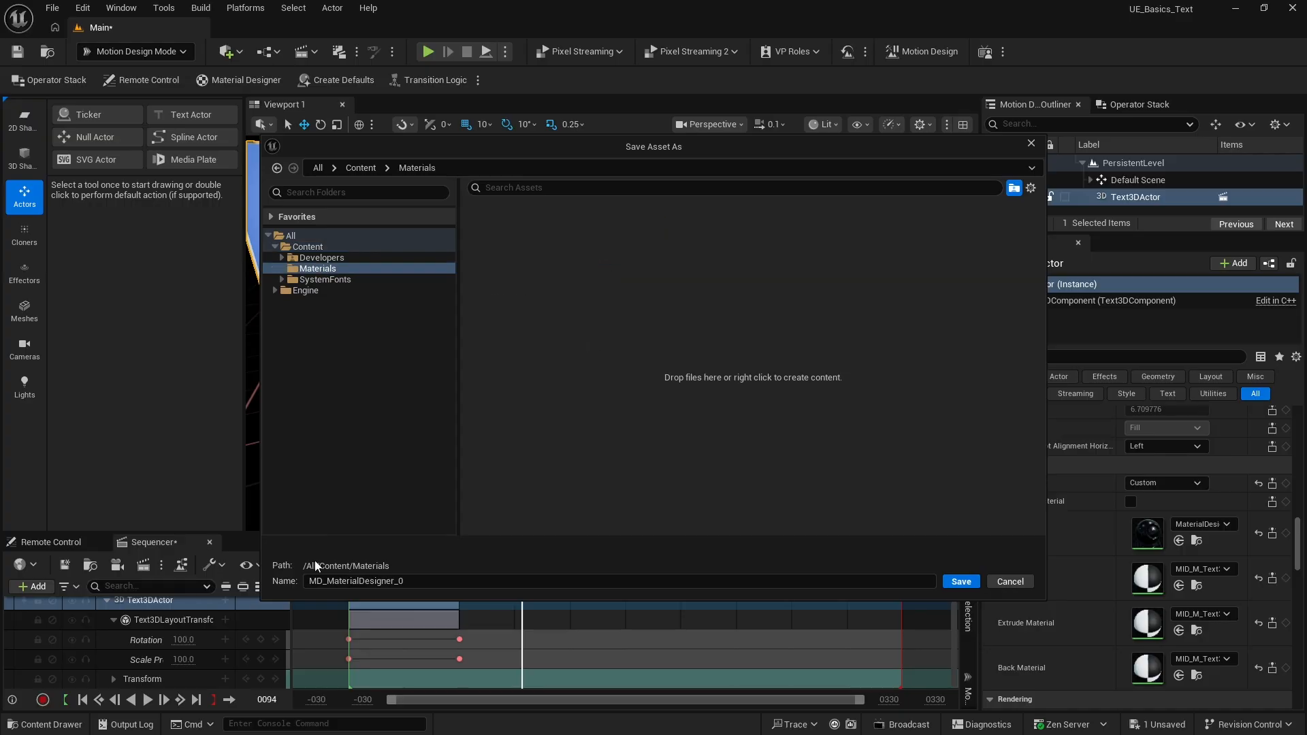
drag(329, 580, 400, 581)
text(blue)
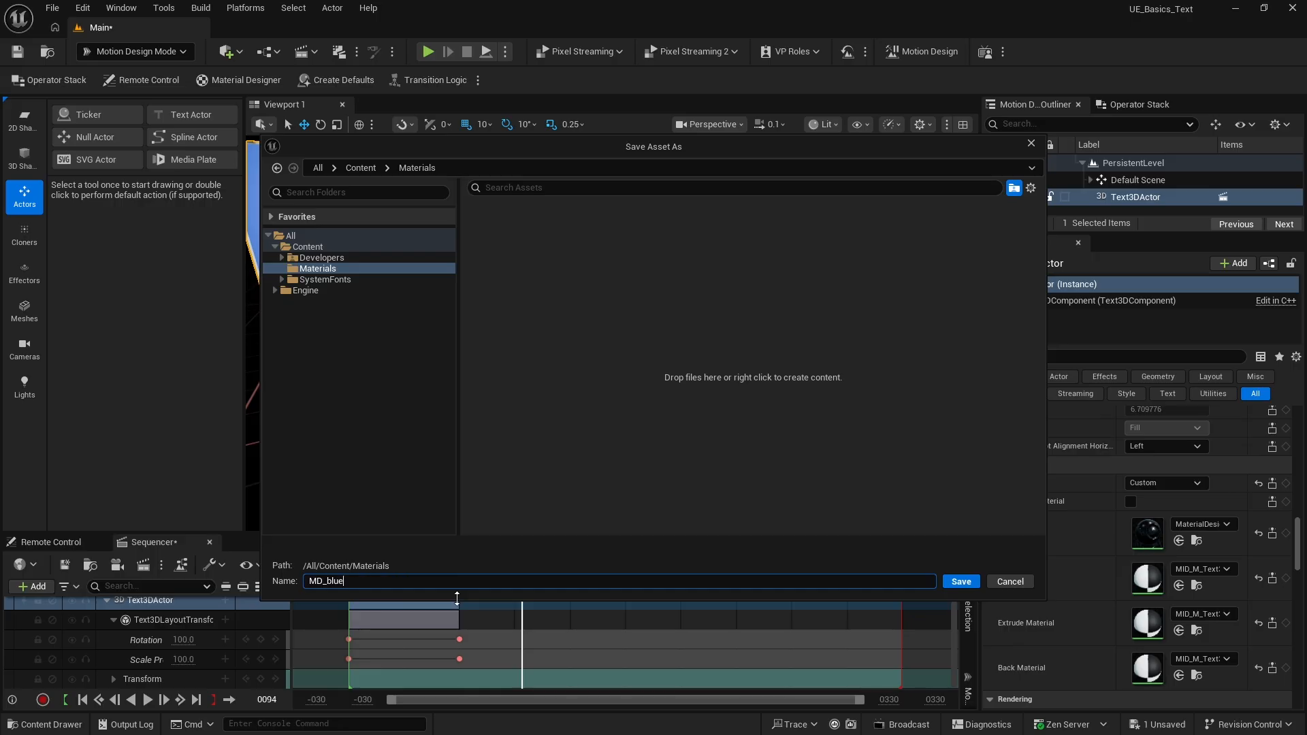
key(Return)
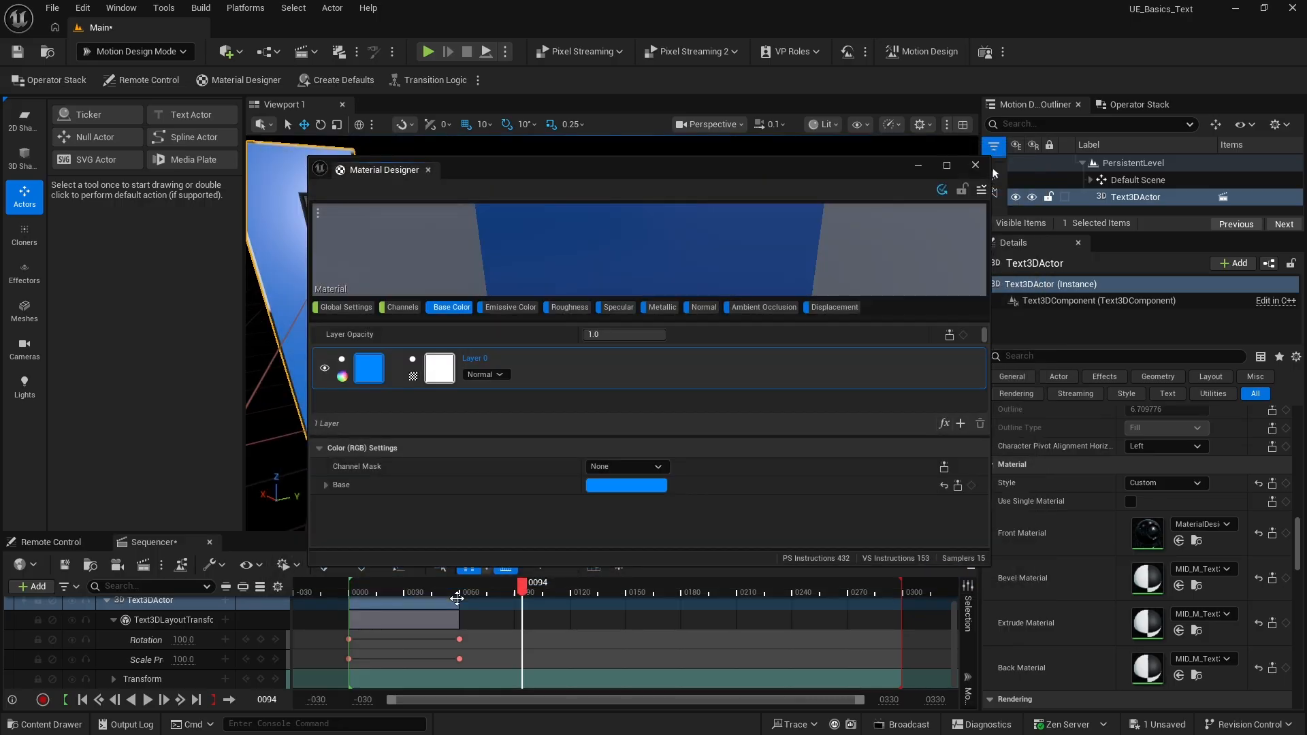
click(975, 165)
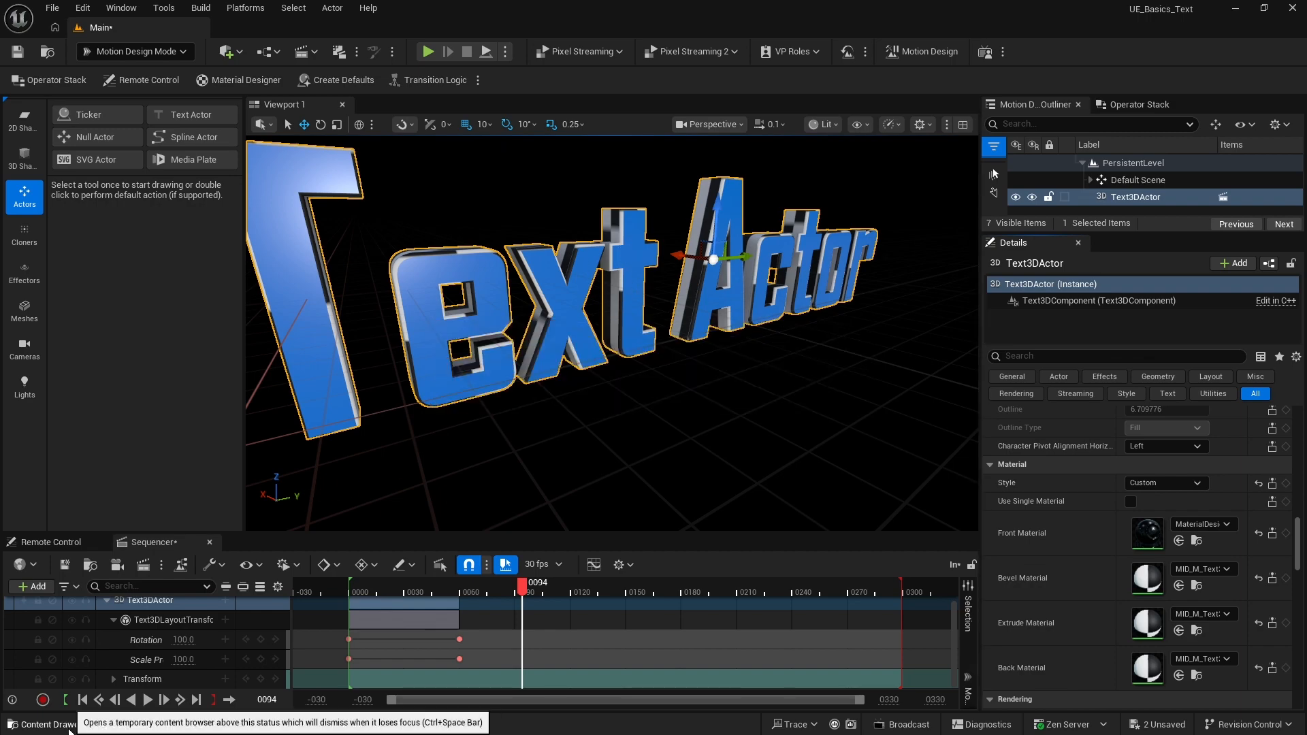
Duplicate the MD_blue material inside the Materials folder.
click(70, 726)
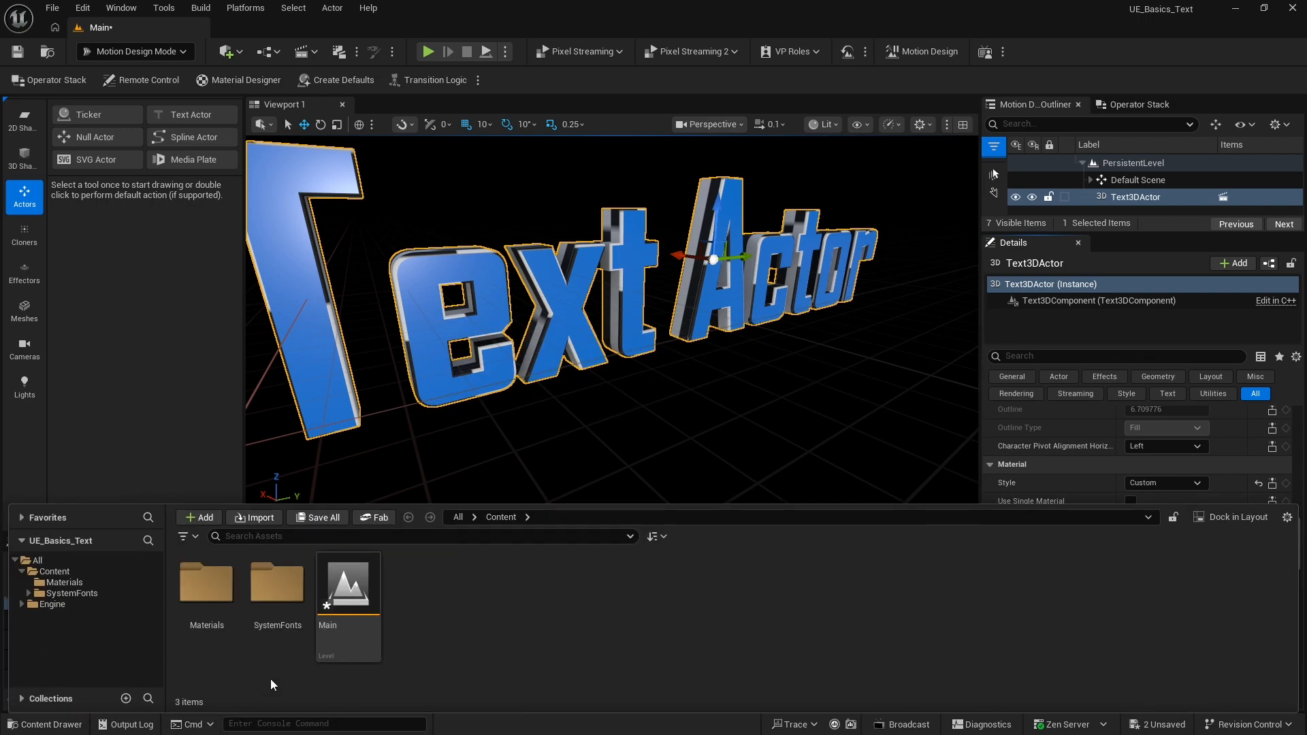
double_click(207, 584)
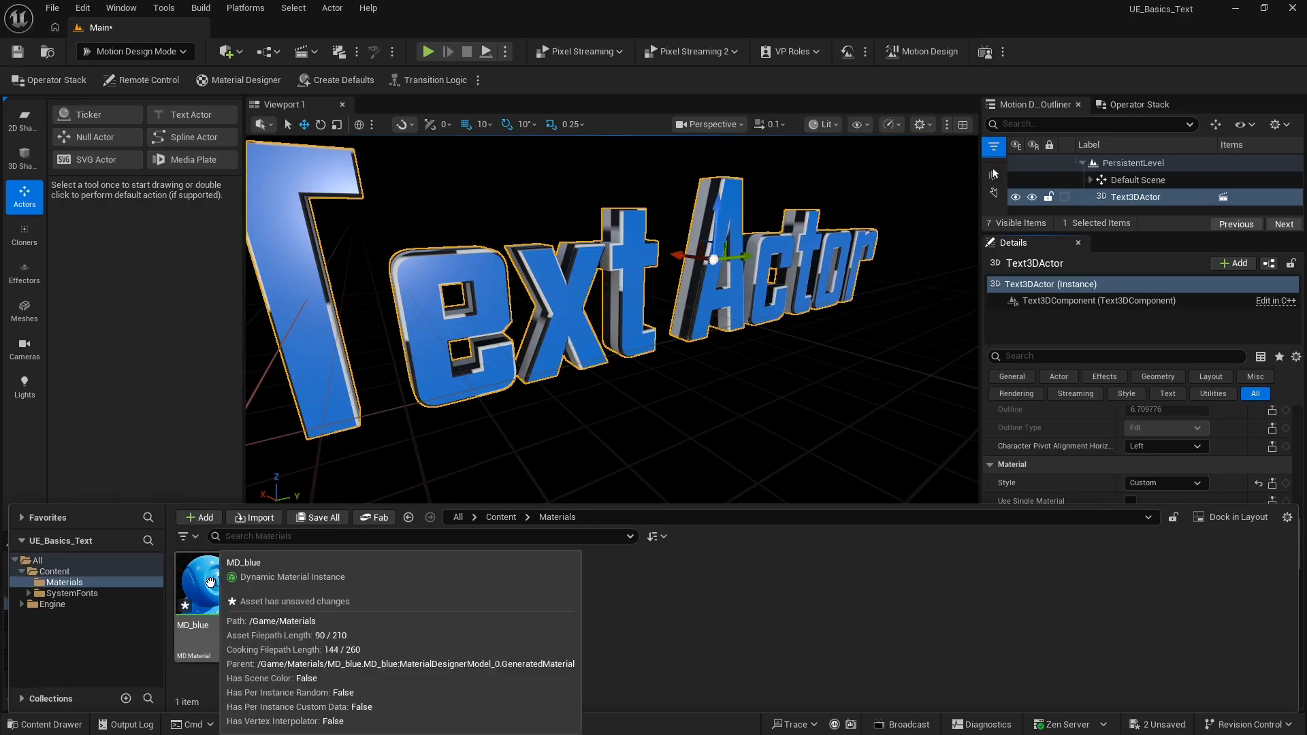
drag(210, 583, 297, 593)
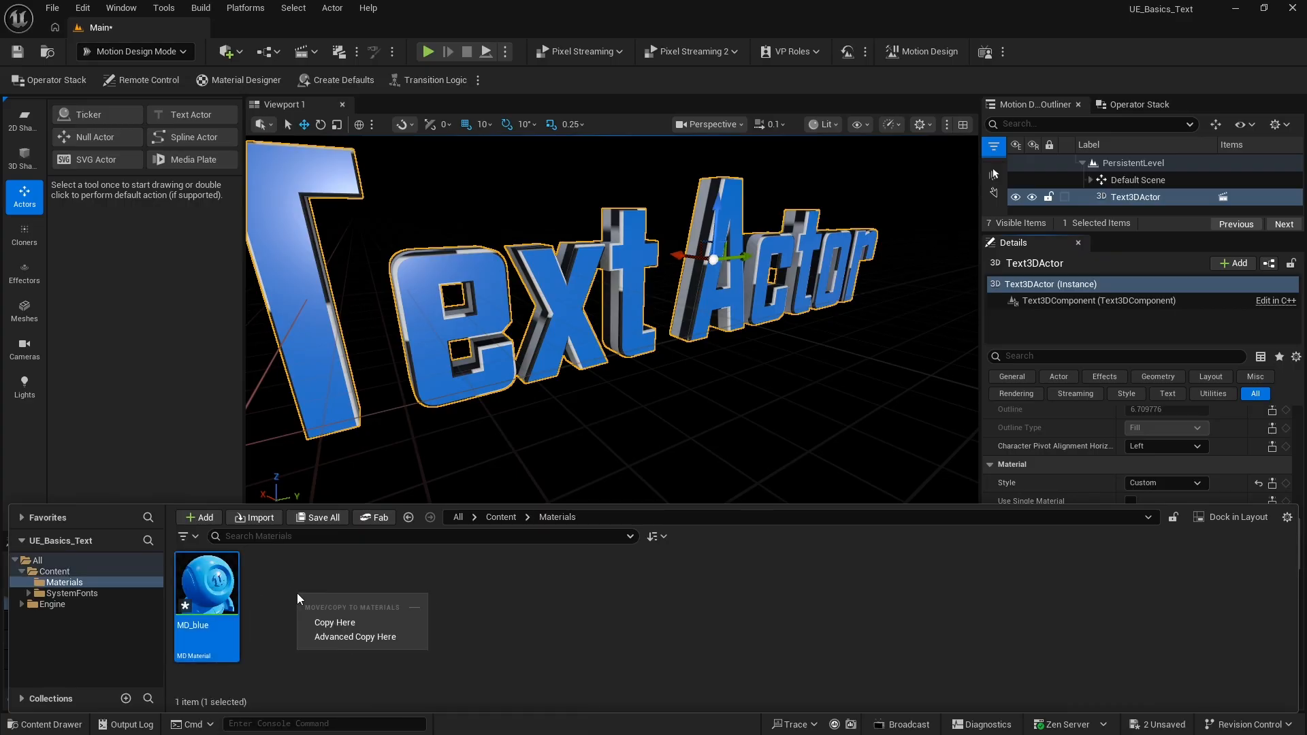
click(327, 624)
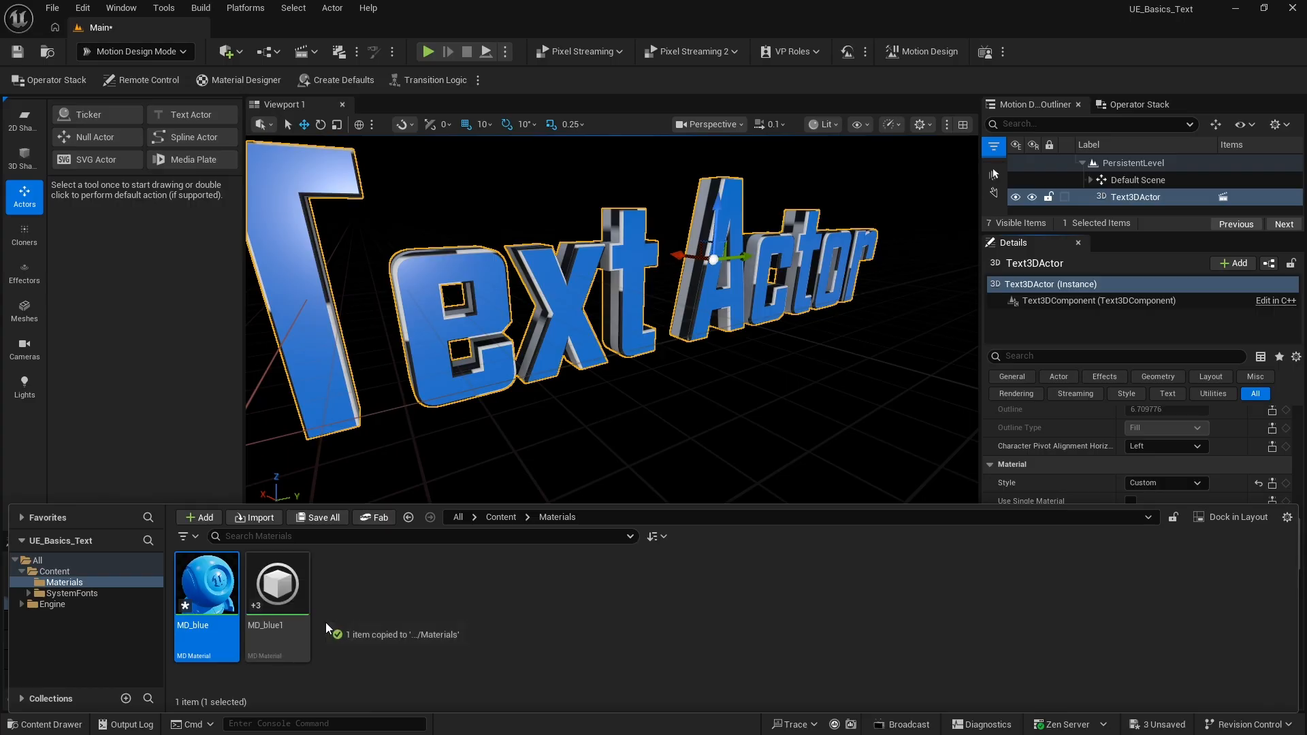
Load MD_blue1 in the Material Designer, set its base color to yellow (FFEF60FF) and save it.
click(230, 80)
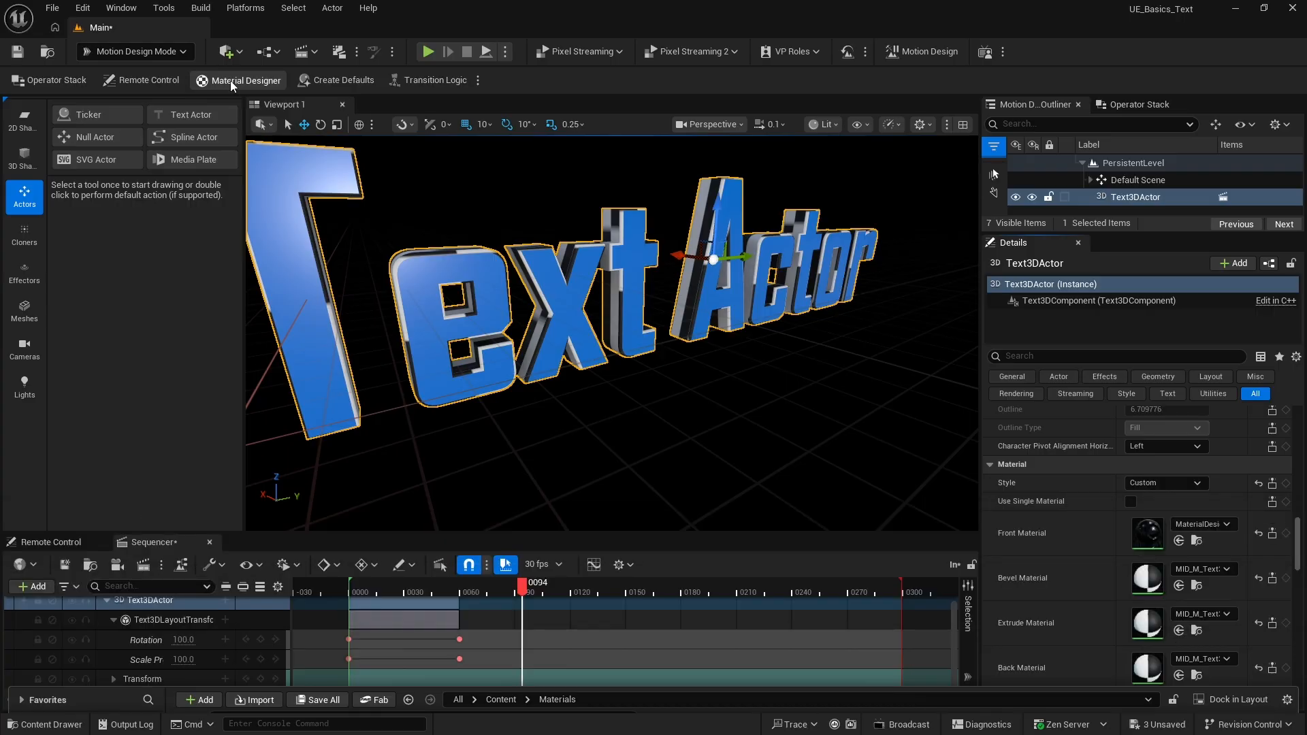
click(68, 728)
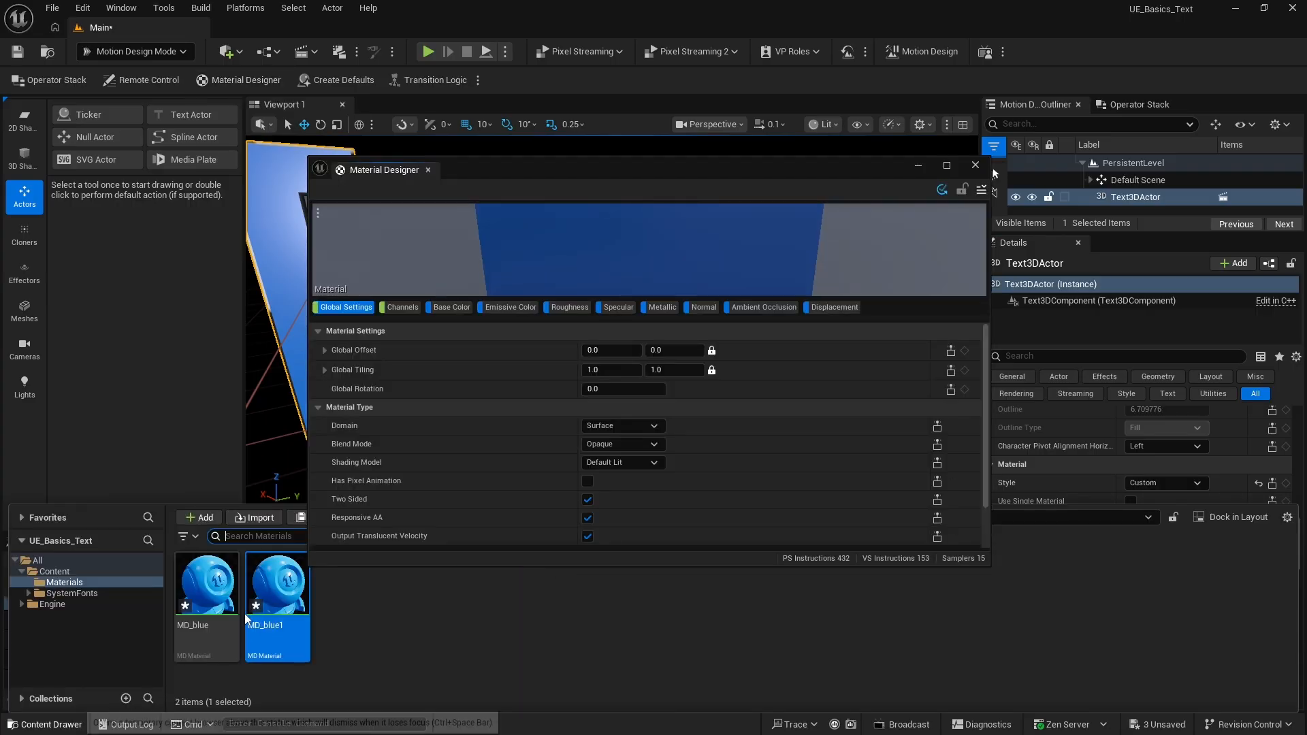
click(267, 582)
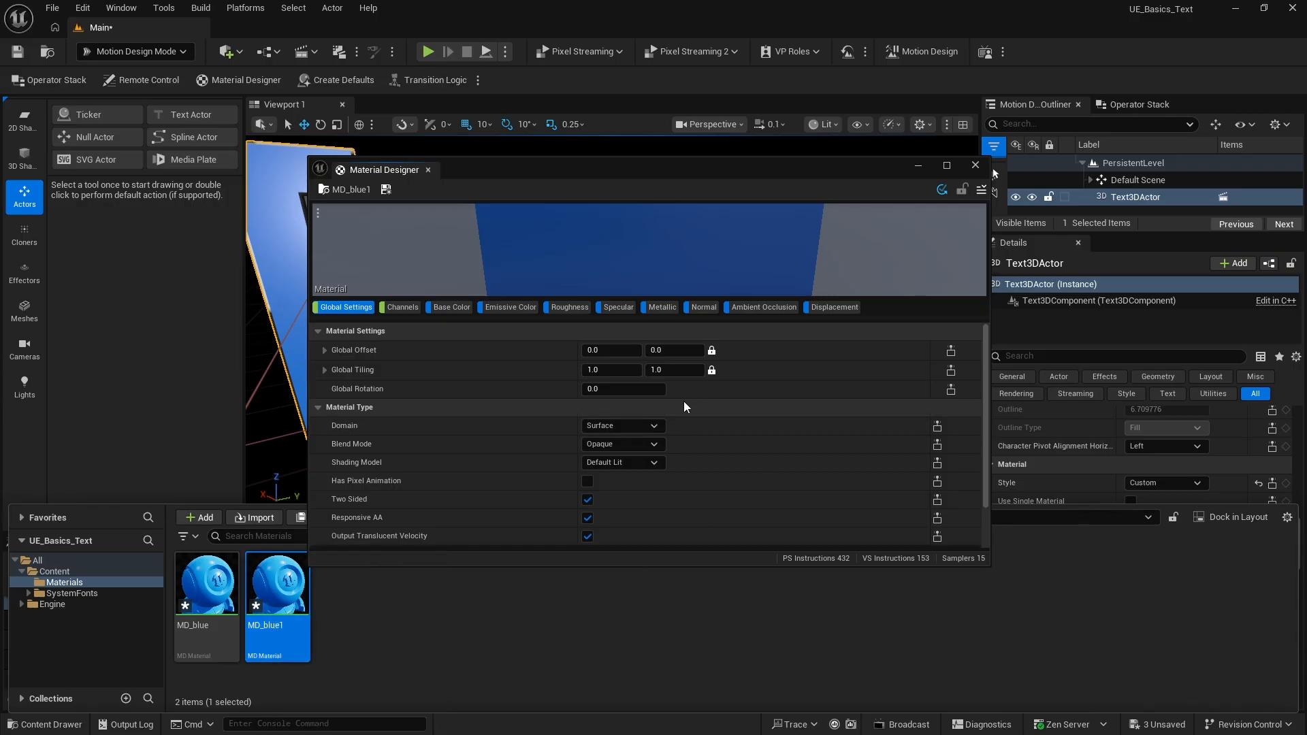
click(459, 308)
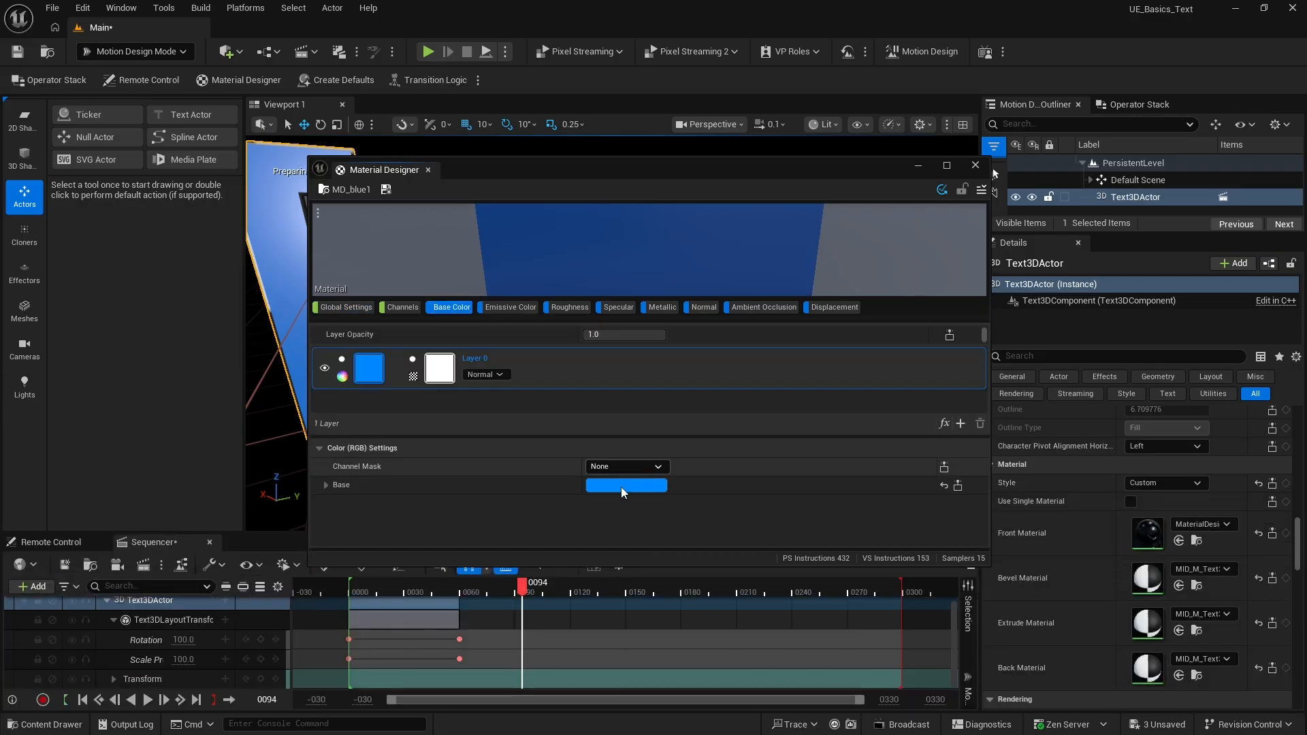
click(621, 486)
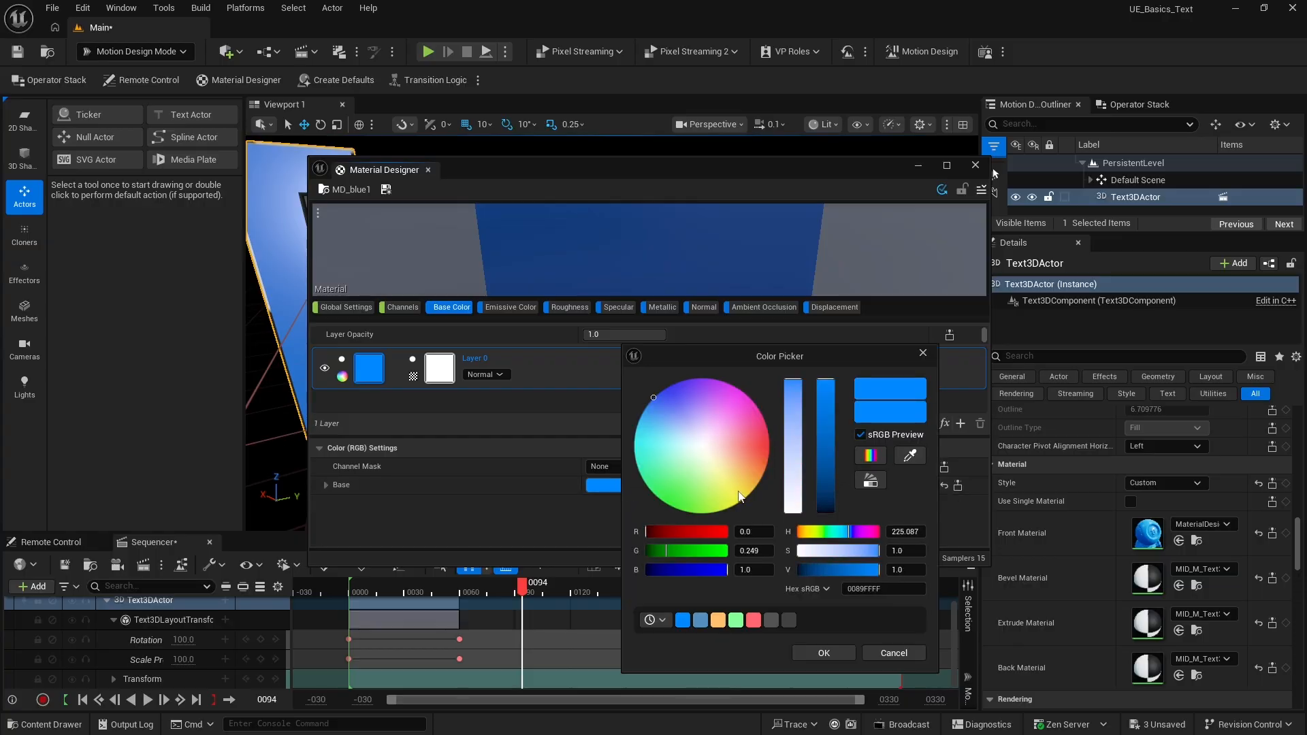
drag(741, 497, 738, 490)
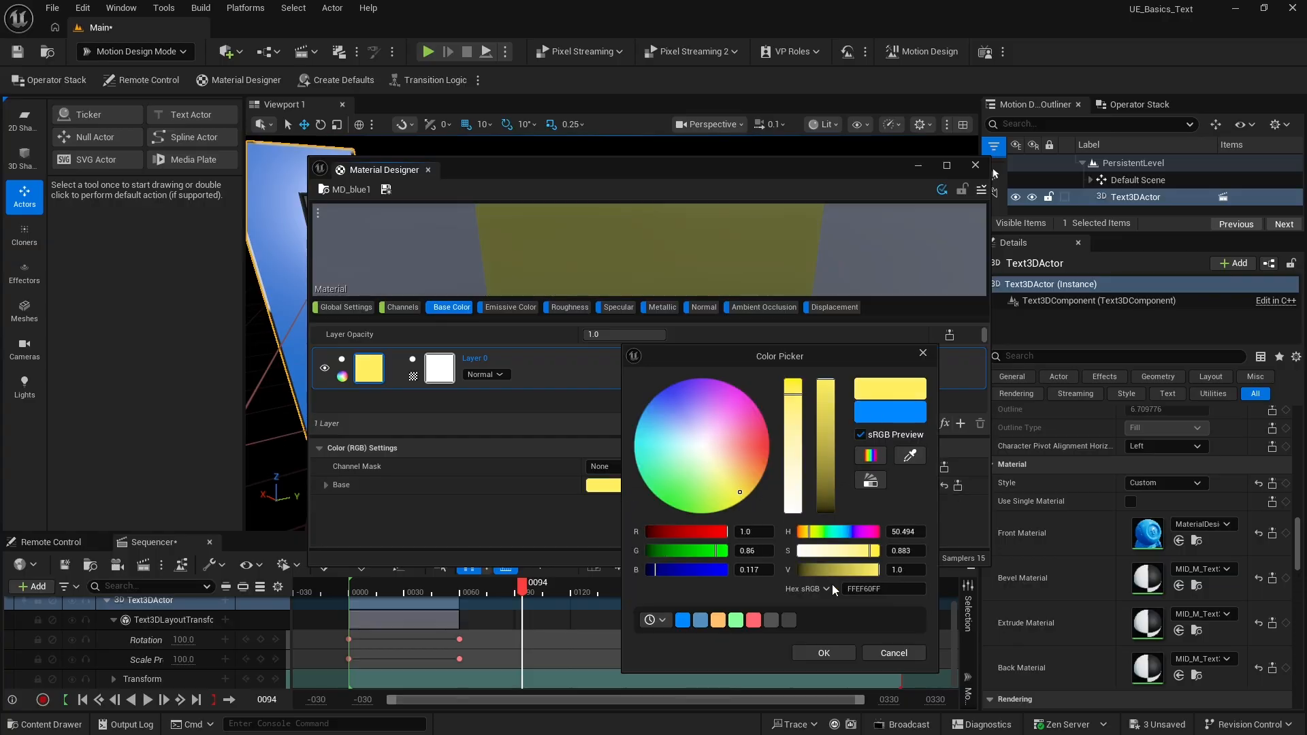
click(838, 652)
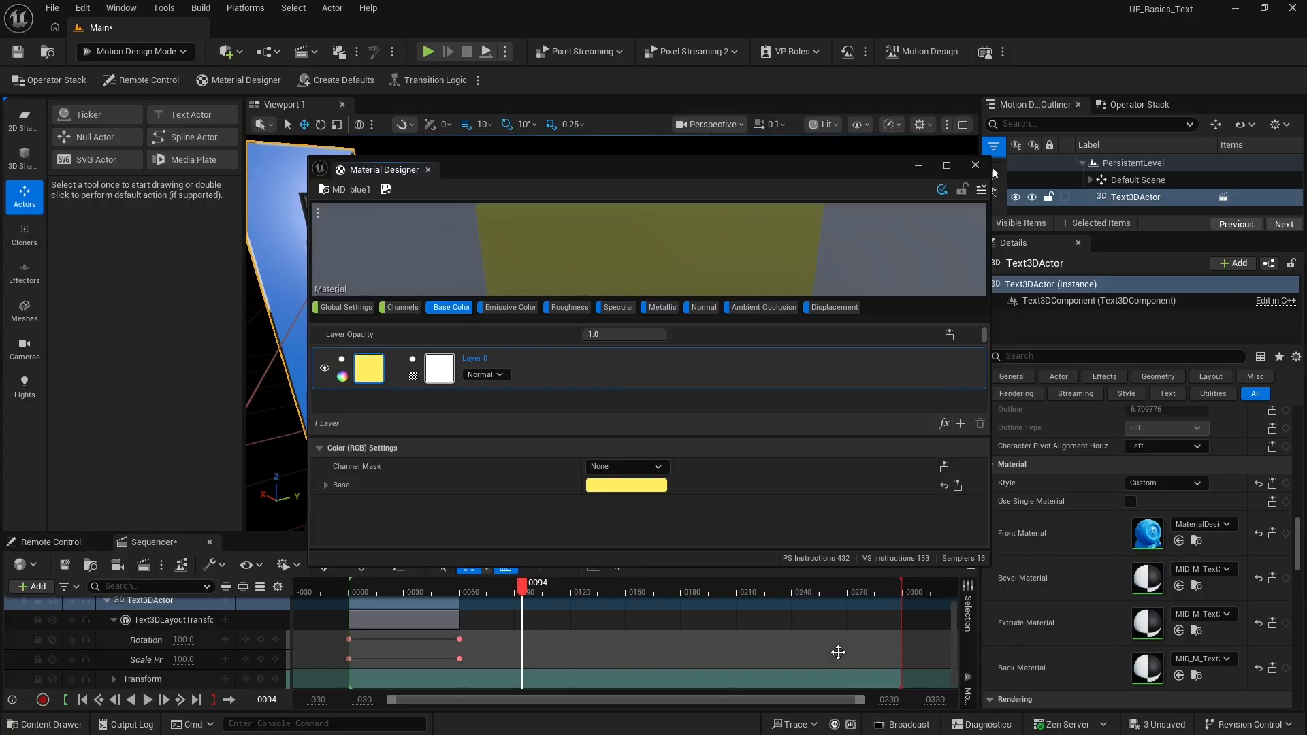
click(386, 191)
Load MD_blue in the Material Designer and save the asset.
click(56, 725)
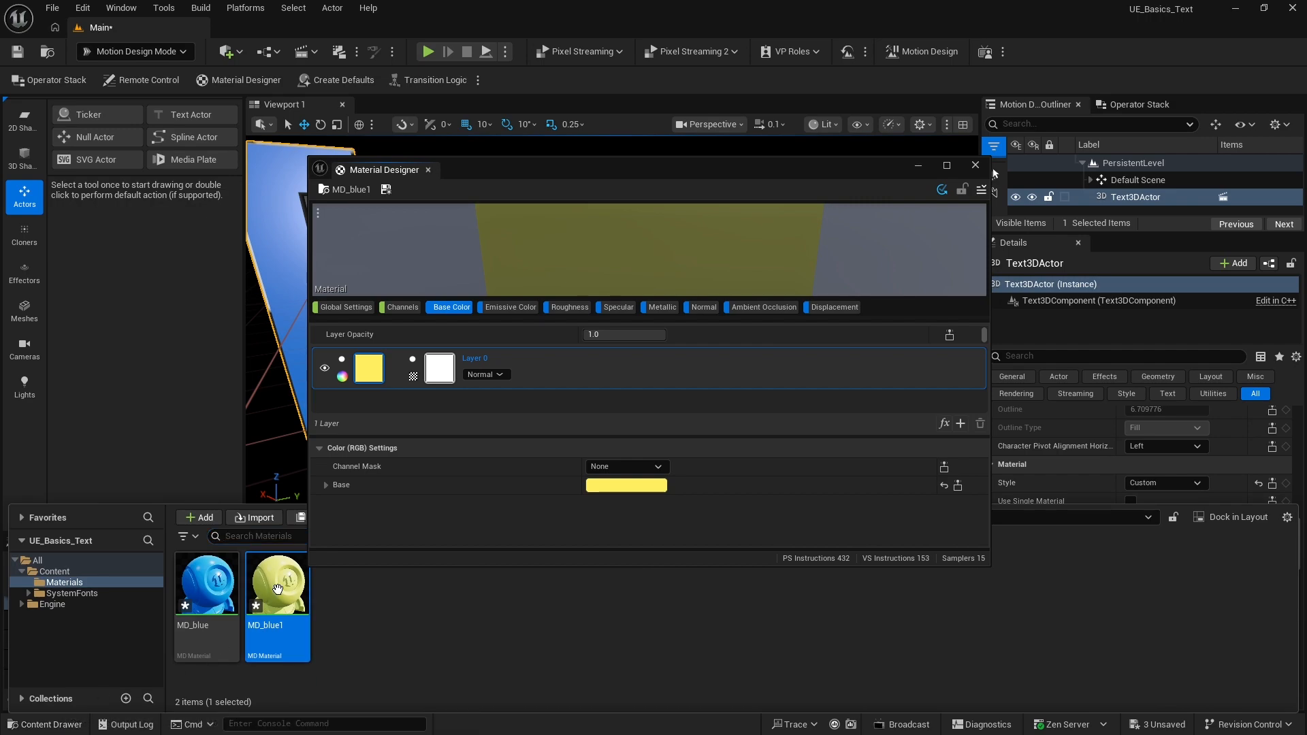
click(193, 597)
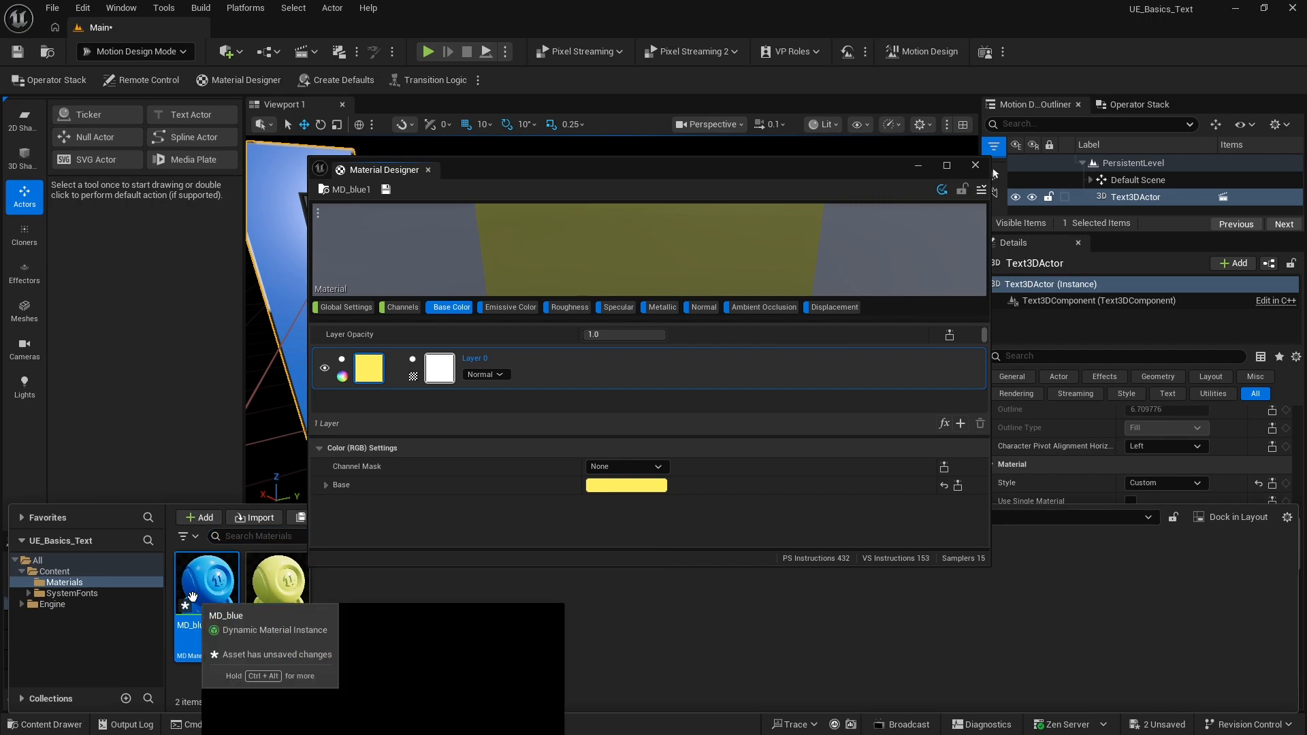
double_click(192, 598)
click(370, 606)
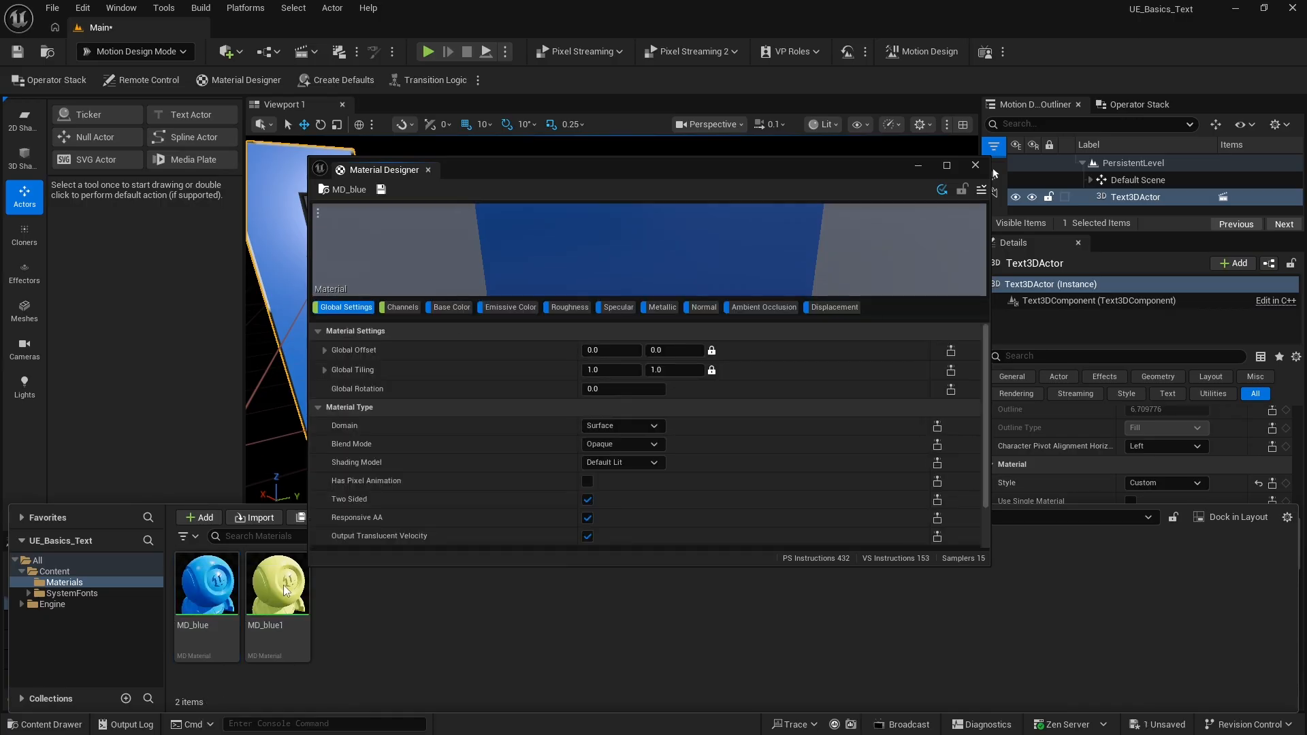
Duplicate MD_blue1 inside the Materials folder and load the copy in the Material Designer.
drag(270, 585, 357, 663)
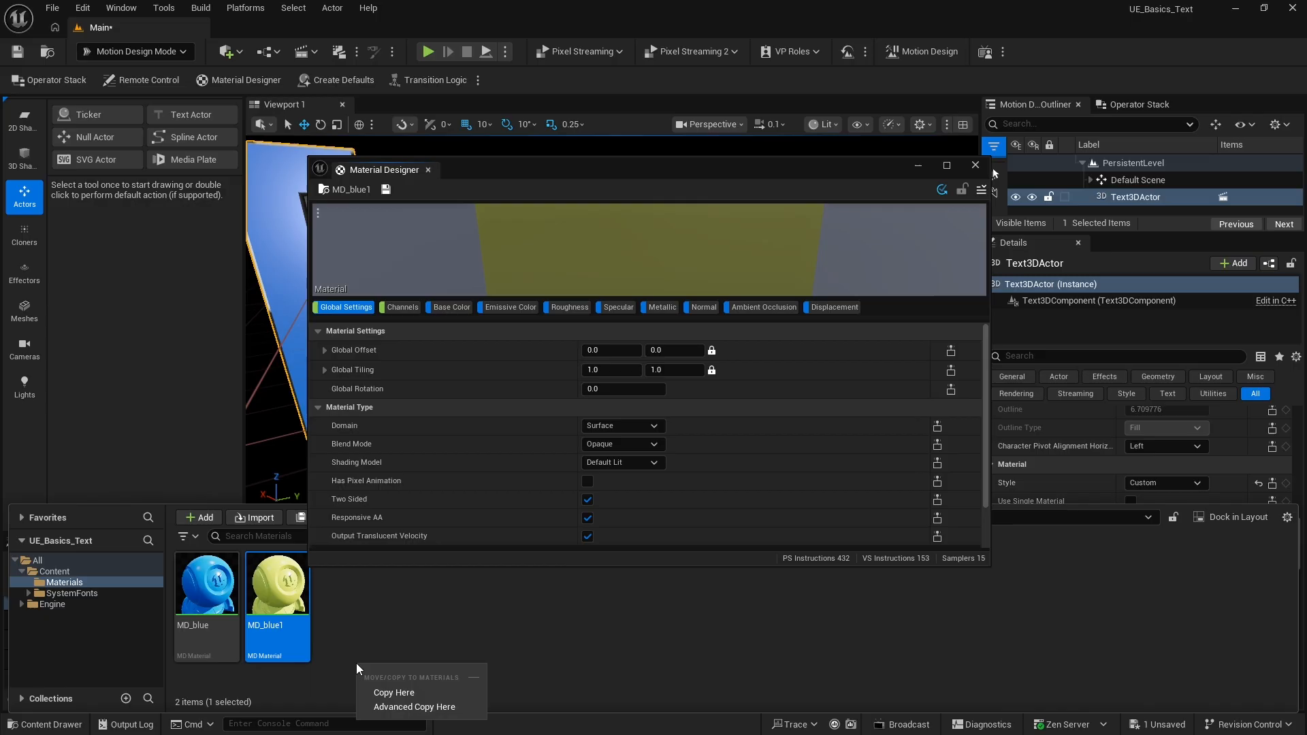
click(389, 689)
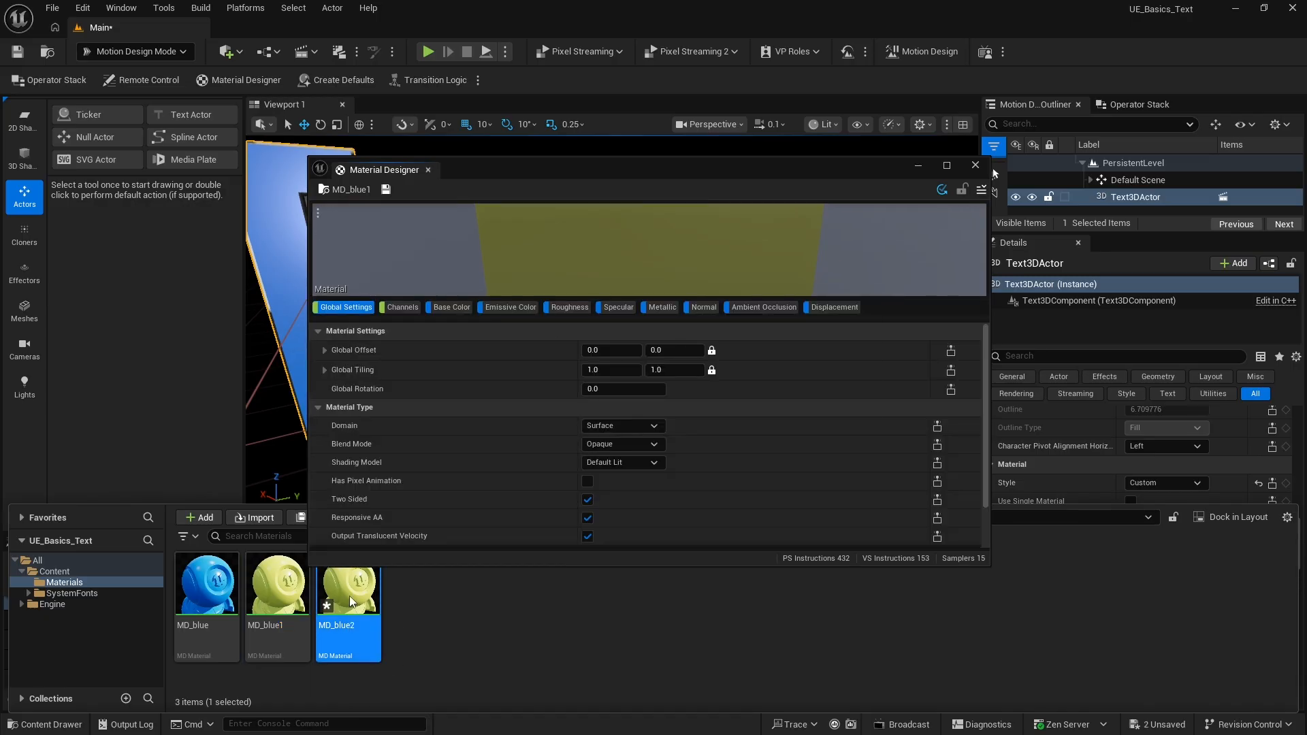
double_click(349, 595)
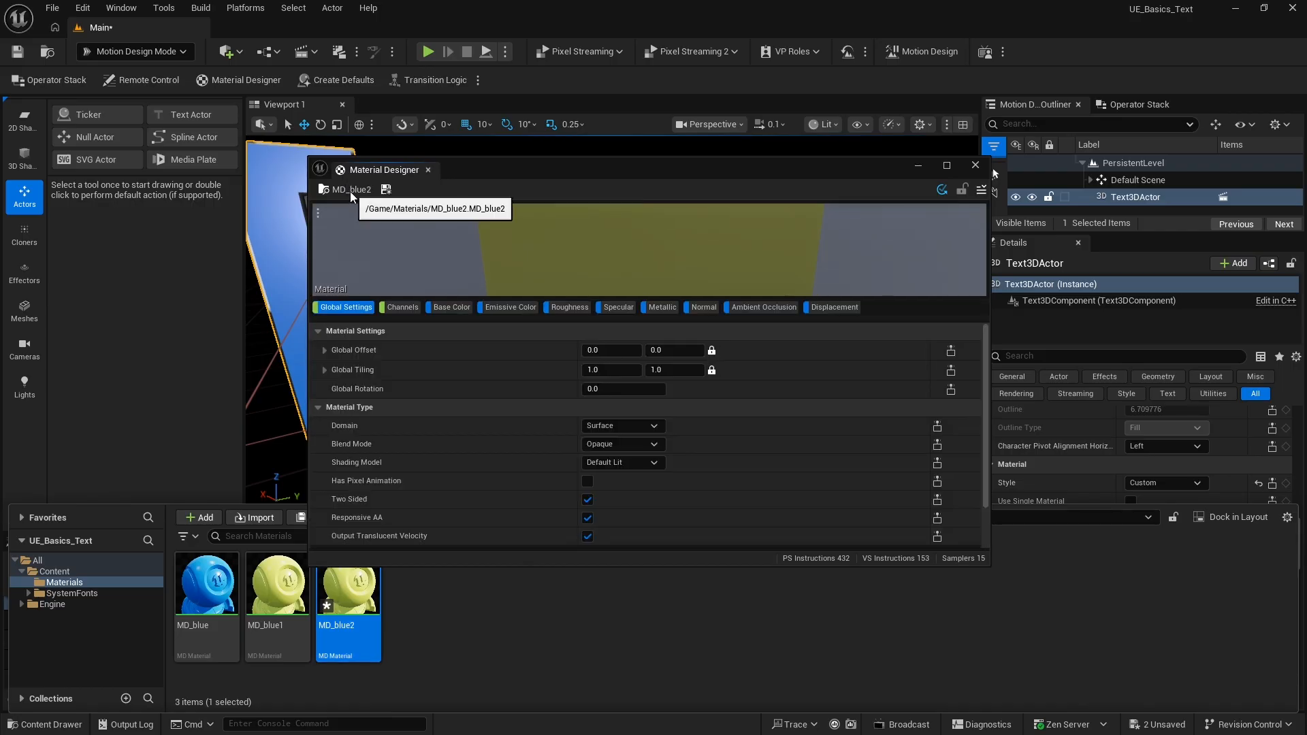
Set the base color of MD_blue2 to light green (8AFF7BFF).
click(451, 307)
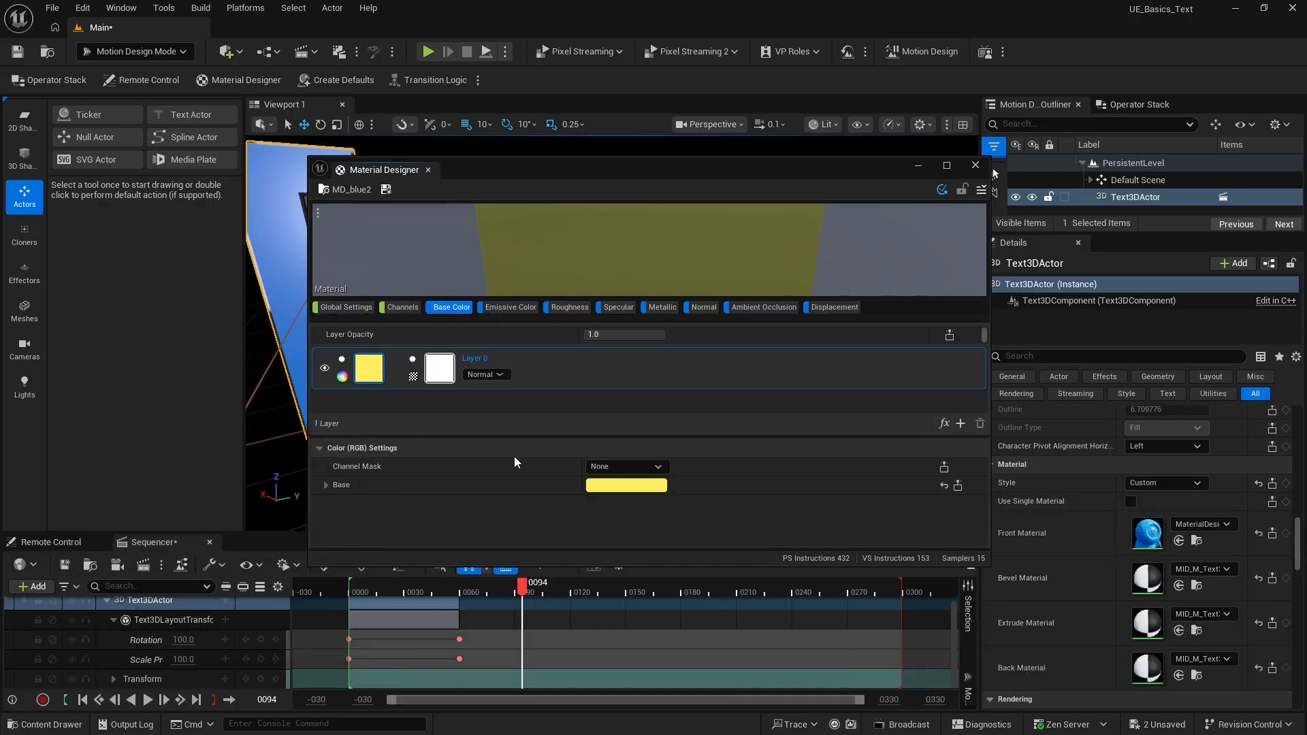
click(623, 485)
click(681, 495)
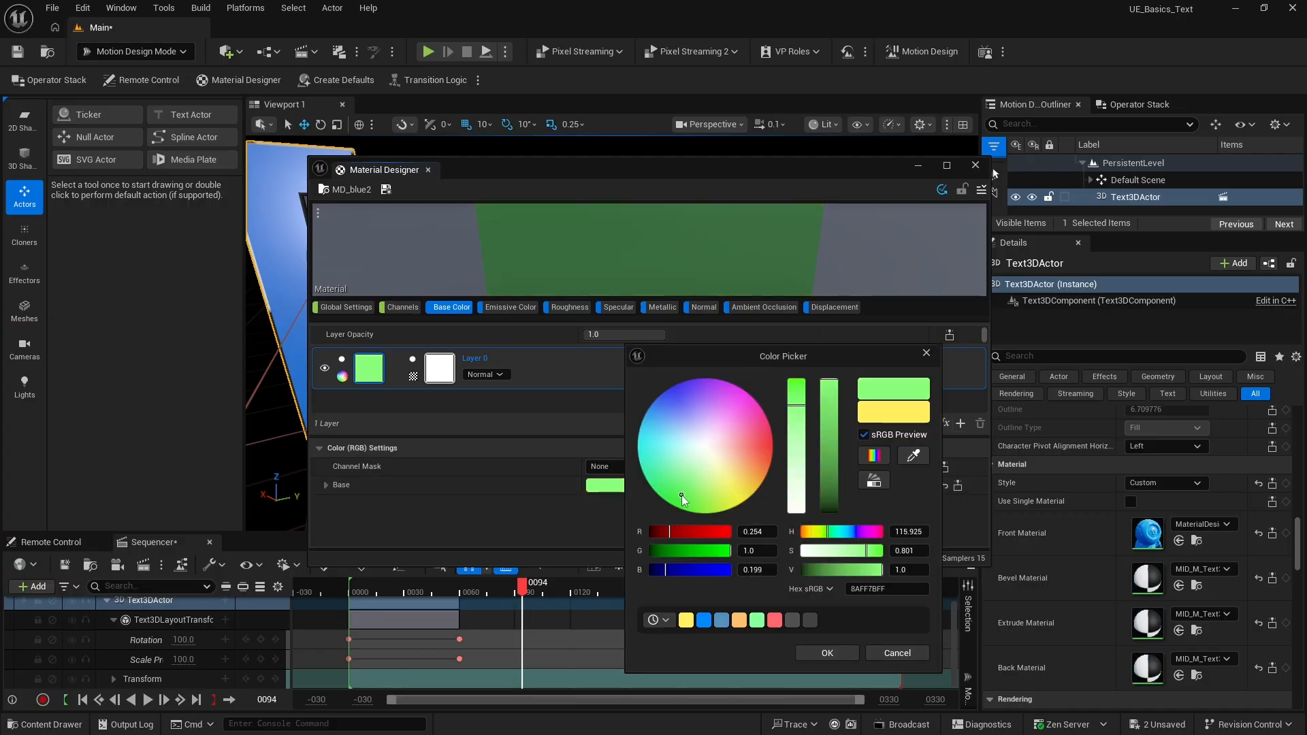
click(828, 653)
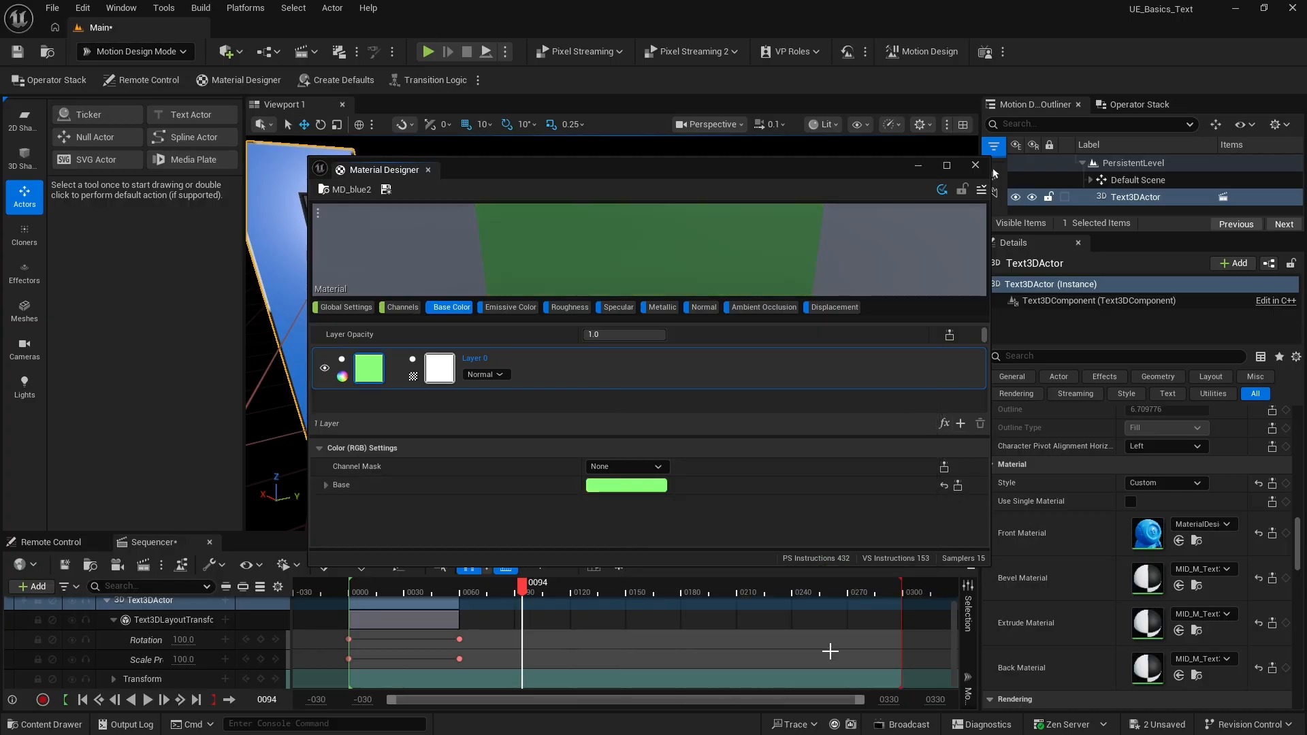
Close the Material Designer and rename the yellow material asset MD_blue1 as MD_yellow in the Materials folder.
click(387, 190)
click(976, 165)
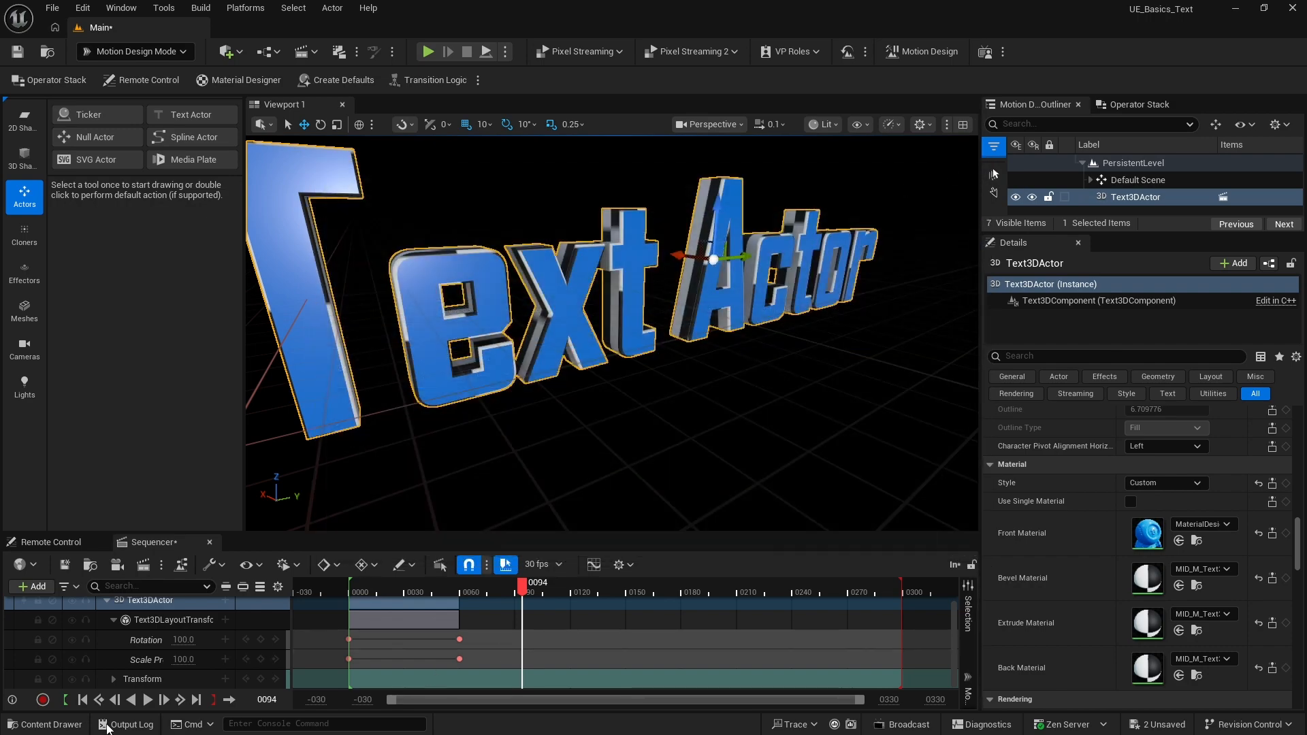
click(45, 724)
click(272, 587)
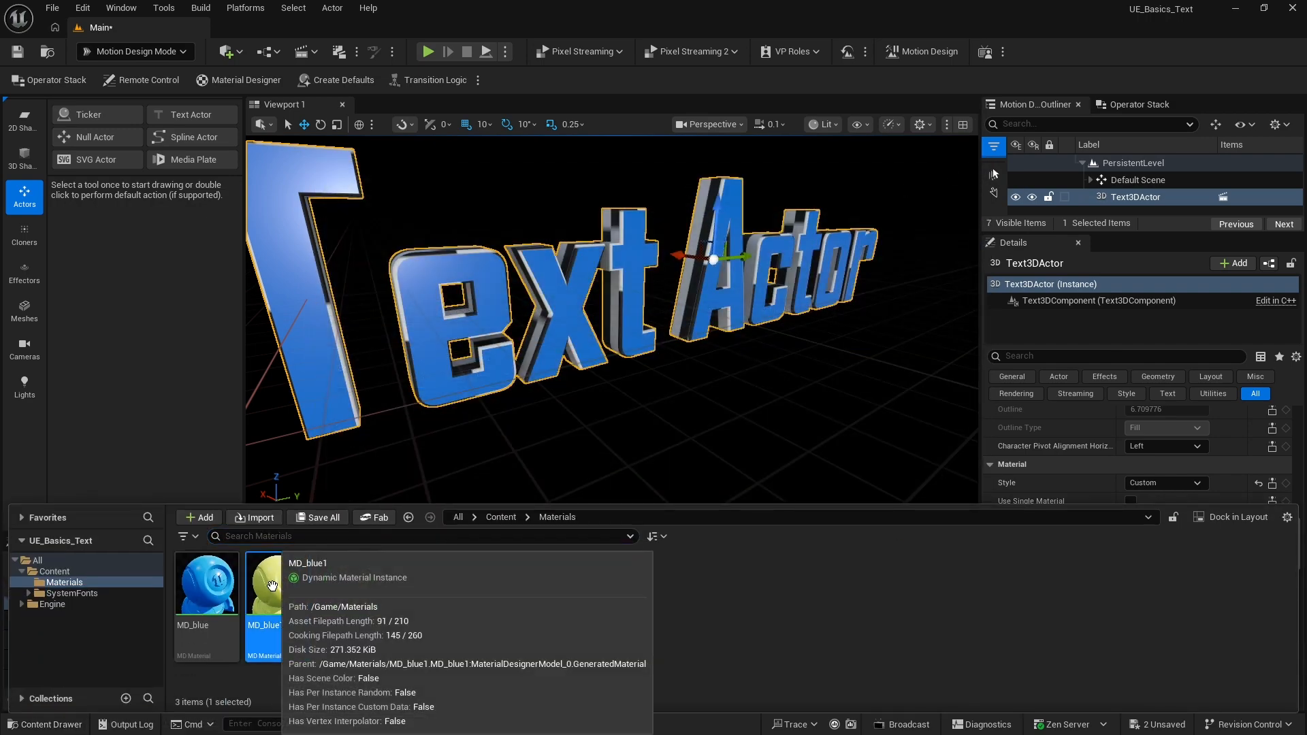
click(273, 627)
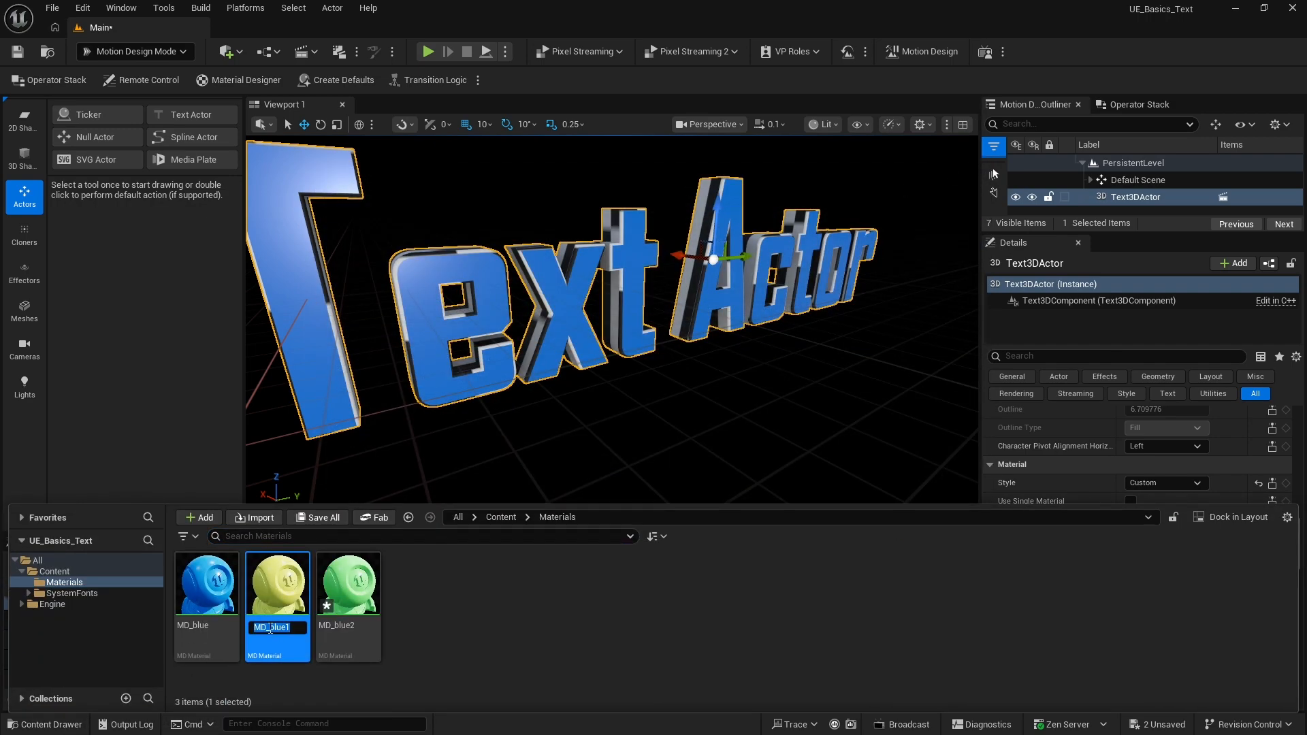
drag(270, 628, 301, 629)
text(yellow)
key(Return)
Rename the green material asset MD_blue2 as MD_green in the Materials folder.
click(277, 627)
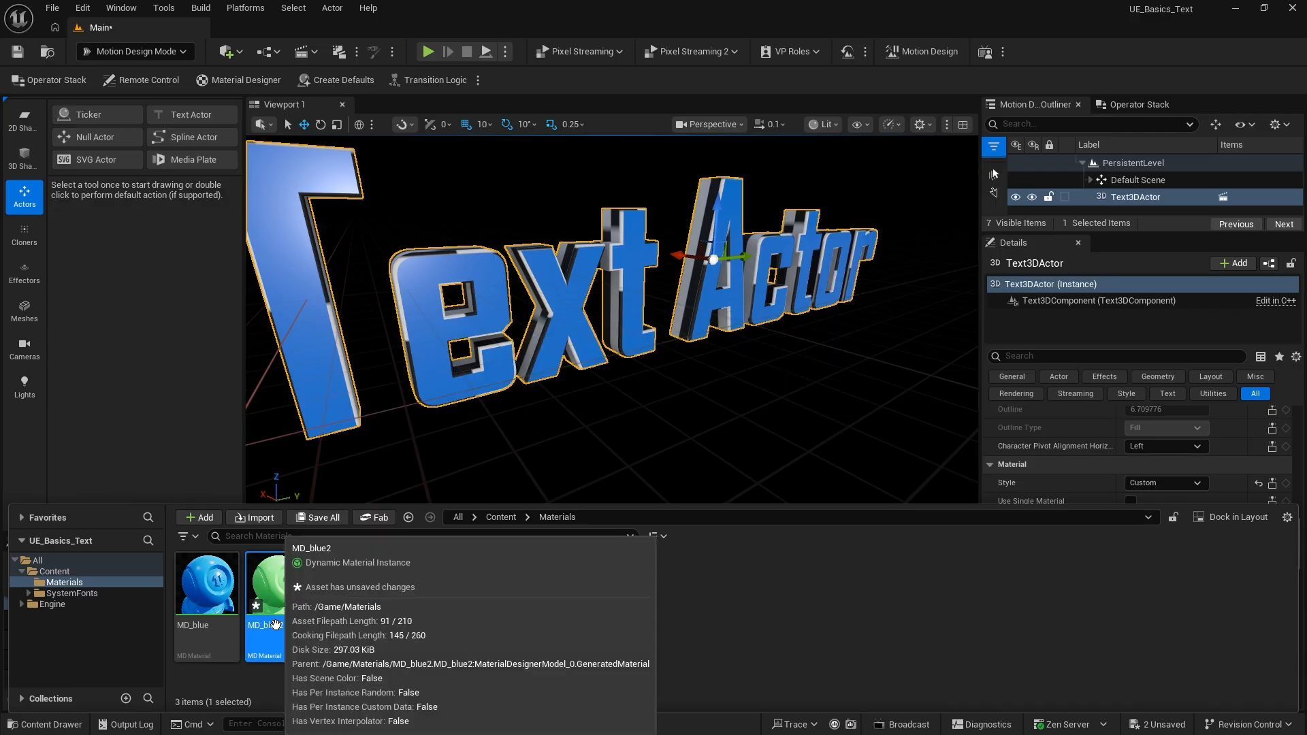
key(F2)
drag(272, 628, 303, 629)
text(gre)
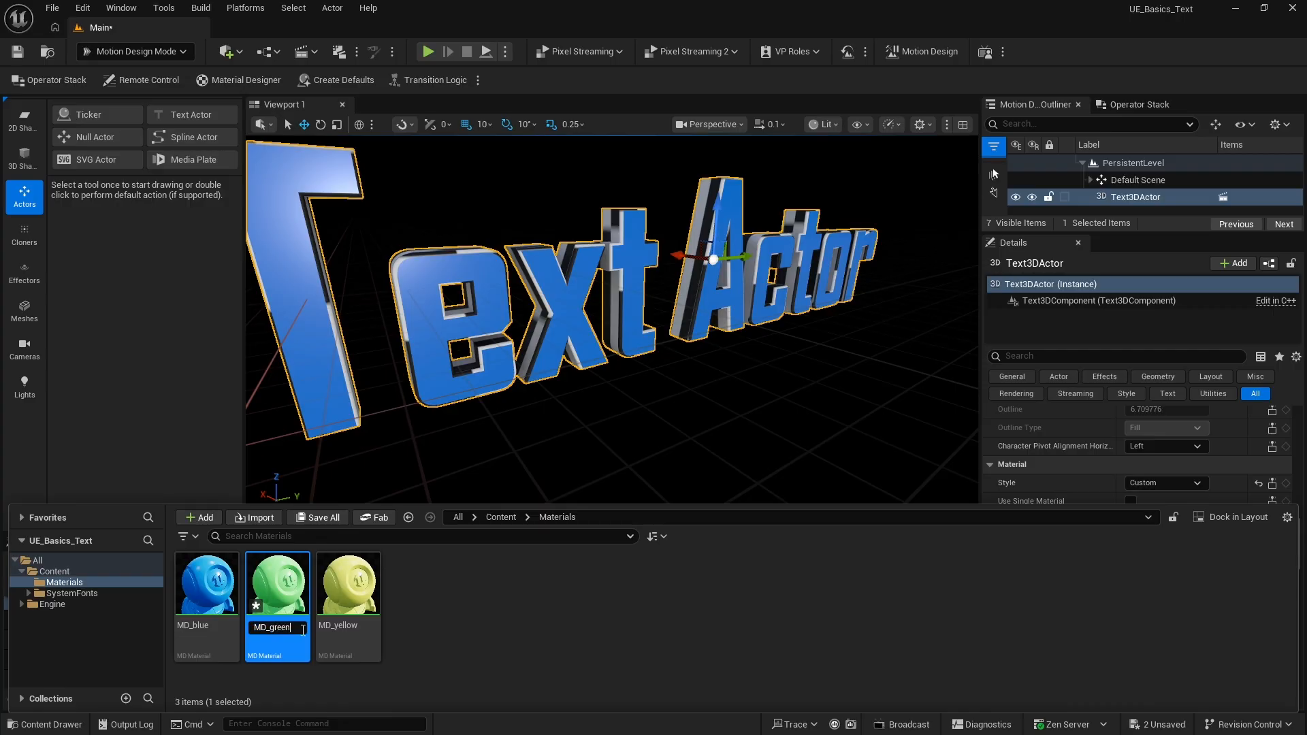
text(en)
key(Return)
click(525, 624)
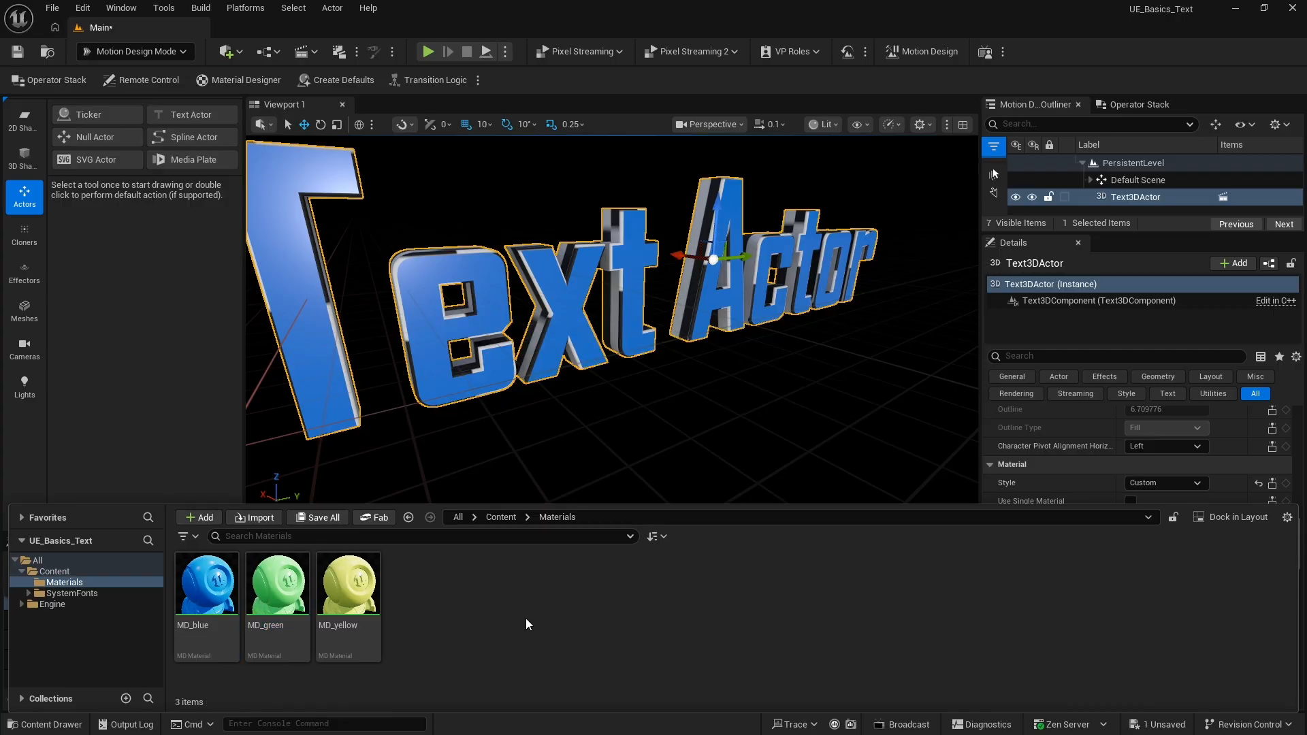
click(177, 409)
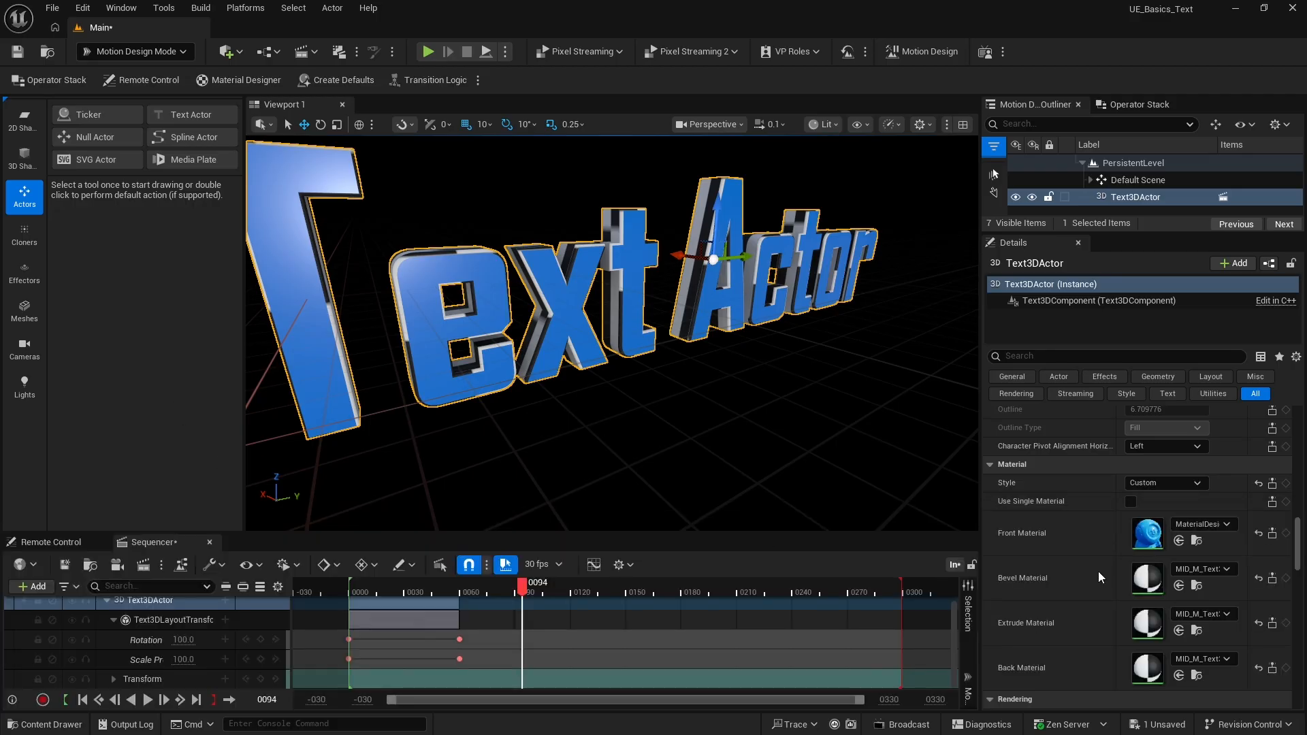
Assign the MD_blue asset to the Front Material and Back Material slots of the Text3DActor.
click(1196, 542)
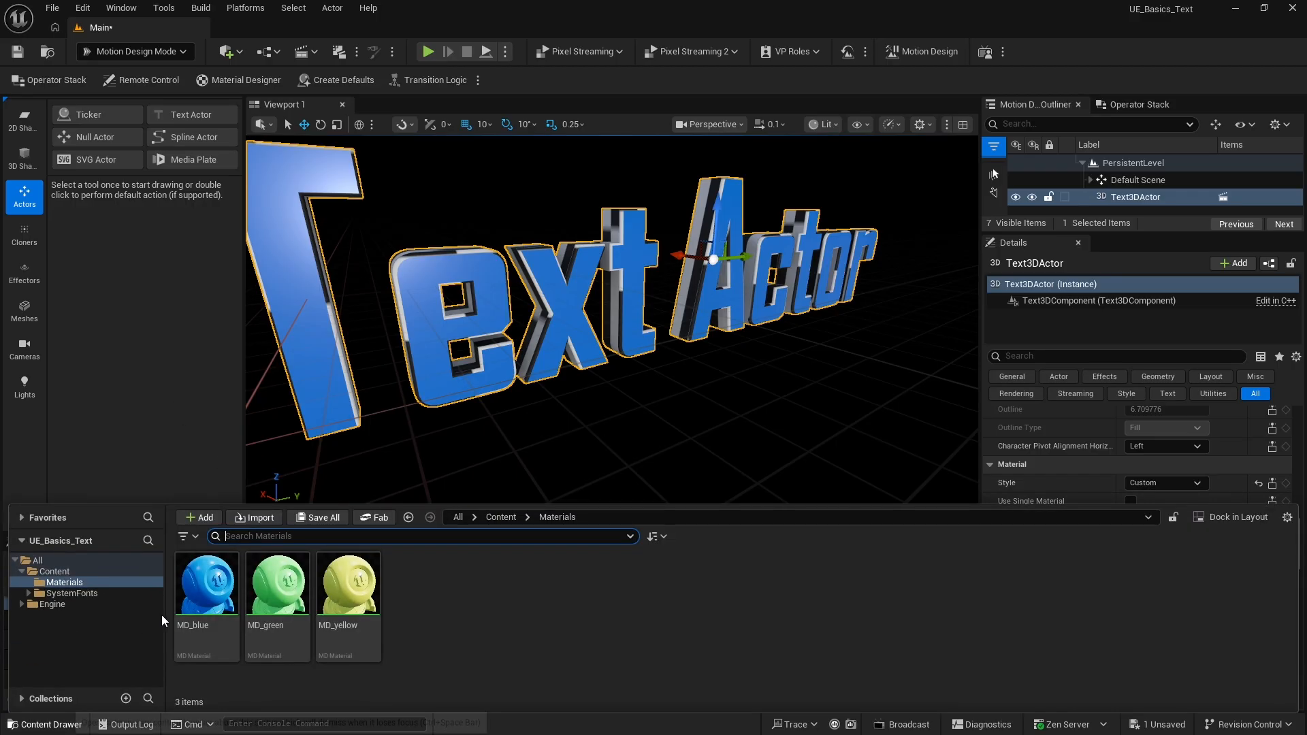
click(207, 593)
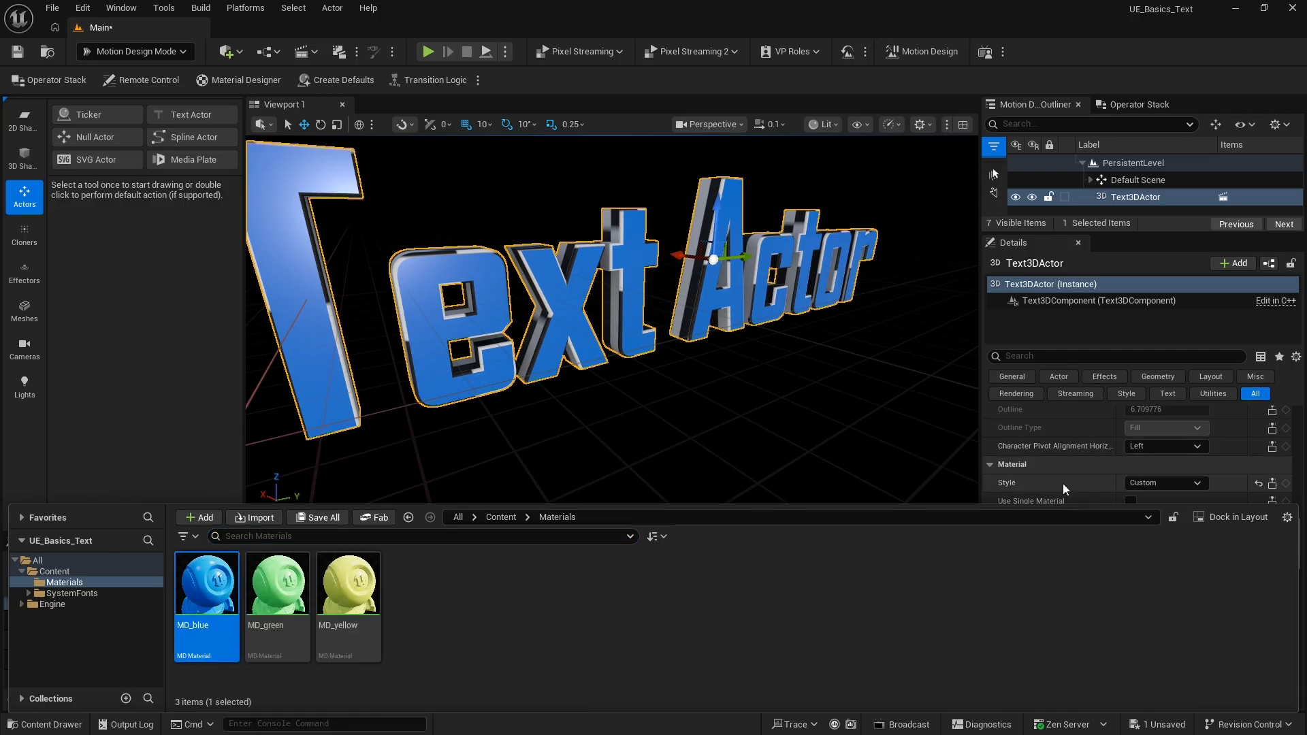
click(1084, 338)
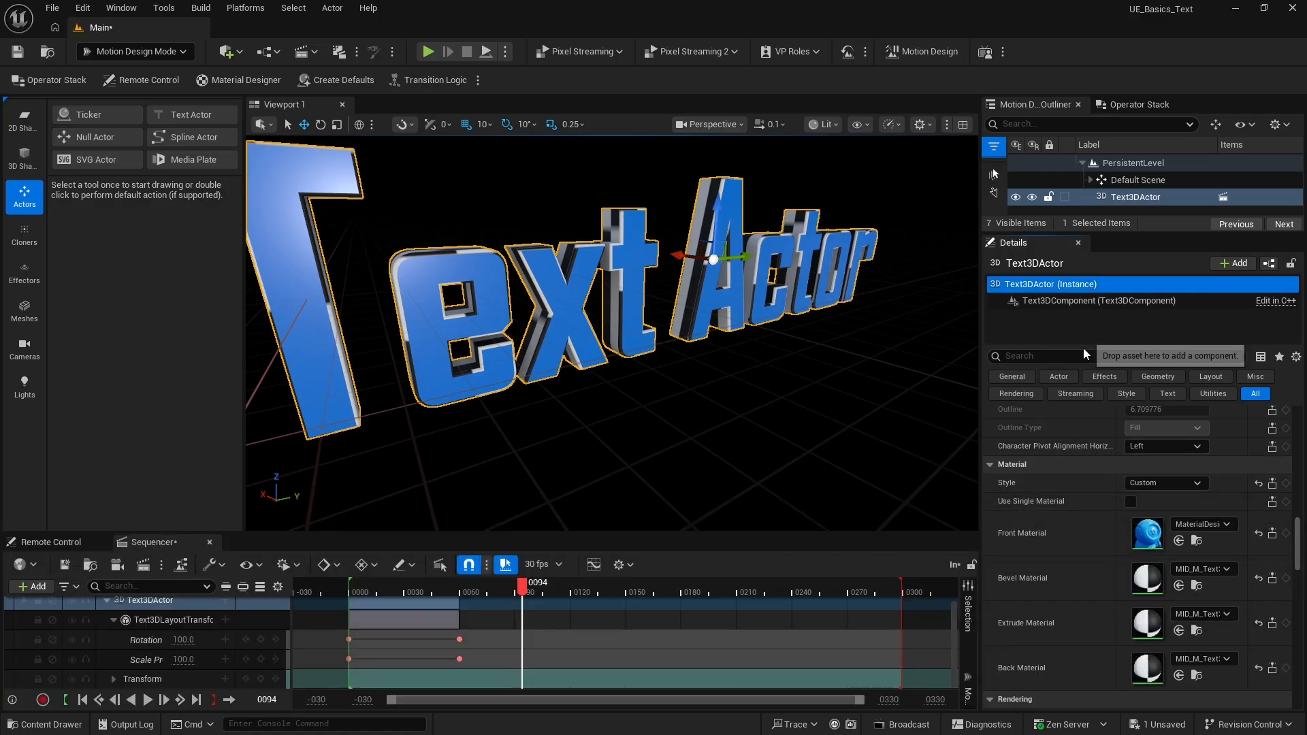
click(1180, 542)
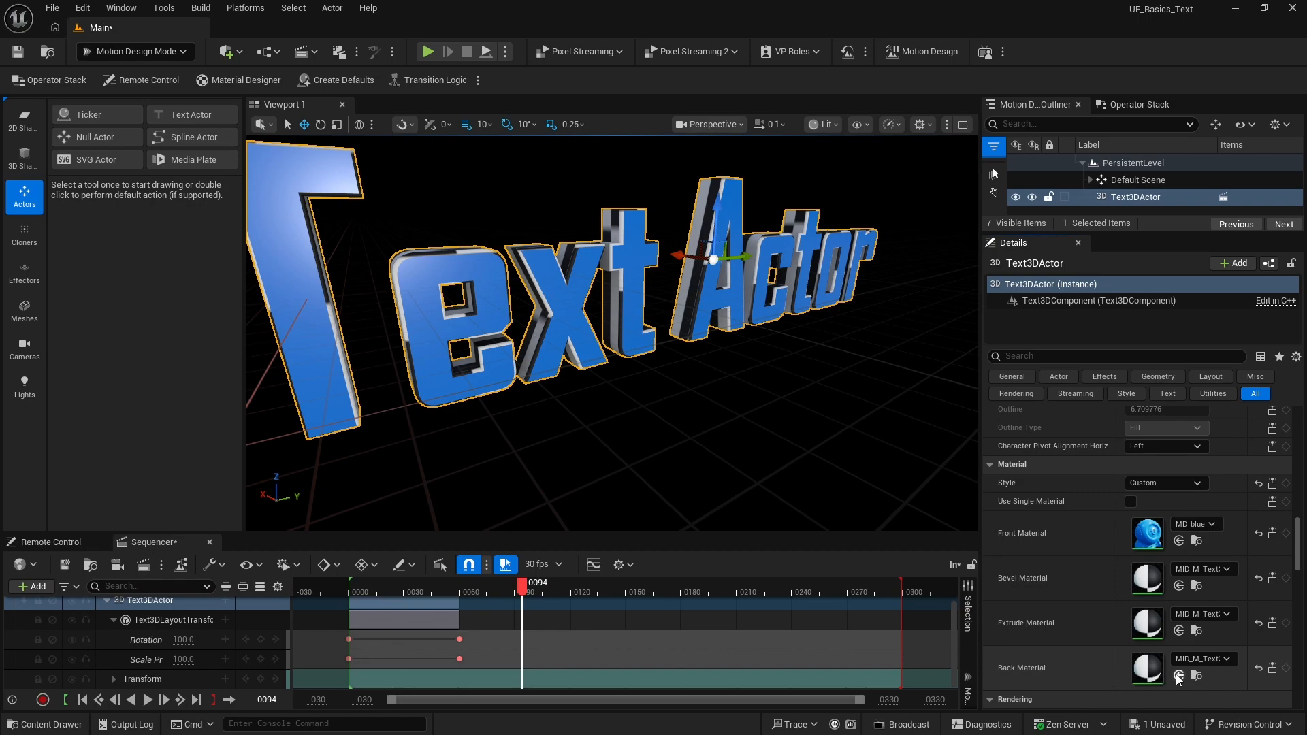
Assign the MD_yellow asset to the Bevel Material slot of the Text3DActor.
click(46, 725)
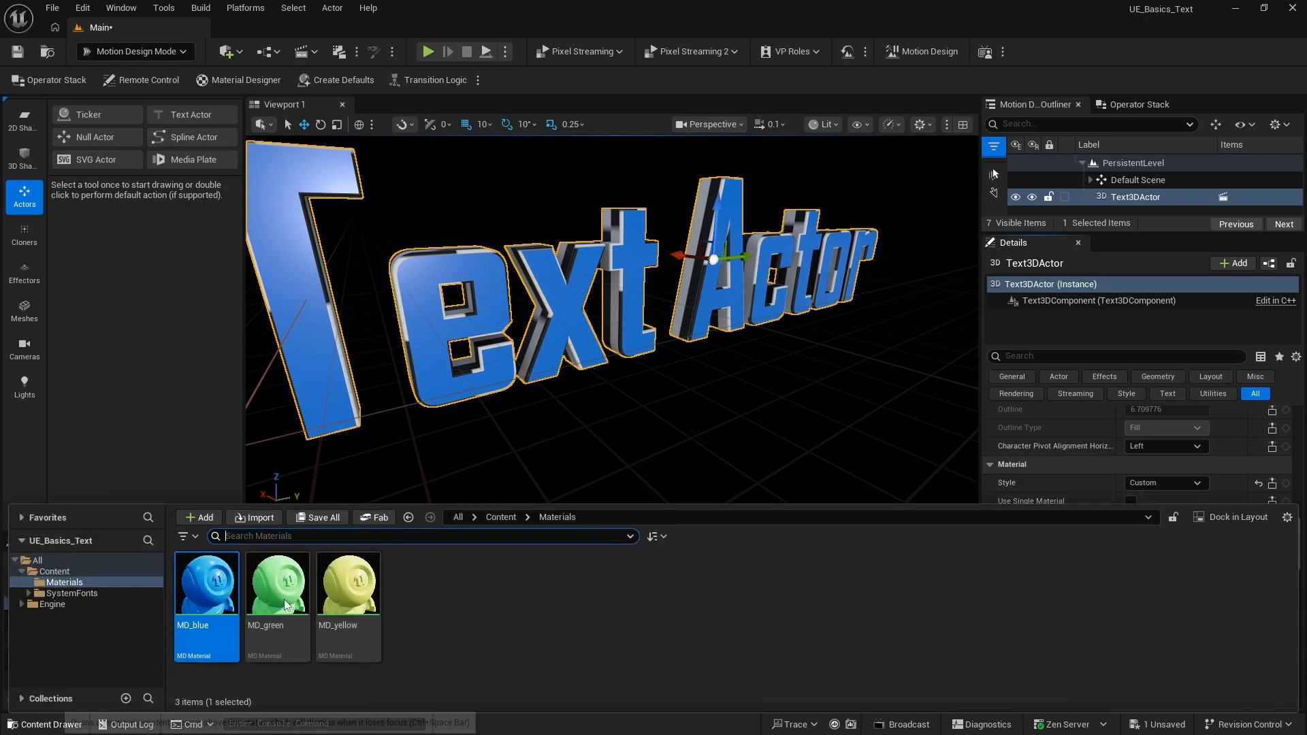
click(340, 590)
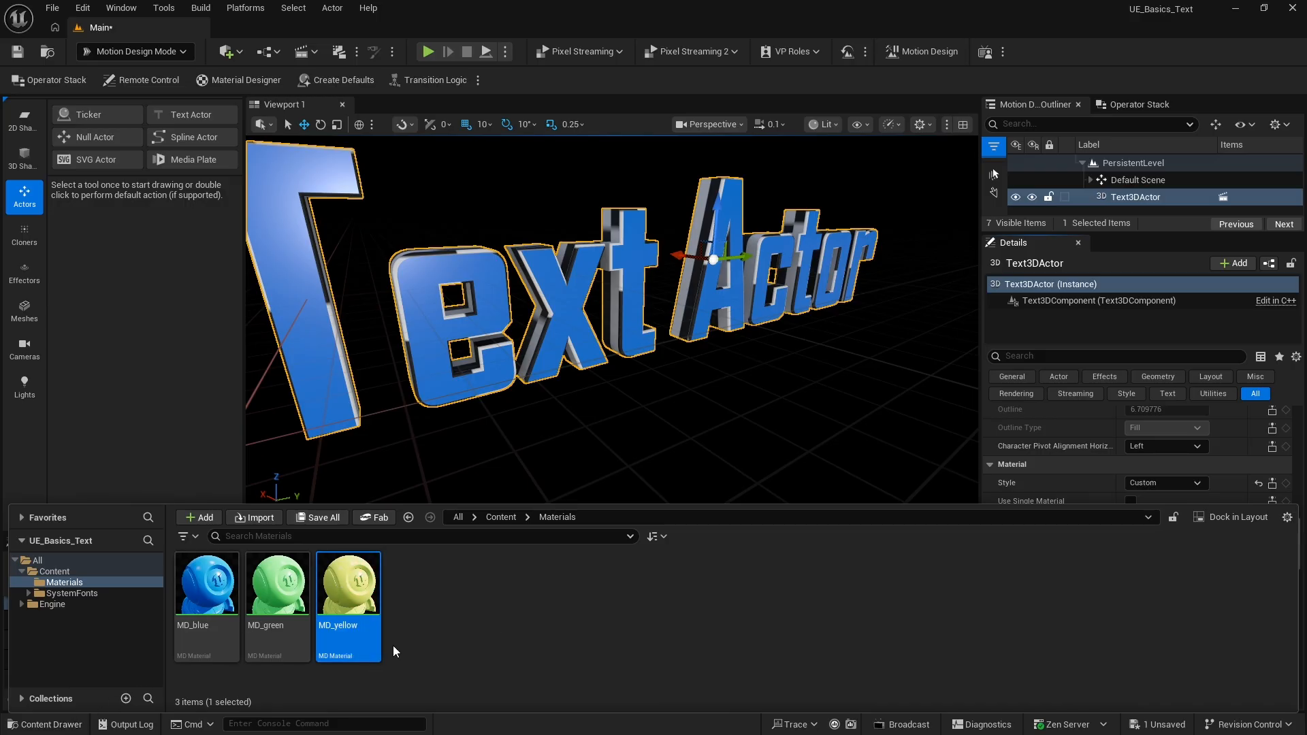
click(53, 724)
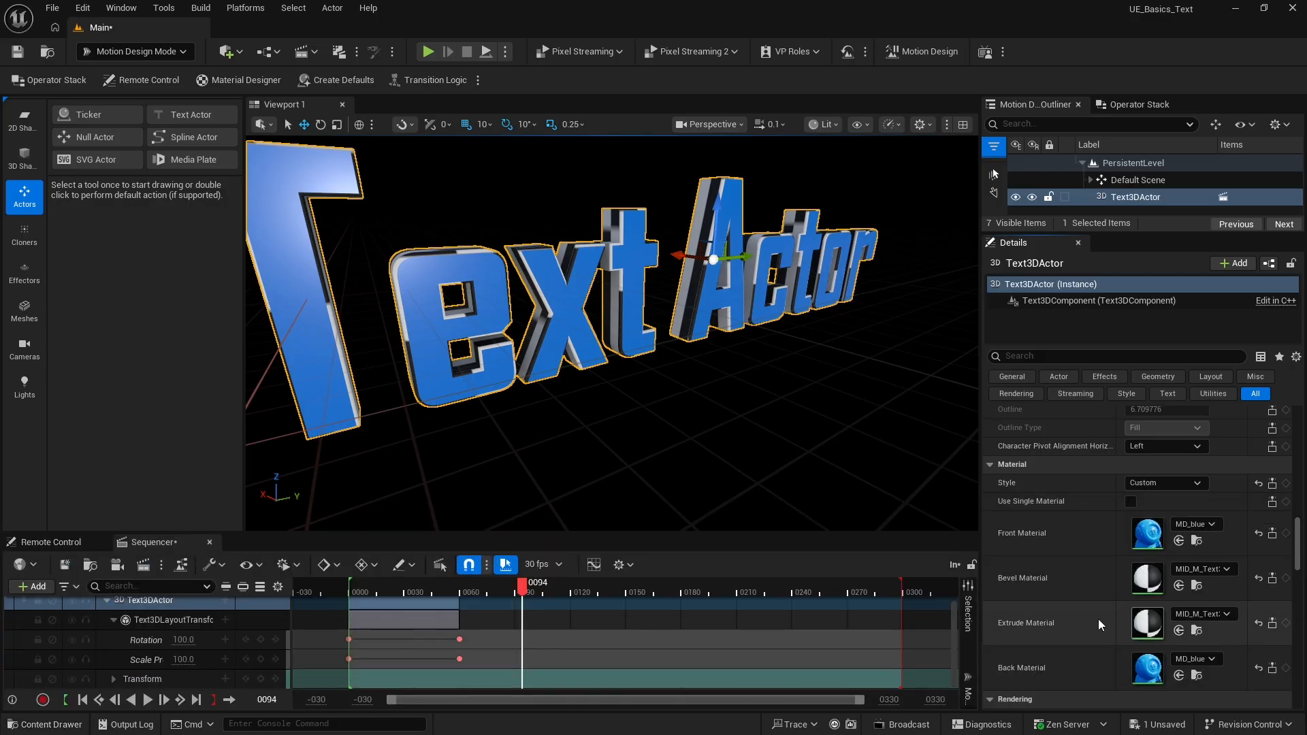
click(1179, 586)
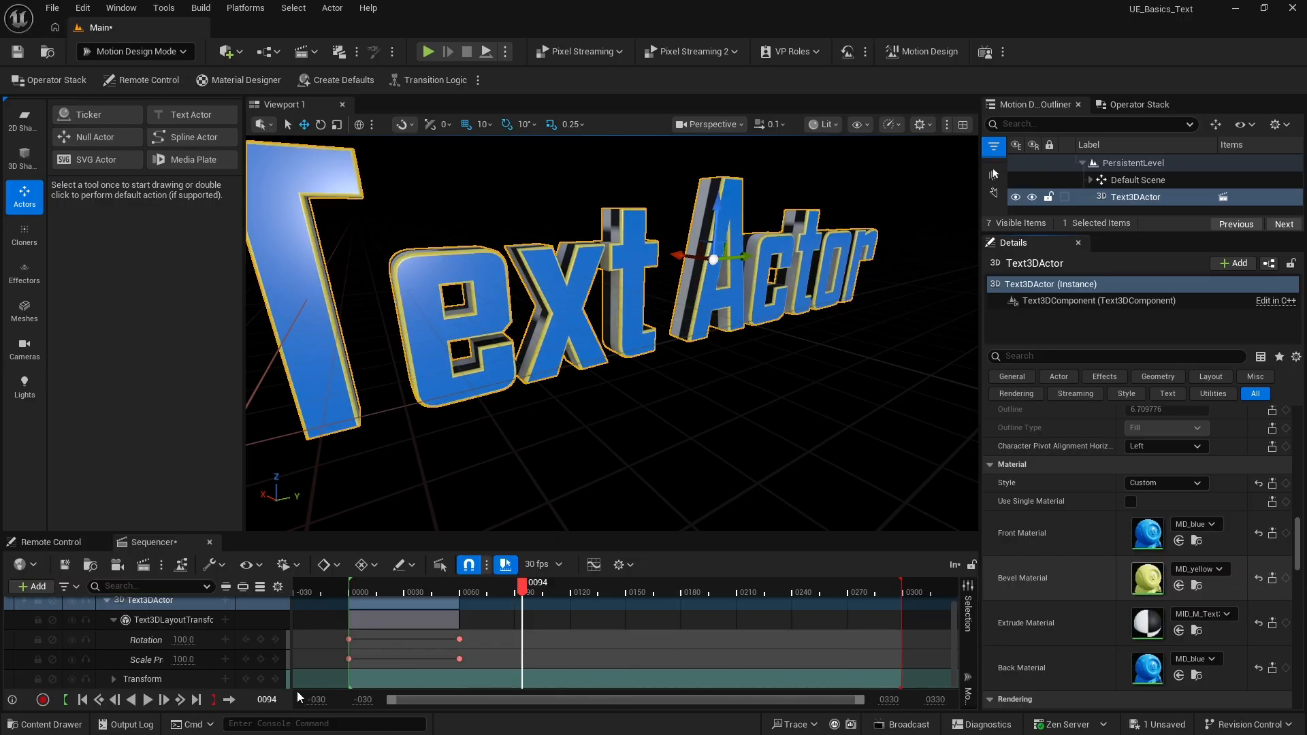
Assign the MD_green asset to the Extrude Material slot of the Text3DActor.
click(53, 724)
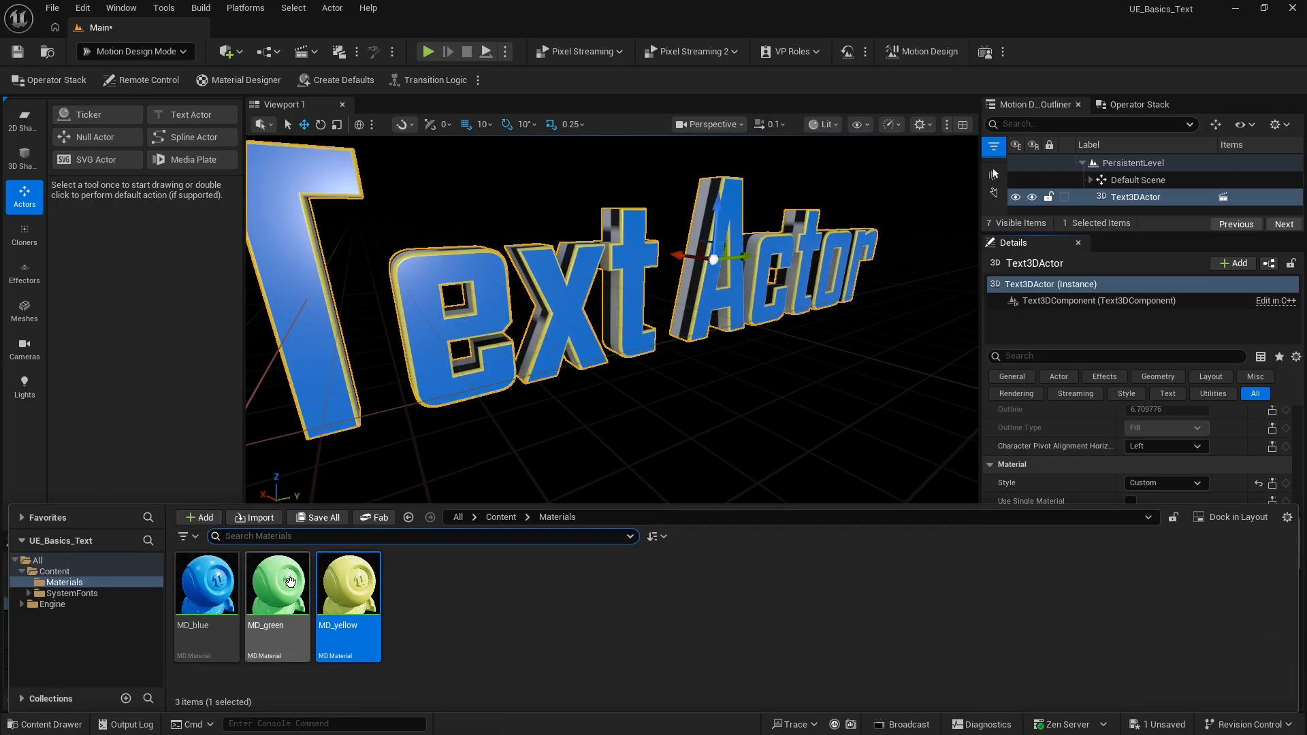
click(61, 726)
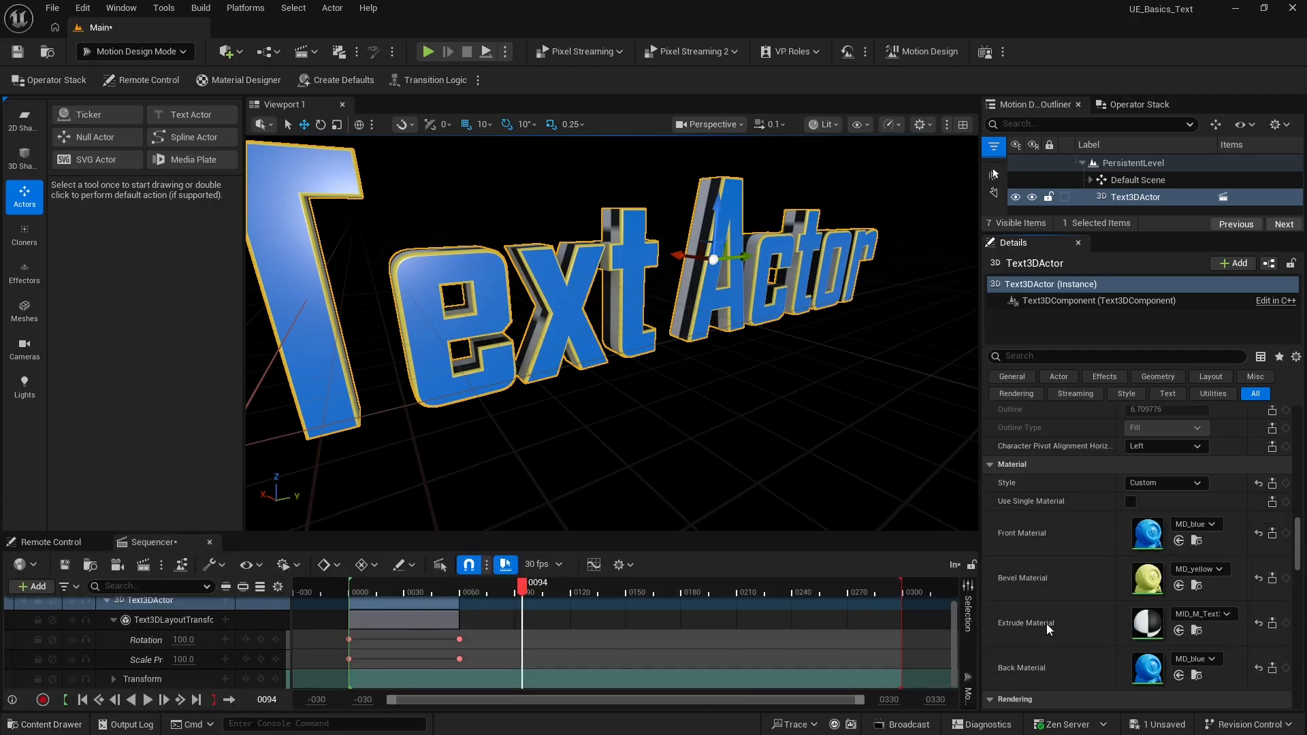
click(1179, 632)
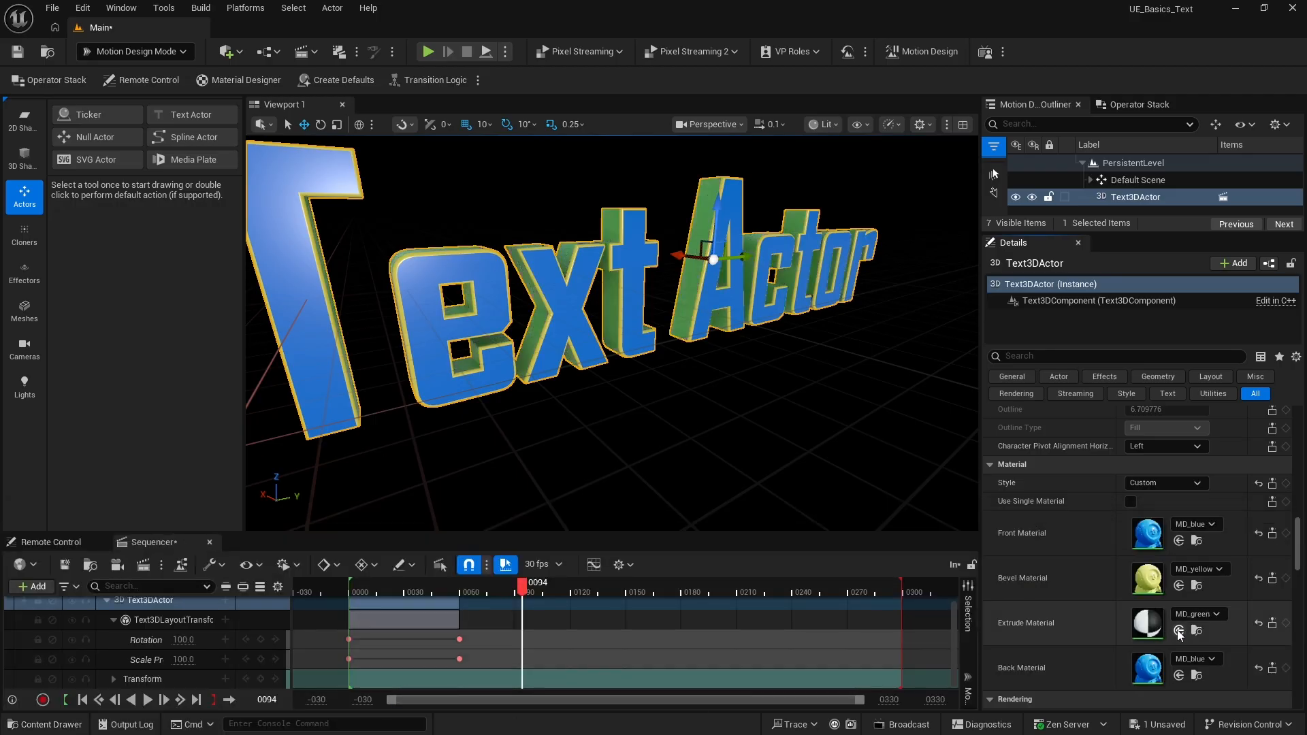